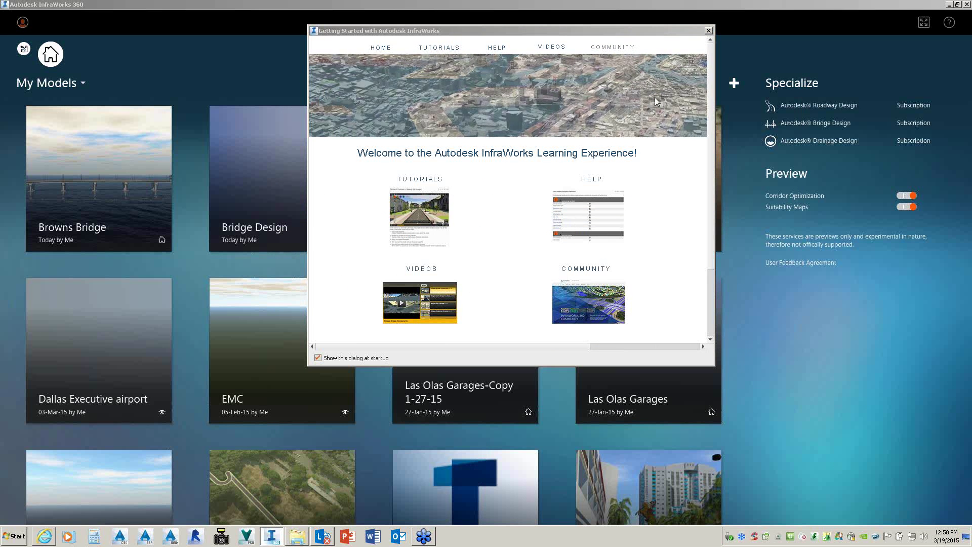
Step: Close the Getting Started window and open Model Builder to start a new model
left_click(708, 30)
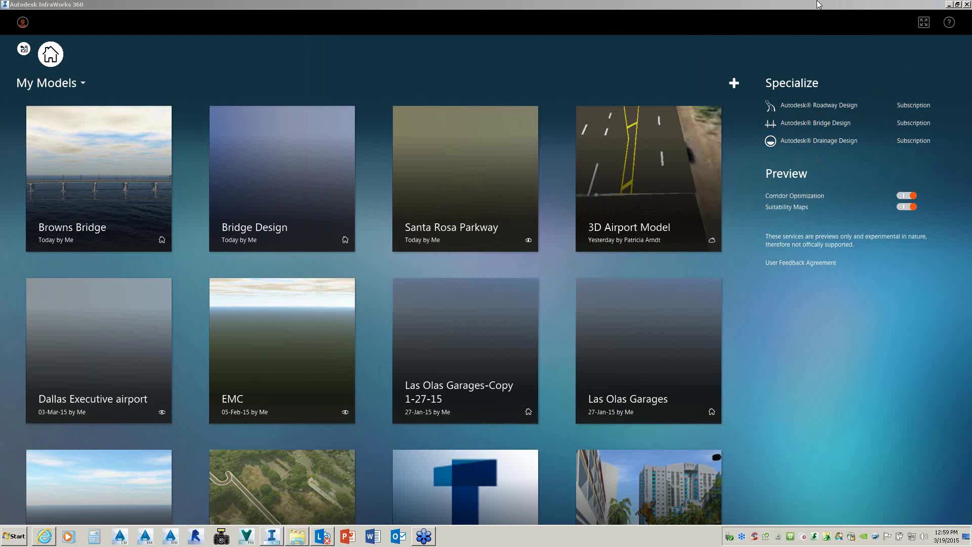
left_click(733, 83)
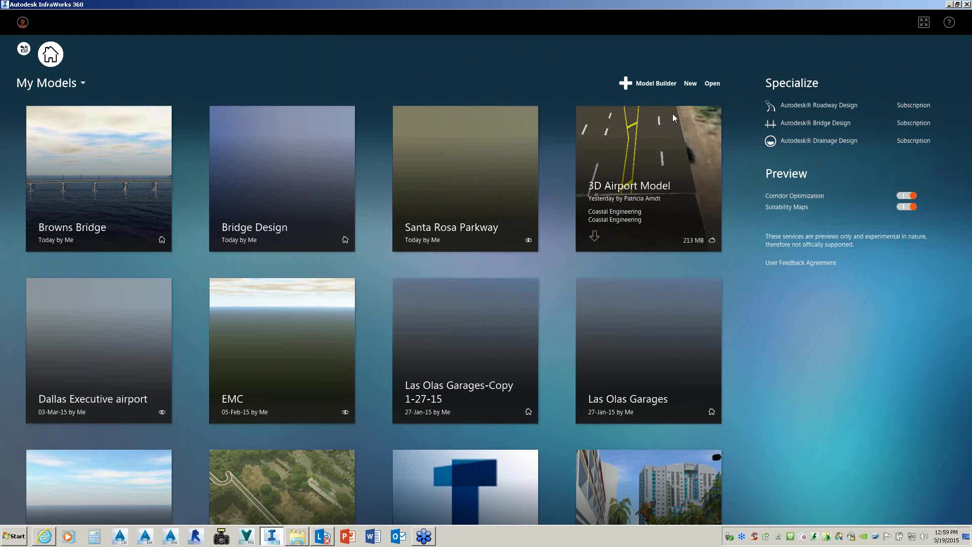
left_click(655, 84)
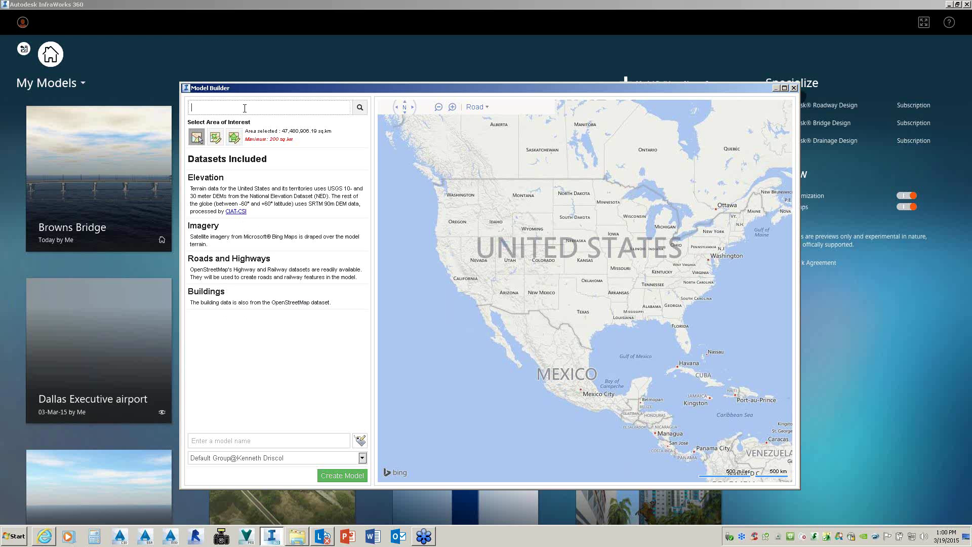
Step: Find Santa Rosa, CA (United States) on the Model Builder map
type("Sa")
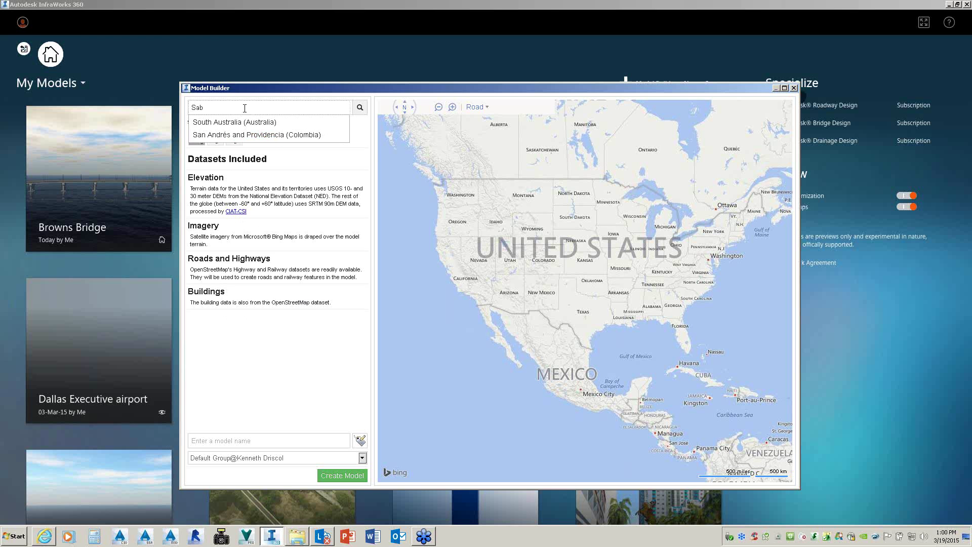
key("BackSpace")
type("nta")
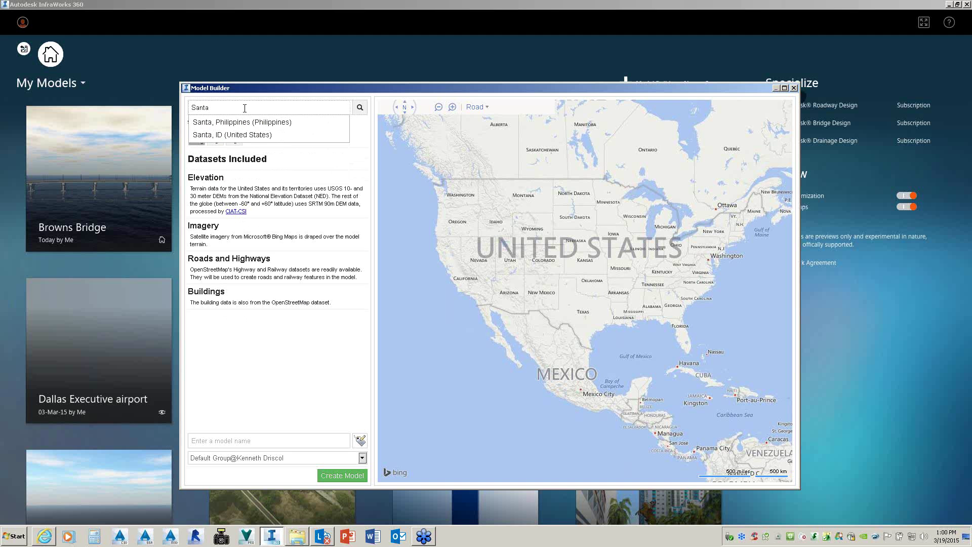
type(" Rosa")
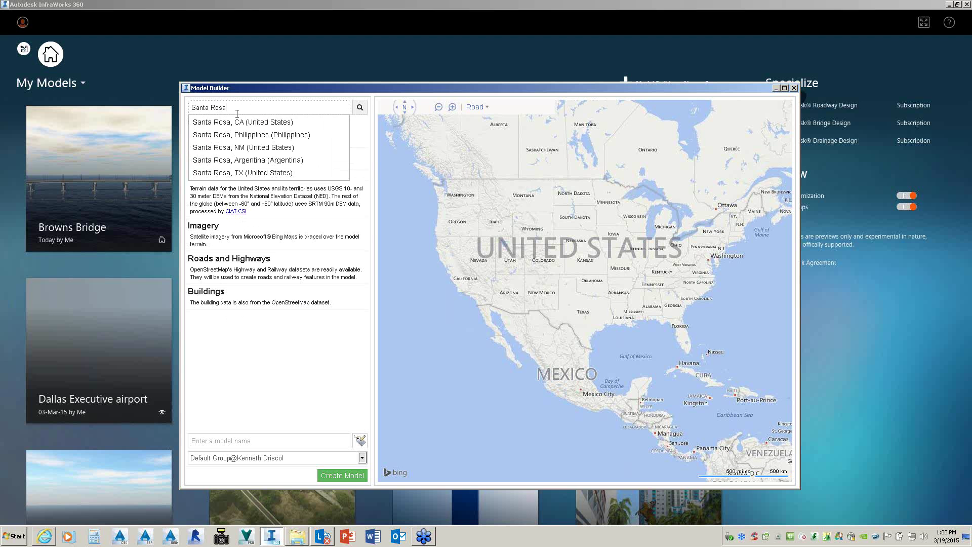
left_click(219, 120)
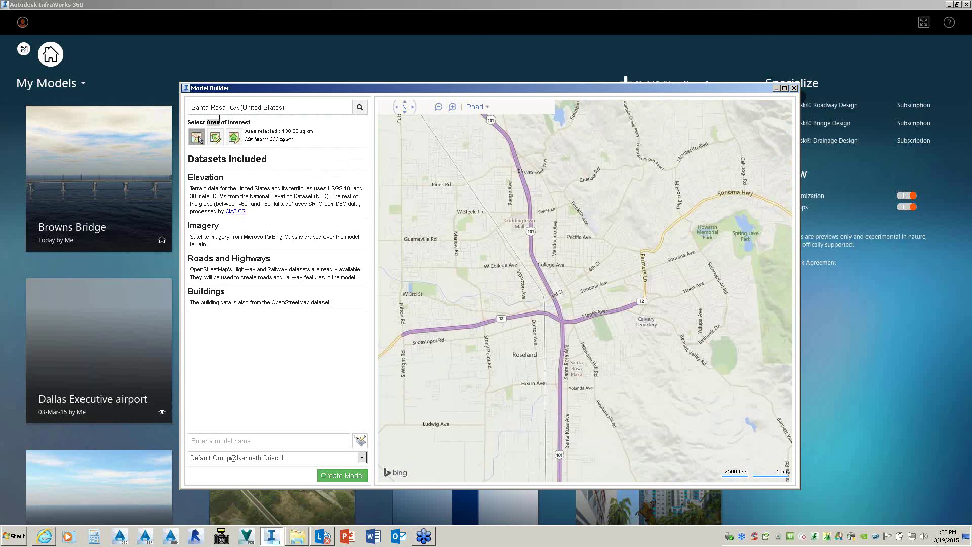
Step: Draw a rectangular area of interest of about 94 sq km southwest of Santa Rosa, reaching from Bodega Ave to Roseland
left_click_drag(556, 282, 655, 217)
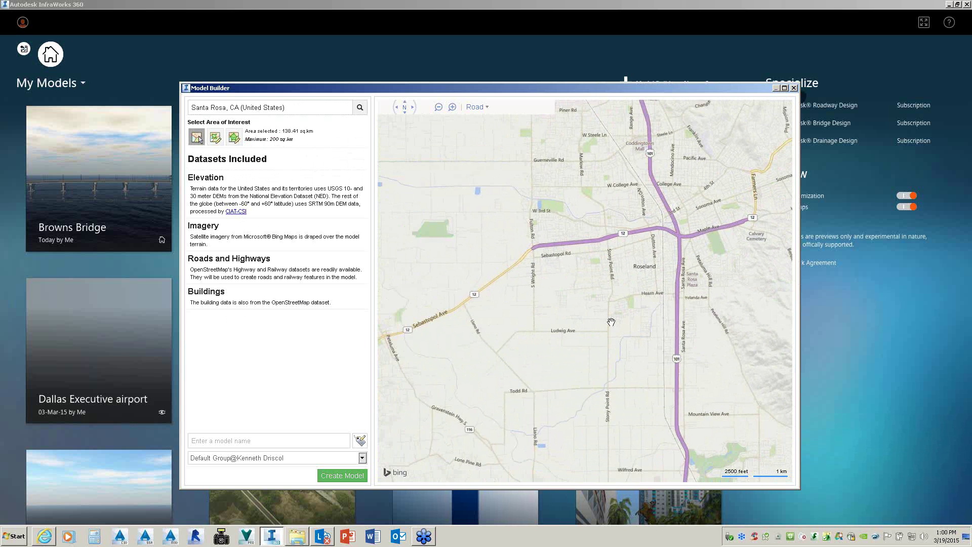
scroll(611, 322, "down", 1)
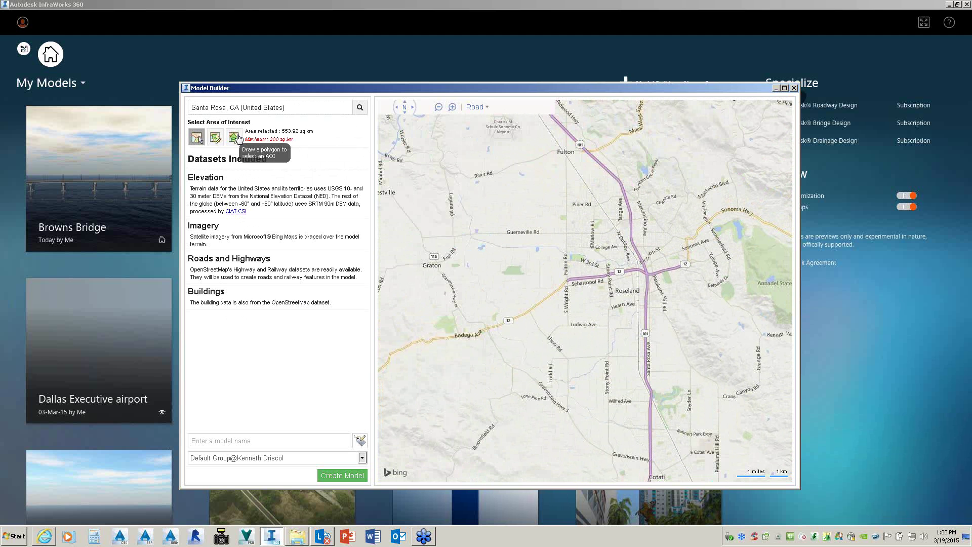
left_click(215, 137)
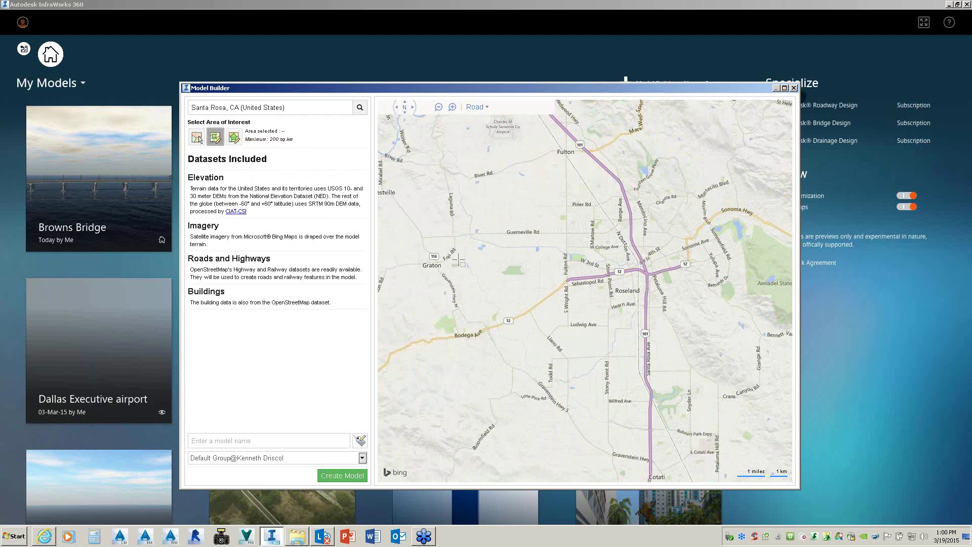
left_click_drag(459, 414, 528, 343)
left_click_drag(585, 289, 637, 264)
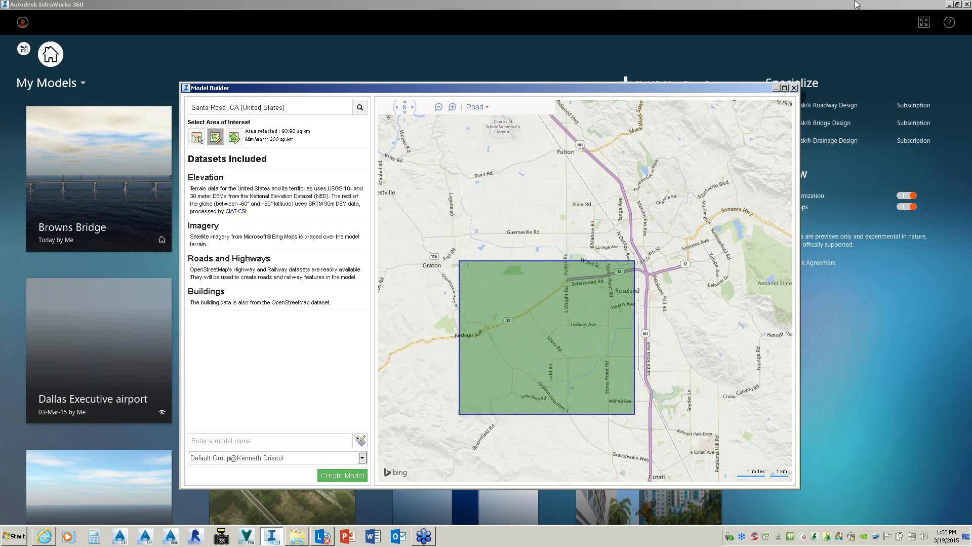
Step: Name the model Brige-Road_Drainage, submit it for creation and close Model Builder
left_click(232, 439)
type("Brige-Road_Drainage")
left_click(349, 476)
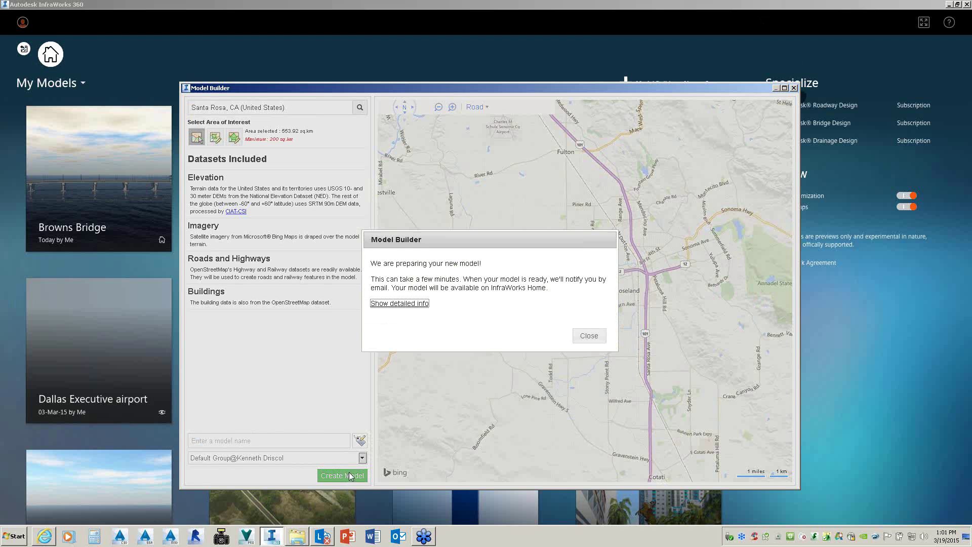
left_click(589, 336)
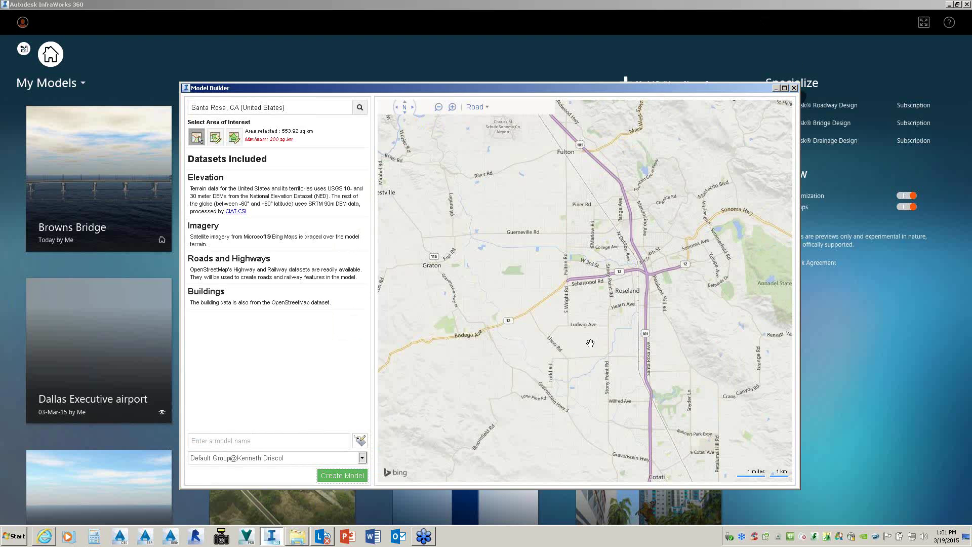
left_click(793, 89)
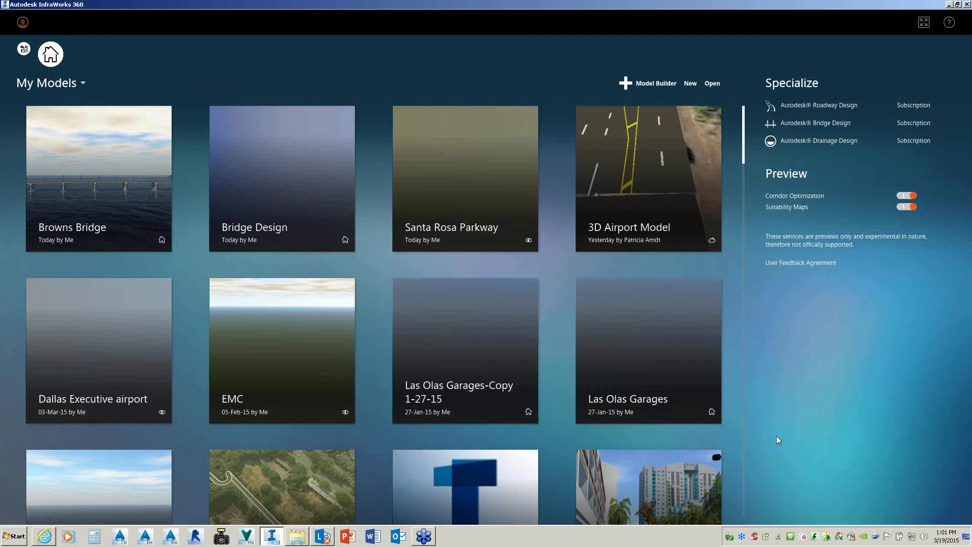
Step: Open the Browns Bridge model from the saved models
mouse_move(71, 300)
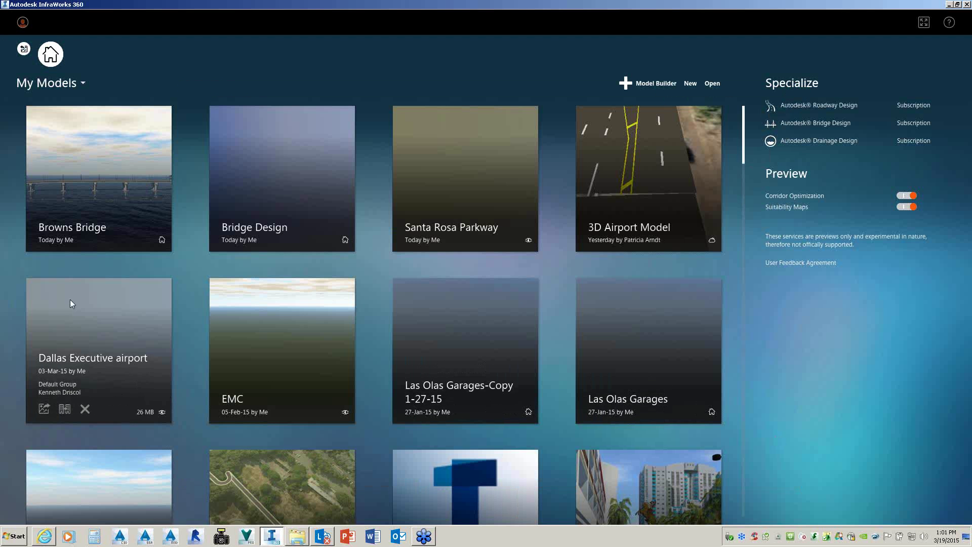
mouse_move(92, 168)
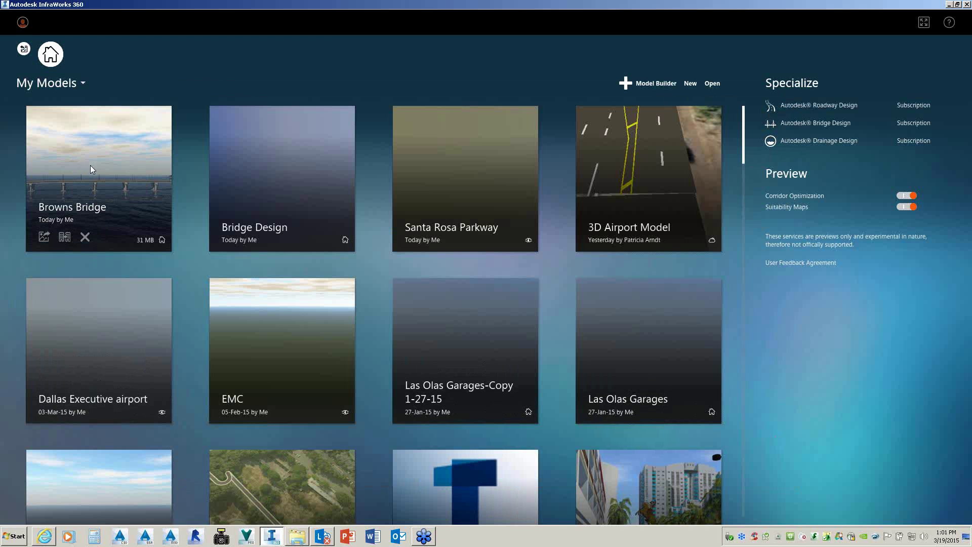
left_click(90, 165)
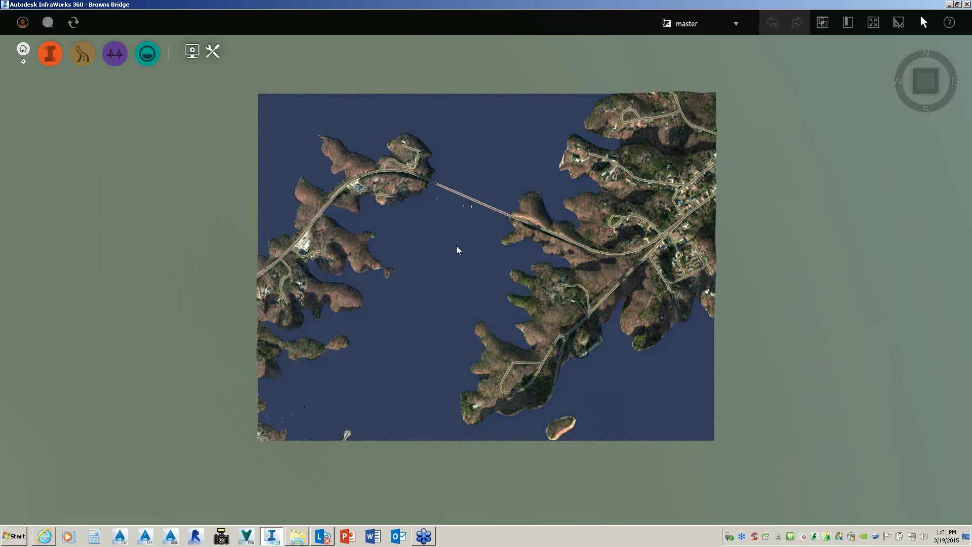
Step: Examine the bridge, its piers and the surrounding shoreline from overhead, low-angle and whole-model views
scroll(473, 231, "up", 1)
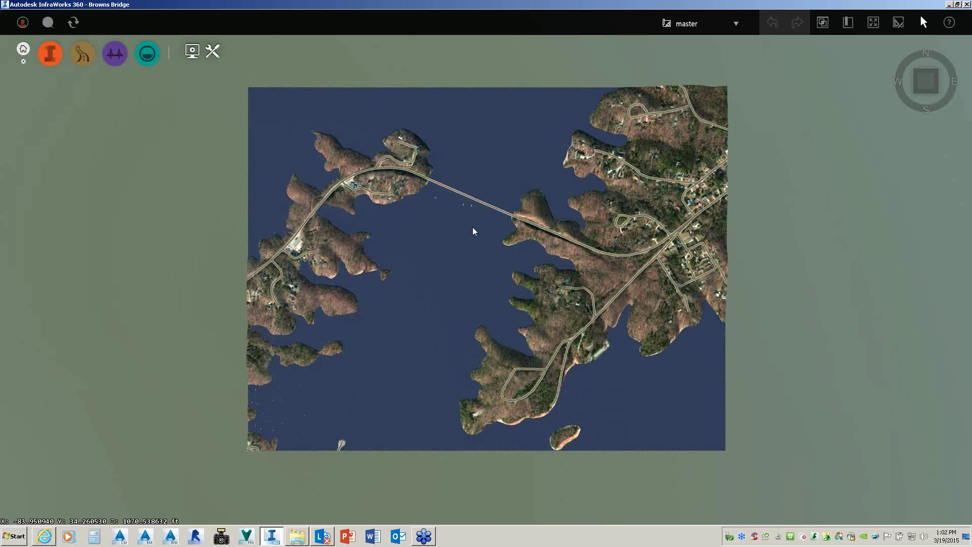
scroll(472, 228, "up", 5)
middle_click_drag(476, 175, 476, 247)
scroll(451, 231, "up", 5)
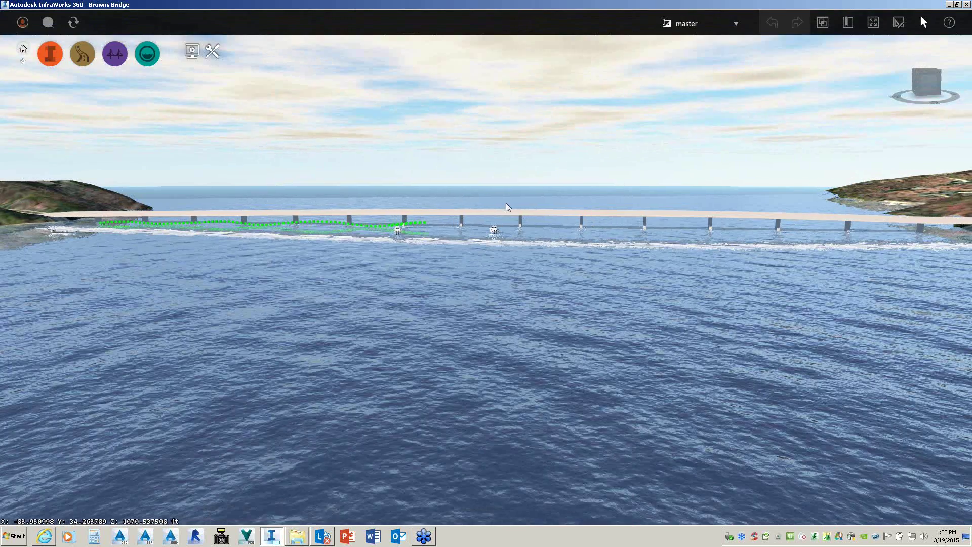
middle_click_drag(508, 210, 529, 405)
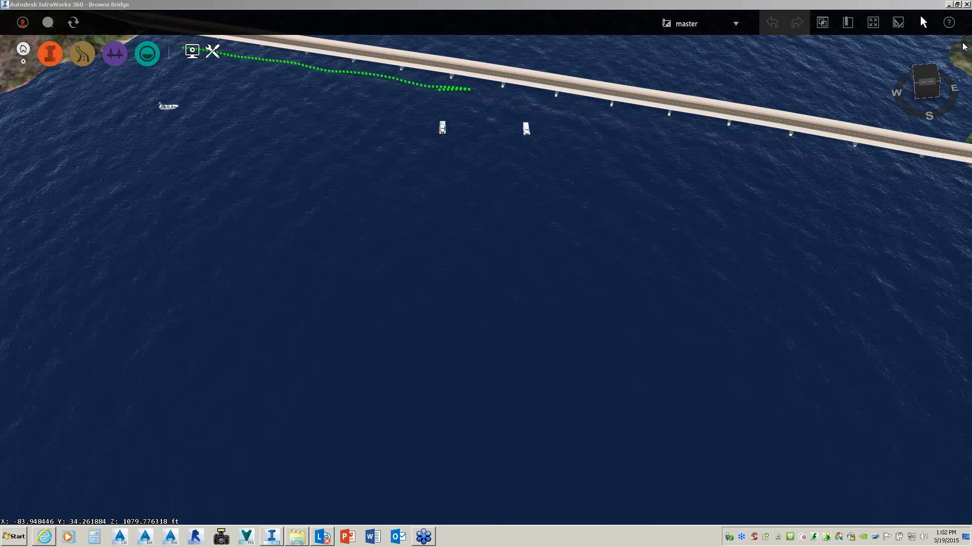
left_click(964, 46)
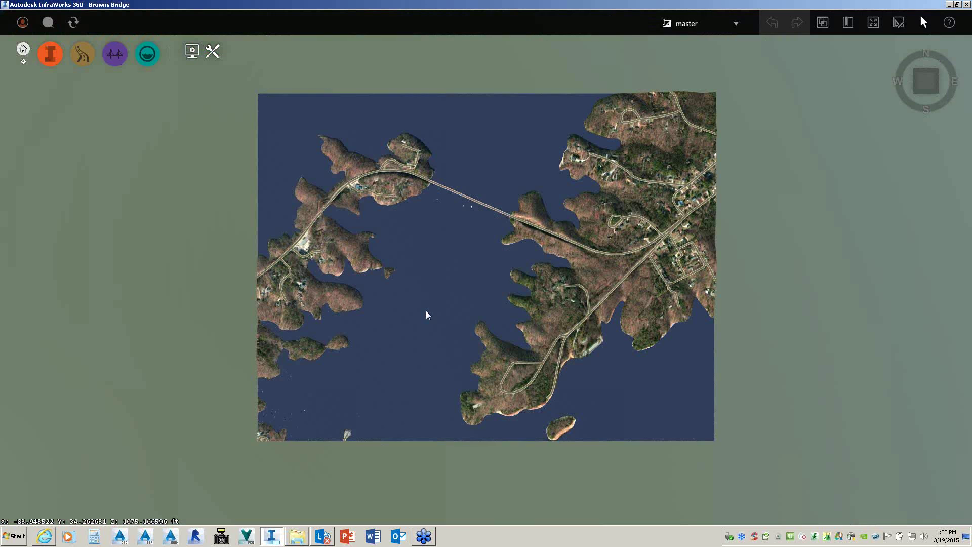
mouse_move(426, 311)
middle_click_drag(454, 343, 460, 199)
scroll(446, 279, "up", 5)
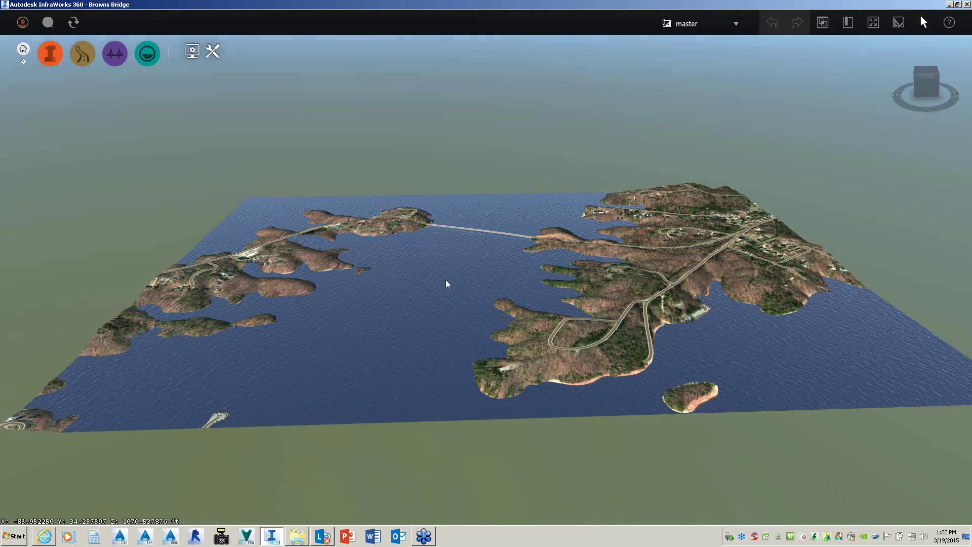
middle_click_drag(446, 280, 419, 320)
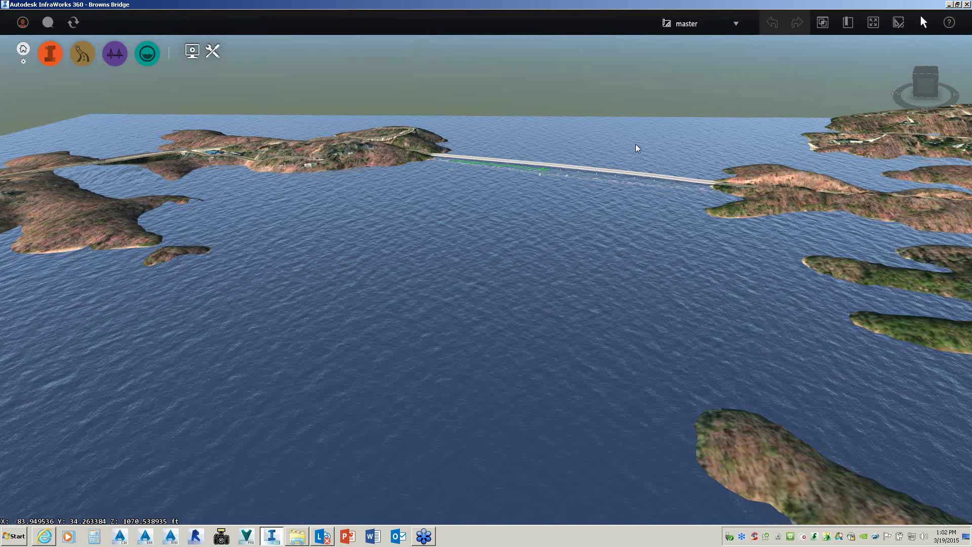
scroll(612, 281, "up", 5)
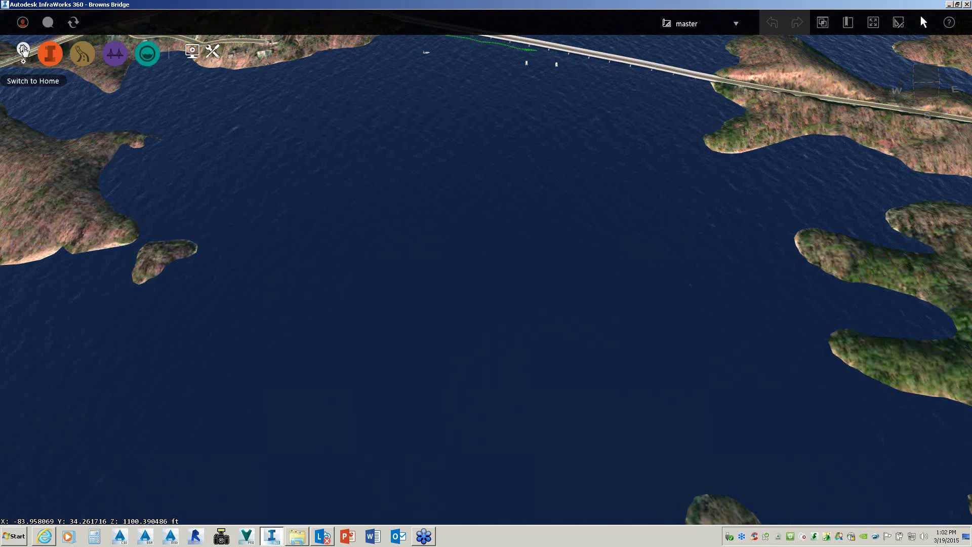
Step: Switch to the home screen and look through the list of saved models
left_click(23, 49)
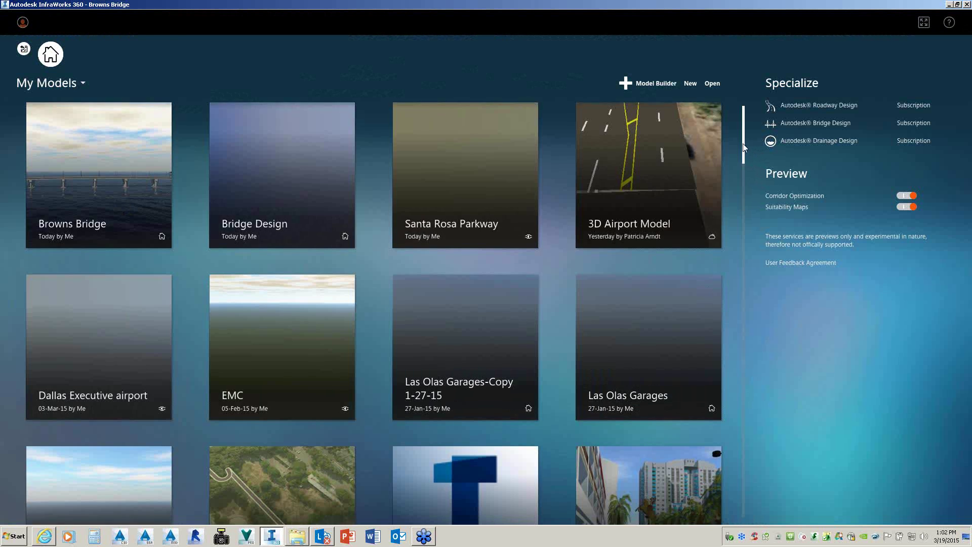
scroll(744, 181, "down", 3)
scroll(744, 180, "down", 5)
left_click_drag(749, 259, 747, 116)
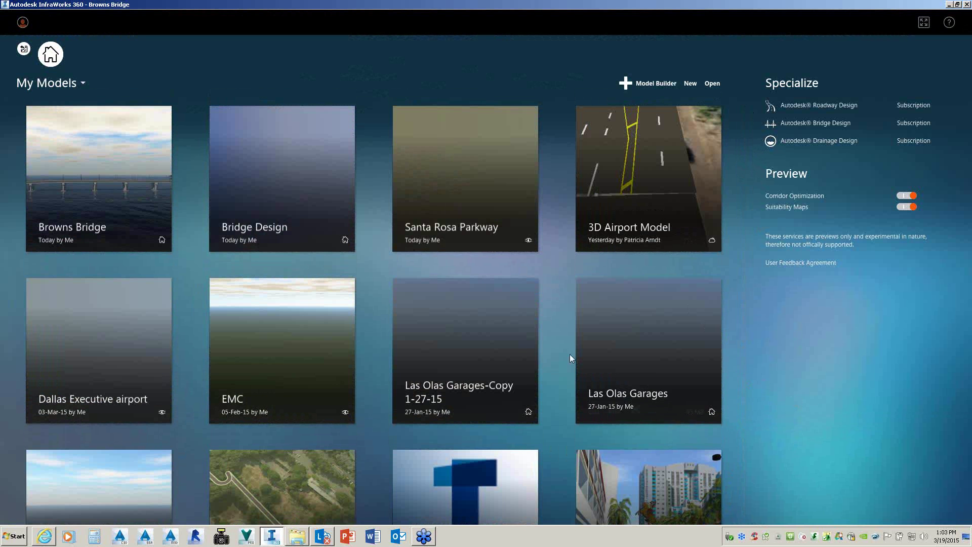
Step: Return to the Browns Bridge model and examine the roads and terrain on the northeast shore from above and in perspective
left_click(109, 118)
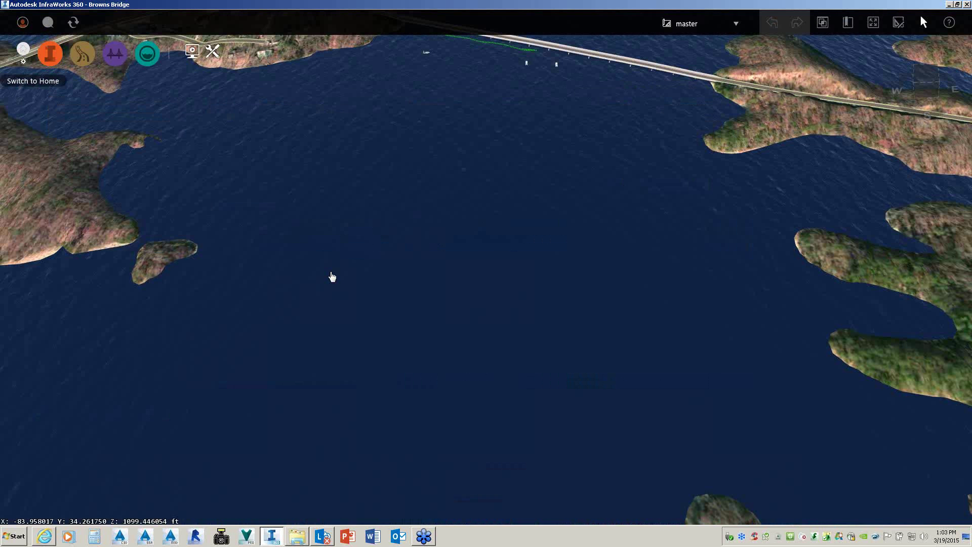
scroll(387, 372, "down", 2)
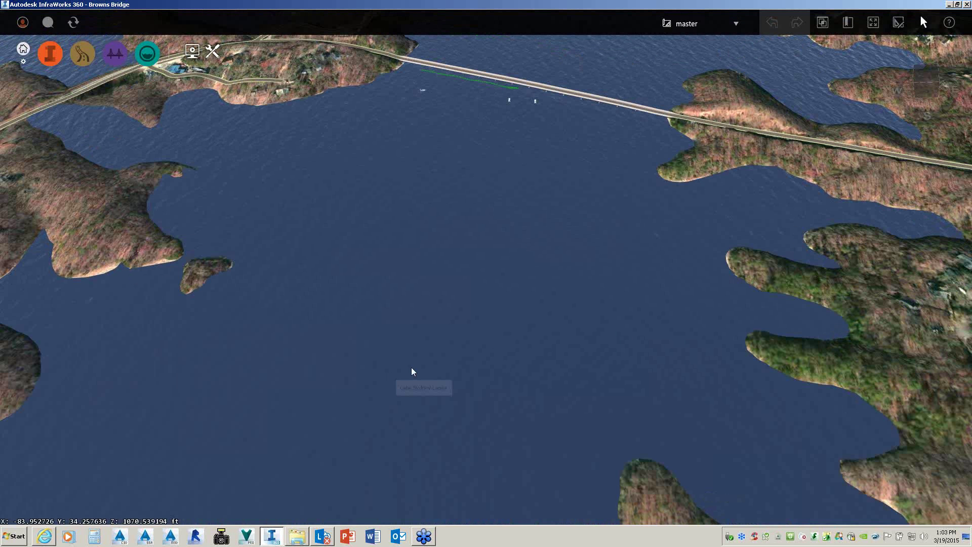
scroll(483, 357, "up", 2)
scroll(483, 360, "down", 5)
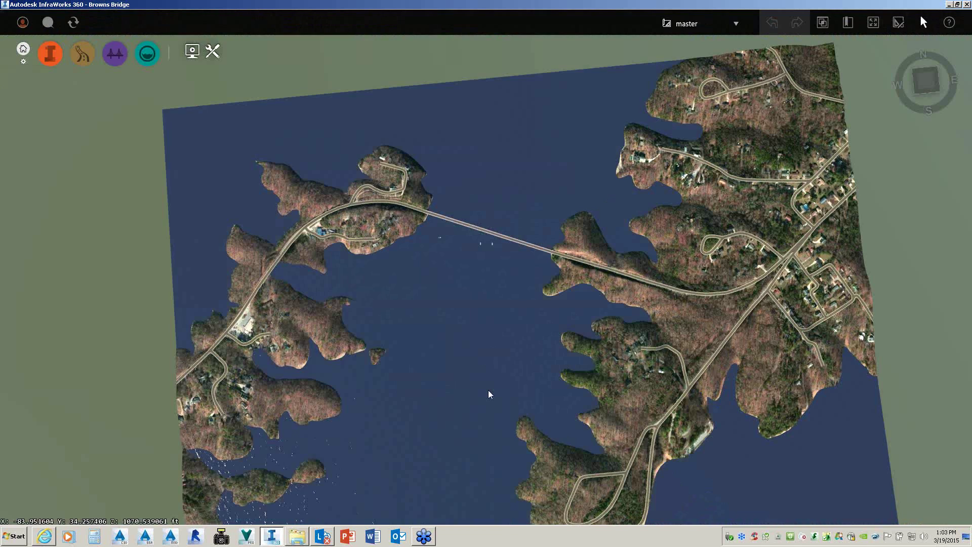
scroll(675, 255, "up", 2)
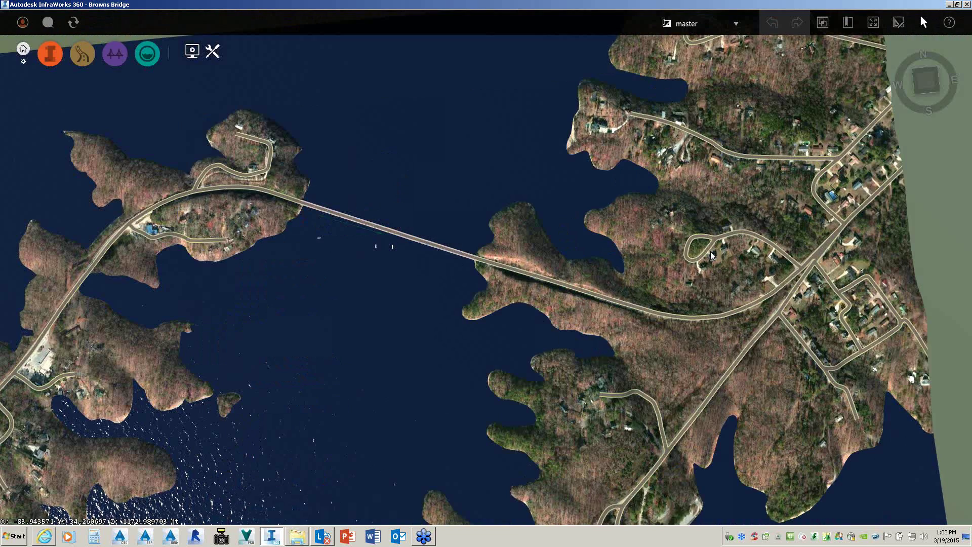
scroll(710, 251, "up", 2)
scroll(665, 268, "up", 3)
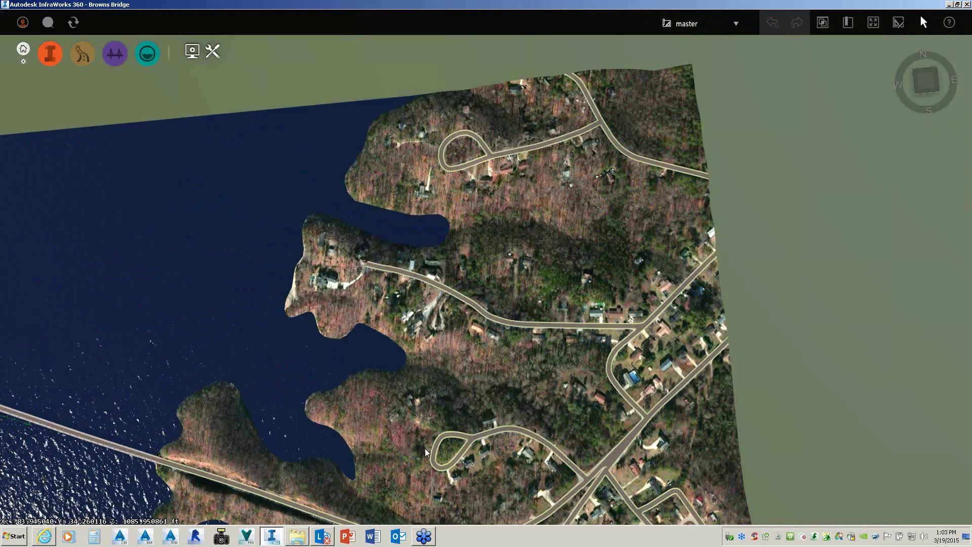
scroll(555, 250, "up", 2)
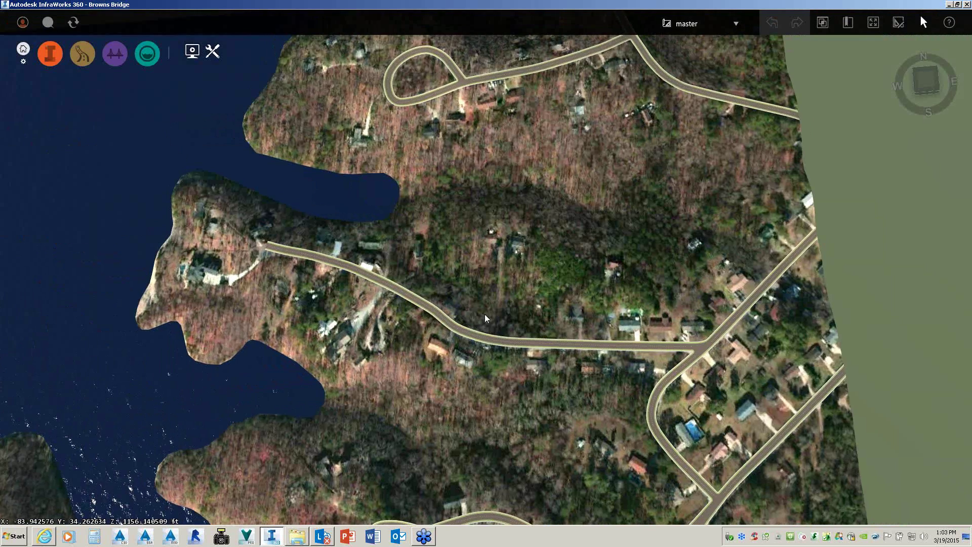
middle_click_drag(484, 314, 491, 182, "shift")
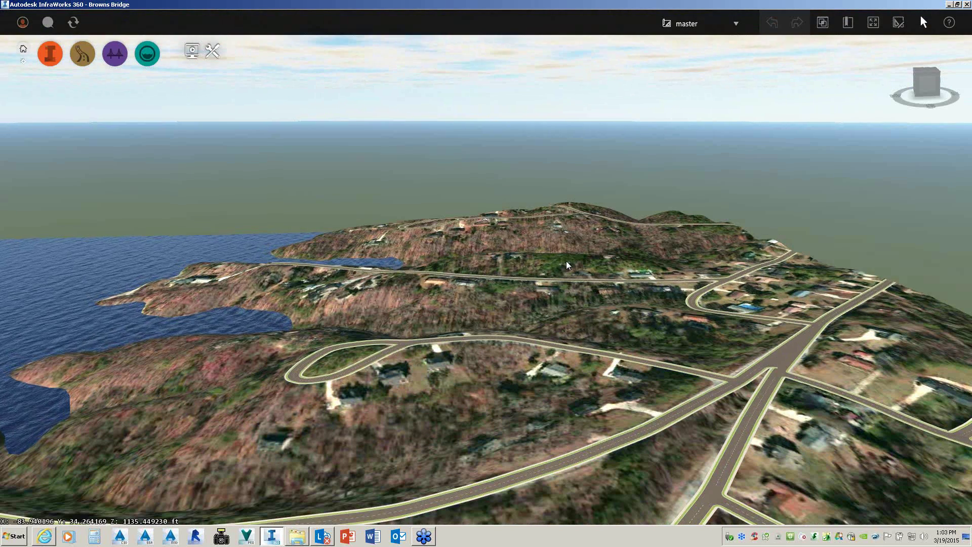
left_click_drag(559, 295, 270, 224)
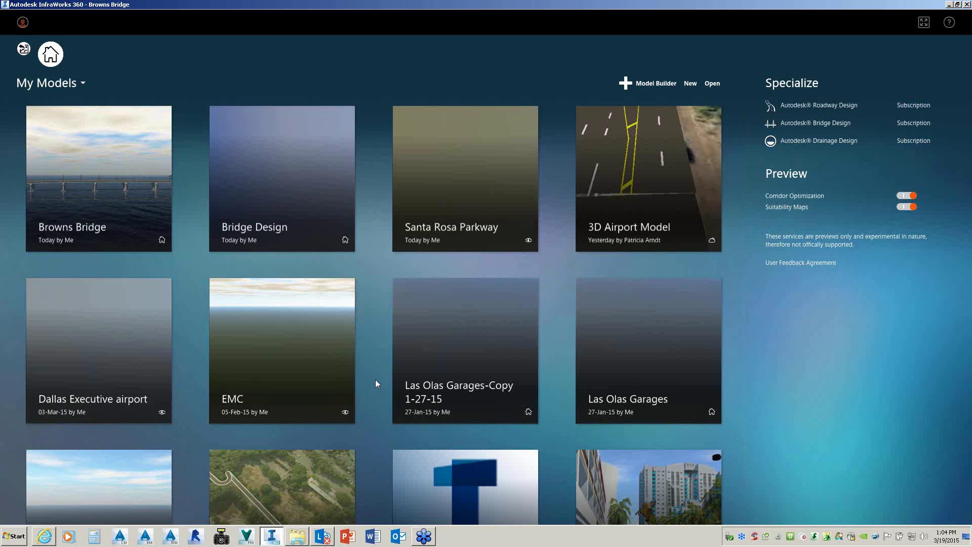
Step: Look through the saved models and open the Fremont model
mouse_move(492, 392)
scroll(493, 389, "down", 2)
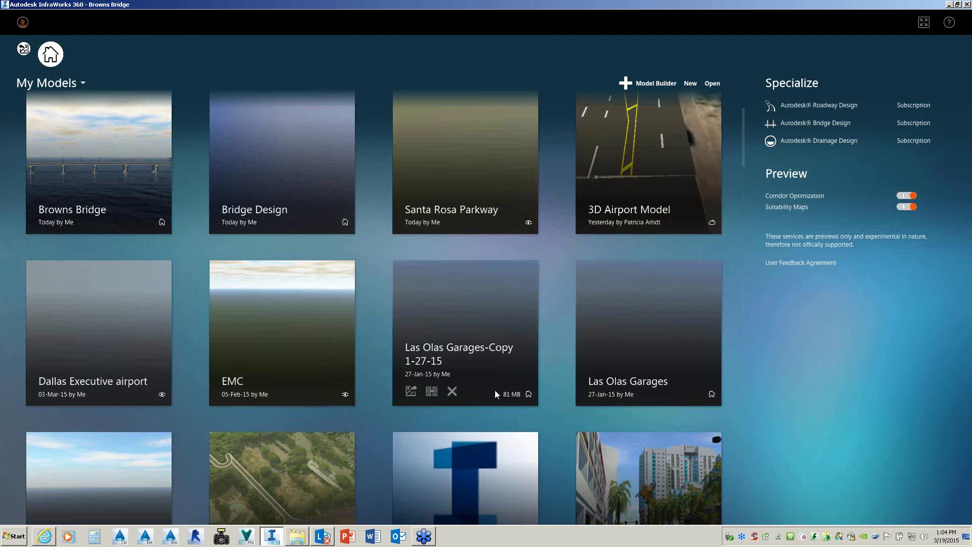
scroll(403, 406, "down", 2)
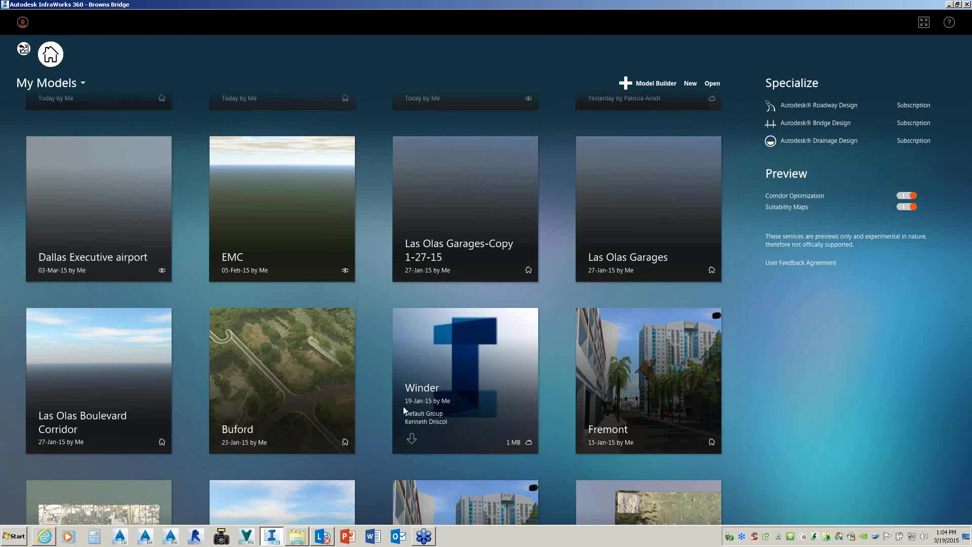
scroll(403, 406, "up", 1)
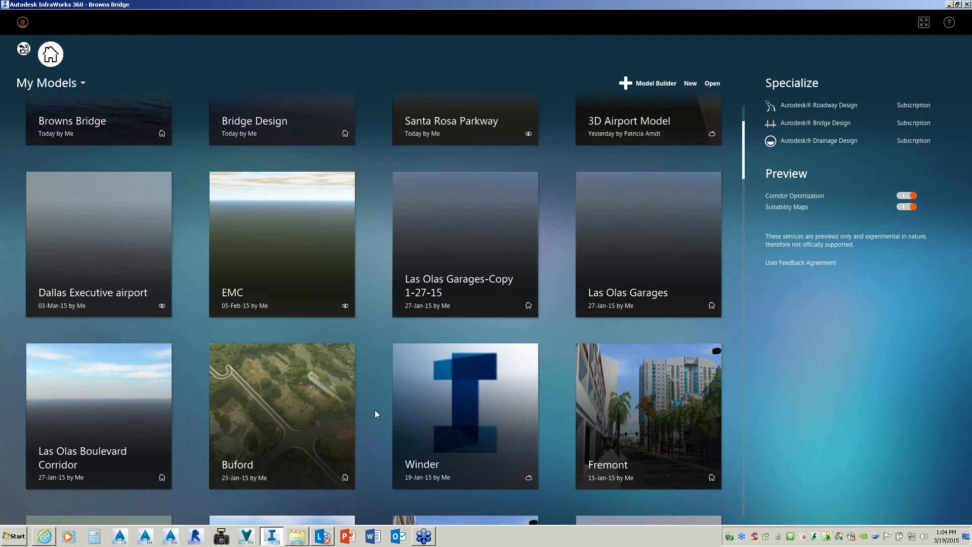
scroll(374, 409, "up", 3)
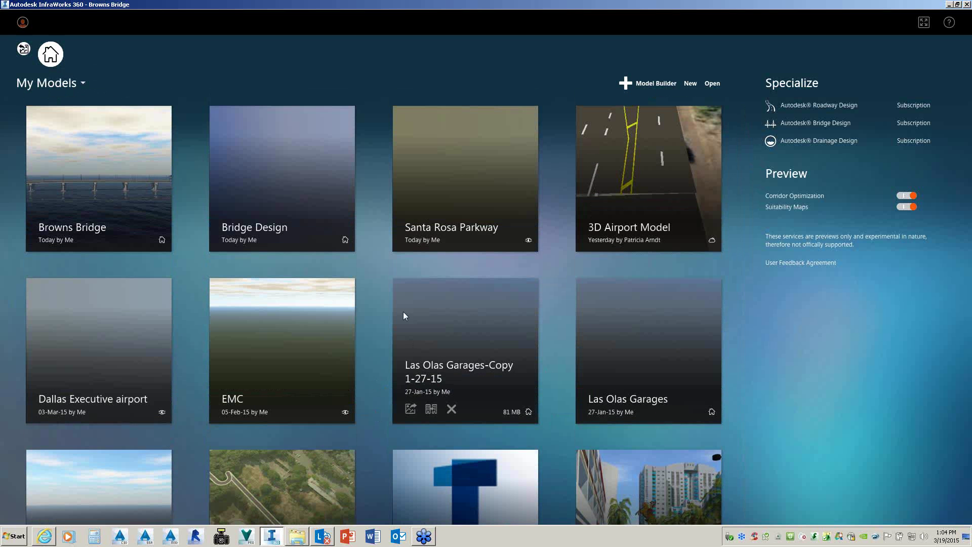
mouse_move(478, 190)
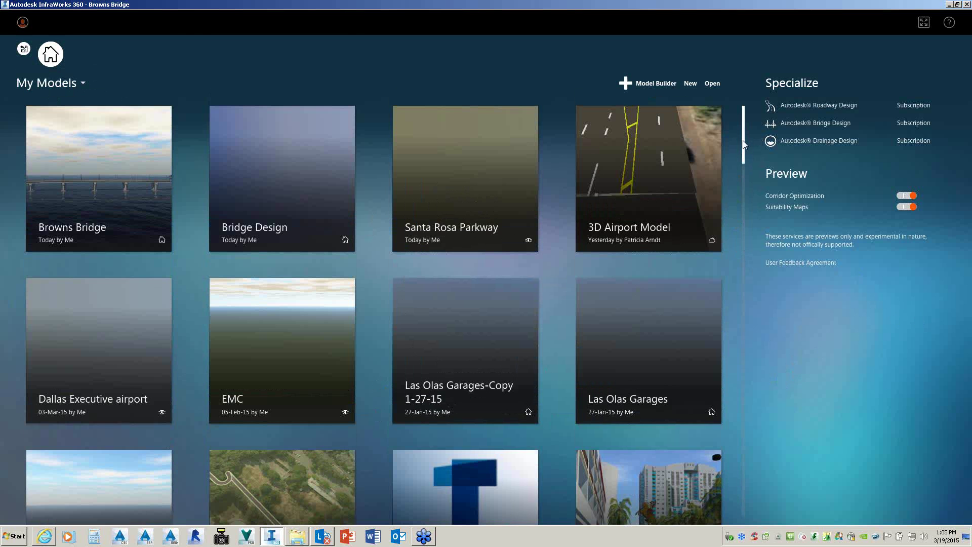
scroll(744, 144, "down", 3)
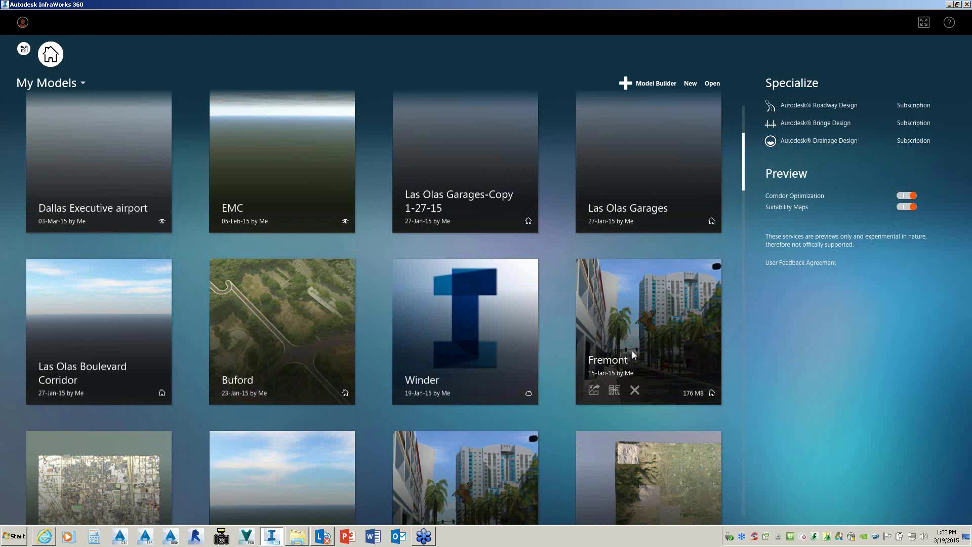
left_click(632, 350)
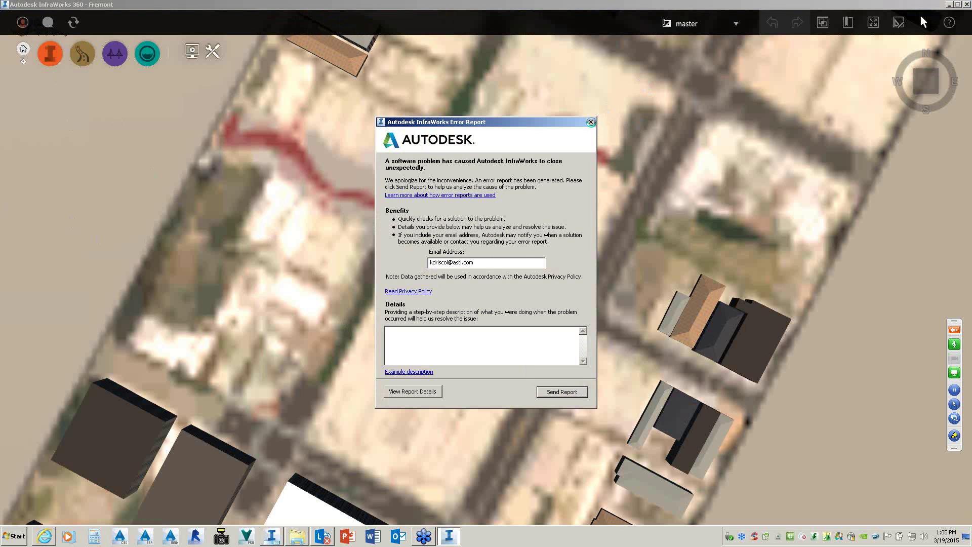
Step: Dismiss the error report without sending it and close the Getting Started window
left_click(591, 122)
left_click(557, 283)
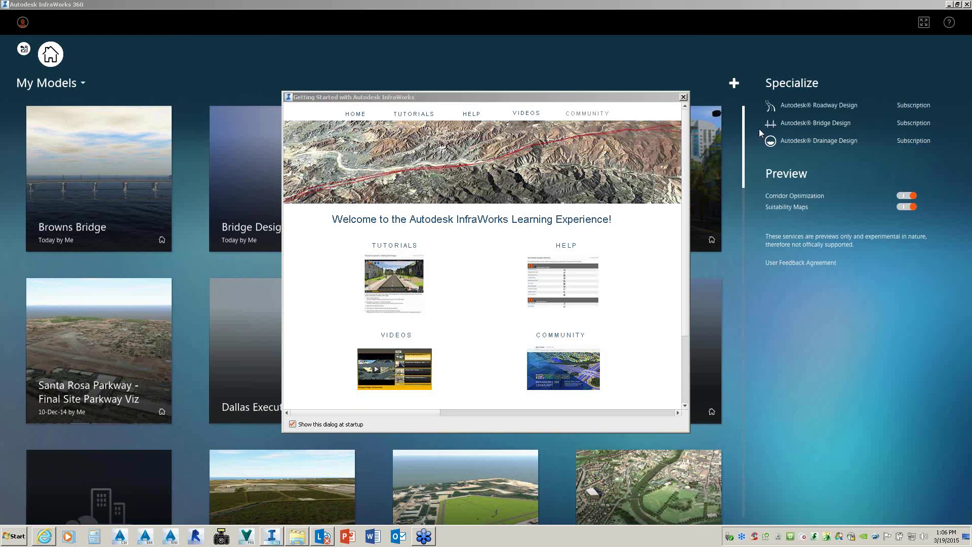
left_click(683, 96)
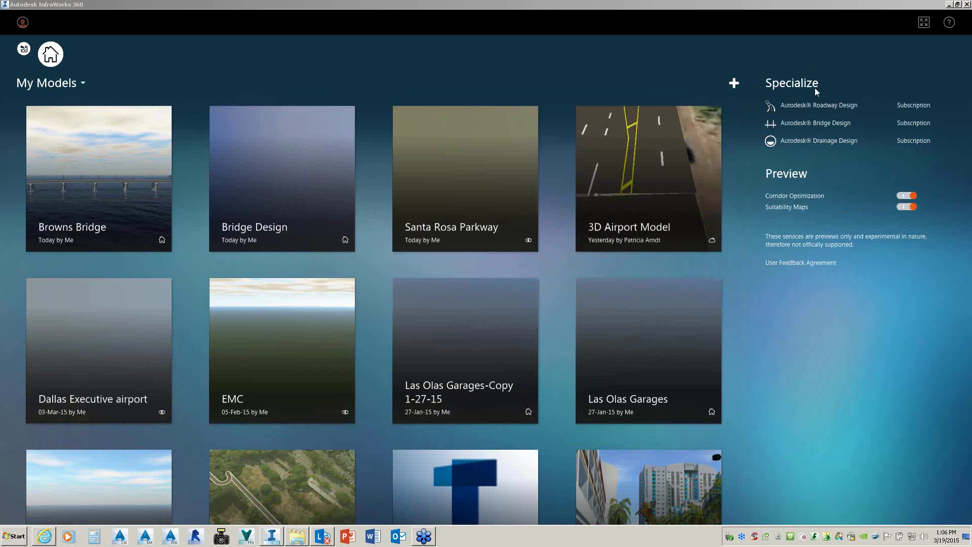
Step: Reopen the last used model, Fremont, from the home screen
left_click(735, 84)
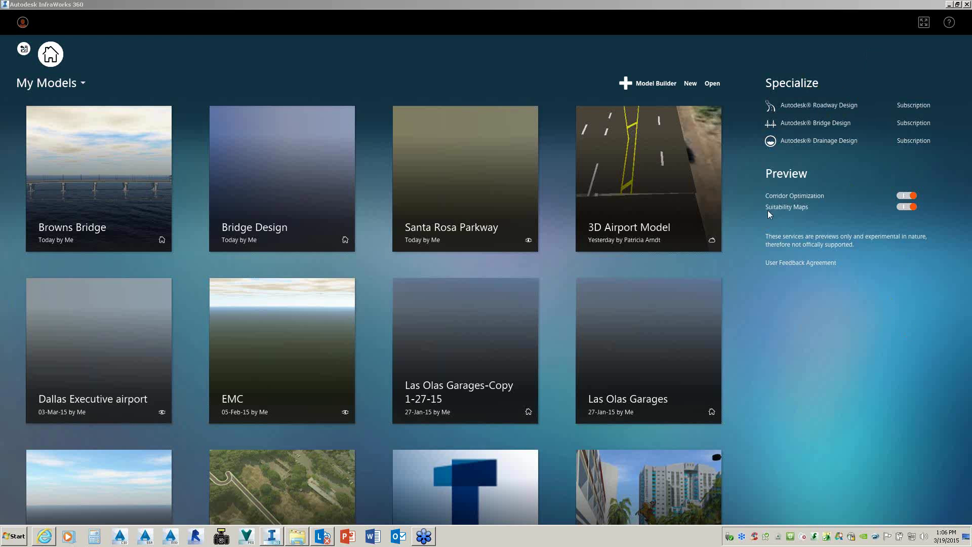
mouse_move(643, 345)
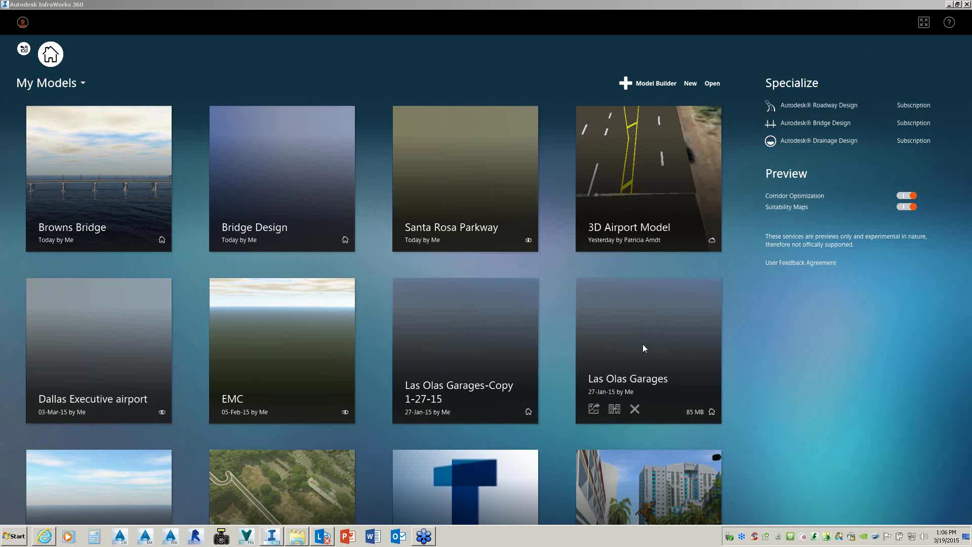
left_click(83, 85)
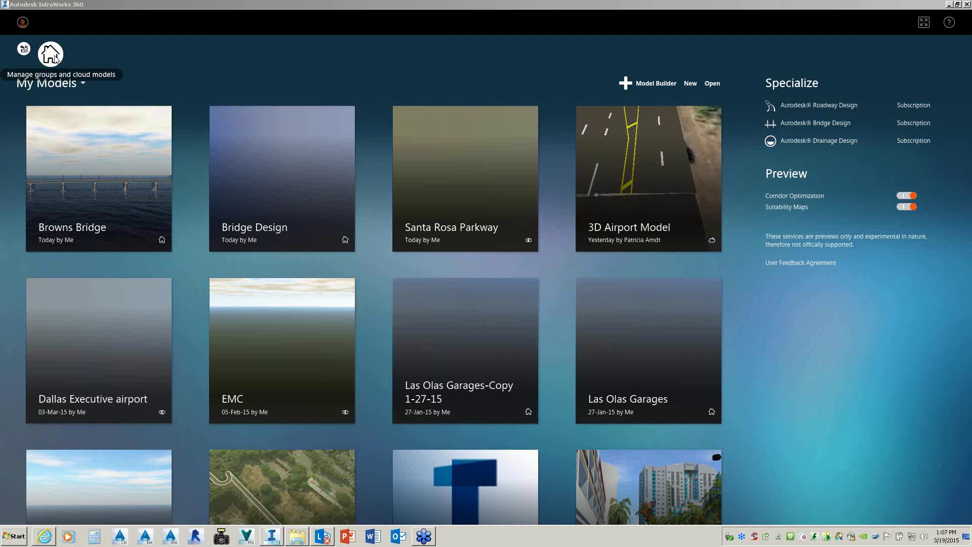
left_click(24, 51)
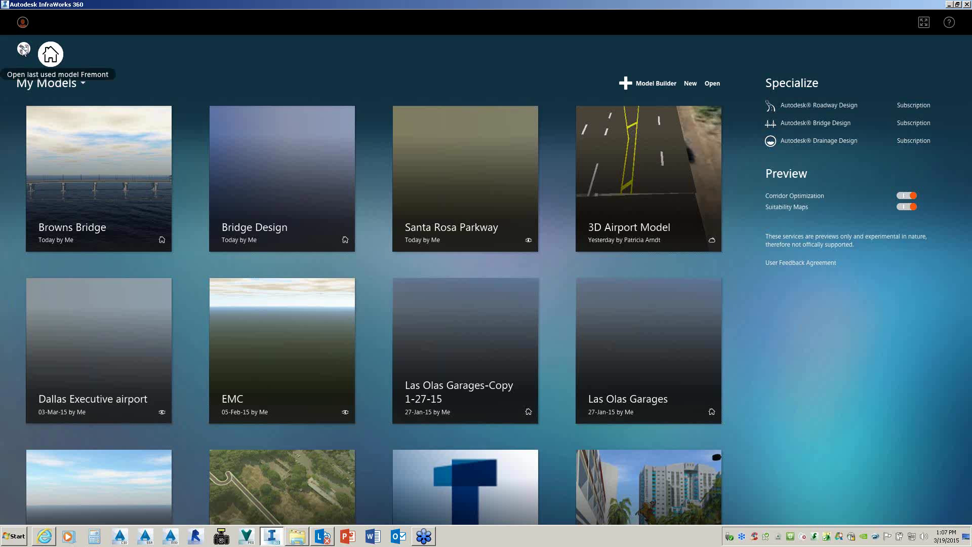
left_click(23, 50)
left_click(24, 51)
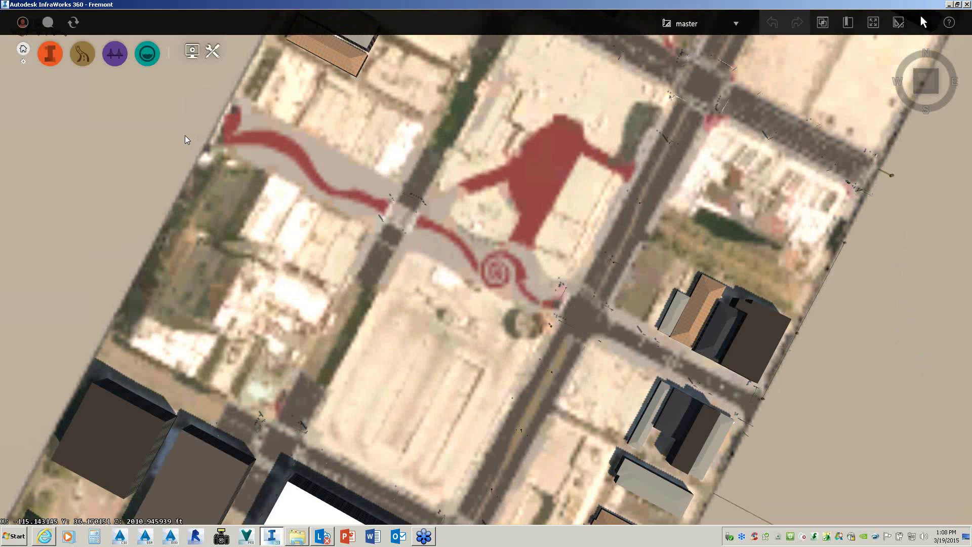
Step: Examine the Fremont city blocks from overhead, in perspective and looking low along the main street
scroll(184, 136, "down", 5)
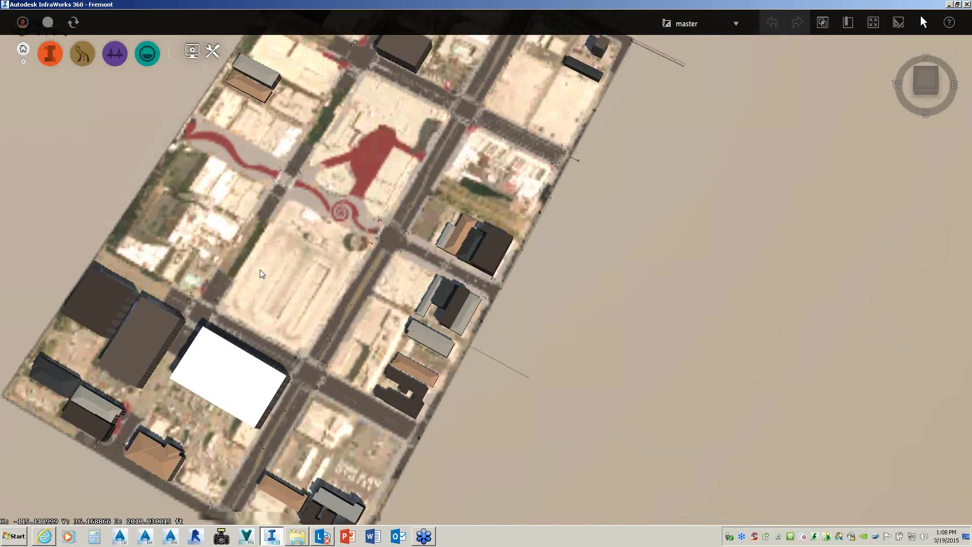
middle_click_drag(262, 274, 295, 348)
scroll(296, 348, "up", 3)
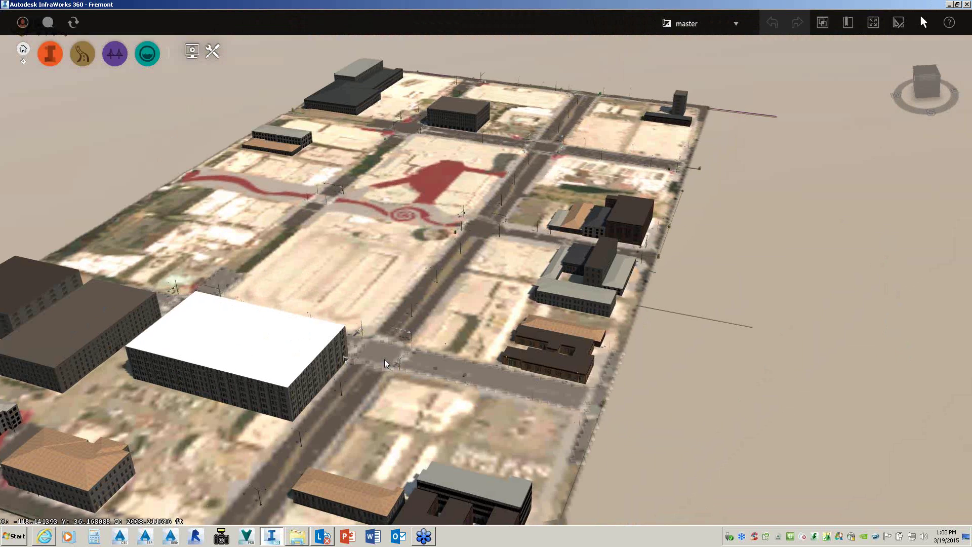
middle_click_drag(384, 359, 442, 306)
scroll(436, 317, "up", 3)
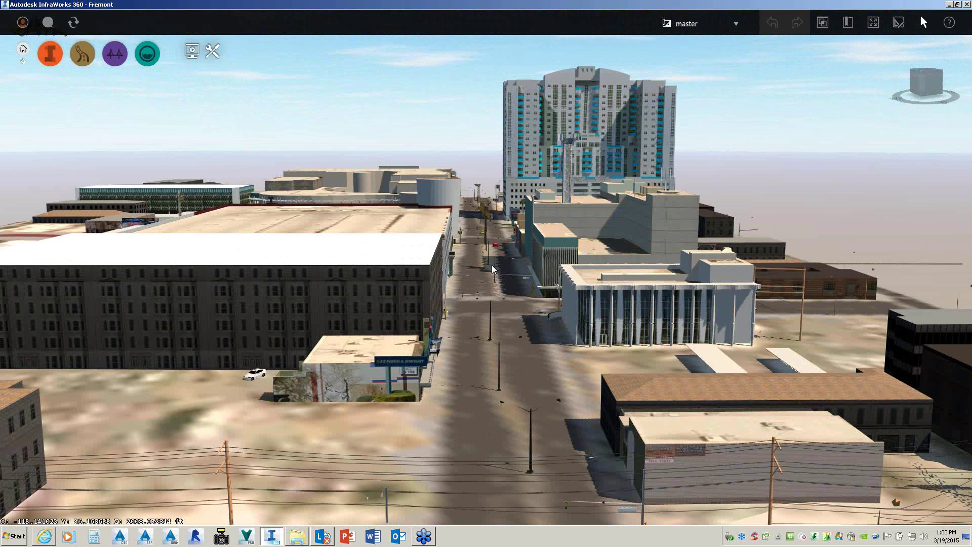
Step: Review the model's data sources and the file formats that can be added as sources
left_click(52, 54)
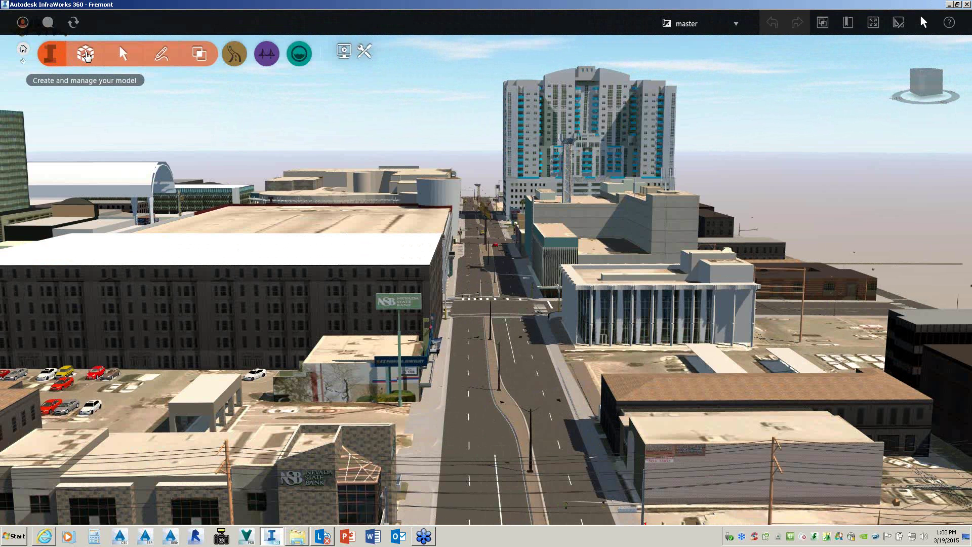
left_click(86, 56)
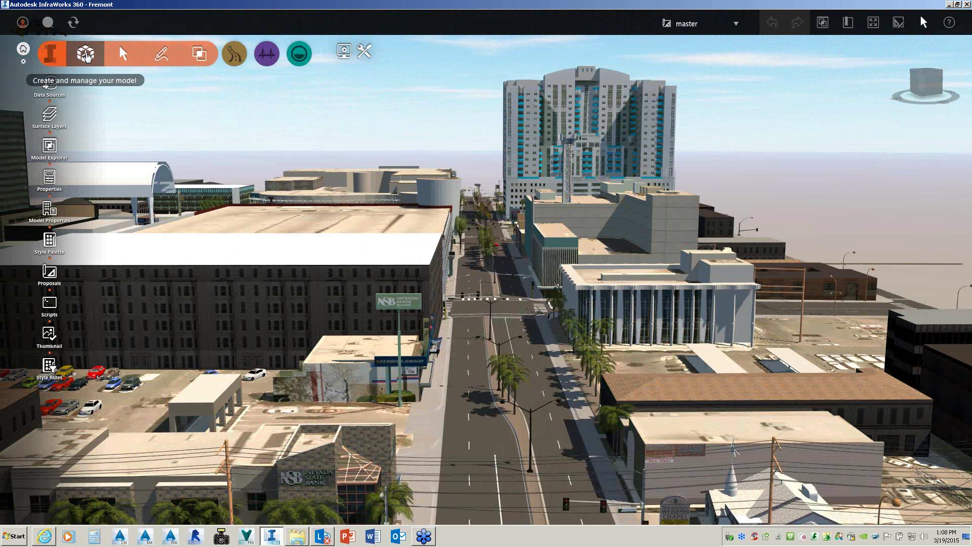
left_click(49, 90)
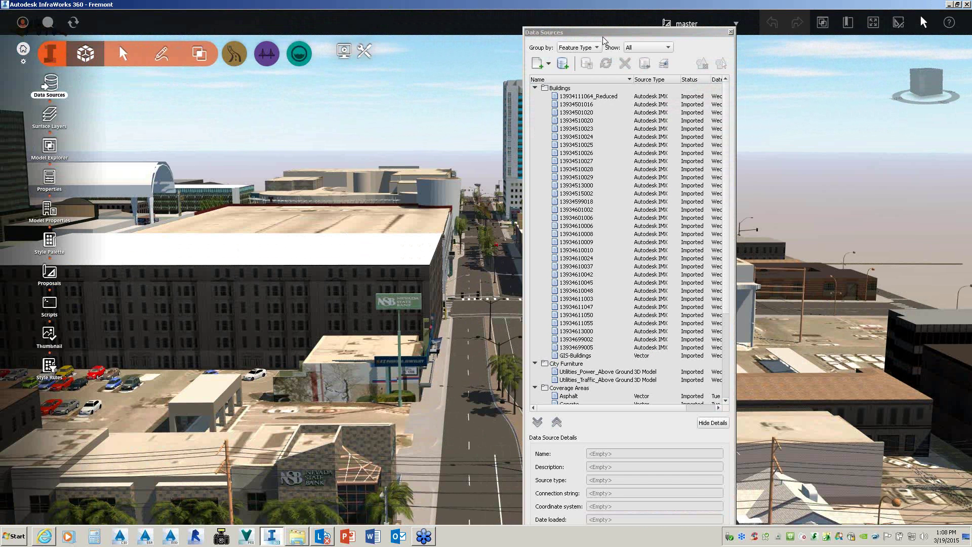
left_click_drag(586, 37, 829, 22)
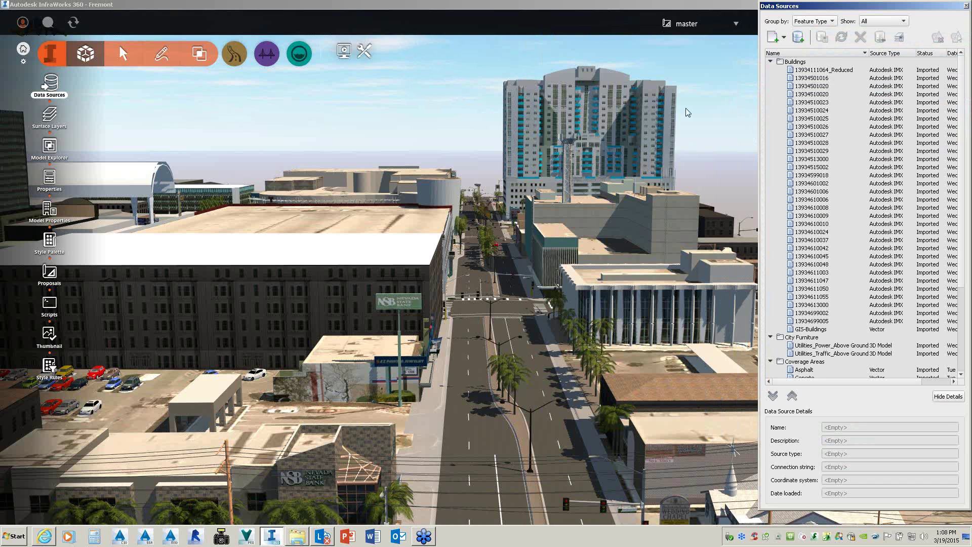
left_click(784, 38)
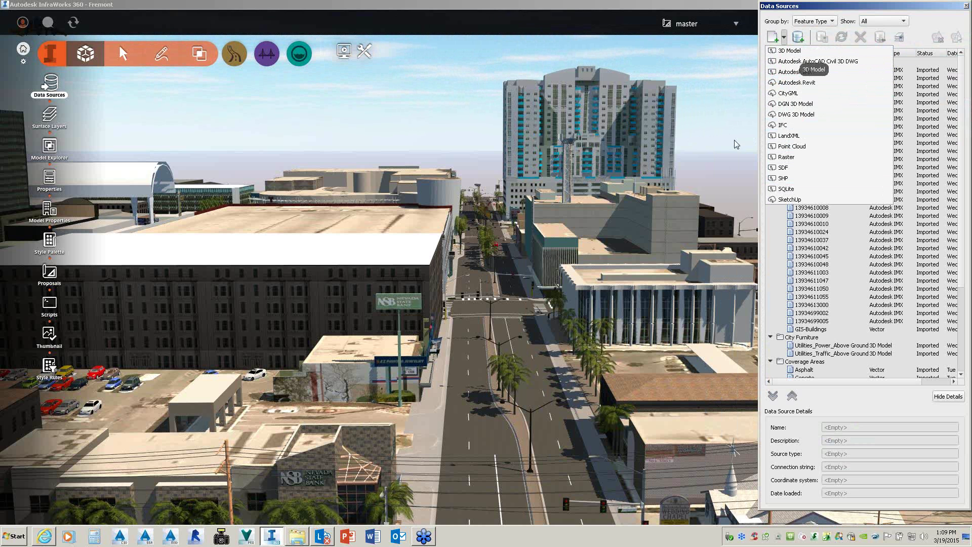
left_click(739, 111)
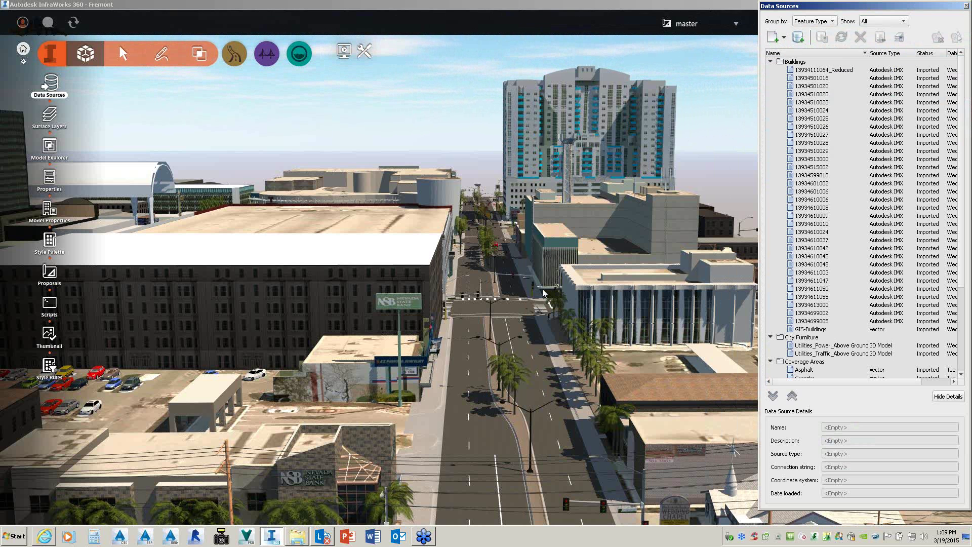
left_click(966, 5)
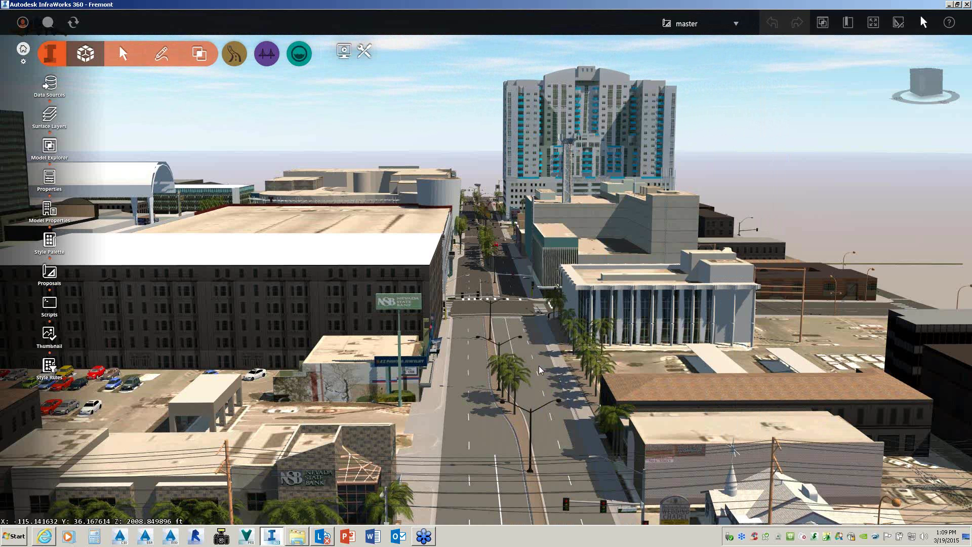
Step: Examine the underground pipe network beneath the main street and the roadway and buildings above it
scroll(539, 365, "down", 3)
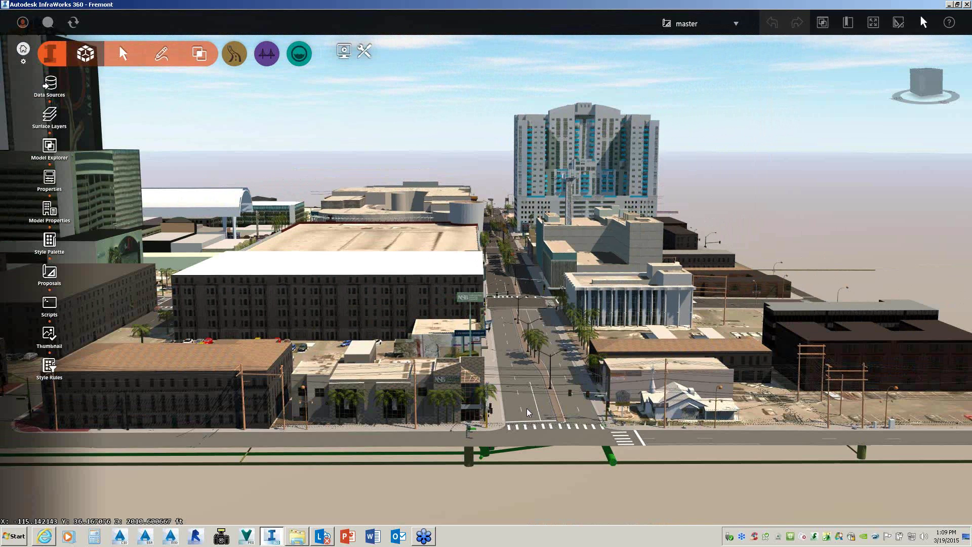
scroll(526, 406, "up", 2)
scroll(525, 403, "down", 2)
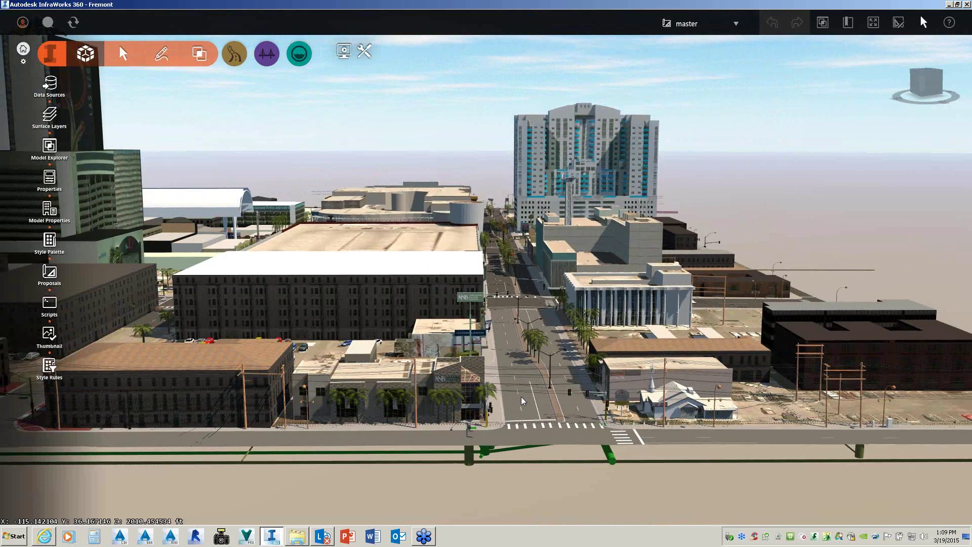
left_click_drag(521, 396, 523, 359)
scroll(554, 192, "up", 3)
scroll(529, 177, "up", 2)
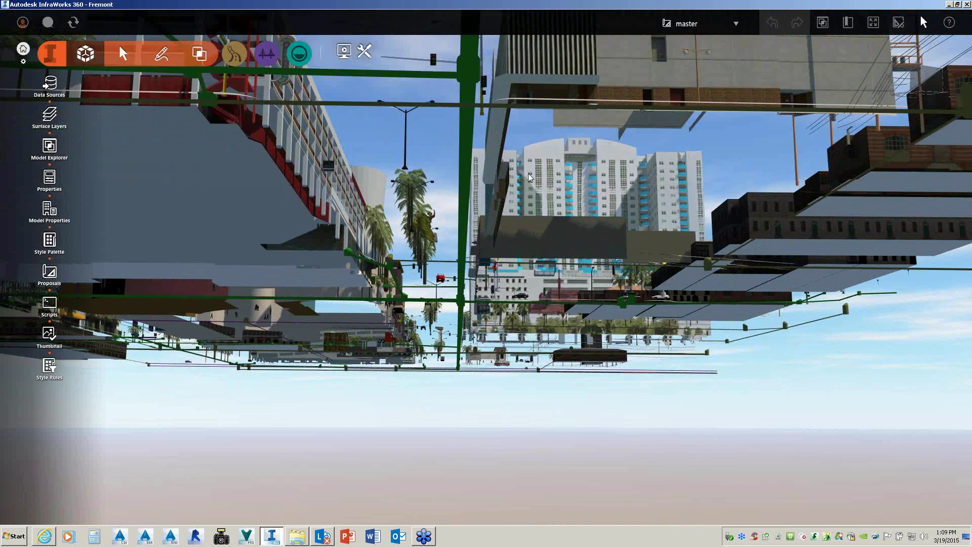
scroll(529, 177, "up", 3)
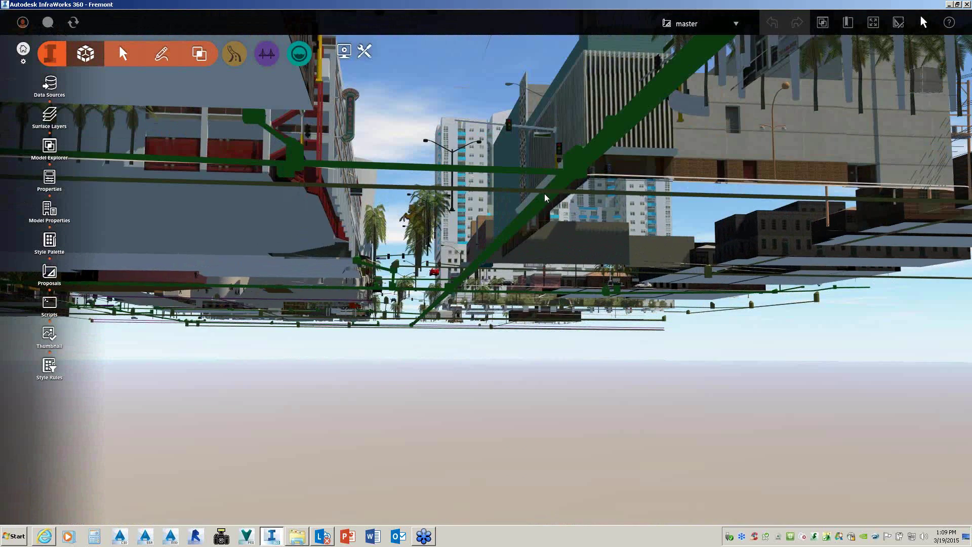
scroll(545, 194, "up", 5)
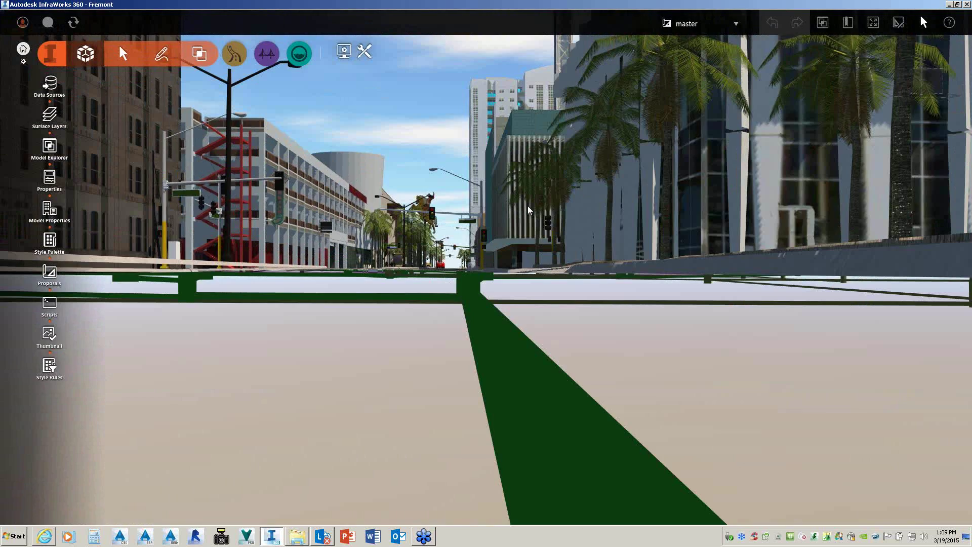
scroll(527, 206, "up", 5)
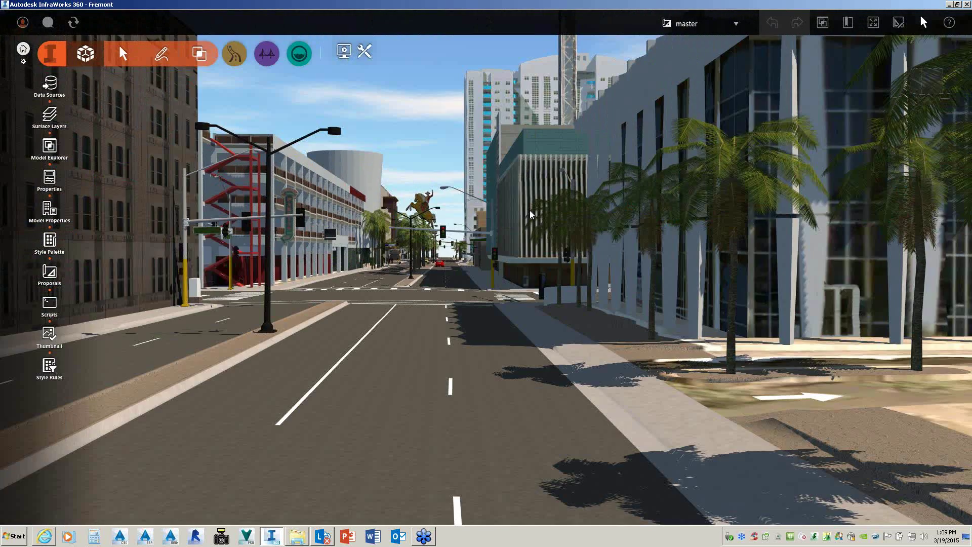
scroll(530, 210, "down", 2)
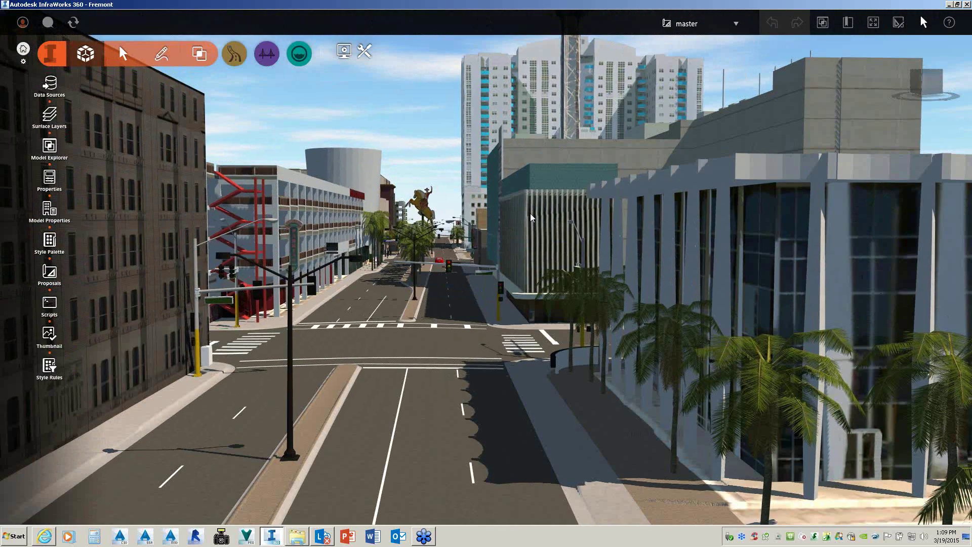
scroll(530, 213, "down", 4)
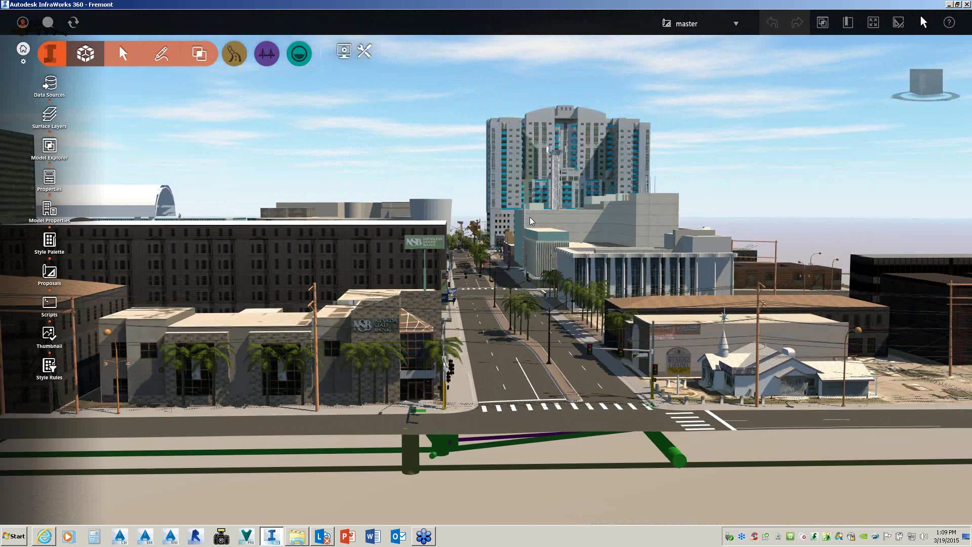
Step: Inspect the buildings east of the main street and the side street with the Vegas sign, palms and vehicles up close
left_click_drag(529, 218, 432, 223)
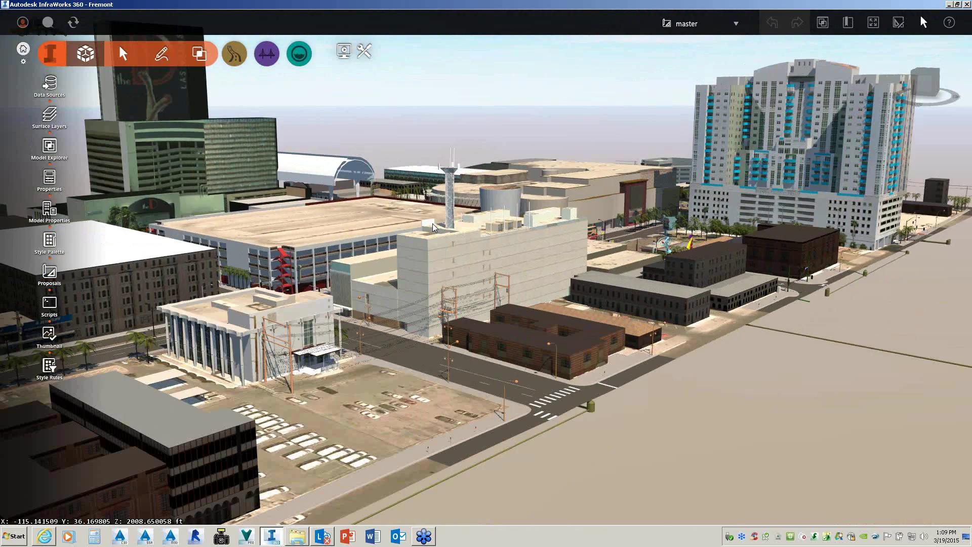
scroll(611, 229, "up", 4)
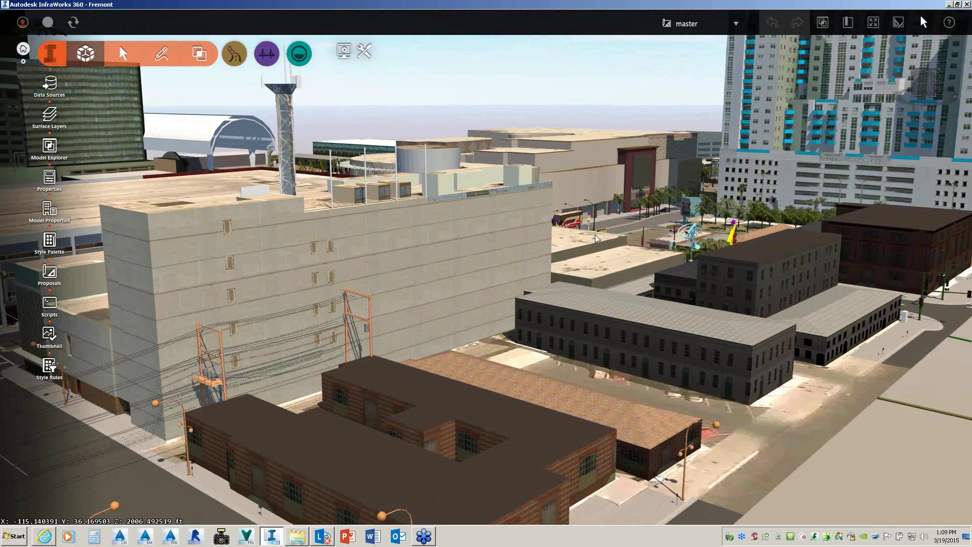
middle_click_drag(594, 235, 411, 280)
scroll(412, 281, "up", 8)
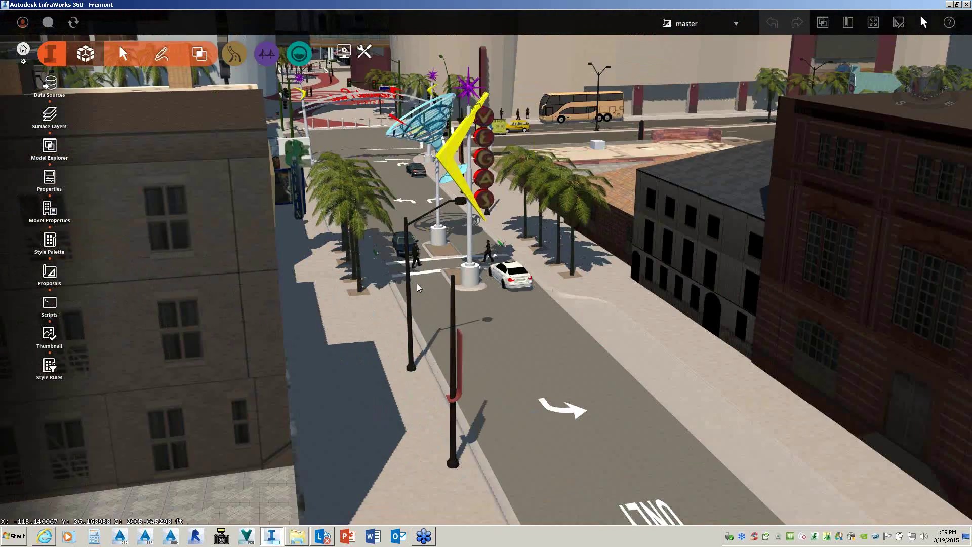
Step: Inspect the Vegas sign street up close, the surrounding blocks from outside and the block of parking lots and low buildings from above
scroll(411, 287, "up", 8)
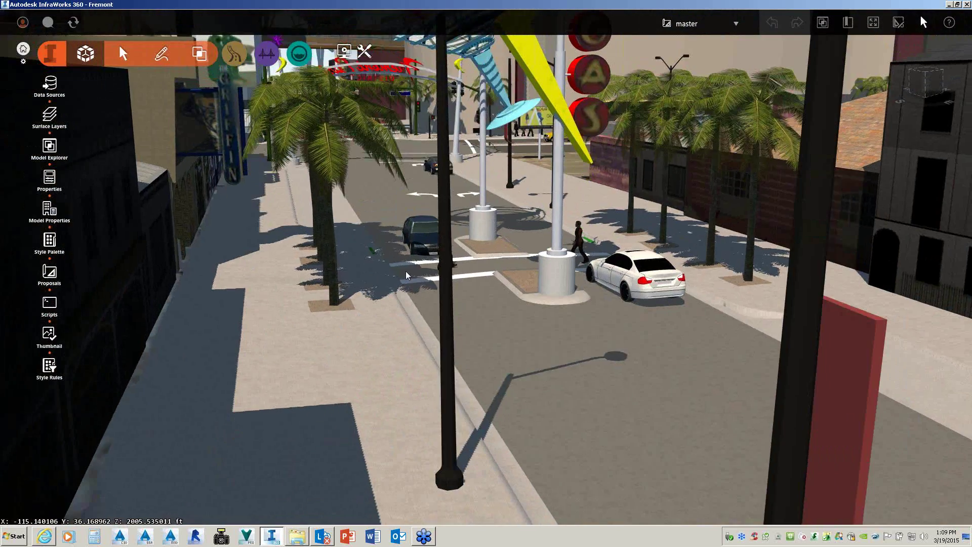
scroll(406, 261, "down", 3)
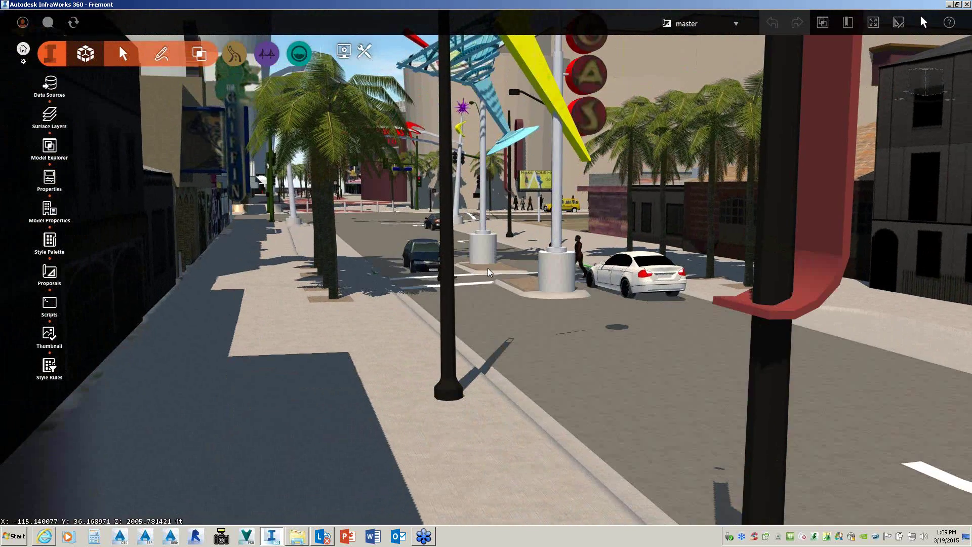
scroll(487, 268, "down", 3)
scroll(488, 275, "down", 10)
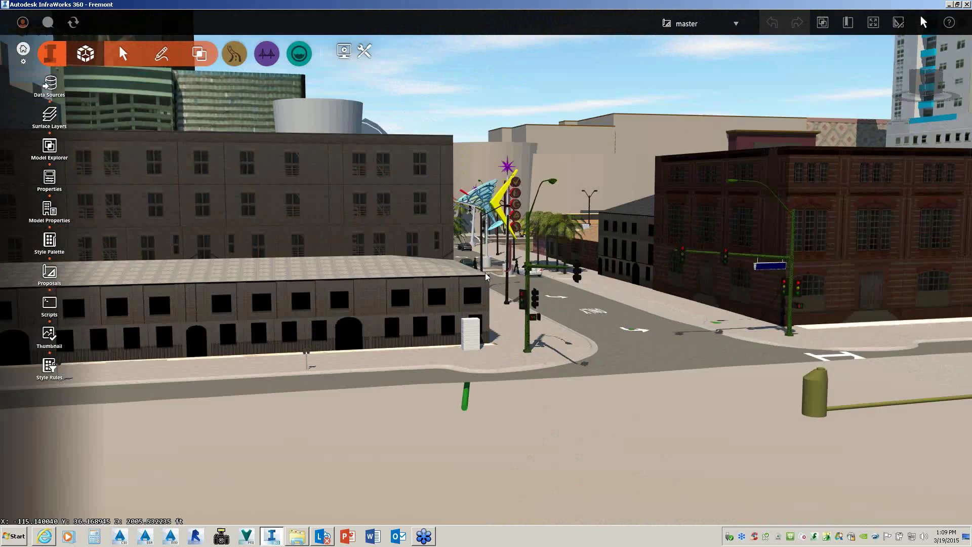
scroll(479, 265, "down", 10)
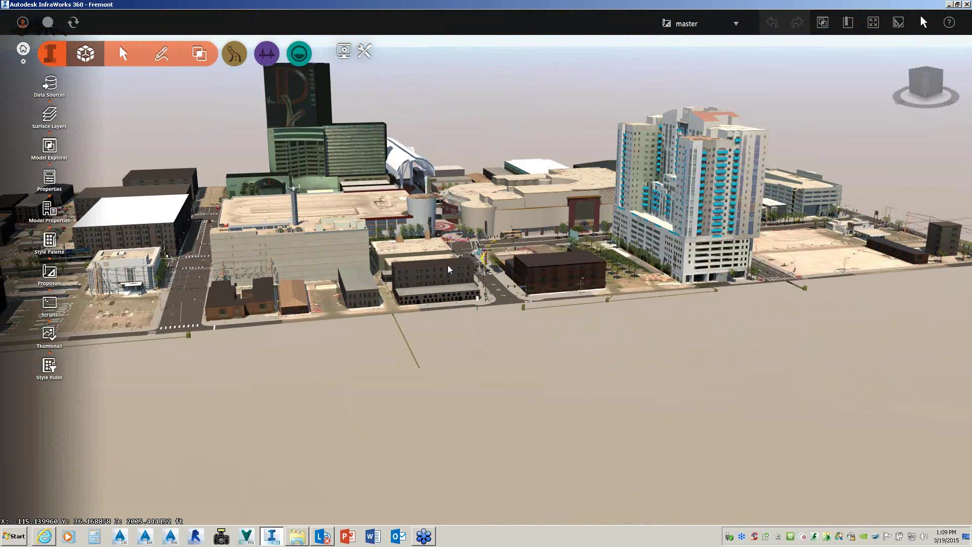
middle_click_drag(448, 269, 518, 415)
scroll(518, 414, "up", 5)
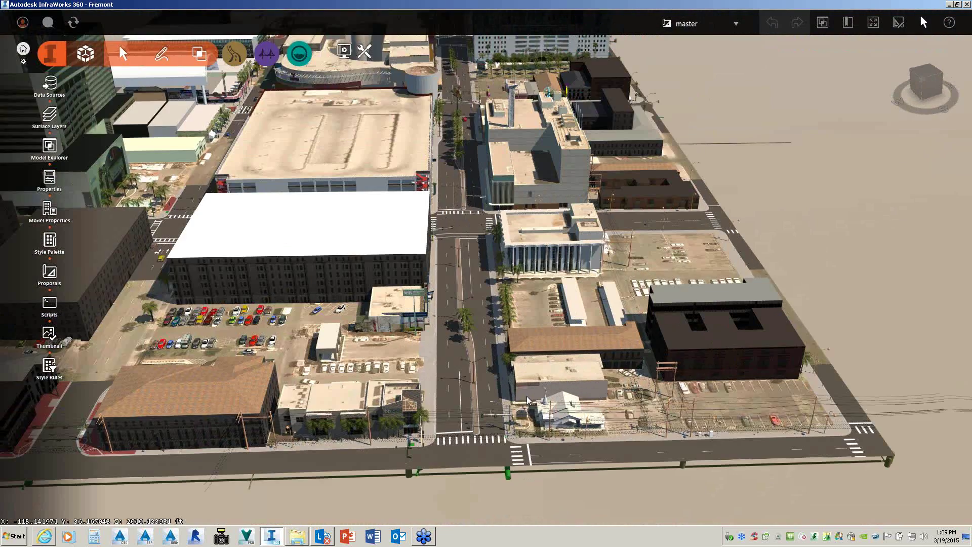
scroll(744, 336, "up", 3)
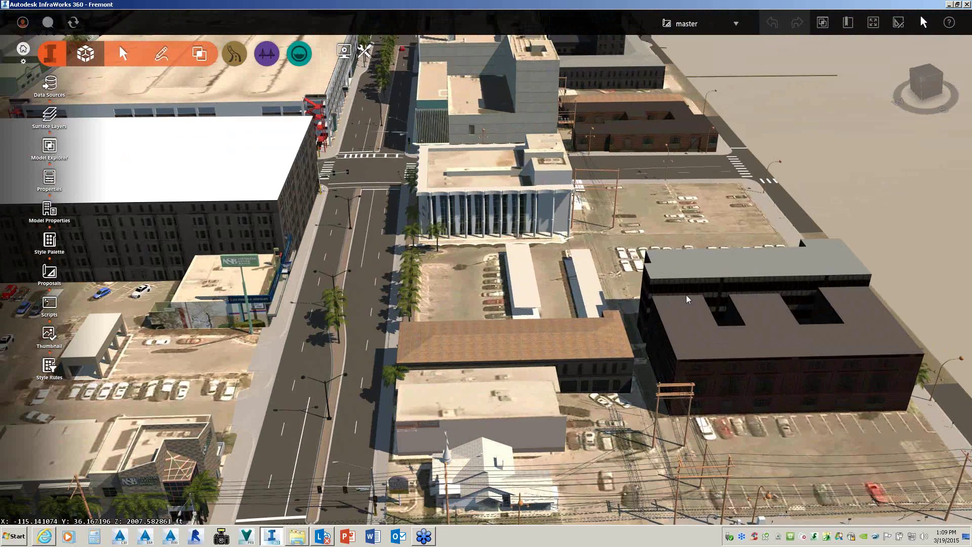
Step: Highlight the dark, orange-roofed and beige buildings on the parking-lot block one at a time, leaving none selected
left_click(724, 310)
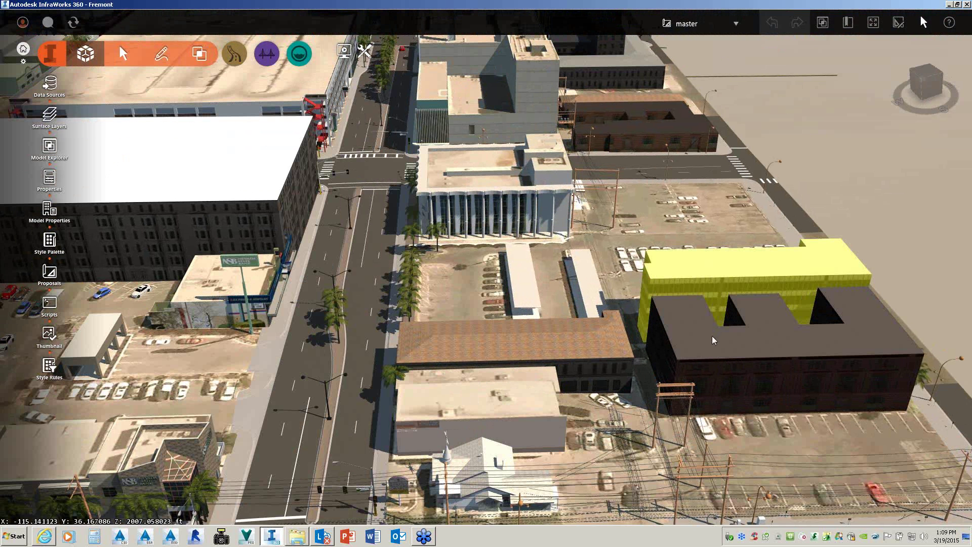
left_click(673, 372)
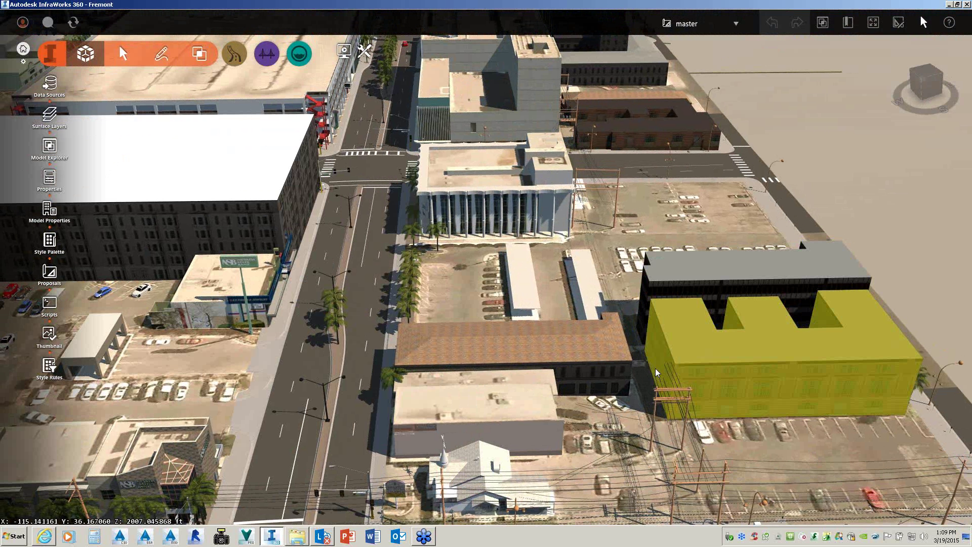
left_click(605, 377)
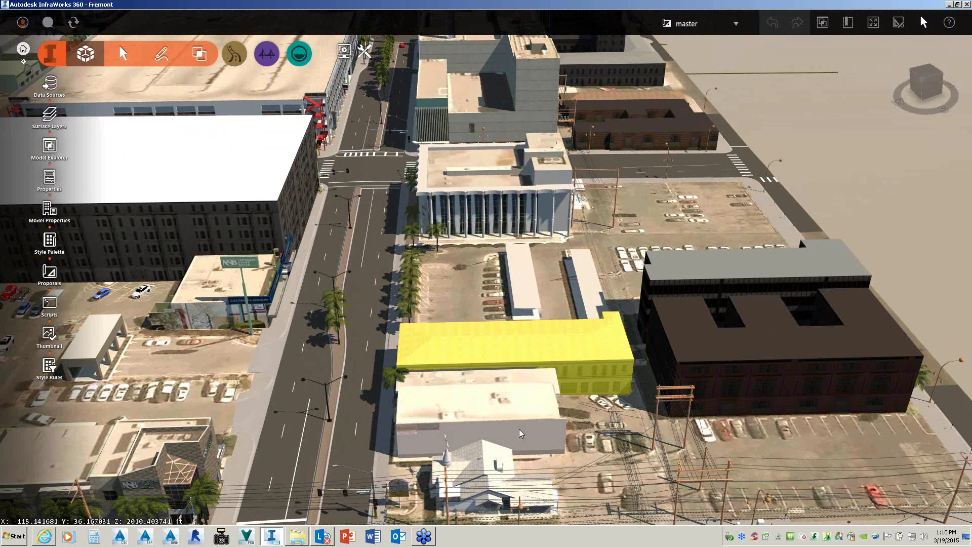
left_click(555, 430)
left_click(716, 420)
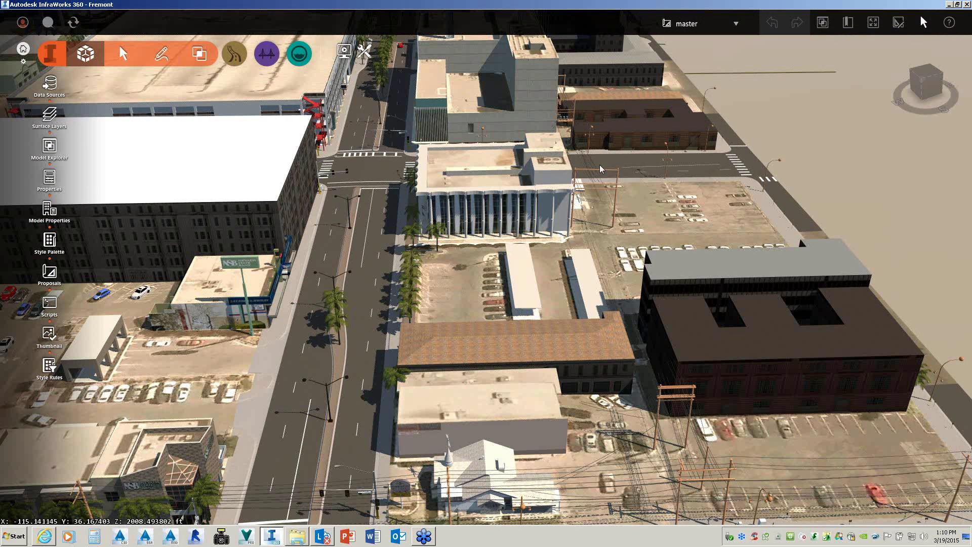
Step: Create a new proposal named OfficeBuild from the master proposal
left_click(737, 25)
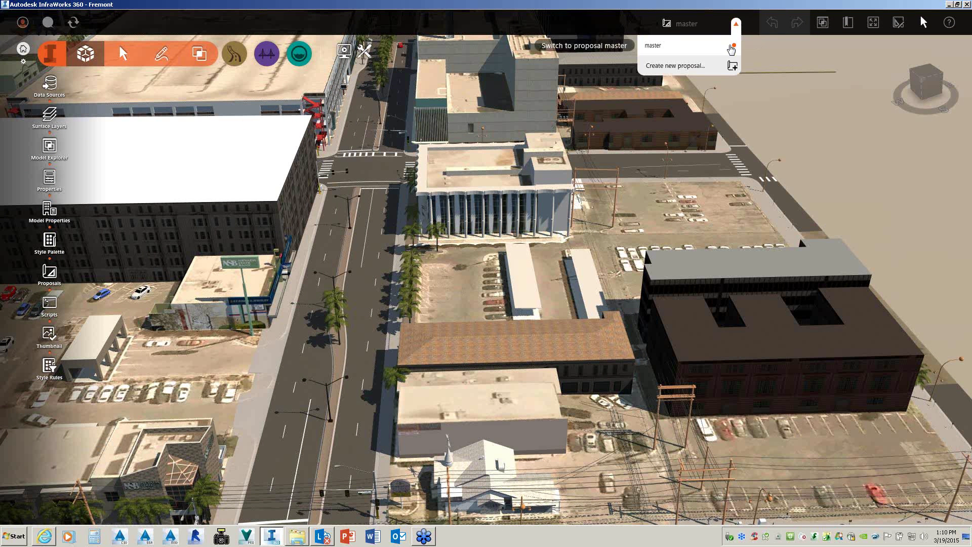
left_click(694, 71)
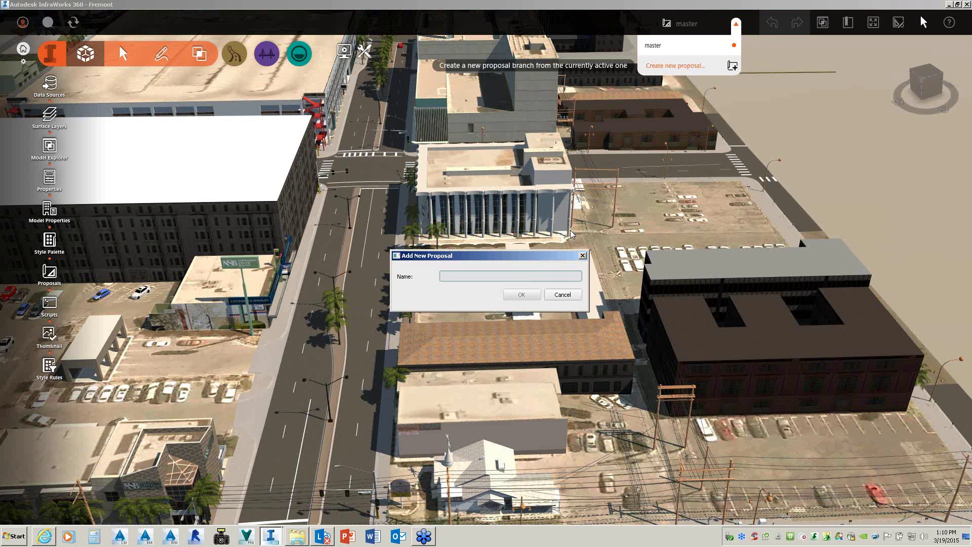
type("OfficeBuild")
left_click(522, 294)
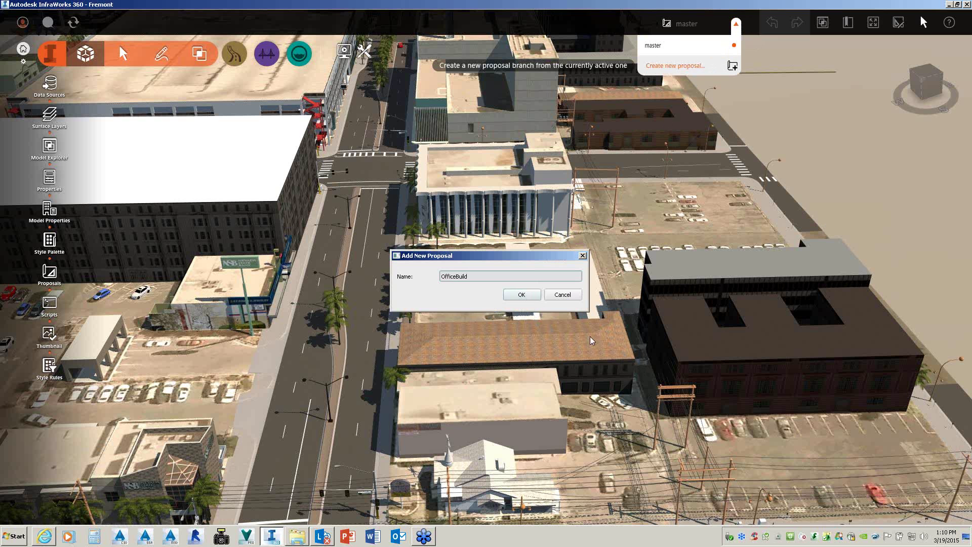
left_click(532, 296)
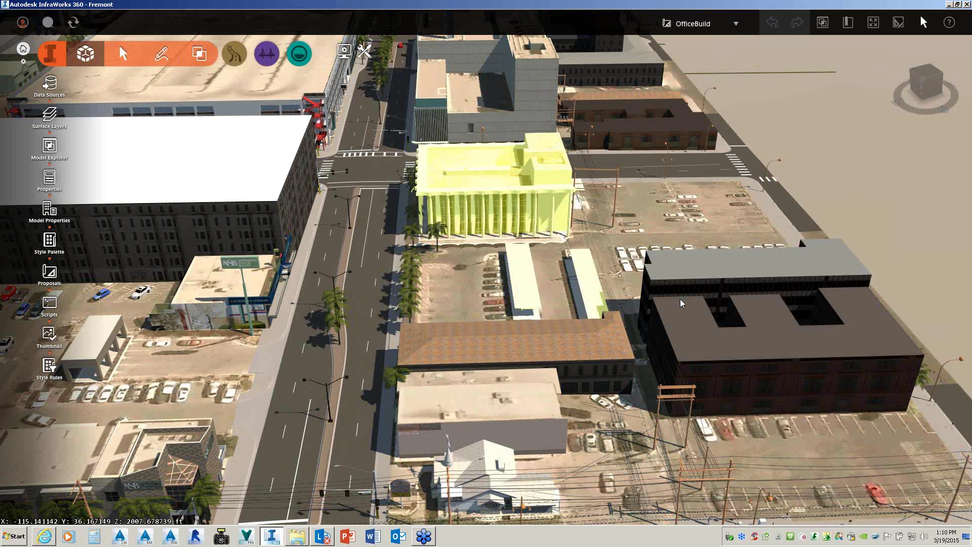
Step: Delete the two large dark buildings, the orange-roofed and beige buildings, the small white house and the white columned building with its carports
left_click(678, 297)
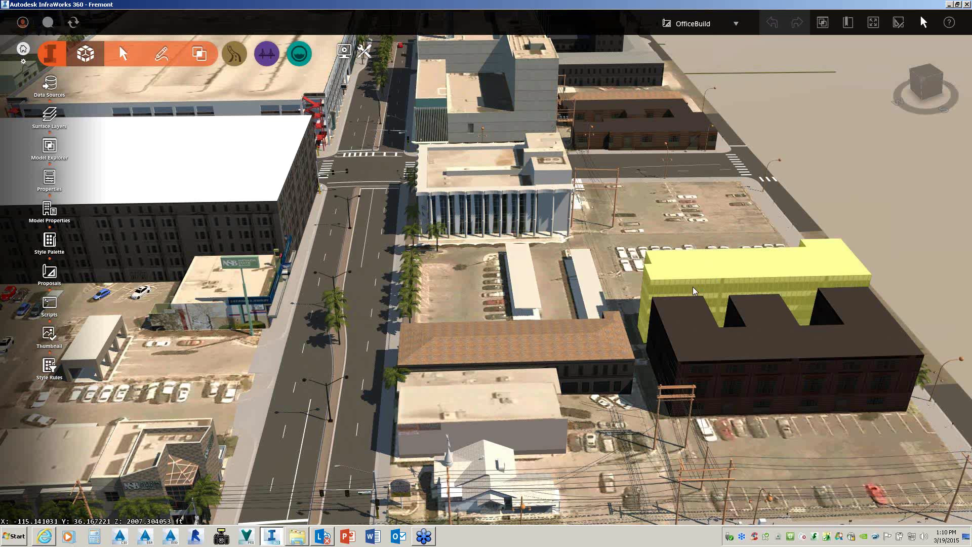
left_click(677, 346)
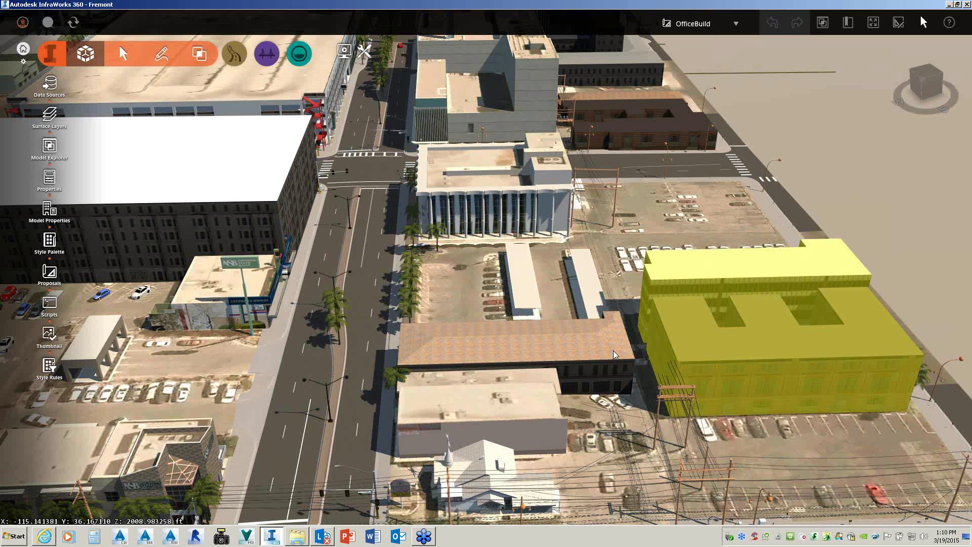
left_click(613, 351, "ctrl")
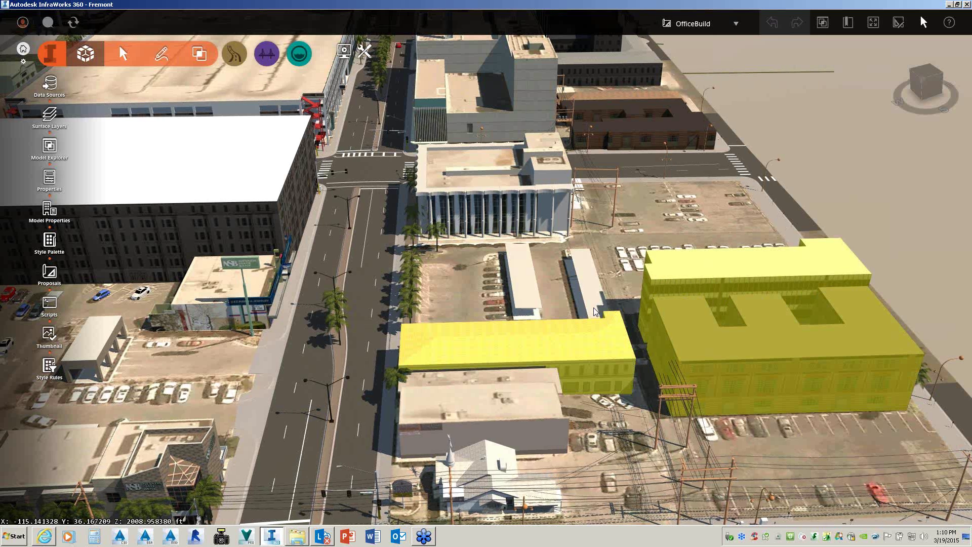
left_click(545, 438, "ctrl")
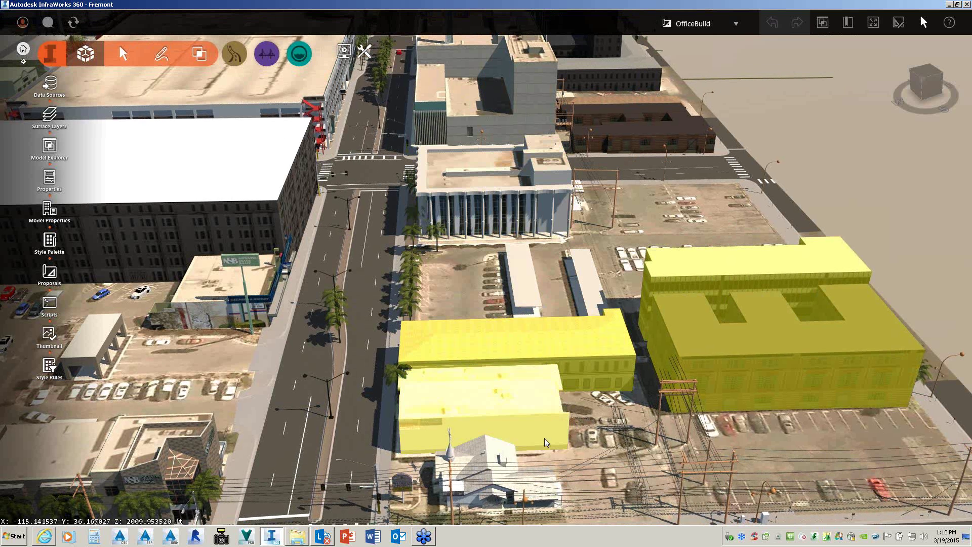
left_click(497, 453, "ctrl")
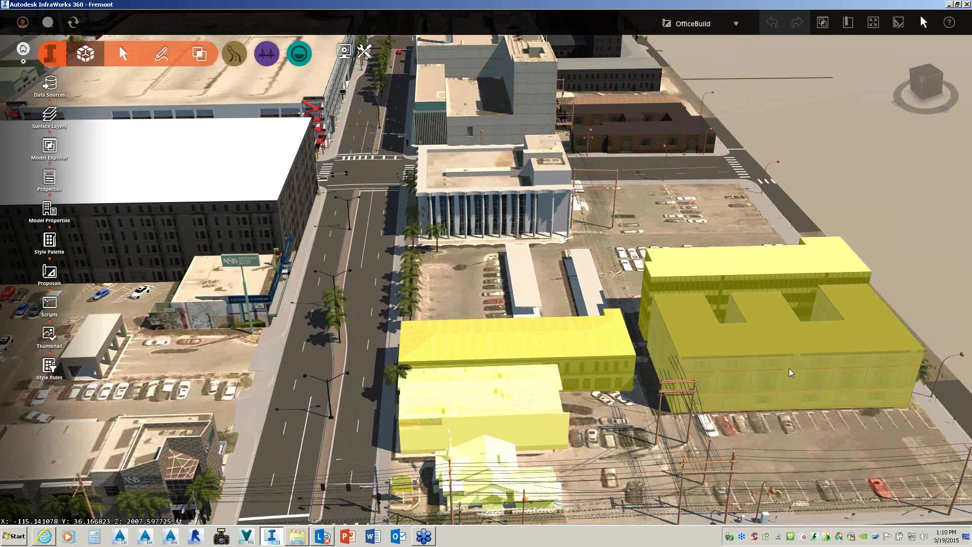
left_click(565, 294, "ctrl")
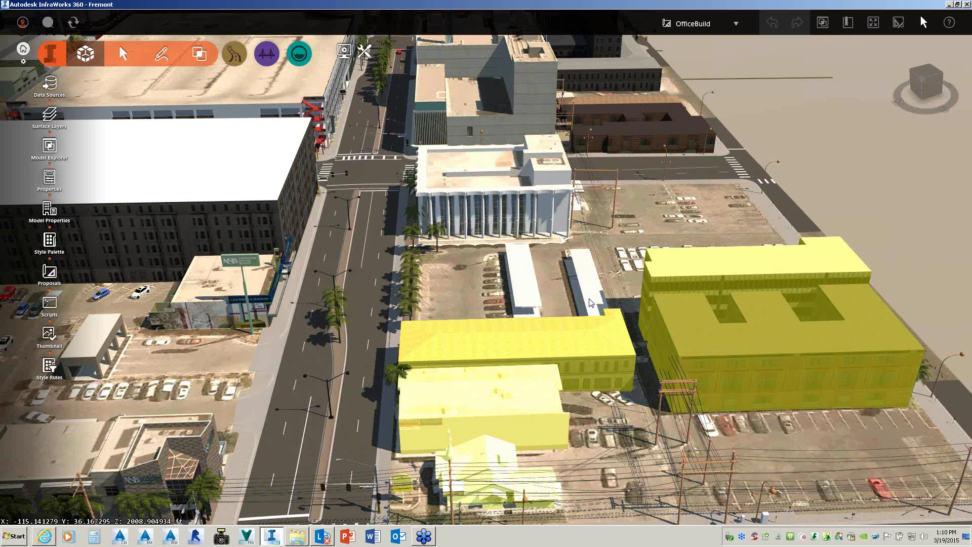
left_click(565, 295, "ctrl")
left_click(603, 318, "ctrl")
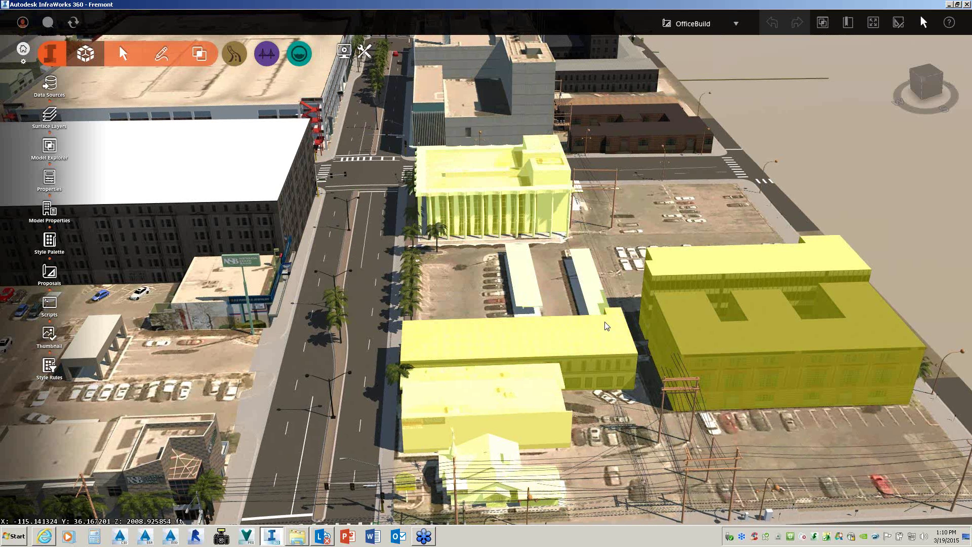
key("Delete")
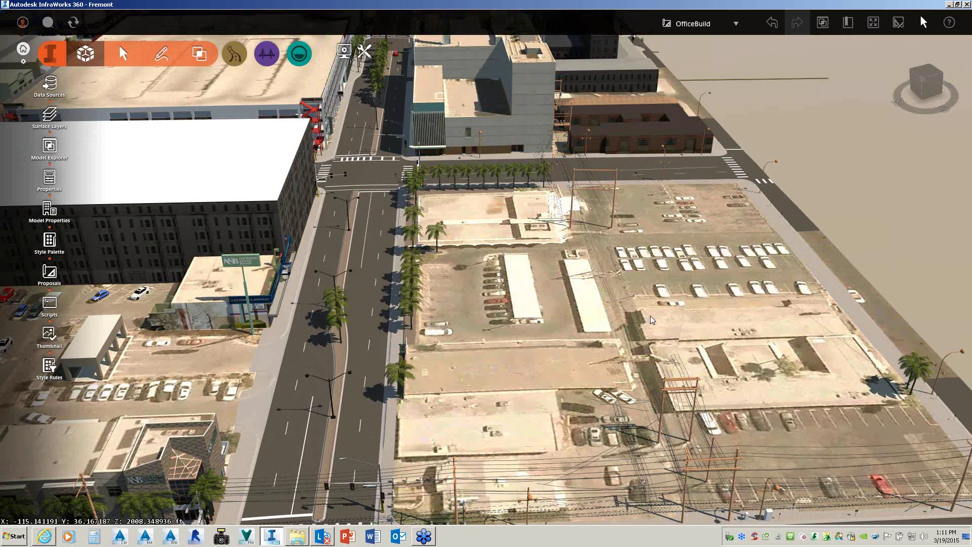
Step: Draw a Grass With Gravel Border coverage of about 111,000 sq ft over most of the cleared block, following its street edges
scroll(650, 314, "up", 2)
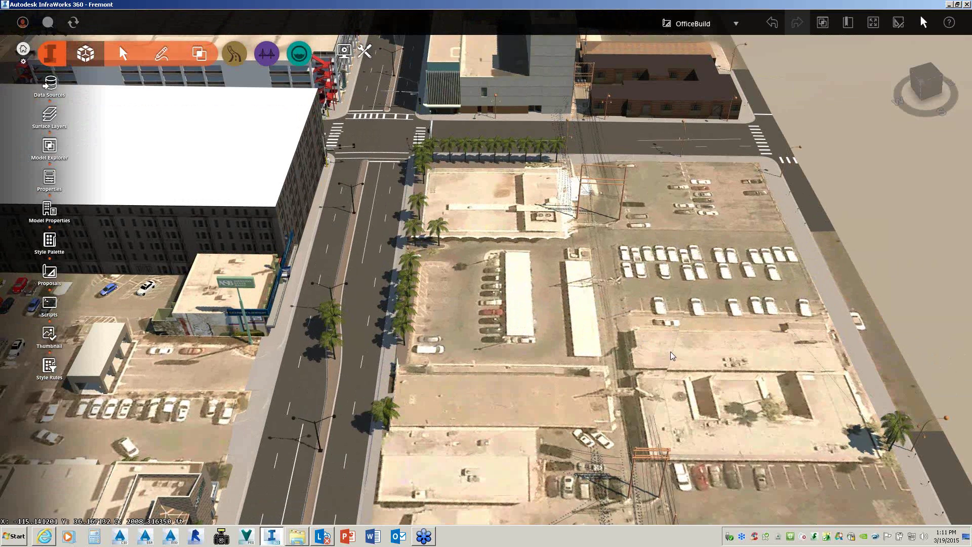
scroll(672, 301, "down", 1)
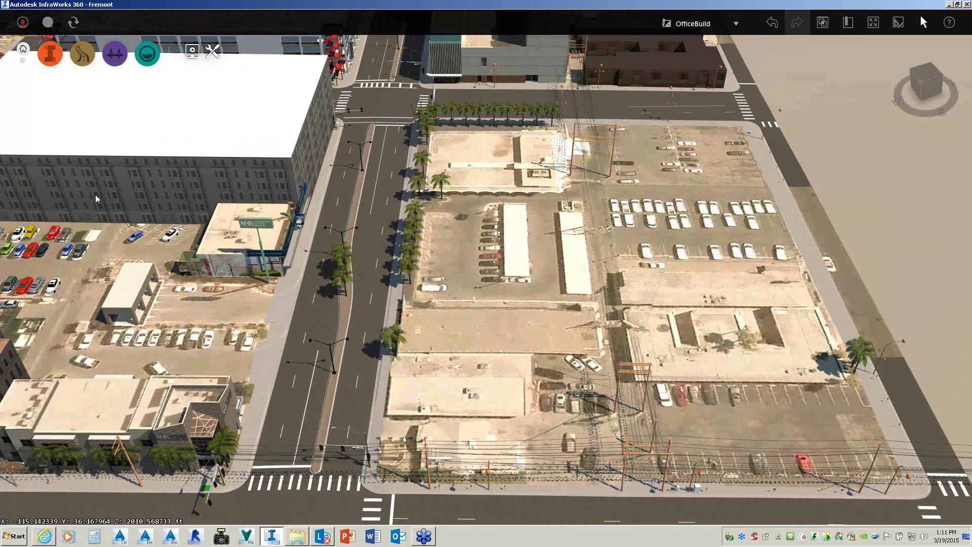
mouse_move(50, 54)
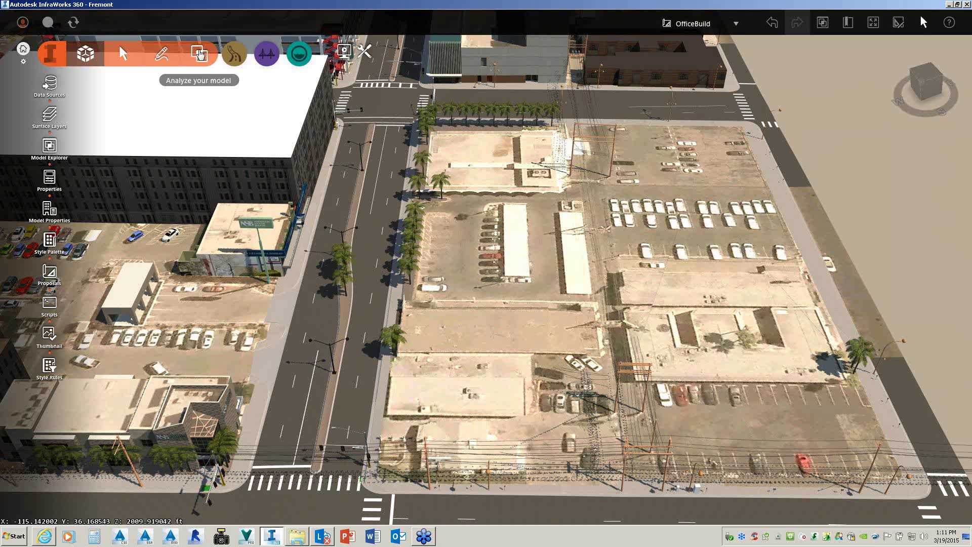
left_click(161, 55)
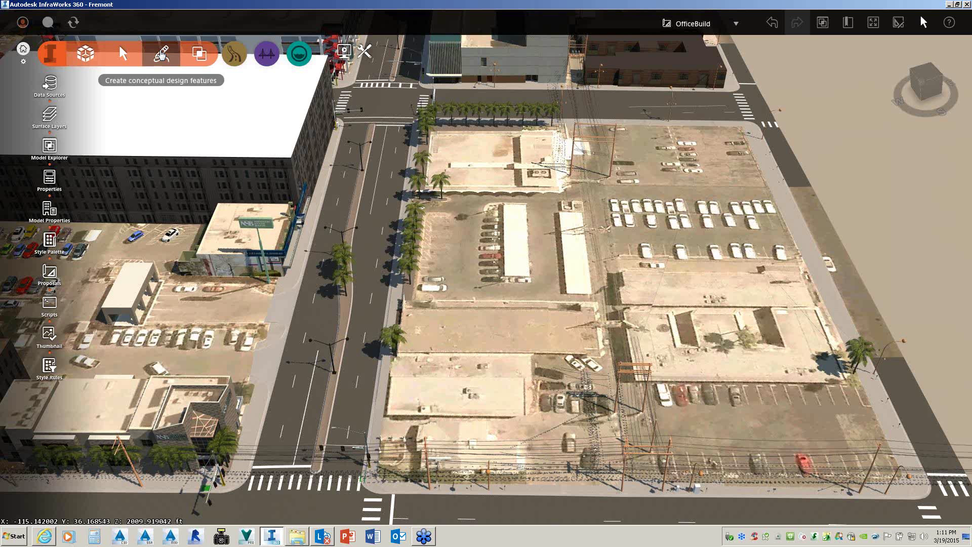
left_click(161, 53)
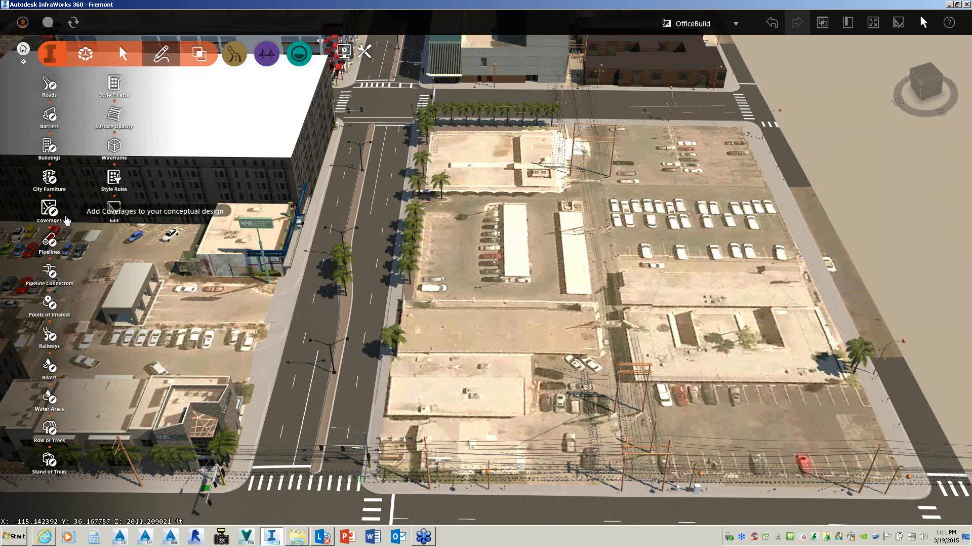
left_click(66, 219)
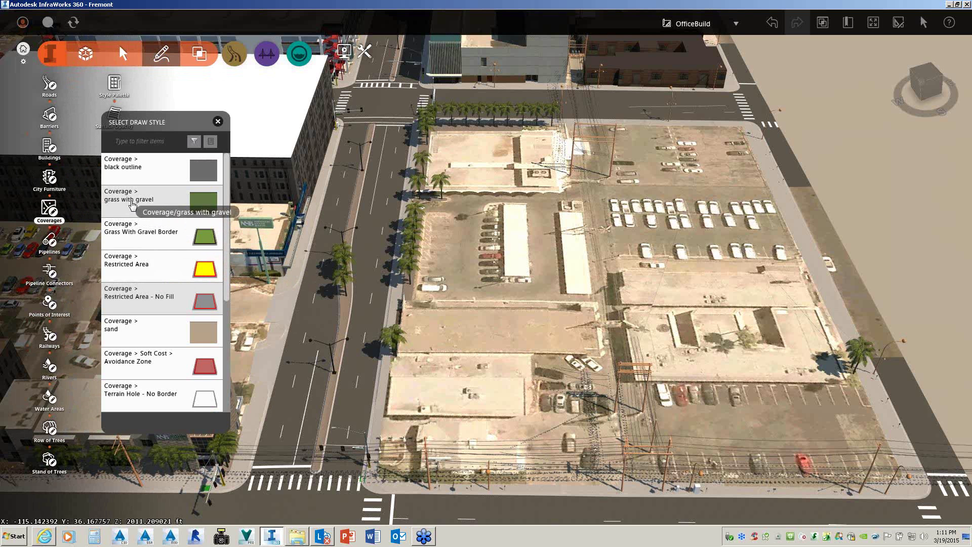
left_click(130, 234)
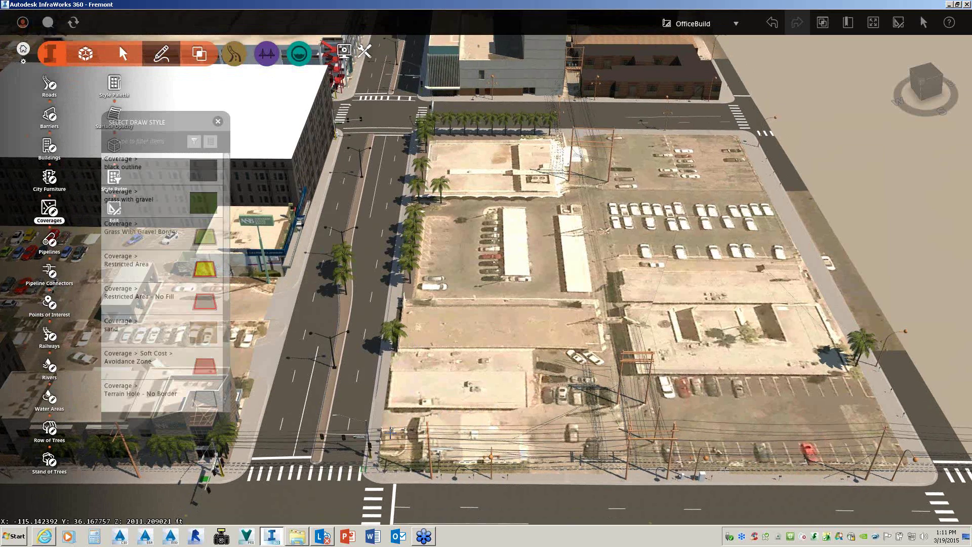
left_click(390, 424)
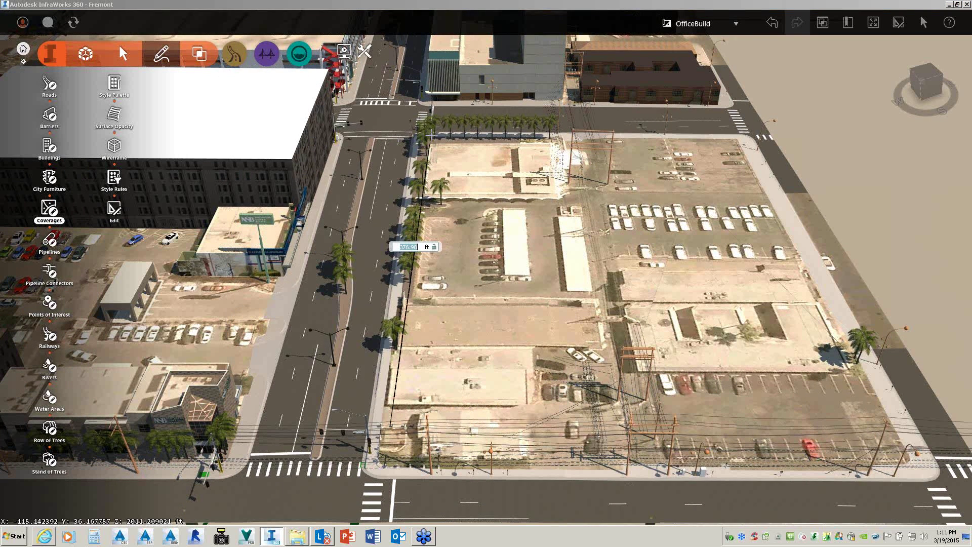
left_click(430, 133)
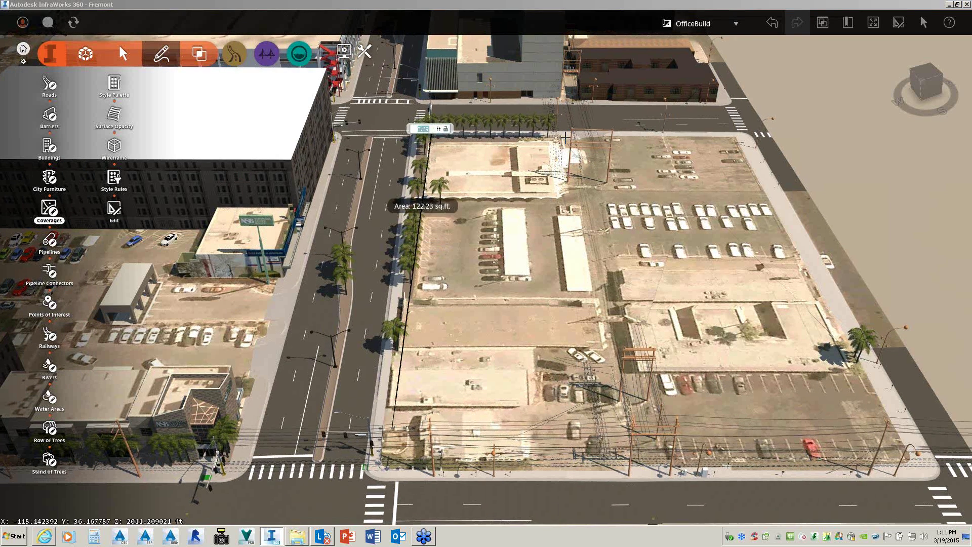
left_click(746, 138)
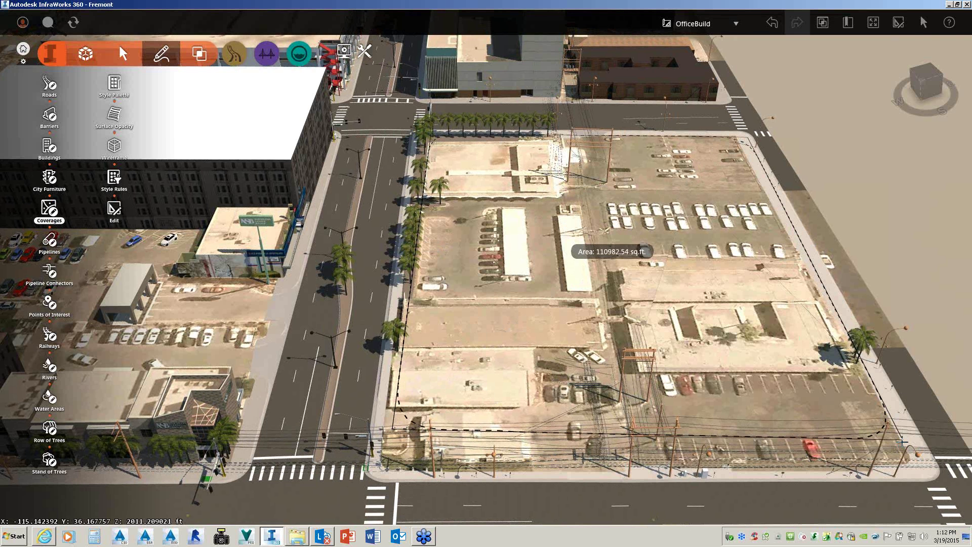
double_click(902, 442)
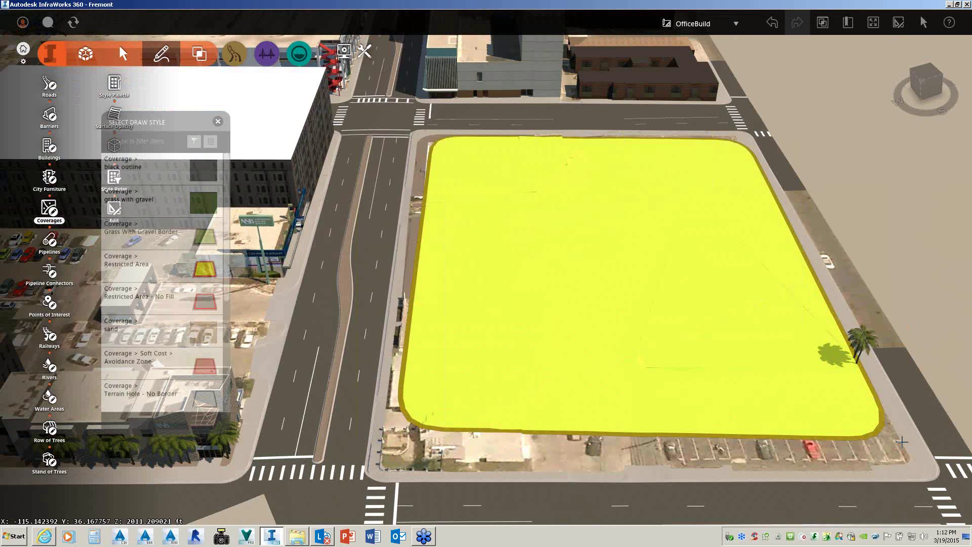
key("Escape")
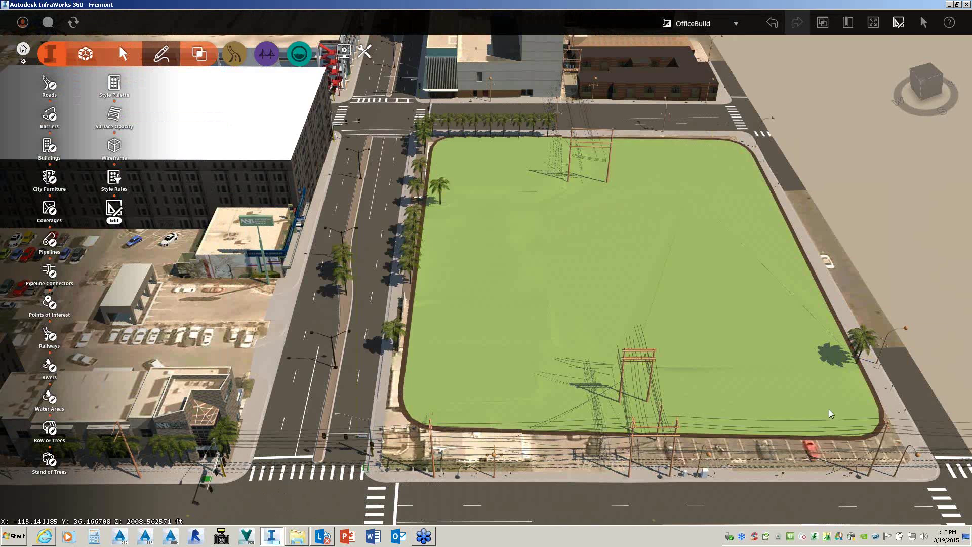
scroll(775, 429, "up", 3)
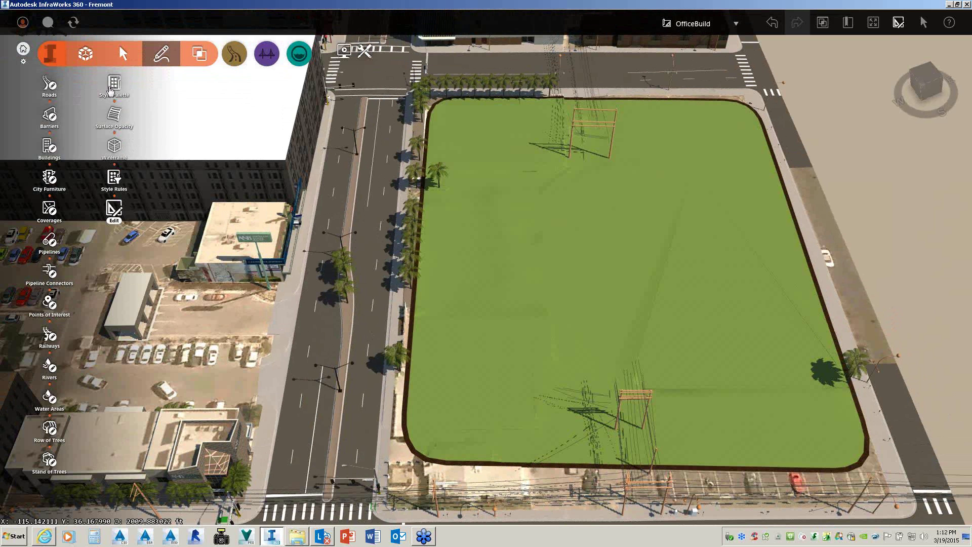
Step: Start adding an Autodesk Revit file as a new data source for the OfficeBuild proposal
left_click(86, 55)
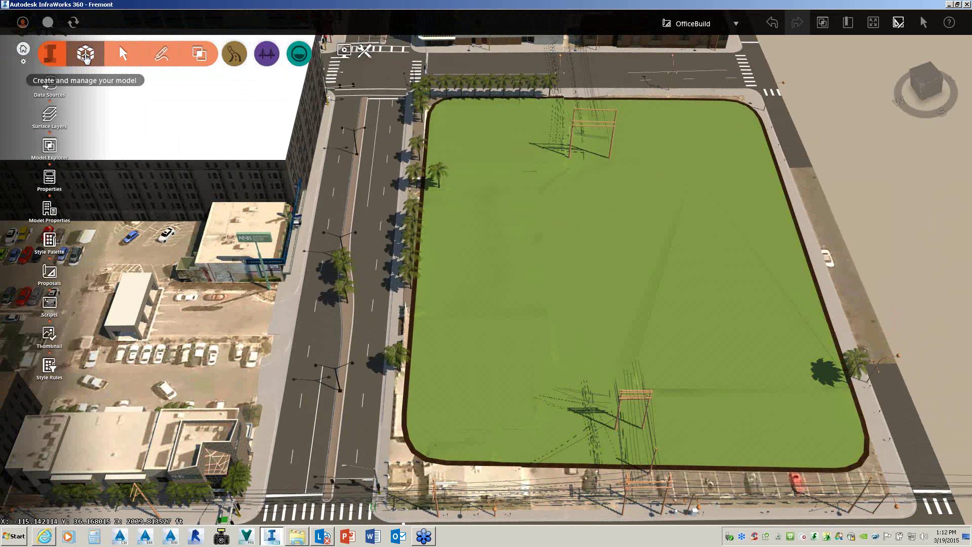
left_click(51, 87)
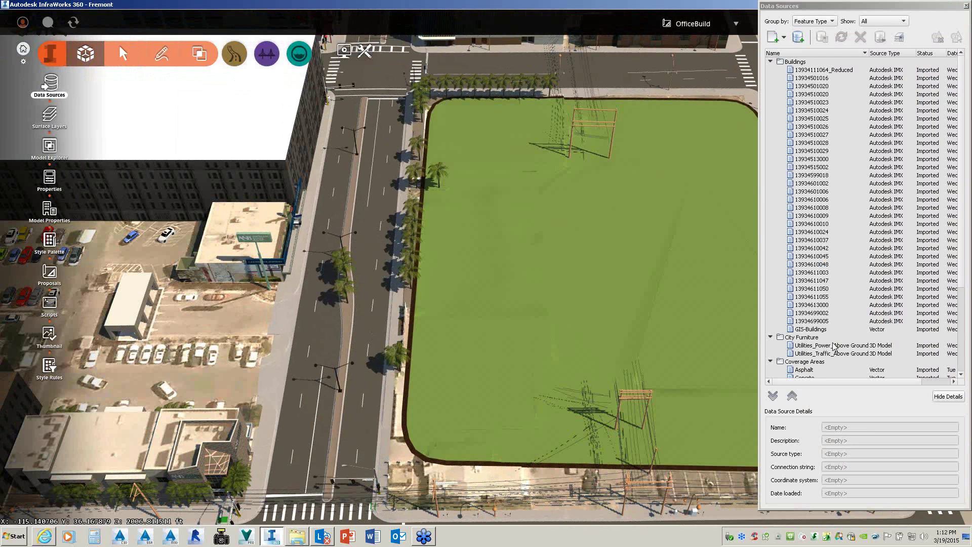
left_click(784, 38)
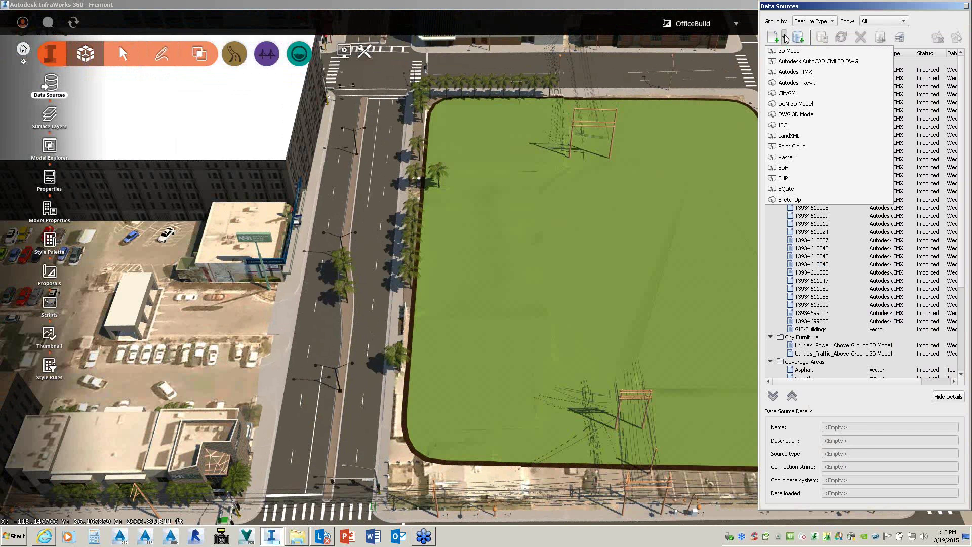
left_click(799, 84)
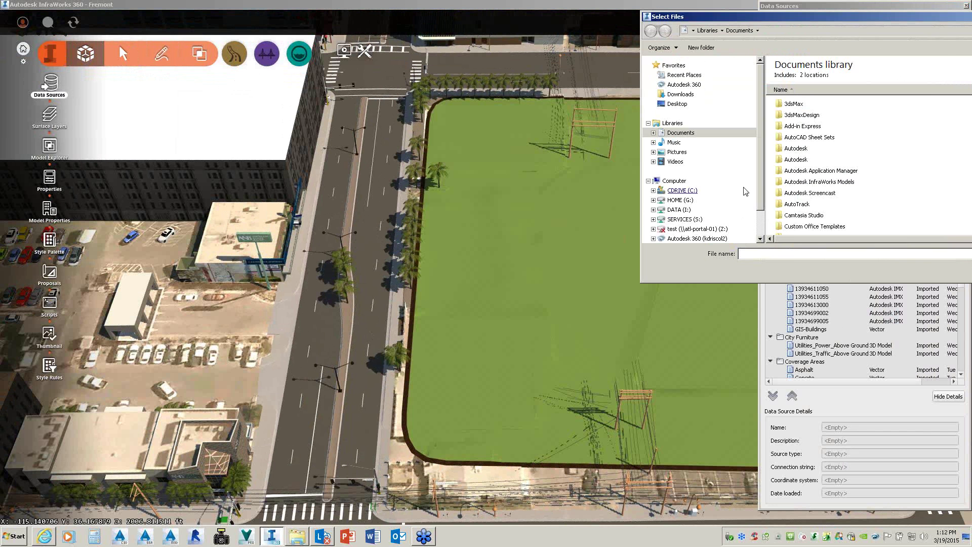
Step: Browse to the Revit Models folder inside Civil Infrastructure > InfraWorks on the C drive
left_click_drag(747, 20, 587, 25)
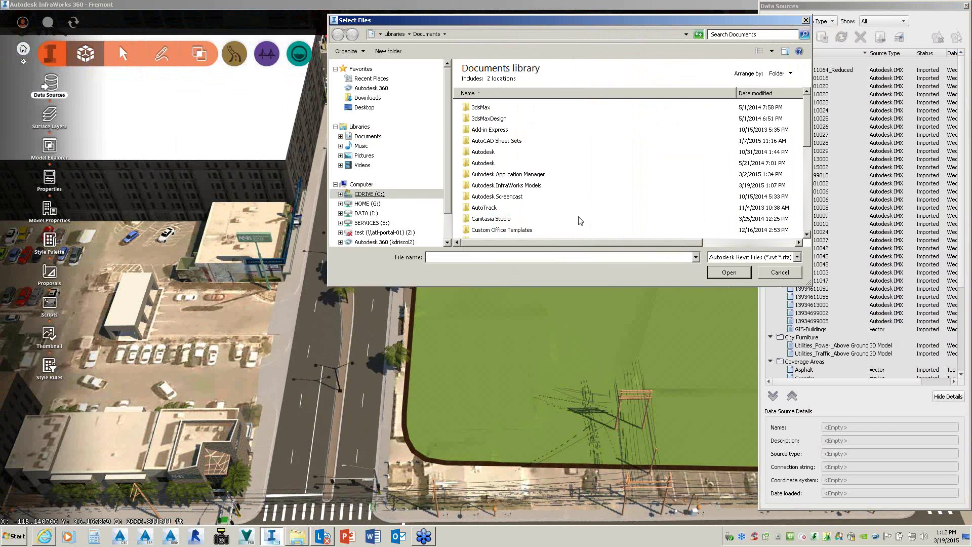
left_click(526, 191)
scroll(532, 198, "down", 2)
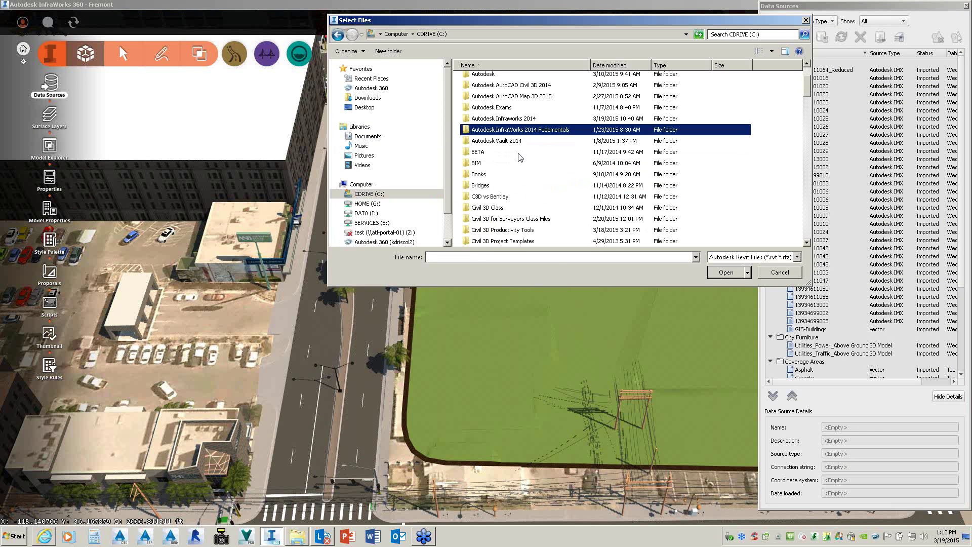
scroll(508, 210, "down", 2)
left_click(500, 210)
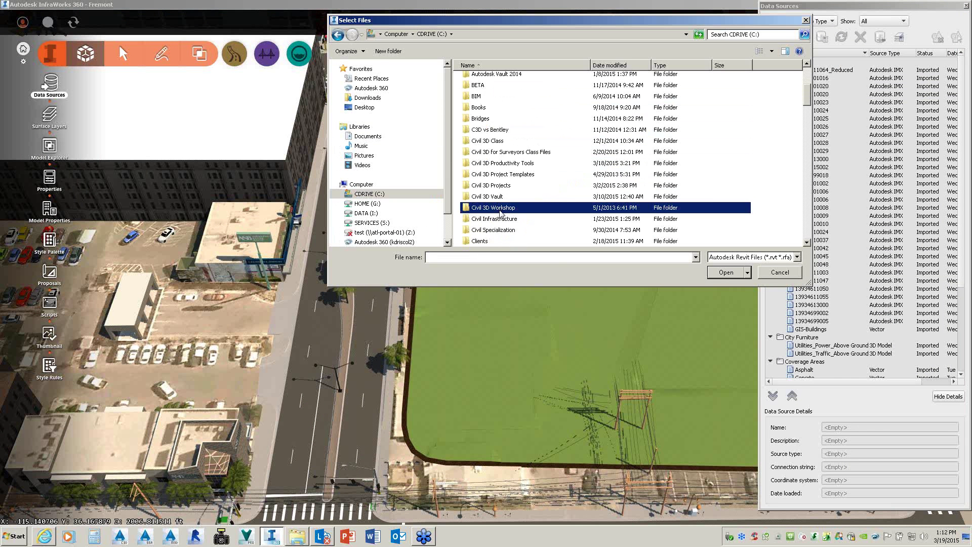
double_click(500, 219)
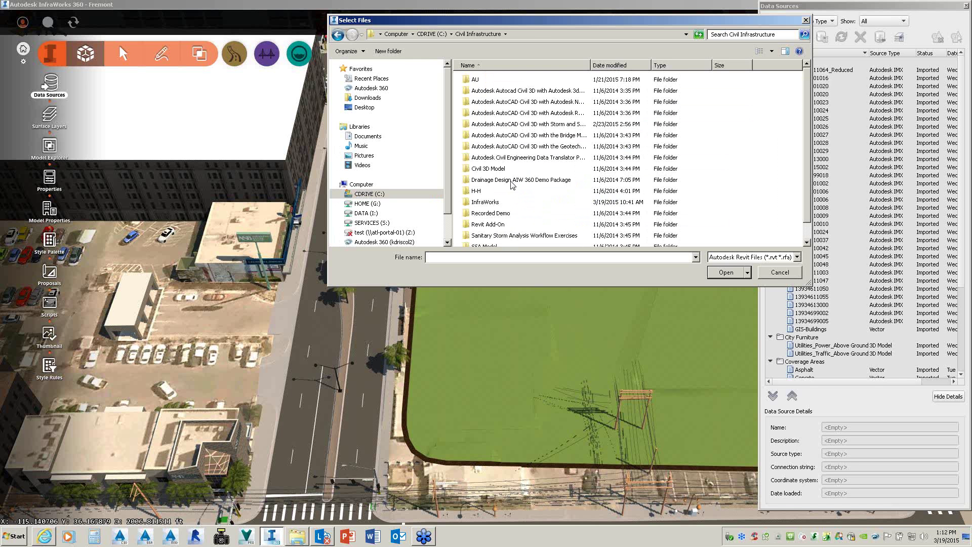
double_click(495, 203)
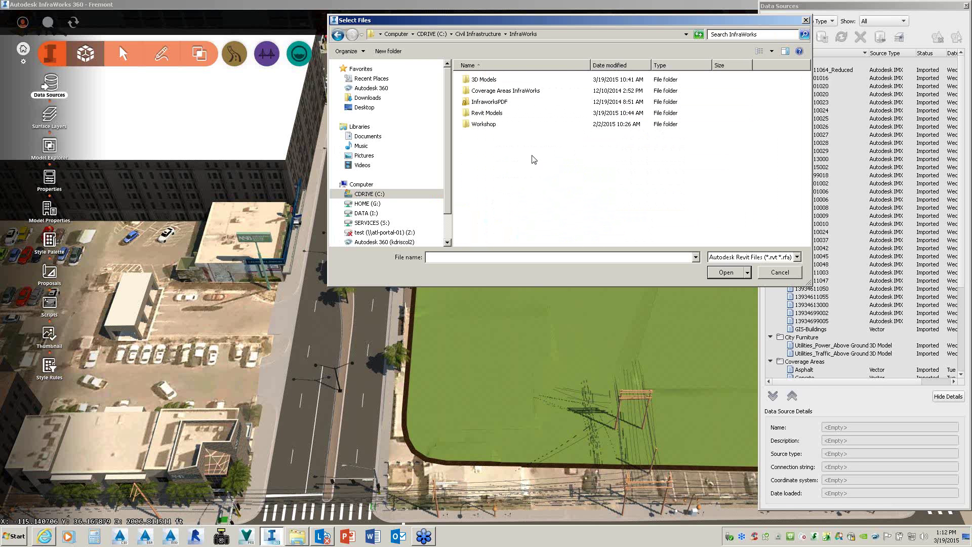
double_click(489, 112)
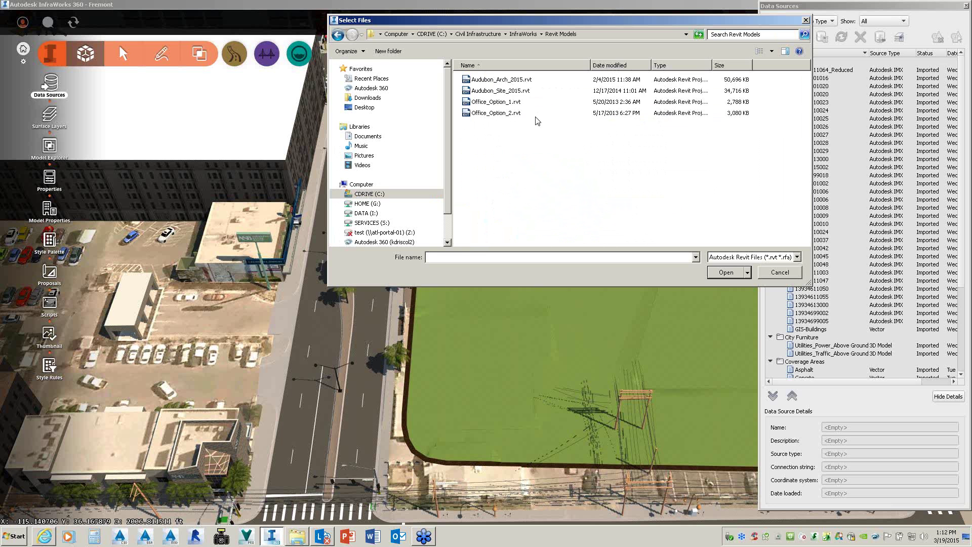
Step: Choose Office_Option_1.rvt and send it to the cloud service for import, accepting that linked files and custom textures are left out
left_click(495, 113)
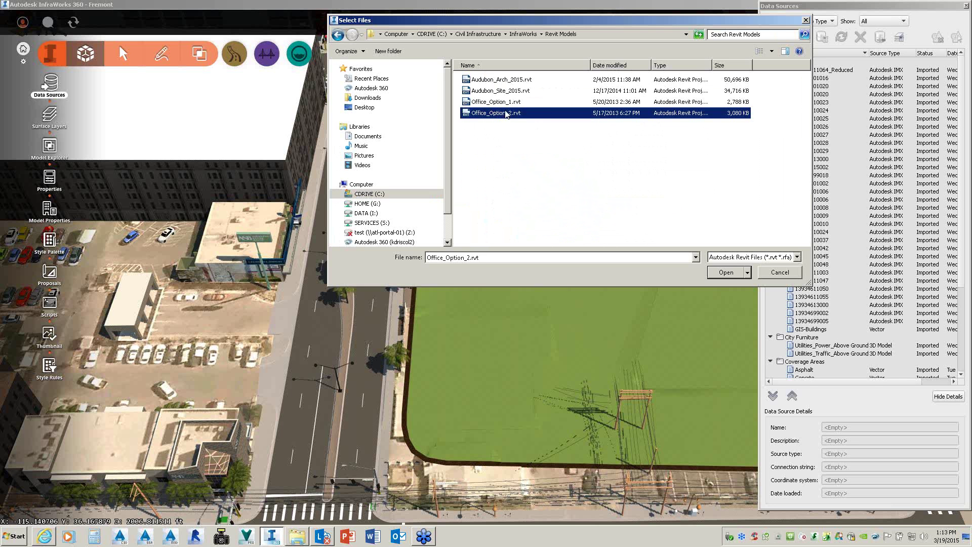
left_click(504, 106)
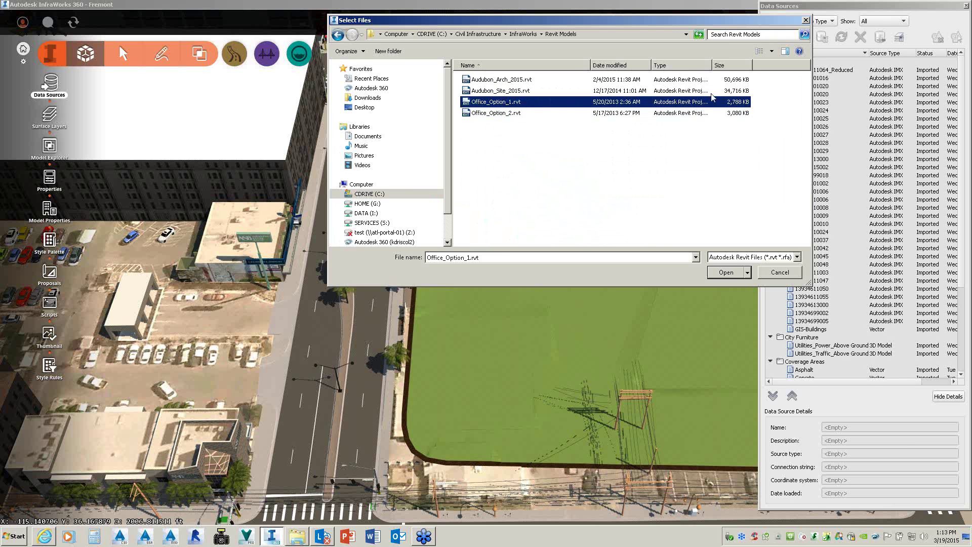
left_click(731, 272)
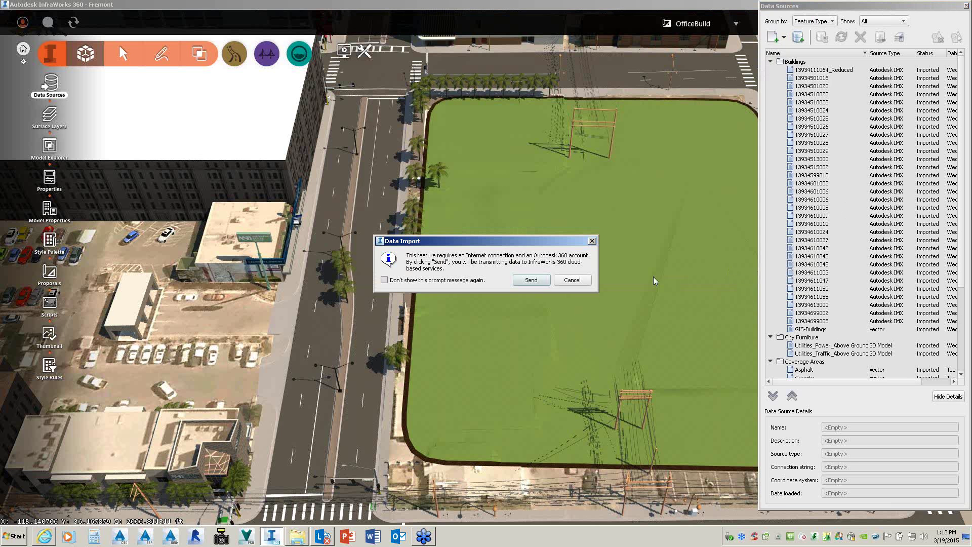
left_click(533, 282)
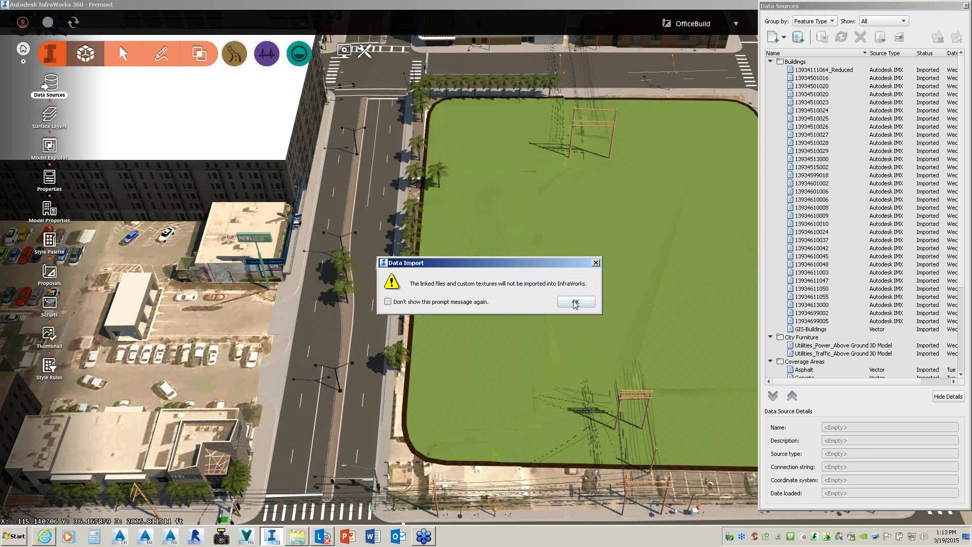
left_click(575, 302)
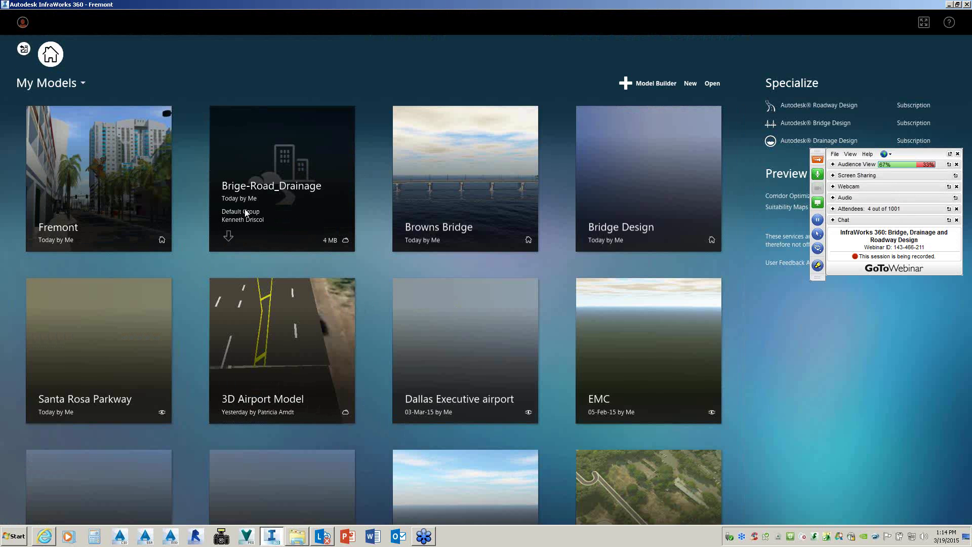
Step: Open the Brige-Road_Drainage model and locate the disused airfield beside the white-roofed industrial buildings
left_click(245, 212)
left_click(582, 377)
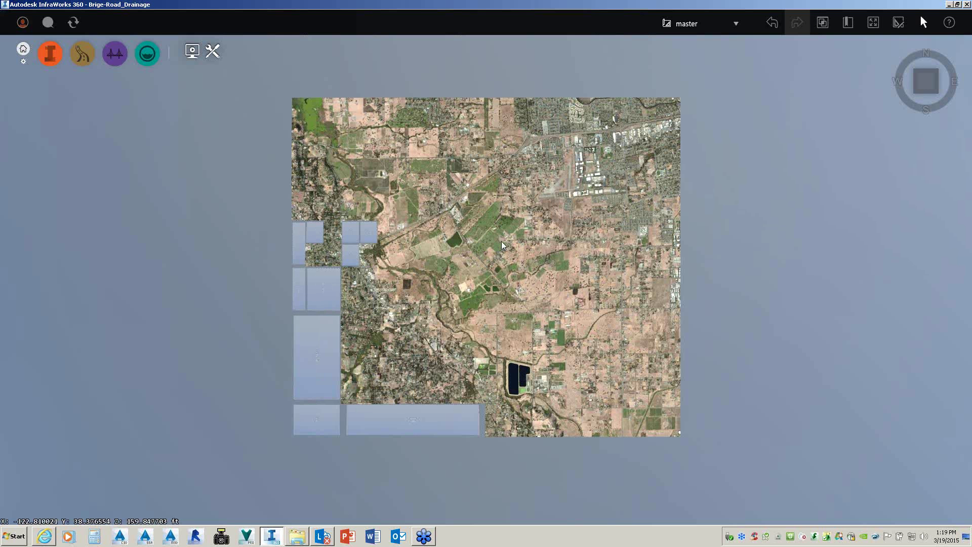
scroll(501, 241, "up", 3)
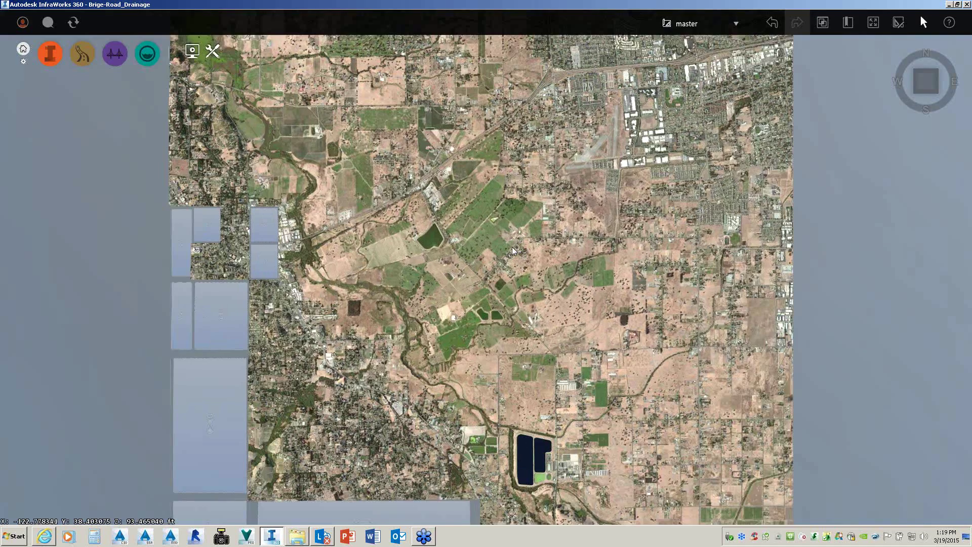
scroll(512, 247, "up", 3)
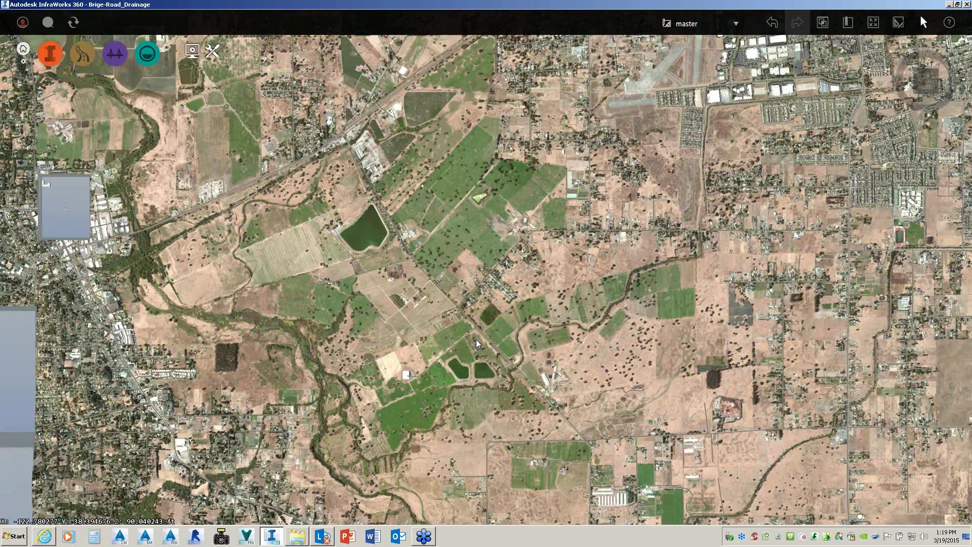
middle_click_drag(476, 339, 493, 377)
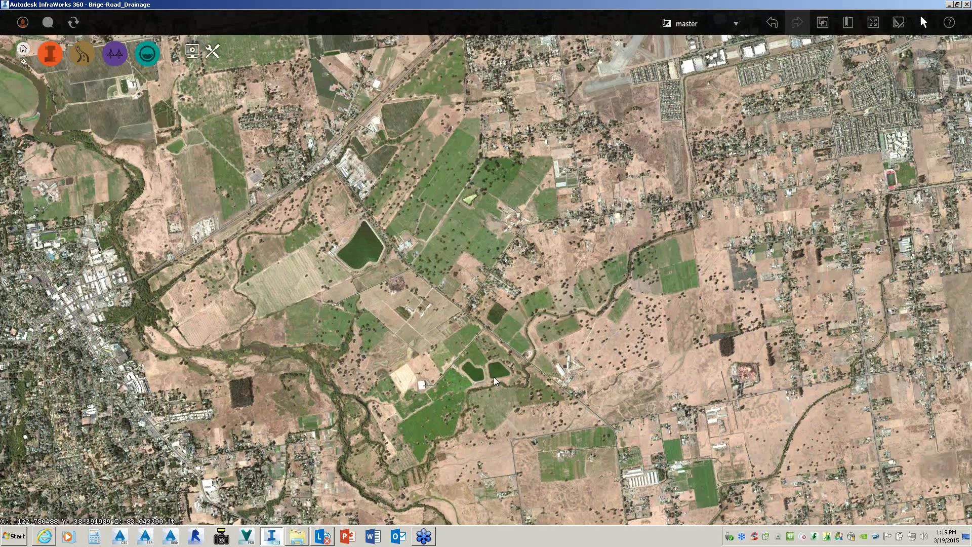
scroll(677, 93, "up", 3)
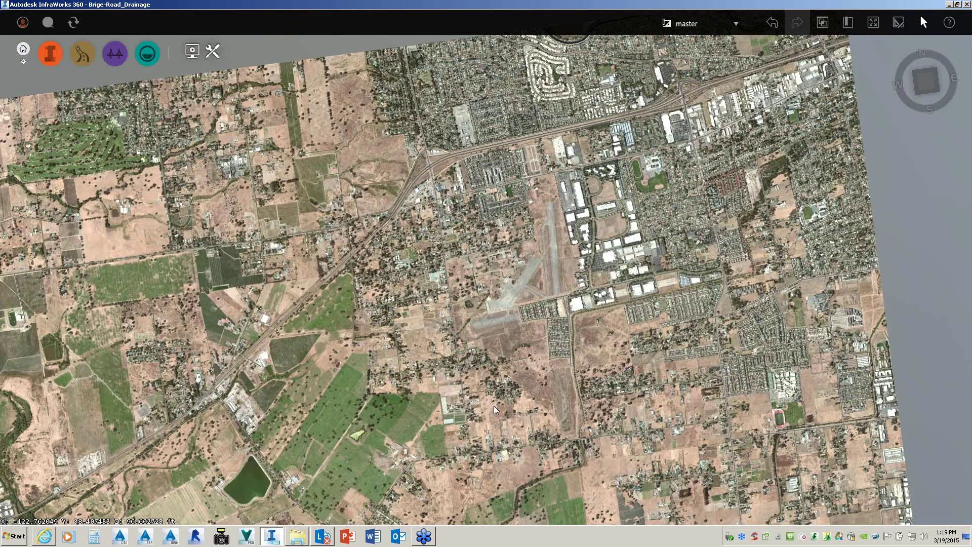
scroll(516, 270, "up", 5)
left_click_drag(516, 271, 464, 503)
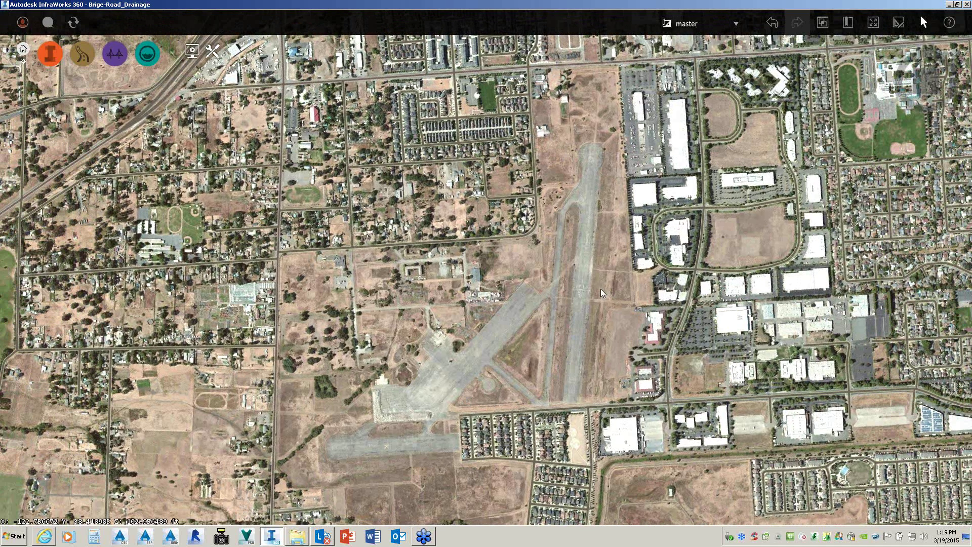
Step: Start a local road design with the Street > Boulevard with Palms draw style
left_click(89, 57)
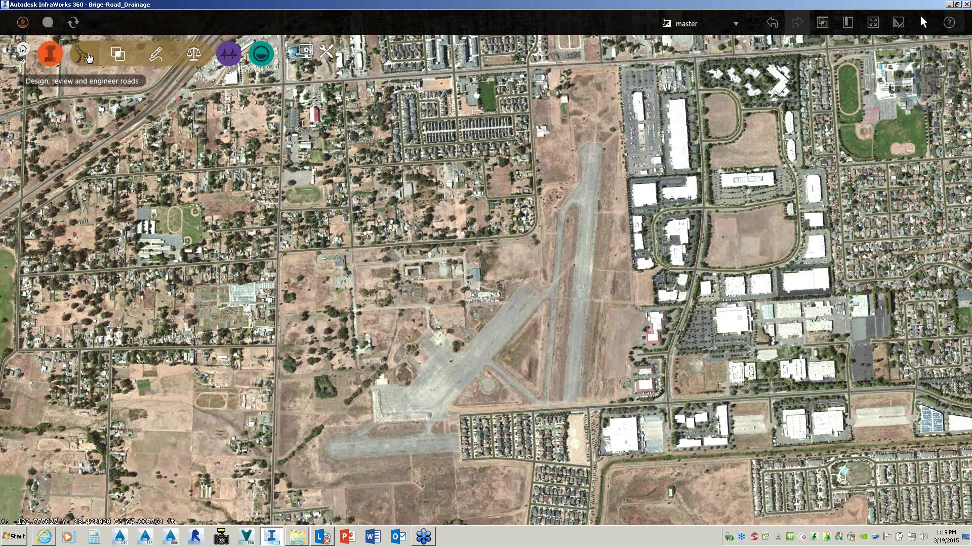
left_click(156, 54)
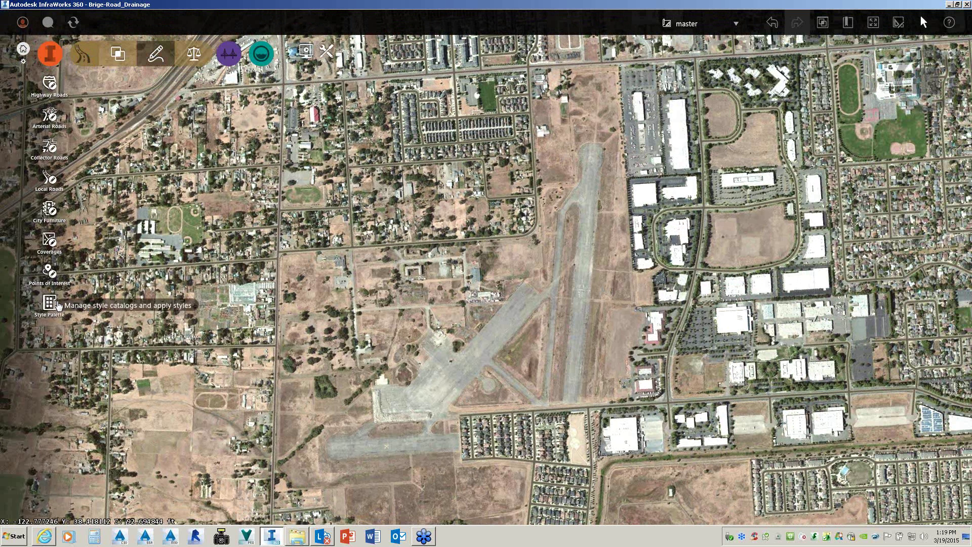
left_click(49, 181)
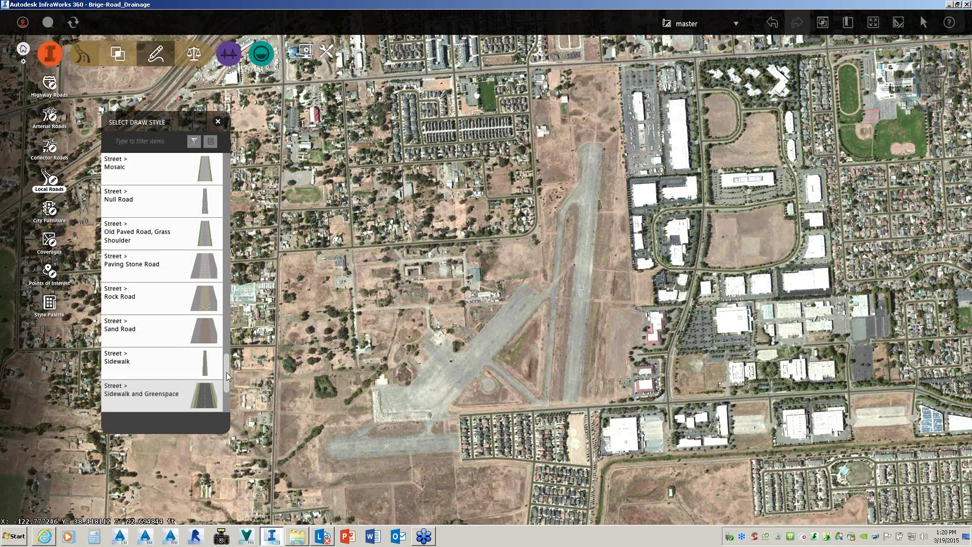
scroll(226, 369, "up", 10)
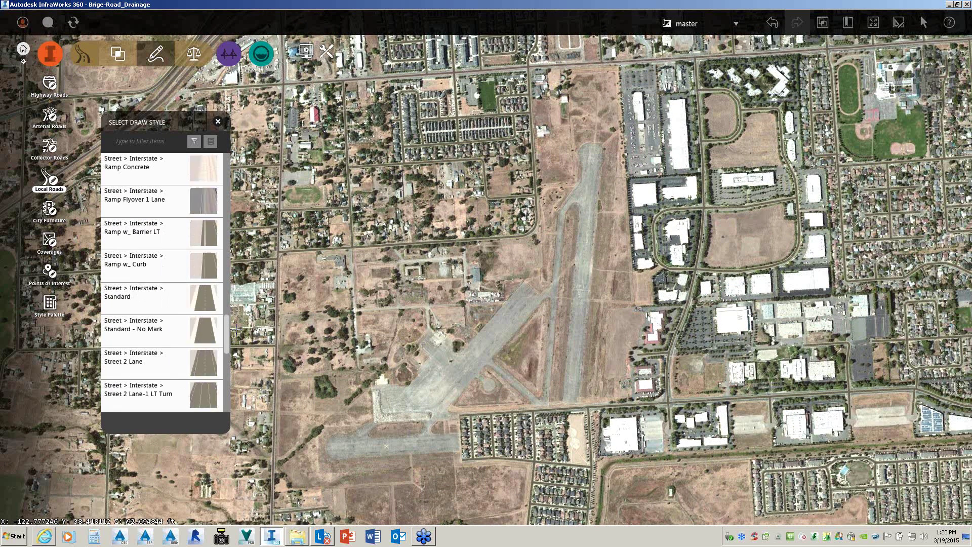
scroll(242, 306, "up", 5)
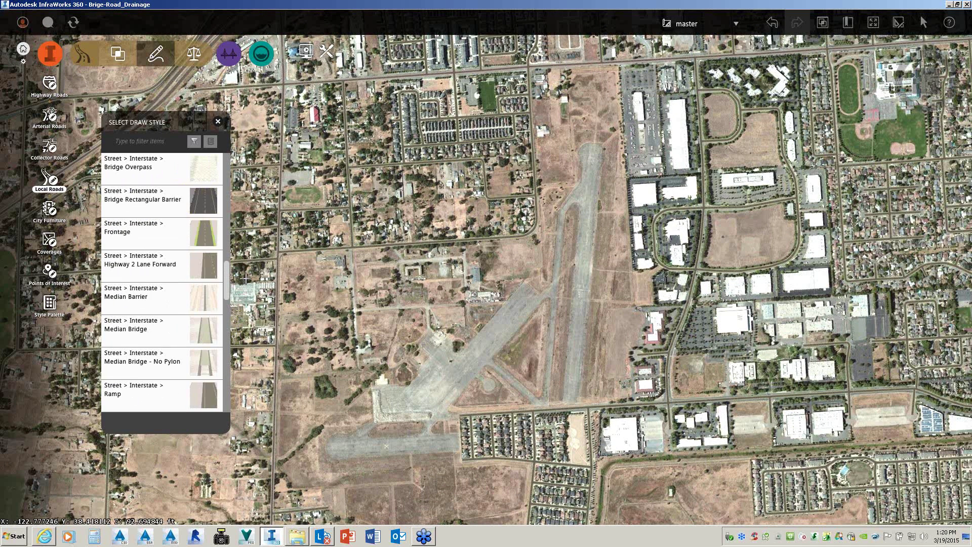
scroll(246, 279, "up", 7)
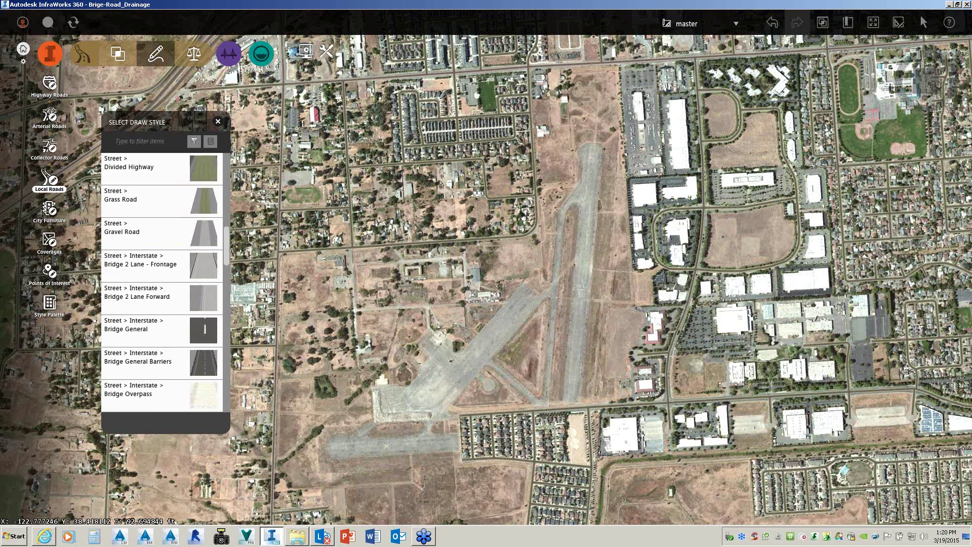
scroll(249, 236, "up", 8)
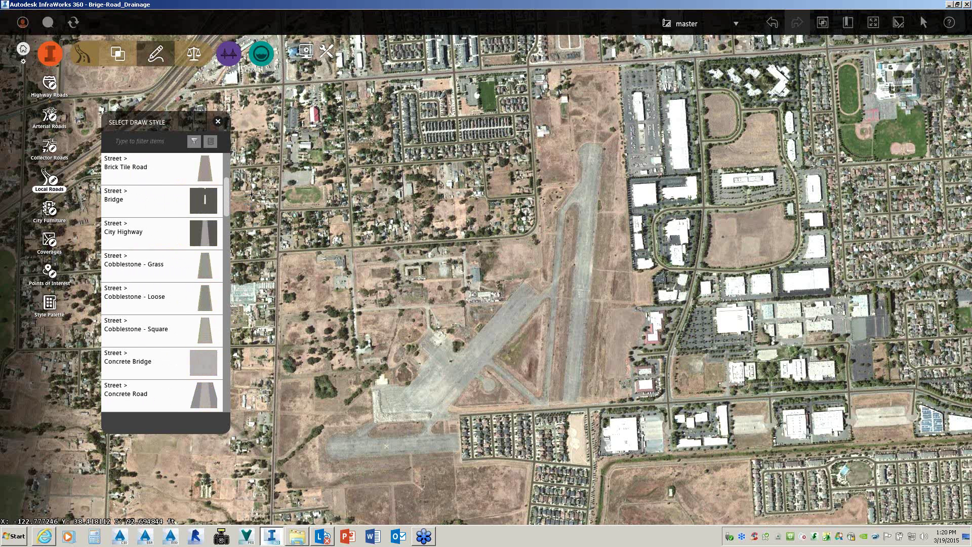
scroll(251, 194, "up", 2)
scroll(251, 185, "up", 1)
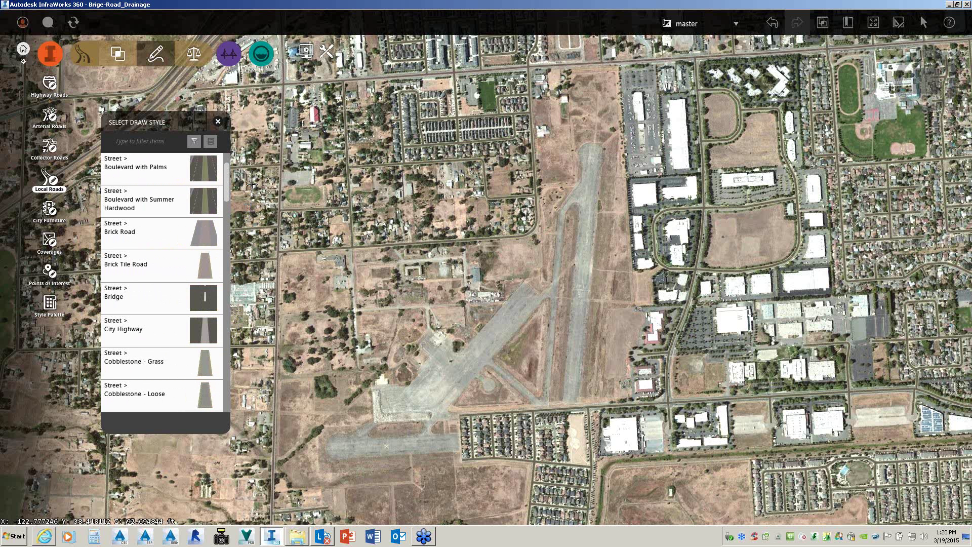
left_click(128, 173)
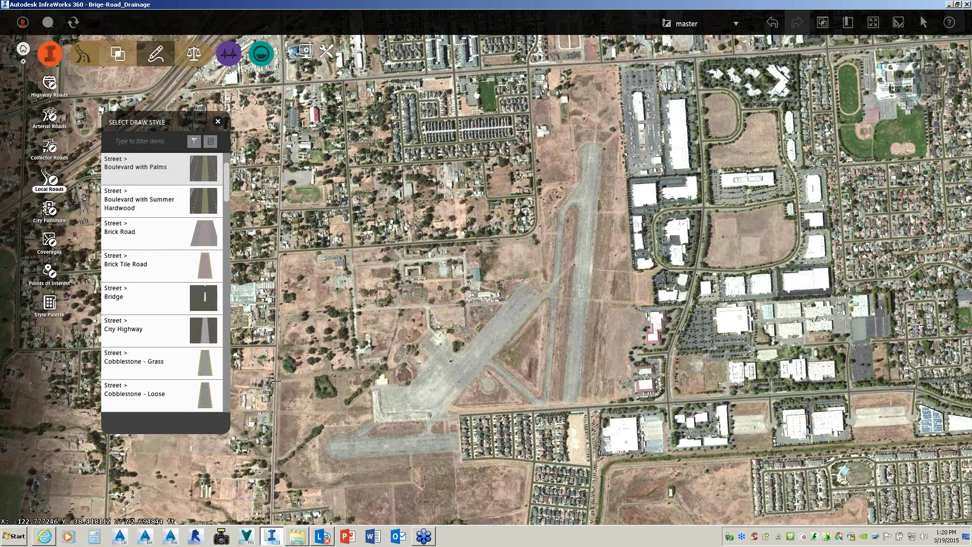
Step: Draw the boulevard from the north-south road west of the airfield across the apron and along the diagonal runway to its northeast end, about 3350 ft
scroll(274, 381, "up", 3)
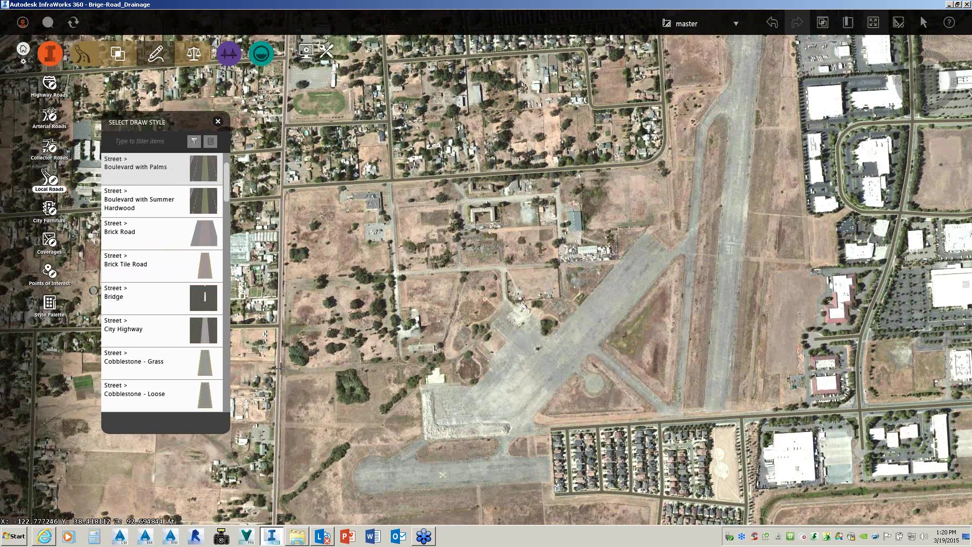
scroll(279, 369, "up", 3)
scroll(278, 453, "up", 1)
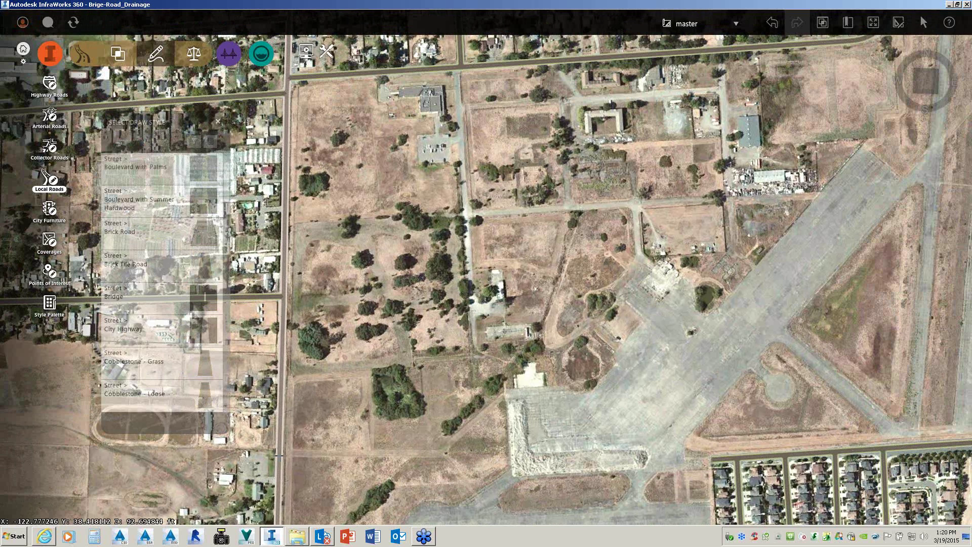
middle_click_drag(285, 454, 393, 456)
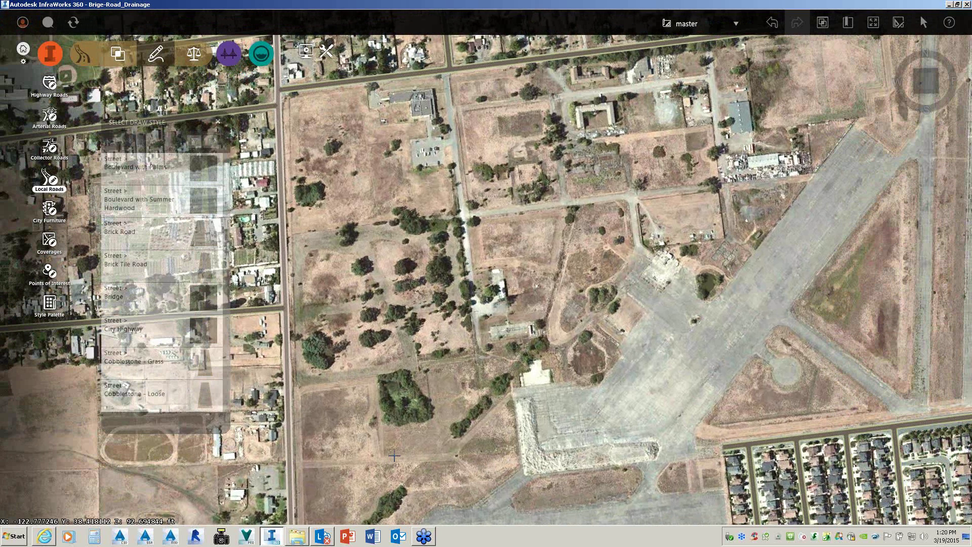
left_click(394, 456)
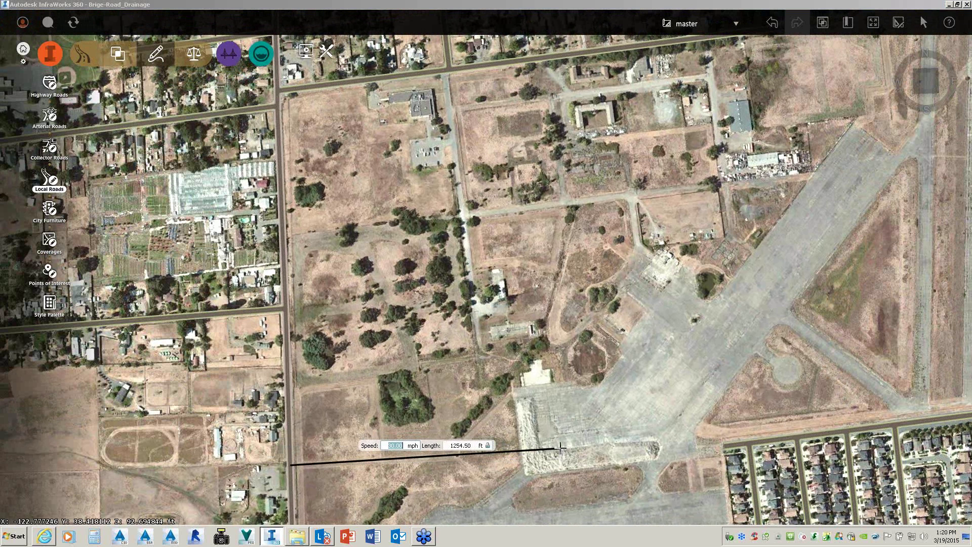
left_click(641, 443)
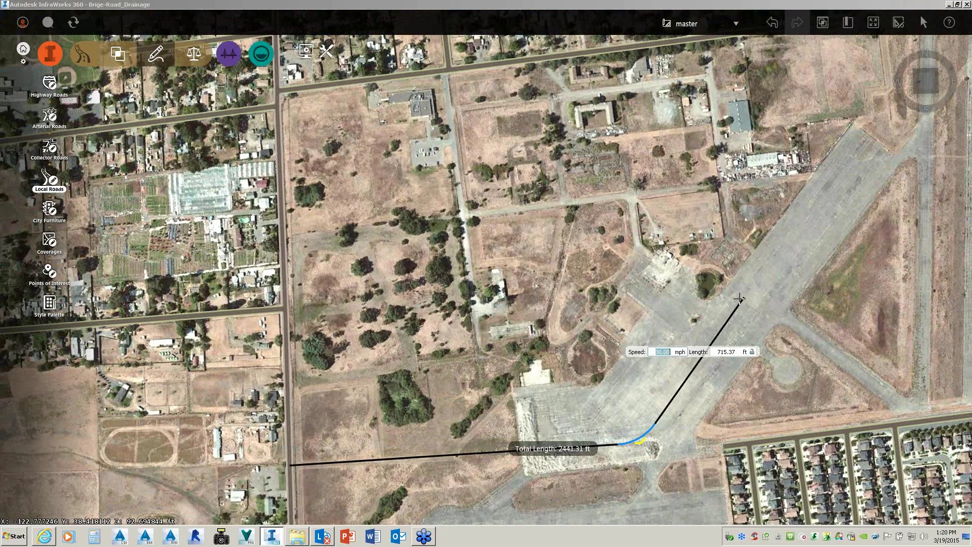
middle_click_drag(739, 299, 598, 357)
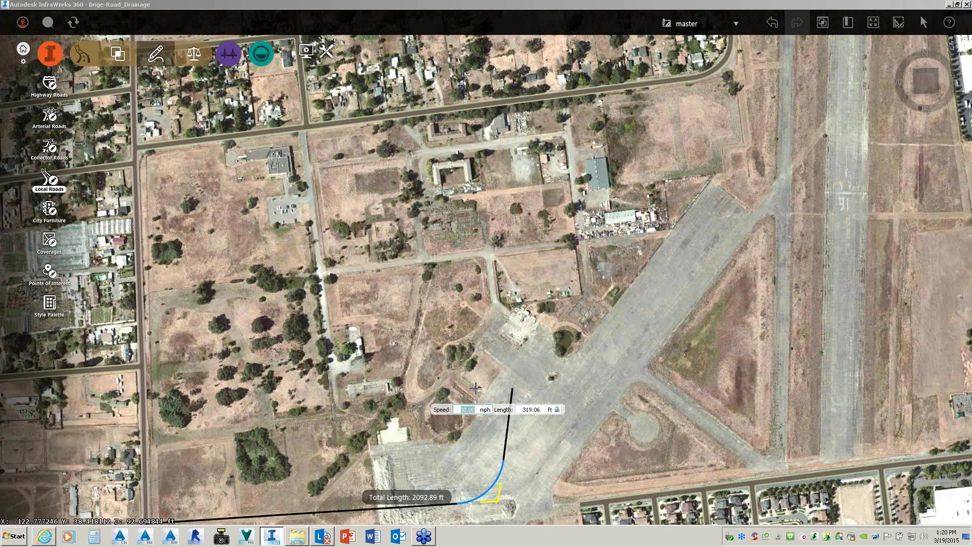
middle_click_drag(476, 388, 390, 399)
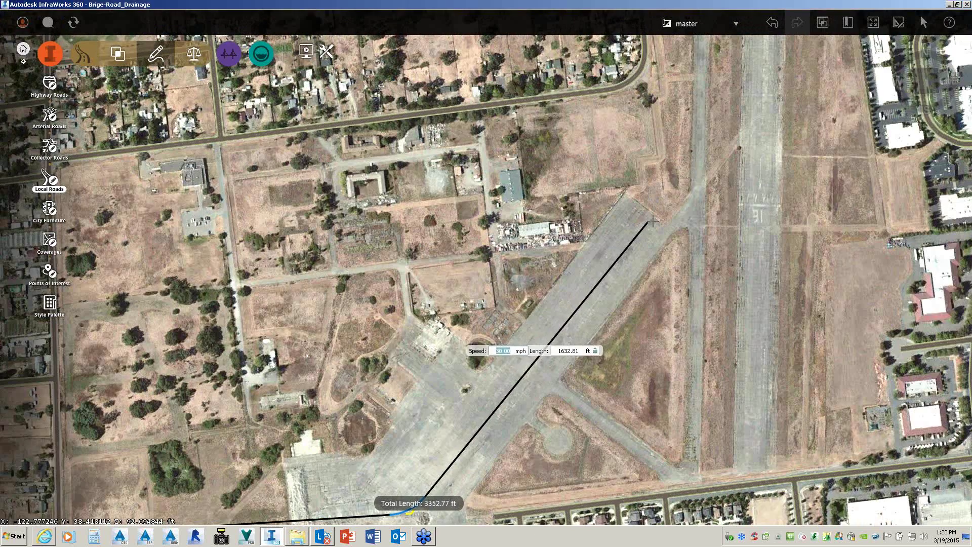
left_click_drag(653, 221, 630, 199)
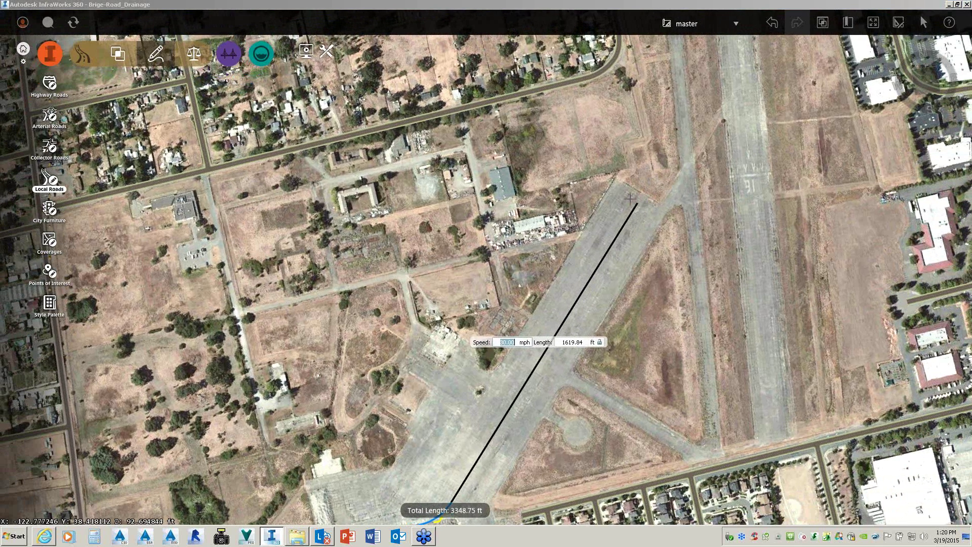
left_click(630, 198)
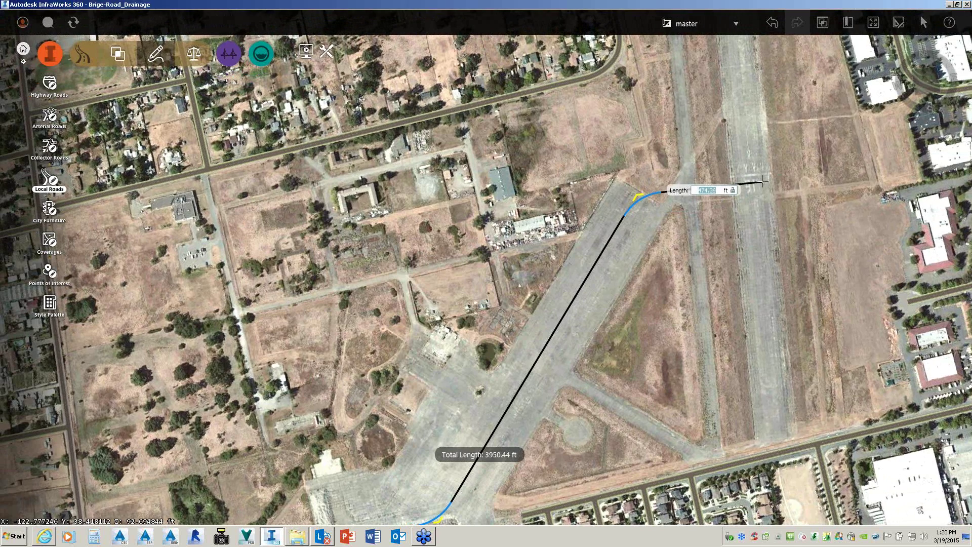
Step: Continue the boulevard east onto the main runway and north to the road junction, and finish it at about 6363 ft total length
middle_click_drag(764, 181, 599, 207)
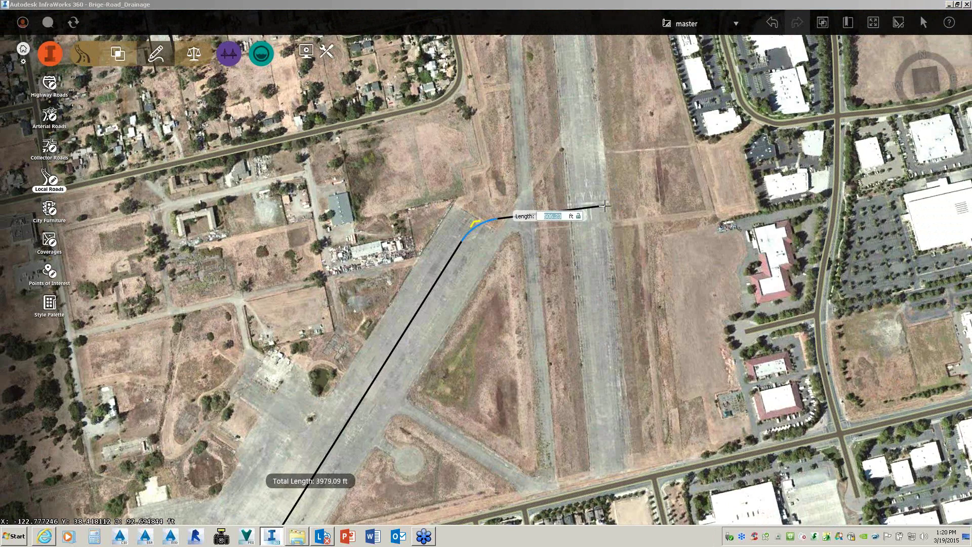
left_click(604, 206)
middle_click_drag(578, 91, 587, 454)
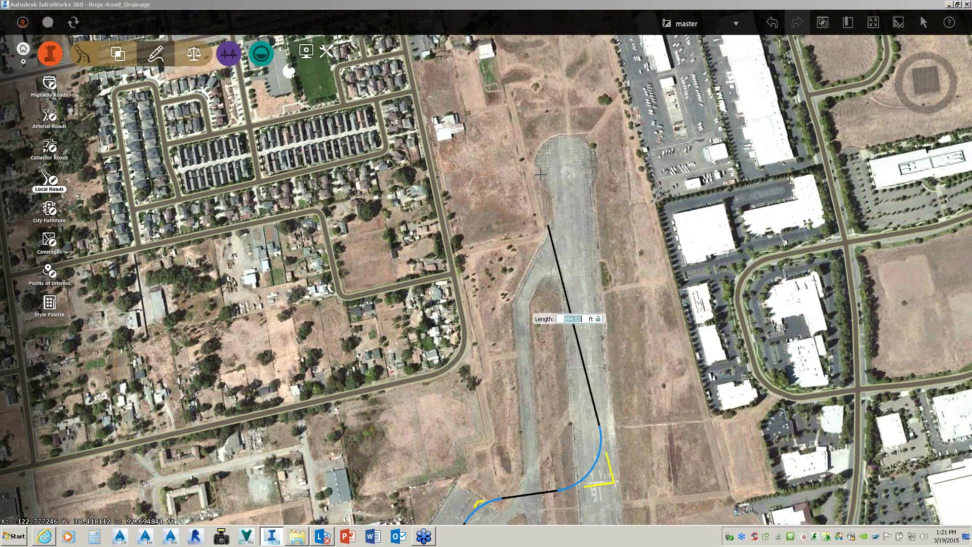
middle_click_drag(547, 225, 562, 309)
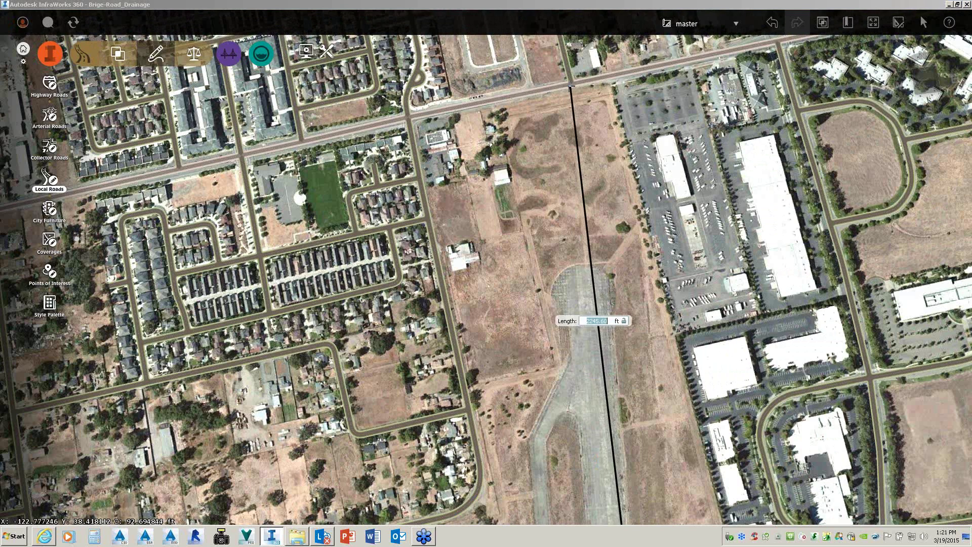
scroll(571, 85, "up", 2)
scroll(572, 79, "up", 1)
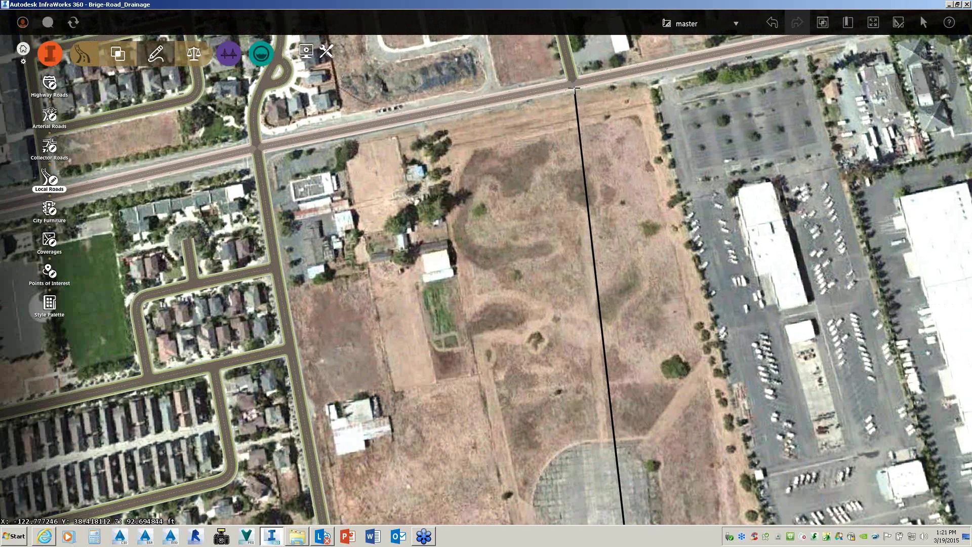
left_click(574, 88)
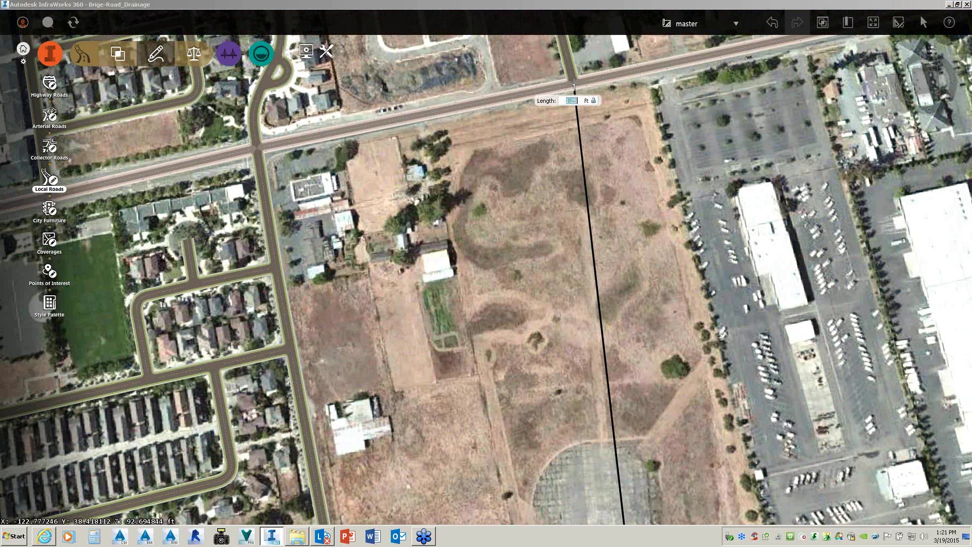
key("BackSpace")
right_click(573, 87)
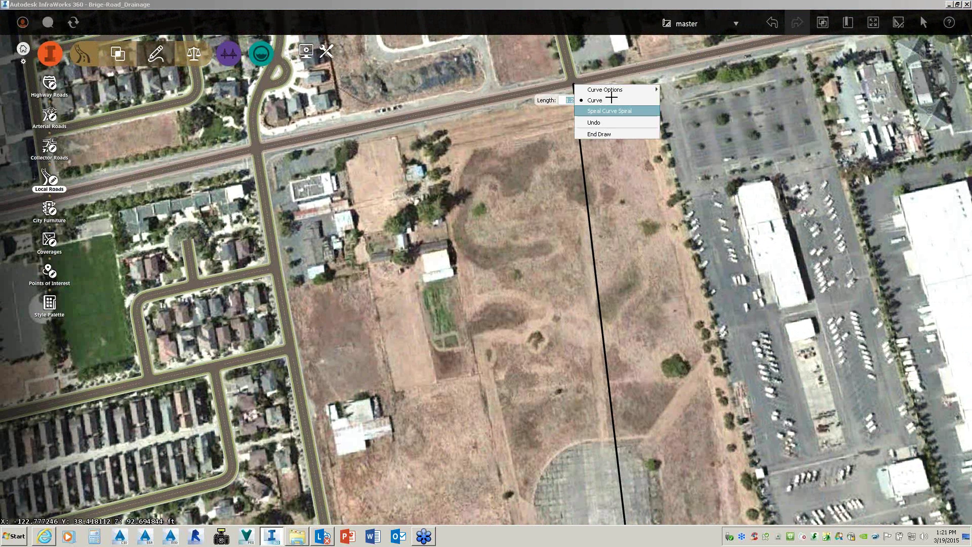
left_click(608, 135)
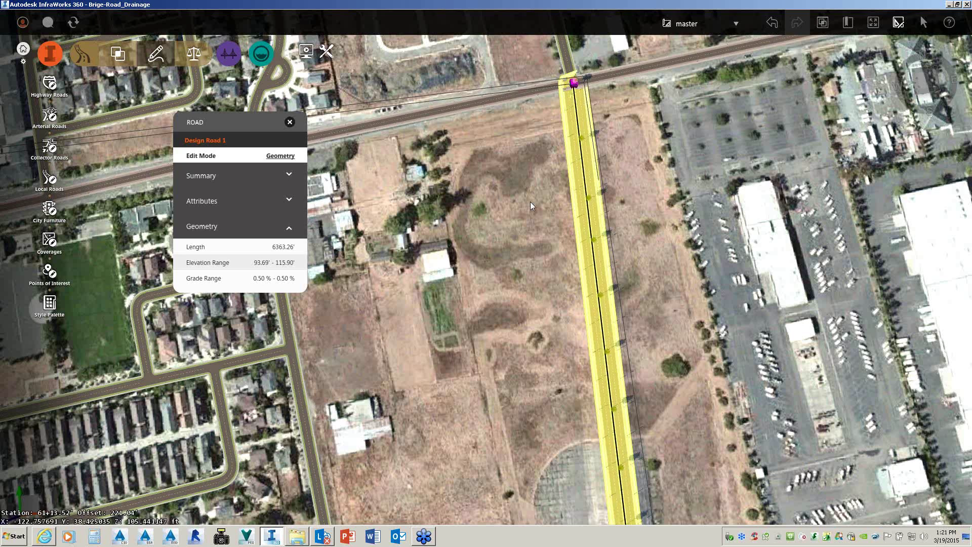
left_click(530, 202)
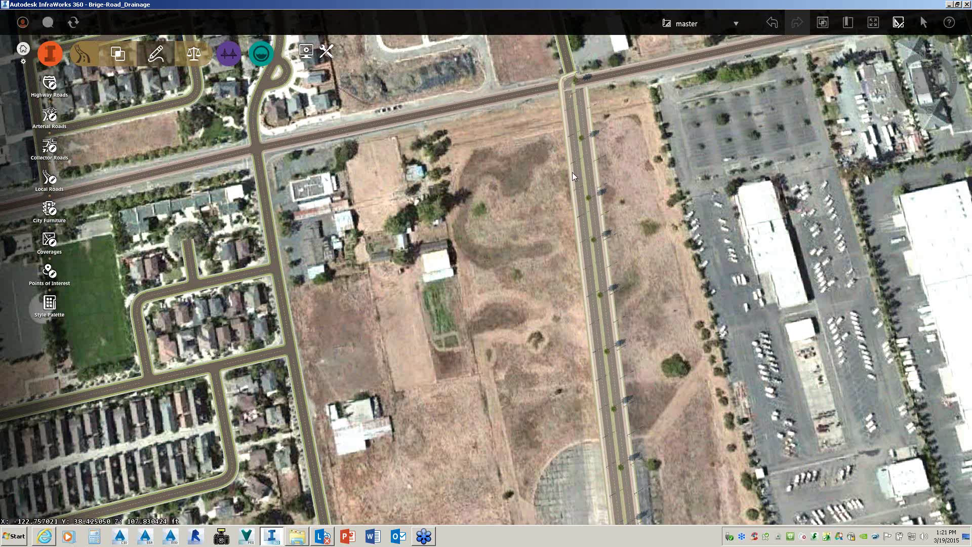
Step: Try raising the start point of the new boulevard to an elevation of 102.50 ft
scroll(572, 173, "down", 1)
left_click_drag(569, 366, 498, 305)
scroll(336, 364, "down", 3)
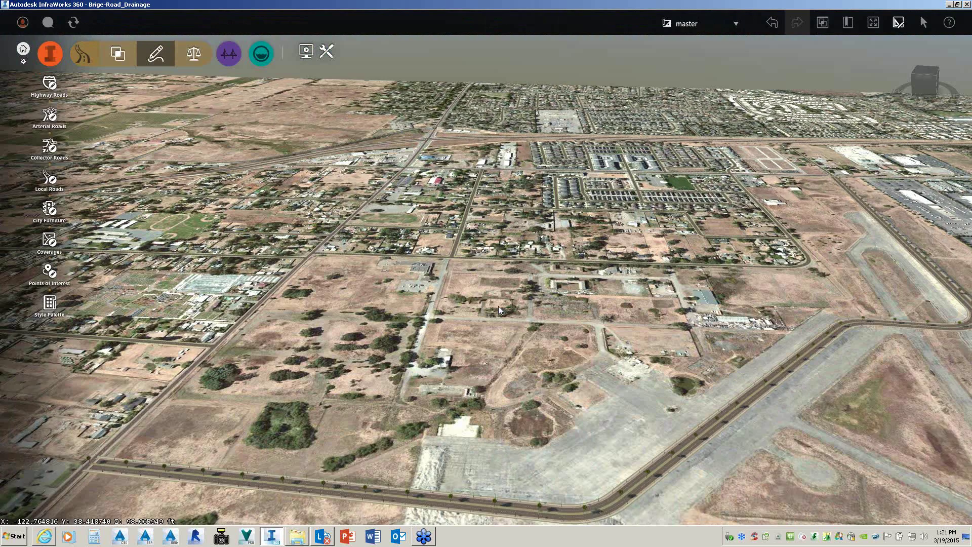
scroll(498, 306, "down", 2)
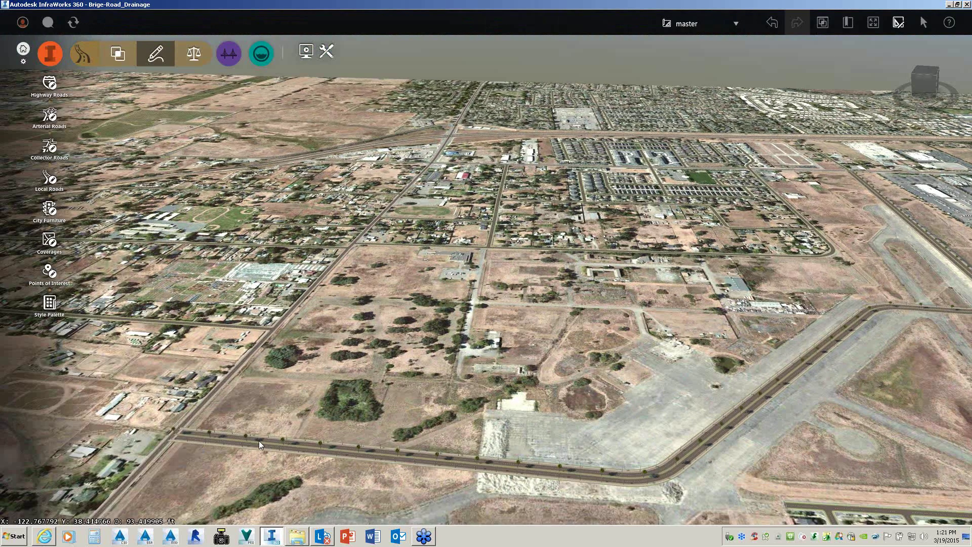
scroll(259, 441, "up", 3)
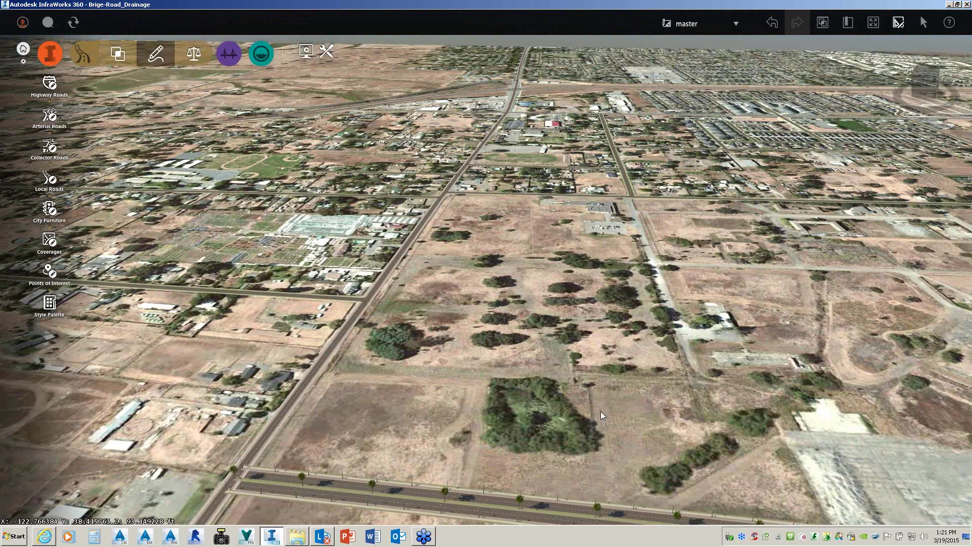
scroll(600, 411, "down", 2)
scroll(279, 484, "up", 2)
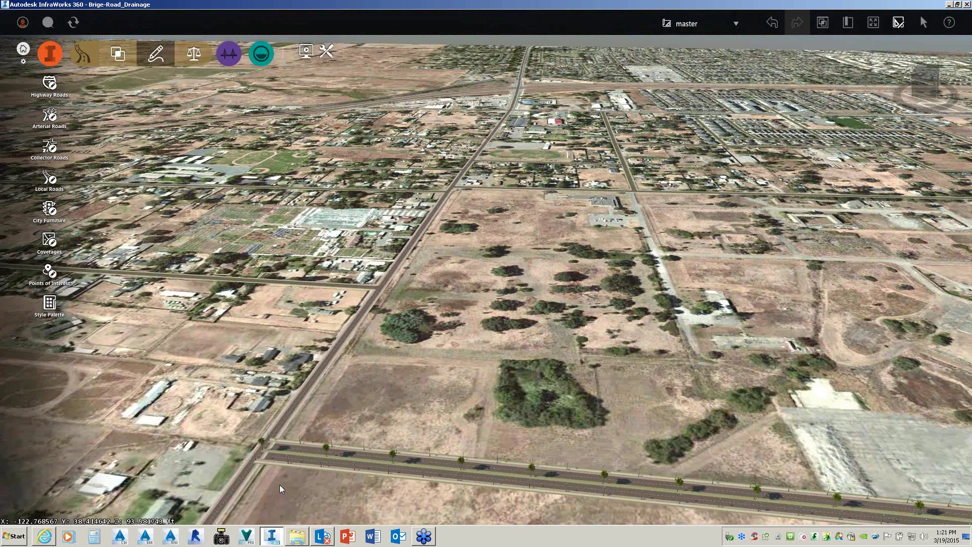
left_click(284, 452)
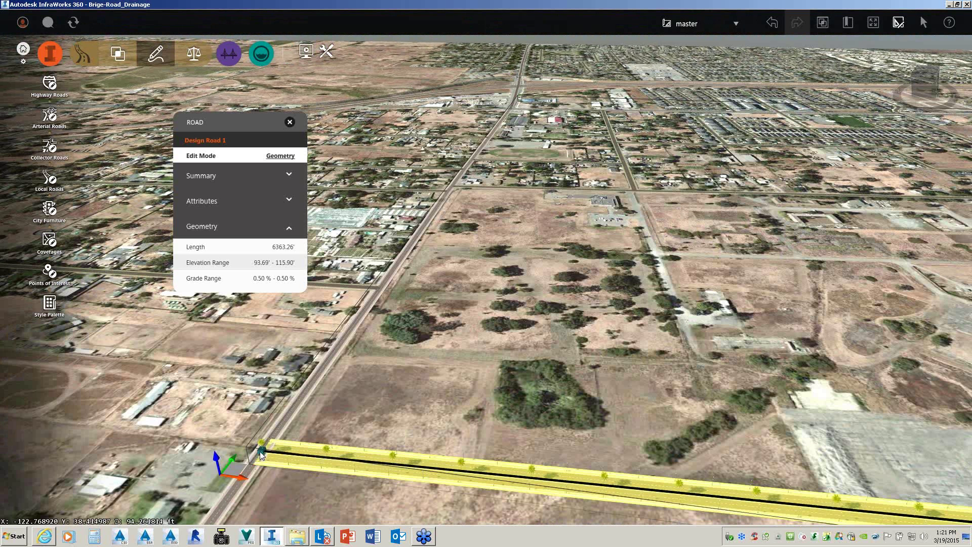
left_click_drag(260, 452, 260, 449)
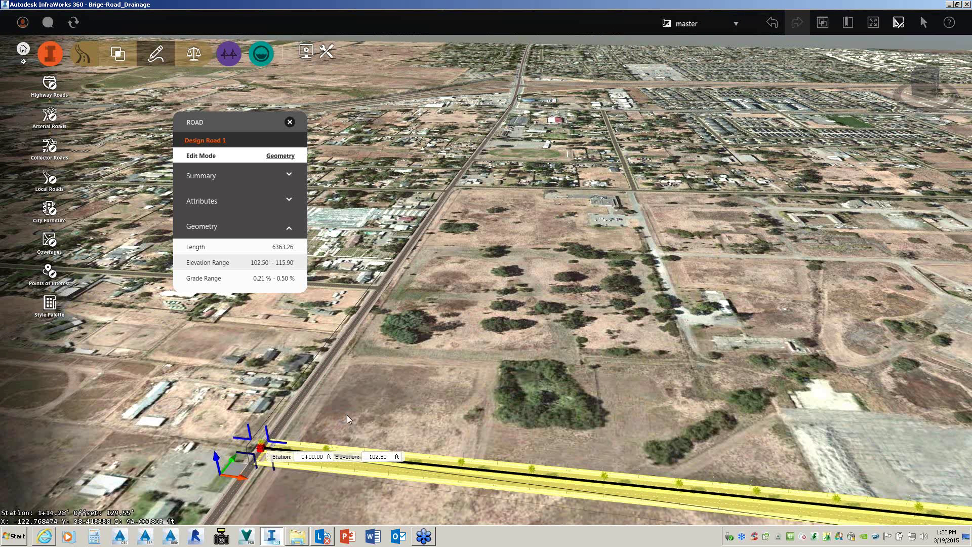
key("Escape")
key("Escape")
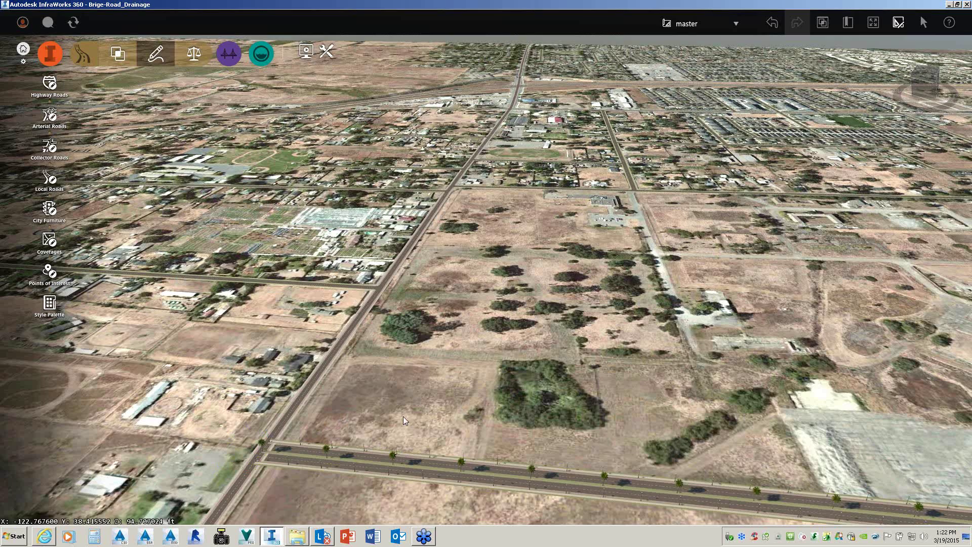
Step: Open the Profile View and load the new boulevard's profile into it
middle_click_drag(404, 420, 388, 421)
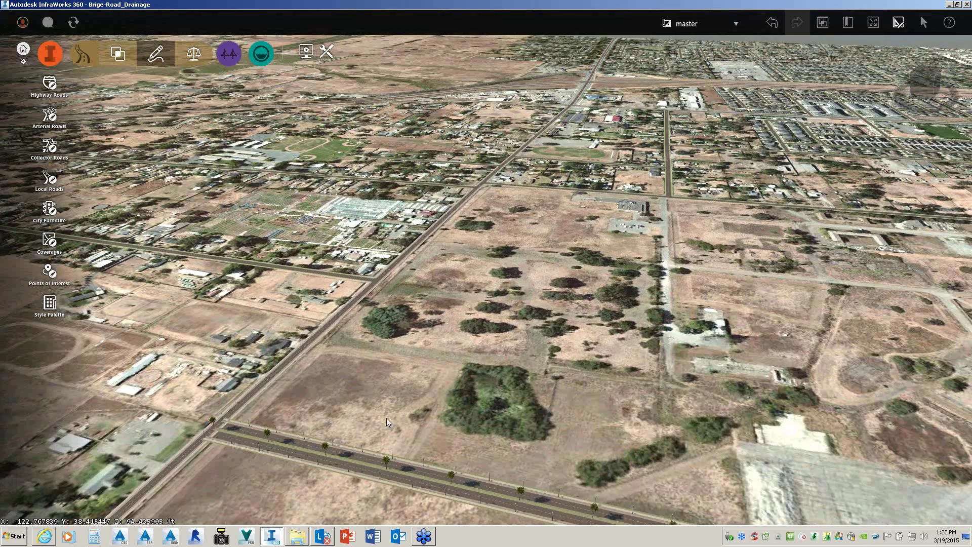
left_click_drag(387, 418, 403, 424)
scroll(403, 424, "down", 3)
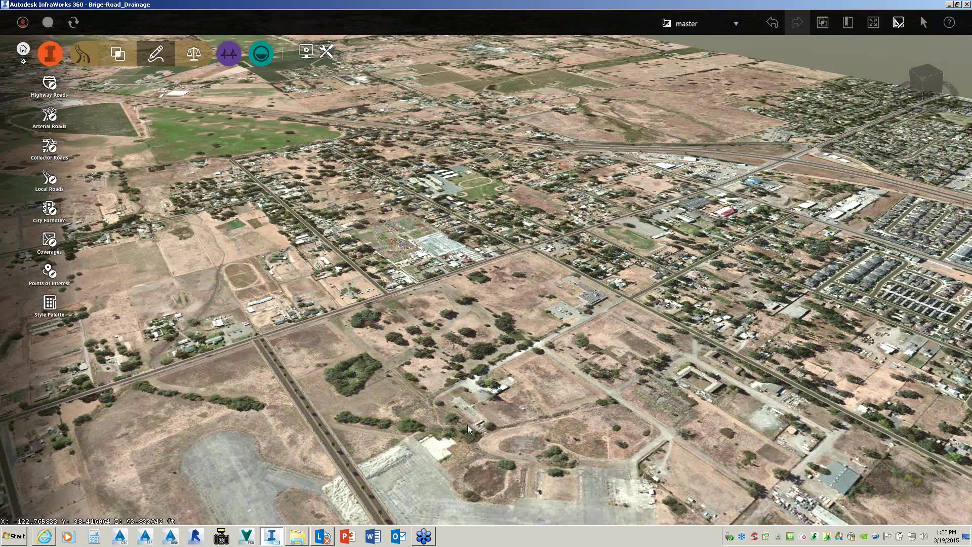
left_click_drag(466, 424, 497, 414)
middle_click_drag(497, 414, 494, 400)
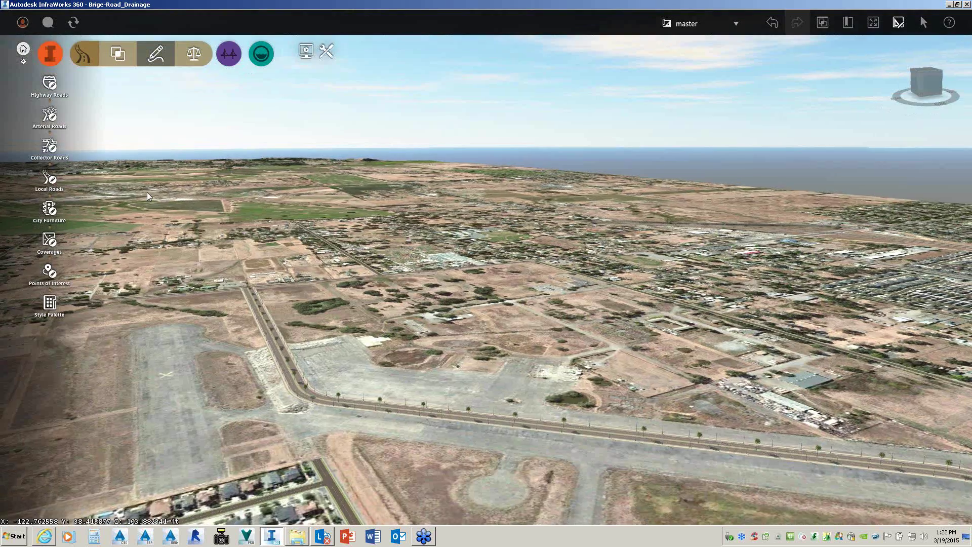
left_click(194, 53)
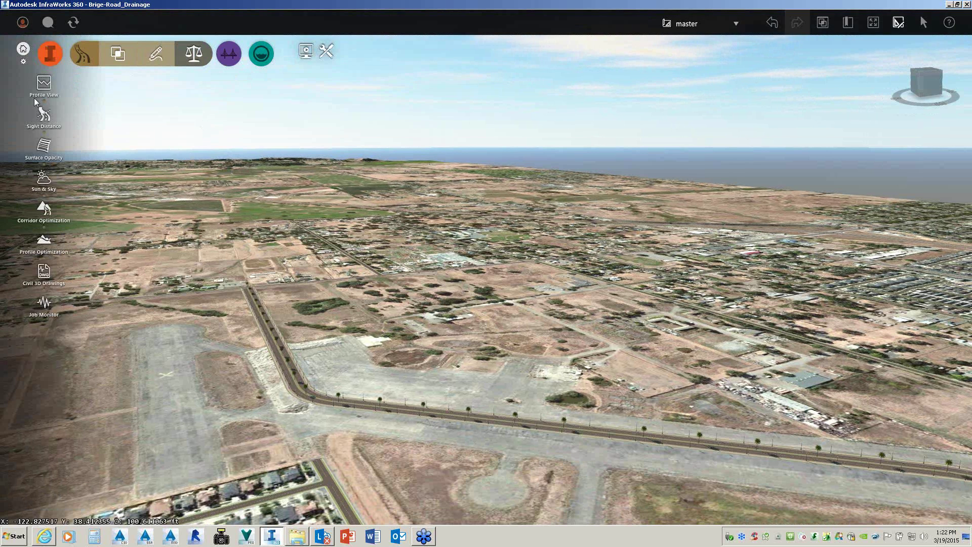
left_click(55, 88)
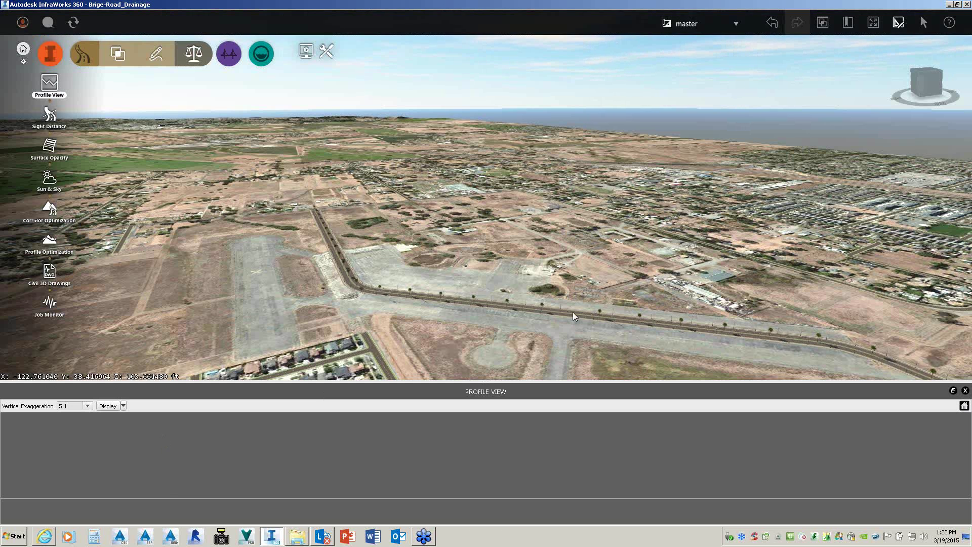
scroll(572, 339, "up", 1)
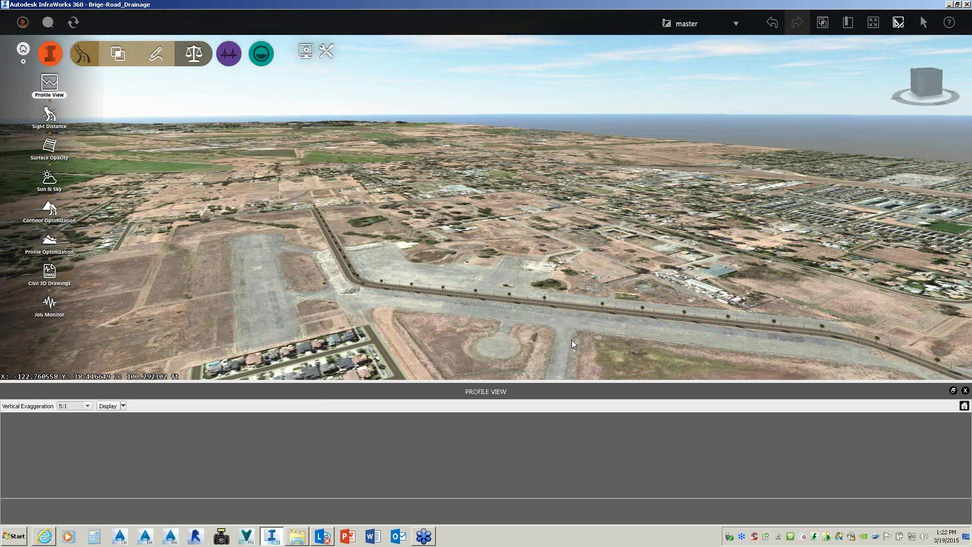
left_click(533, 322)
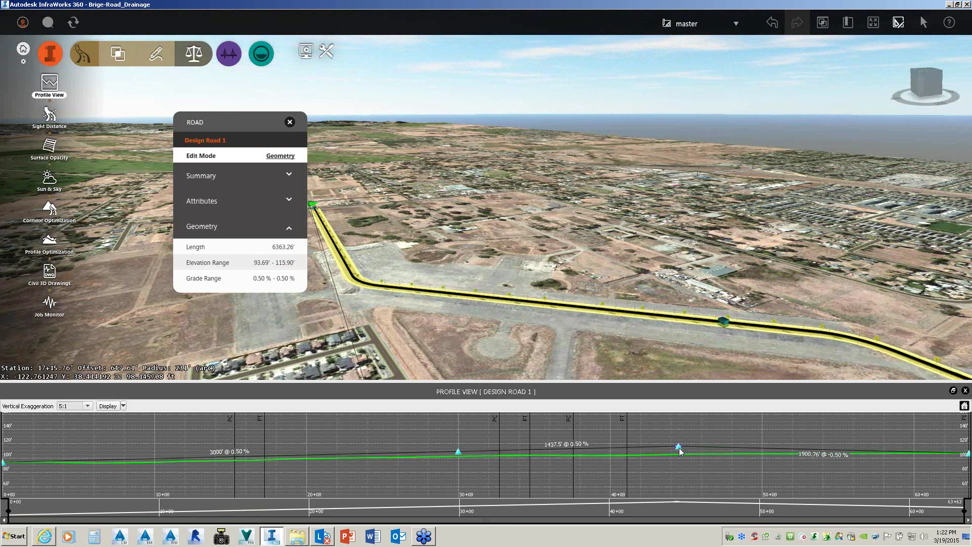
Step: Lower the two intermediate profile points toward the ground line, to 105.35 ft at station 44+86.62 and 101.15 ft at station 28+59.97
mouse_move(677, 446)
left_mouse_down()
mouse_move(680, 429)
mouse_move(680, 447)
left_mouse_up()
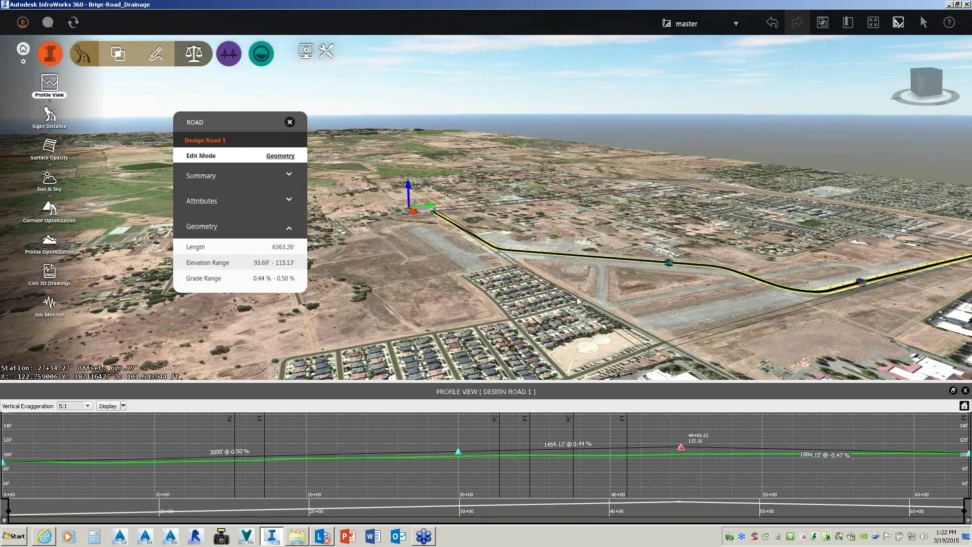
left_click_drag(576, 296, 376, 316)
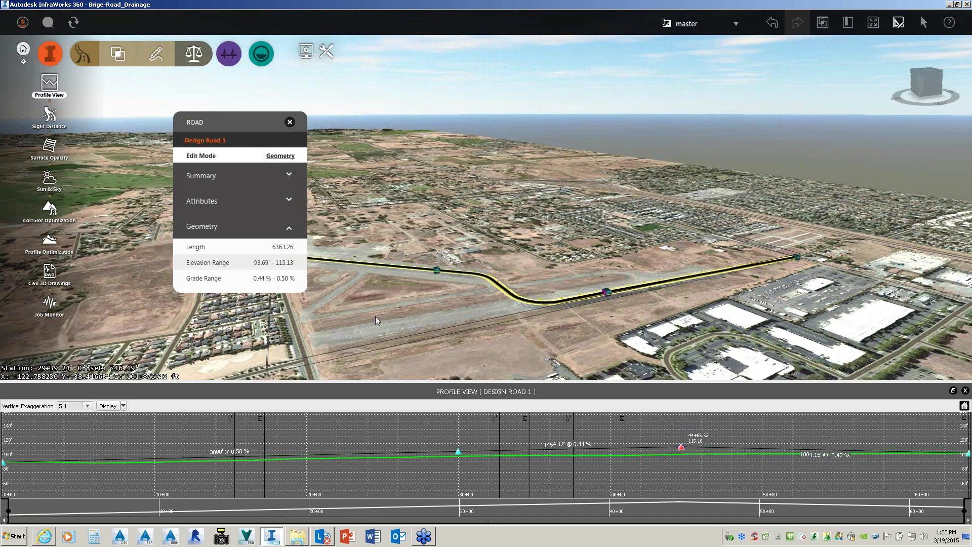
mouse_move(682, 449)
left_mouse_down()
mouse_move(683, 428)
mouse_move(684, 454)
left_mouse_up()
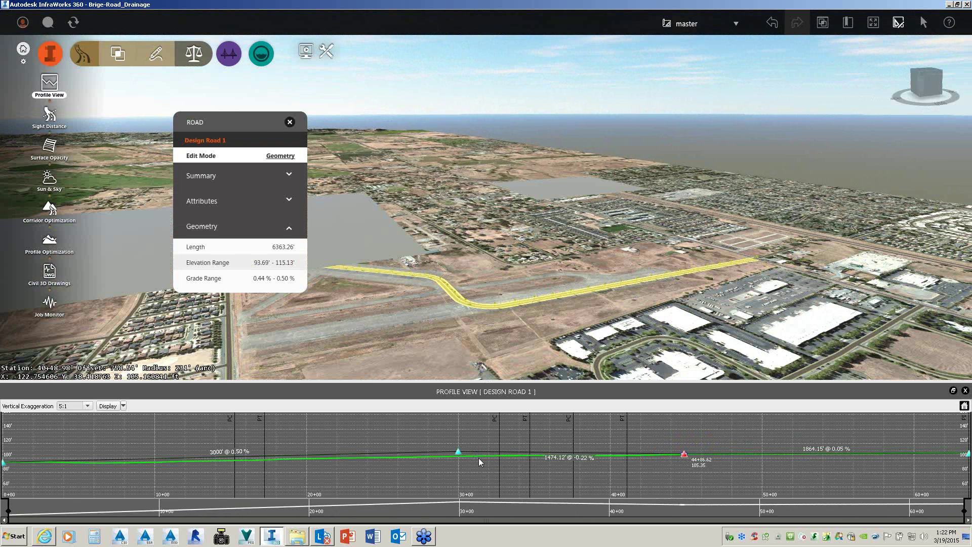
left_click_drag(458, 452, 436, 457)
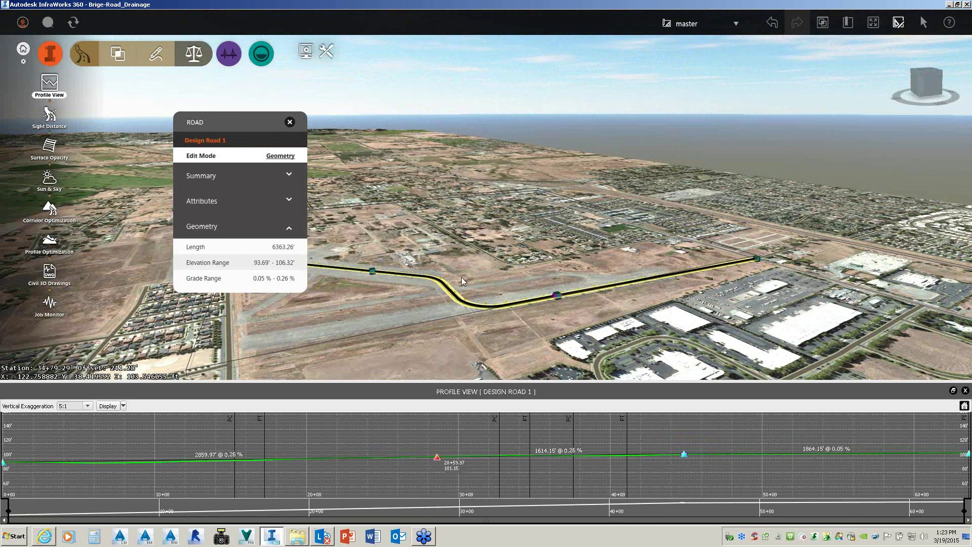
Step: Leave the boulevard's edit mode, examine its course past the neighboring streets, and close the Profile View
double_click(461, 278)
scroll(448, 281, "up", 3)
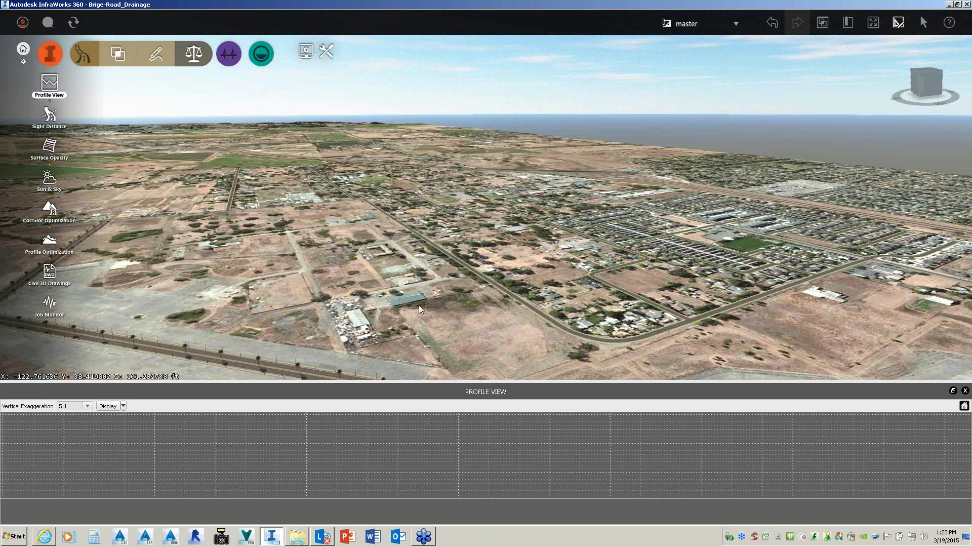
scroll(461, 271, "up", 5)
scroll(445, 273, "down", 3)
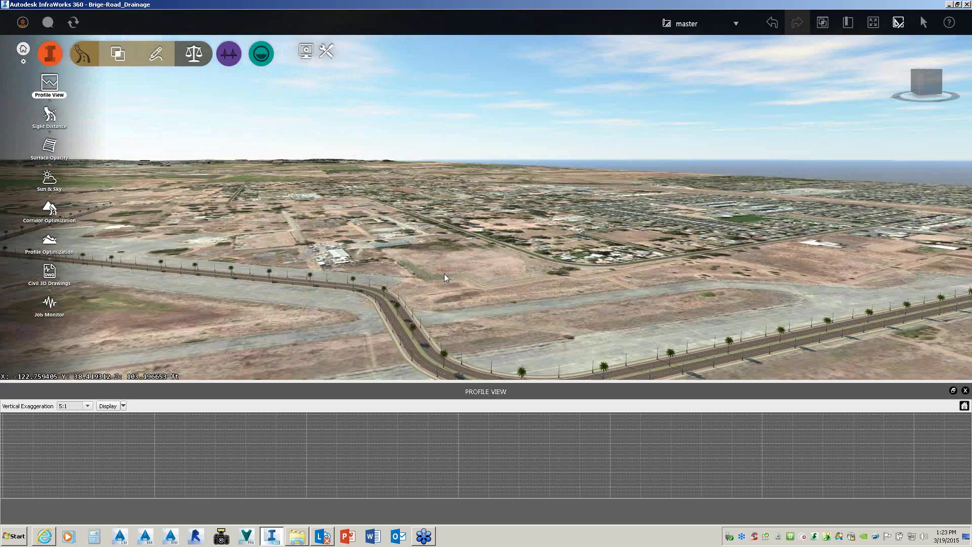
left_click_drag(444, 273, 434, 270, "shift")
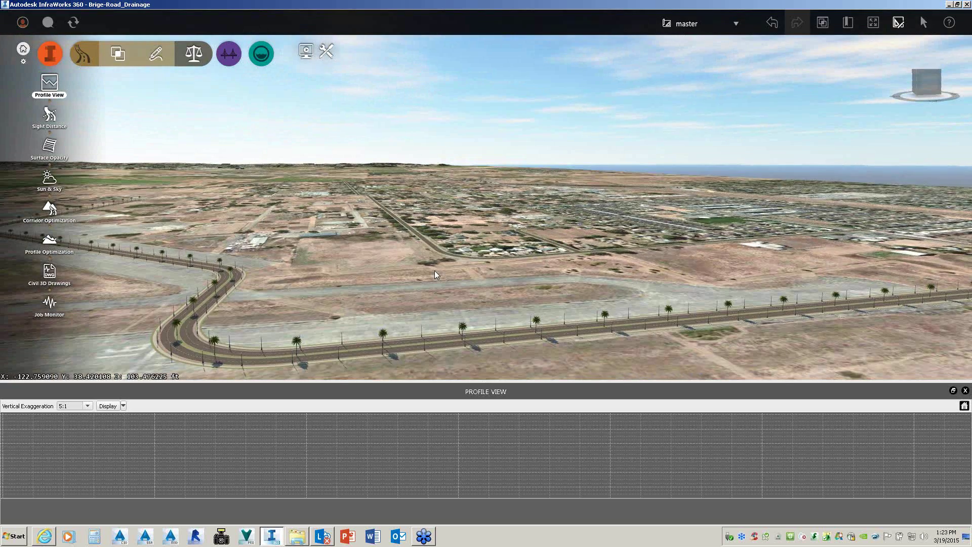
scroll(460, 265, "down", 4)
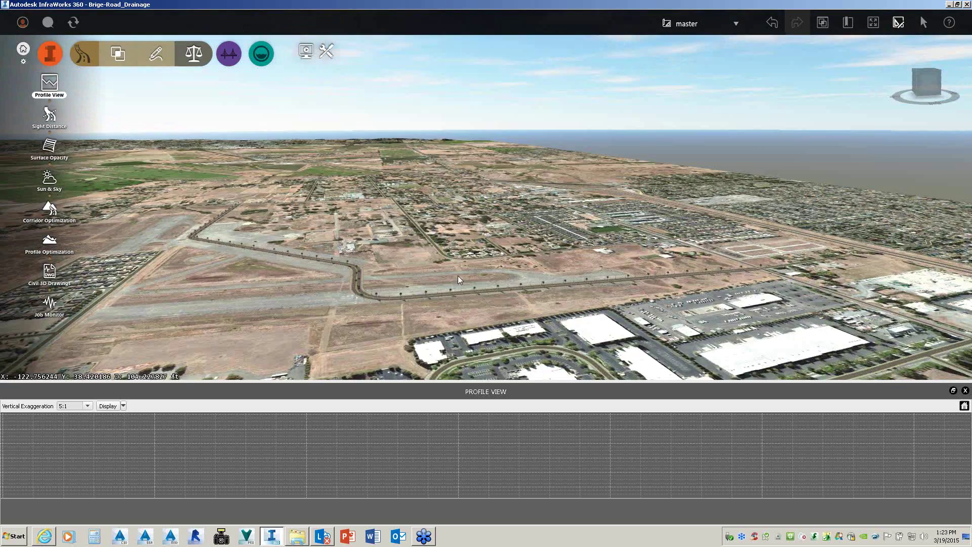
left_click_drag(458, 275, 492, 270, "shift")
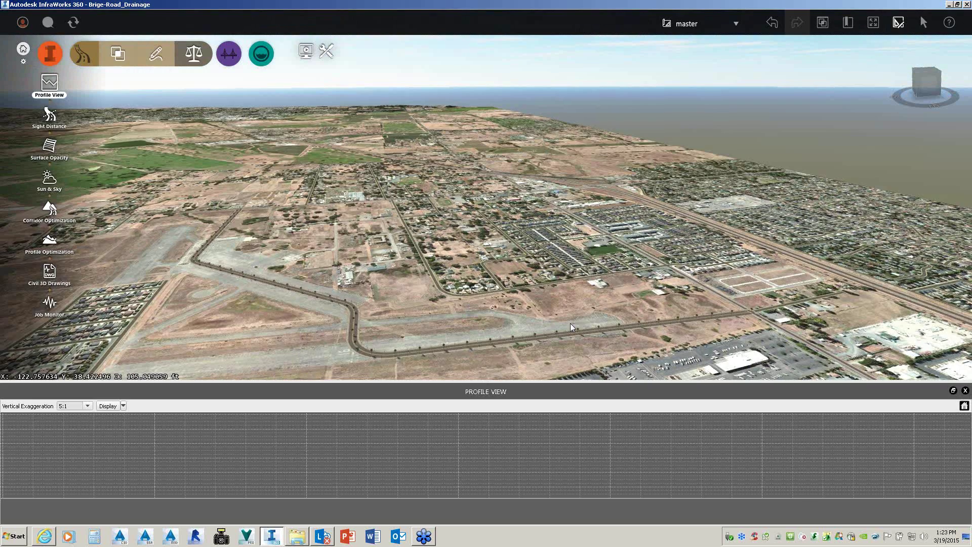
scroll(576, 344, "up", 3)
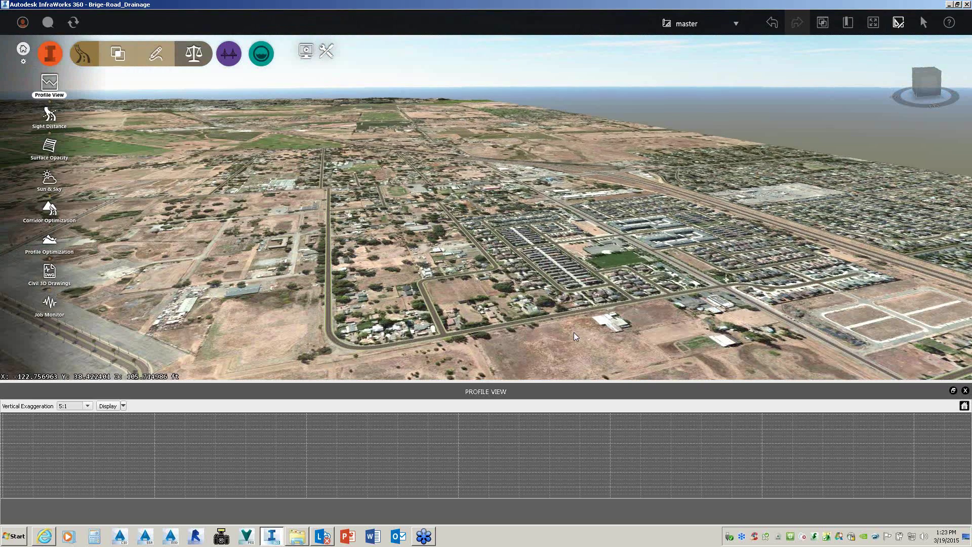
scroll(575, 335, "down", 3)
scroll(578, 313, "down", 2)
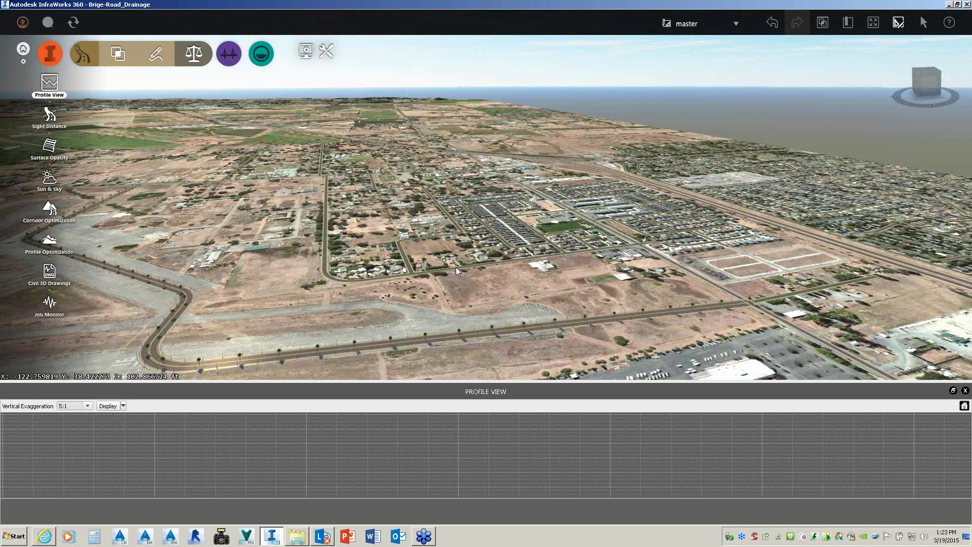
scroll(482, 265, "up", 2)
scroll(478, 262, "up", 1)
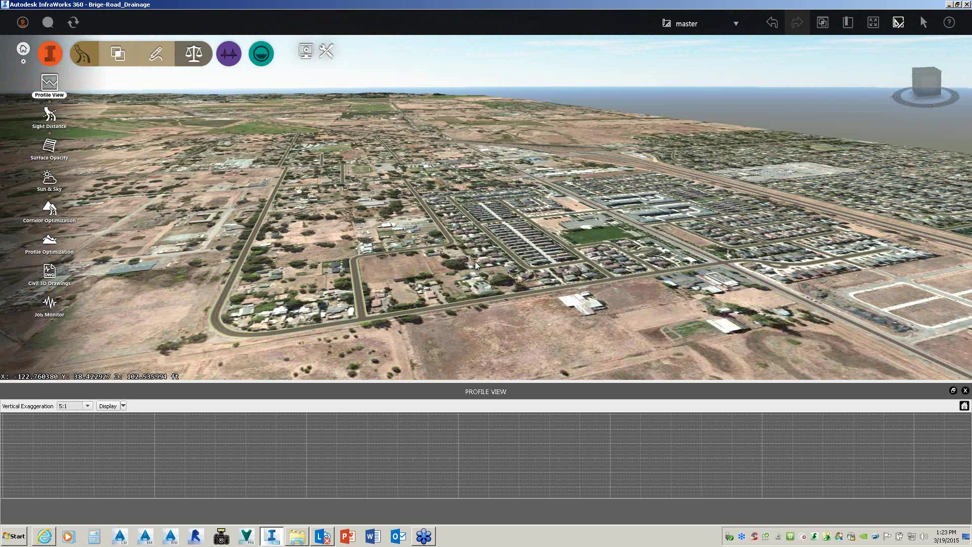
left_click(965, 390)
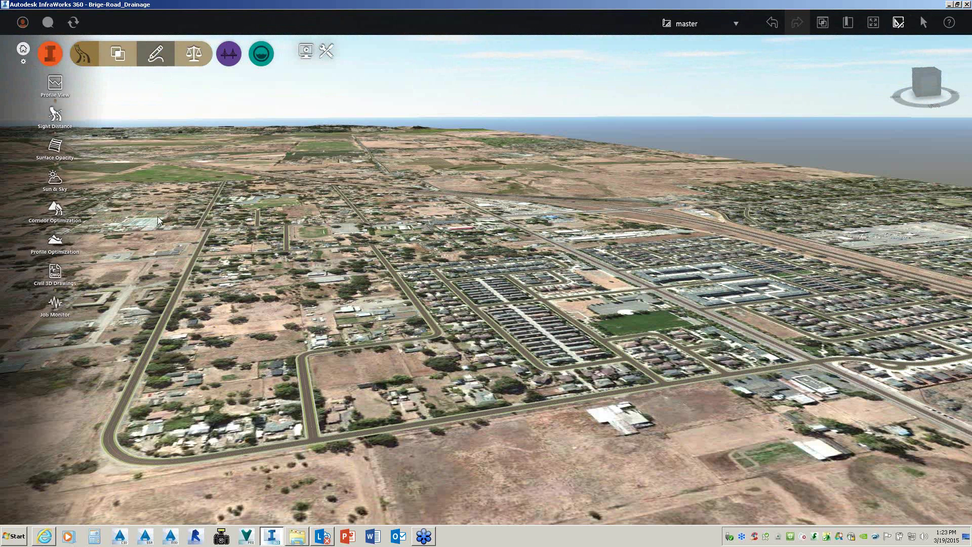
Step: Try to draw a local road in the Sidewalk and Greenspace style from the residential street to the palm boulevard, about 704 ft long
left_click(49, 178)
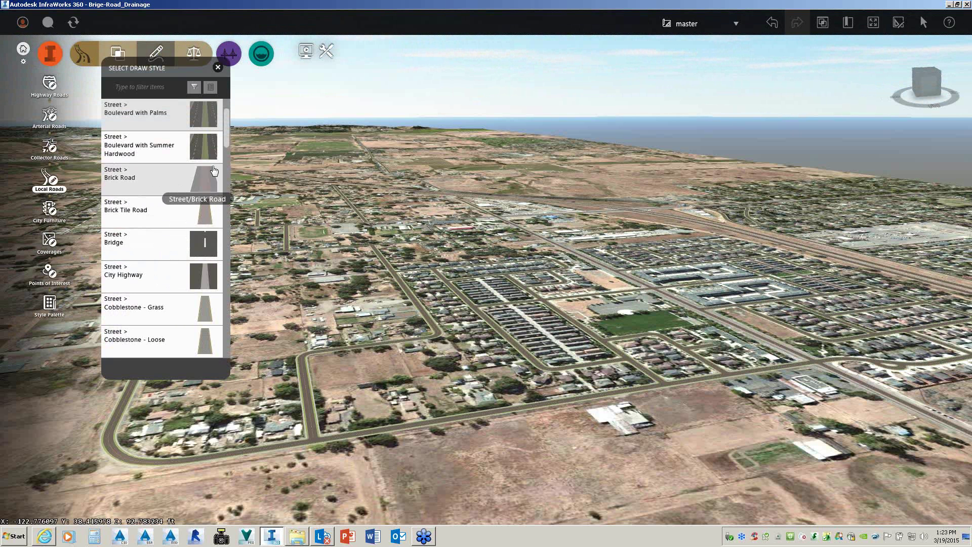
left_click_drag(227, 156, 225, 329)
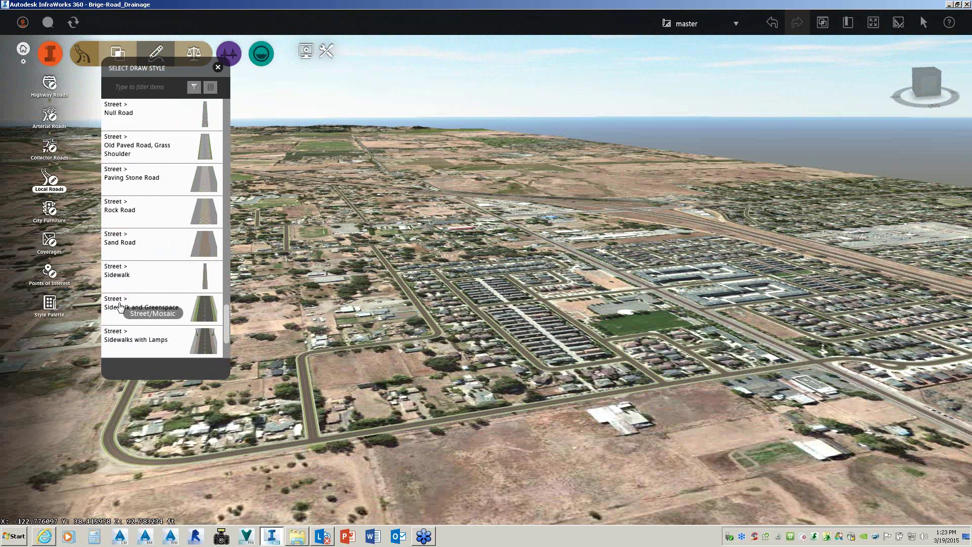
left_click(120, 312)
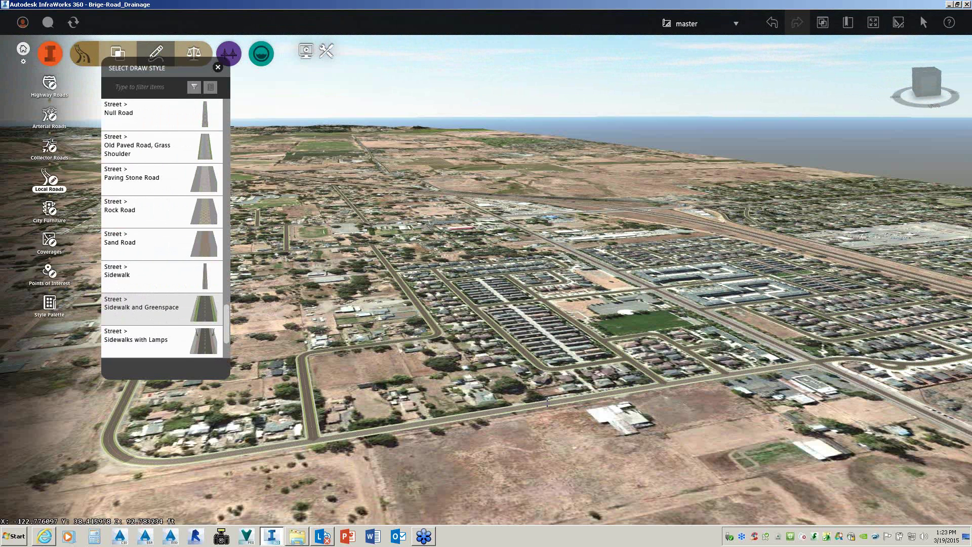
left_click(547, 402)
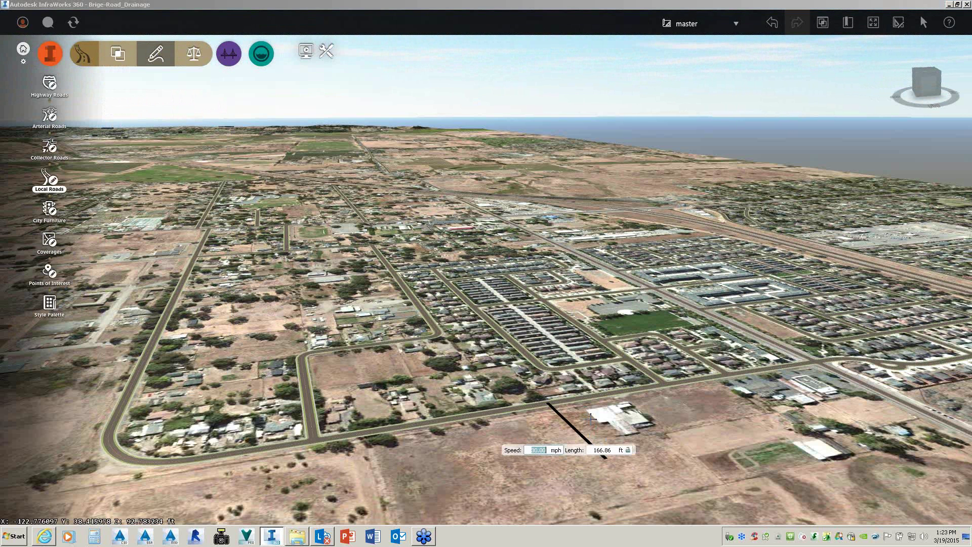
scroll(605, 457, "down", 2)
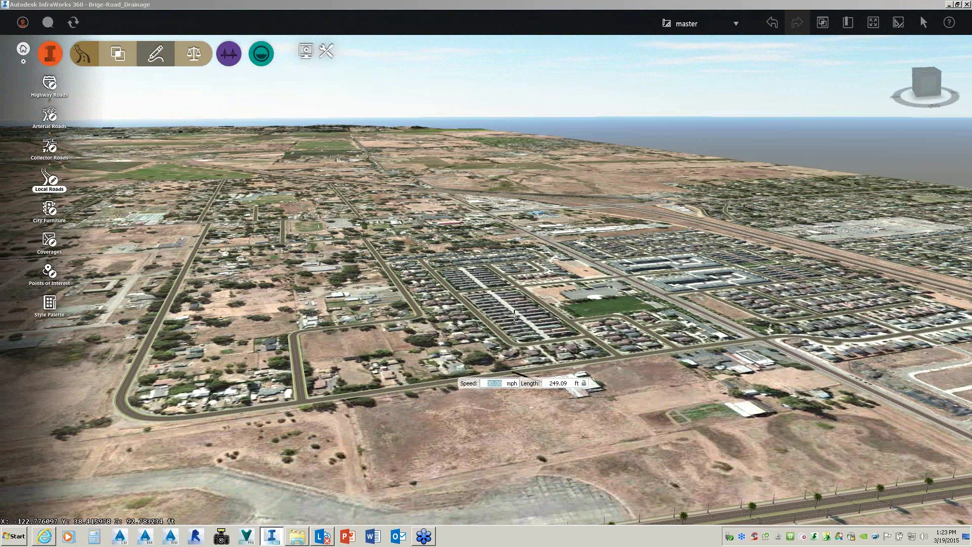
scroll(527, 390, "down", 2)
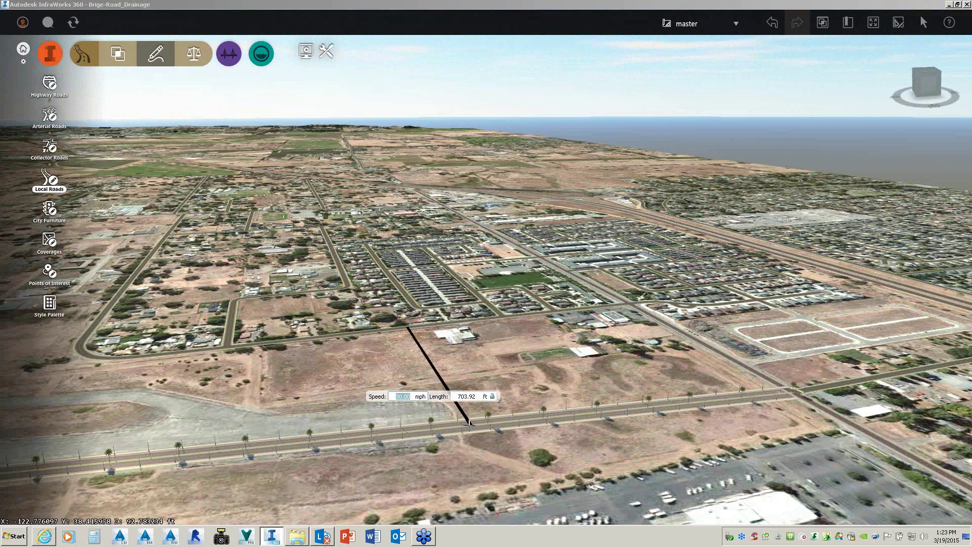
left_click(465, 424)
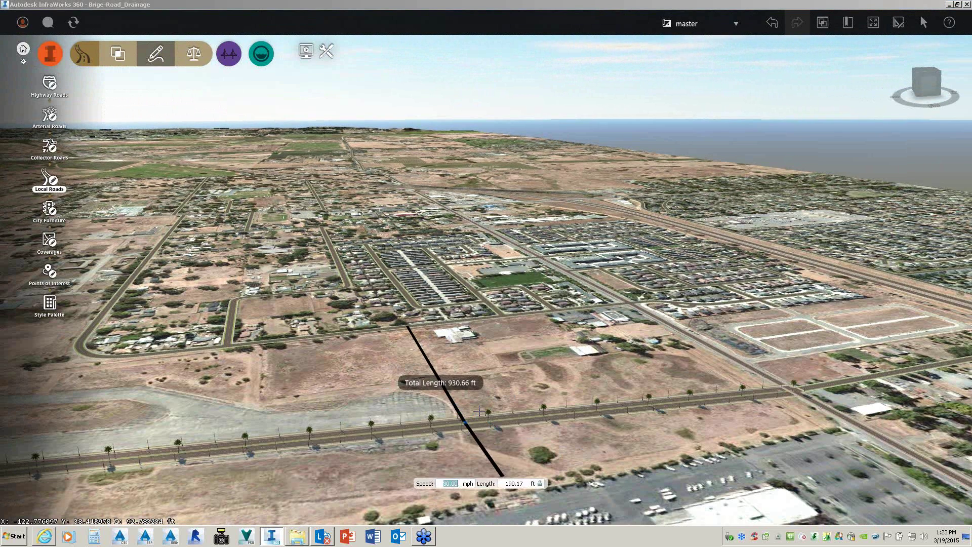
Step: Undo the local road's last point, place it again on the boulevard, and try ending the road beyond it at about 981 ft total length
scroll(478, 411, "down", 2)
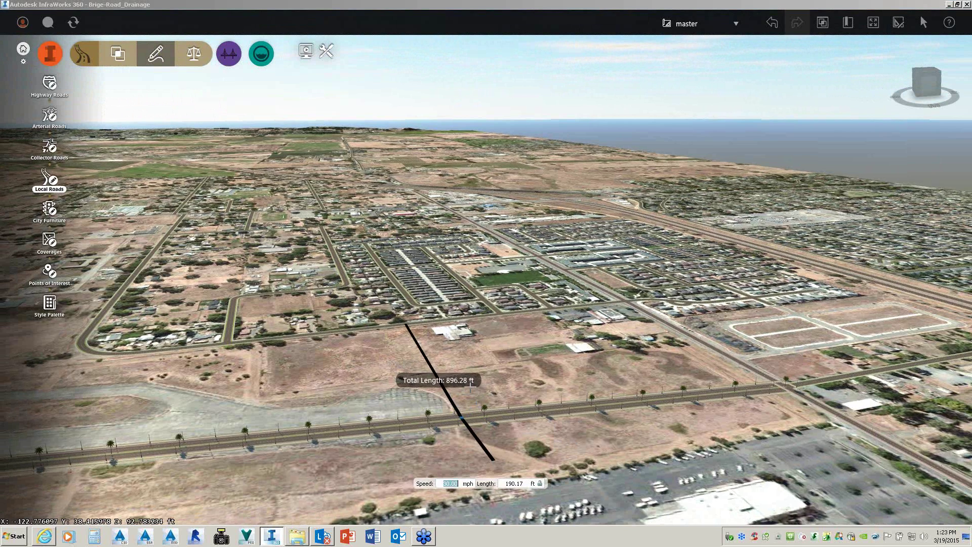
right_click(444, 321)
key("Escape")
right_click(477, 293)
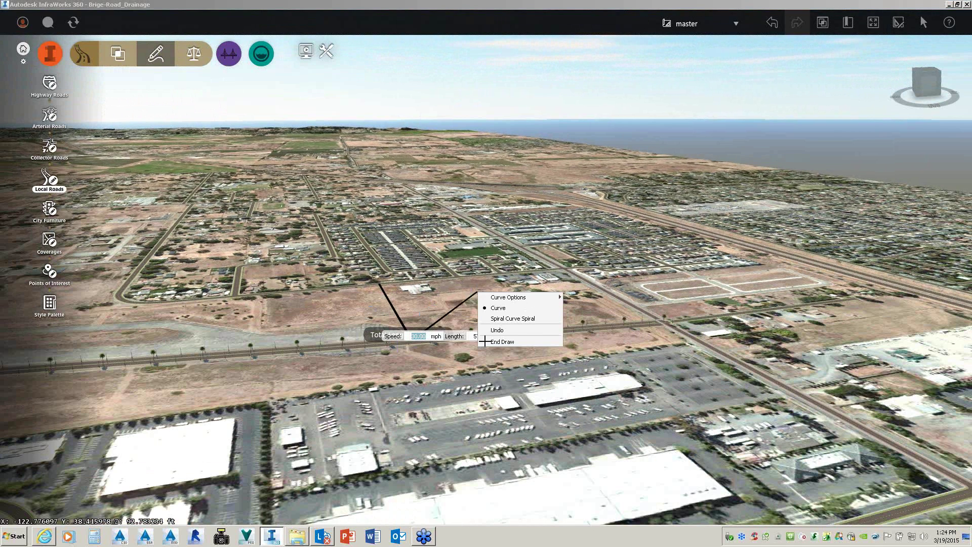
left_click(500, 330)
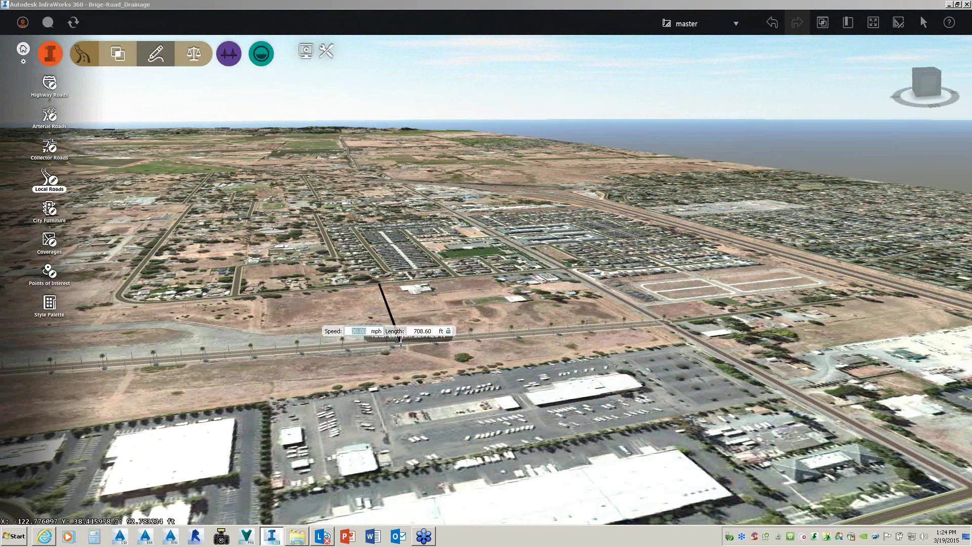
left_click(400, 340)
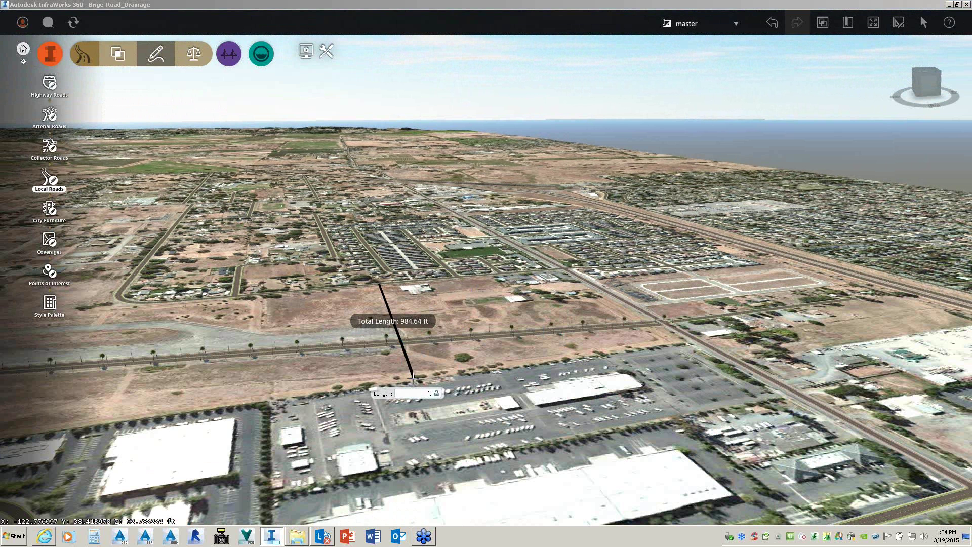
left_click_drag(413, 377, 413, 377)
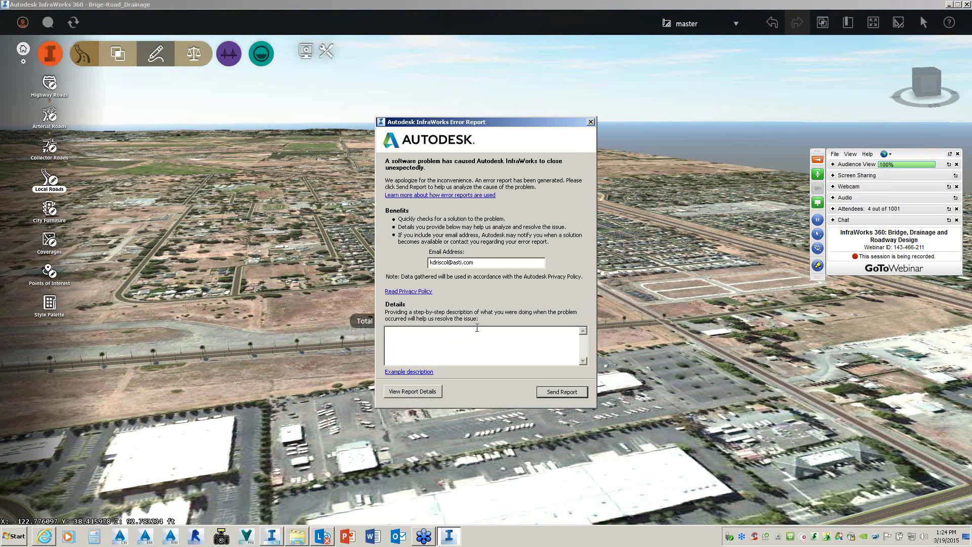
Step: Dismiss the error report without sending it and close the Getting Started window of the restarted program
left_click(590, 121)
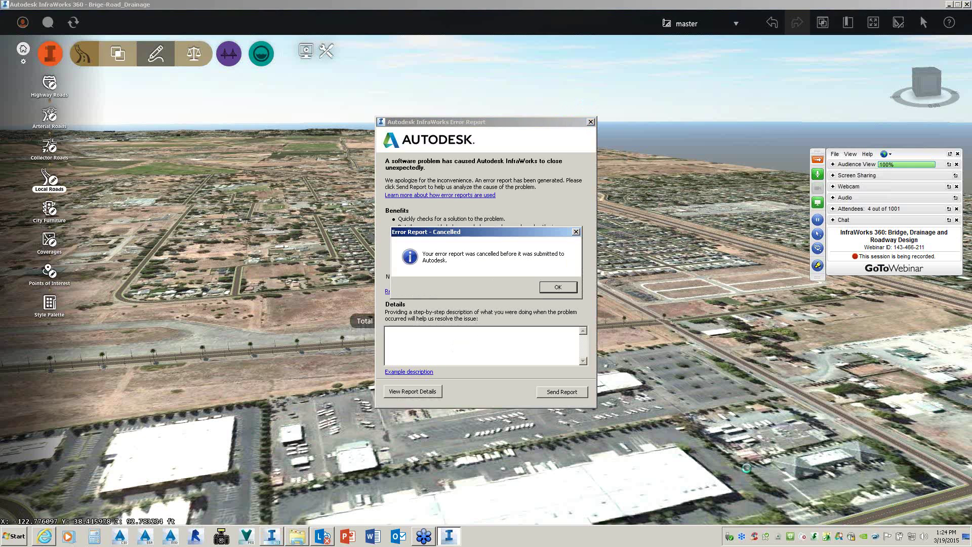
left_click(561, 287)
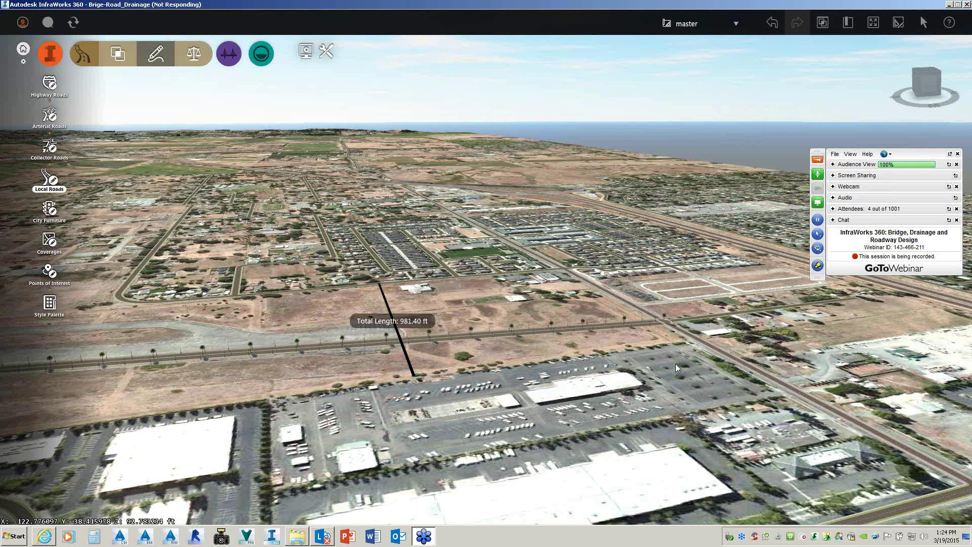
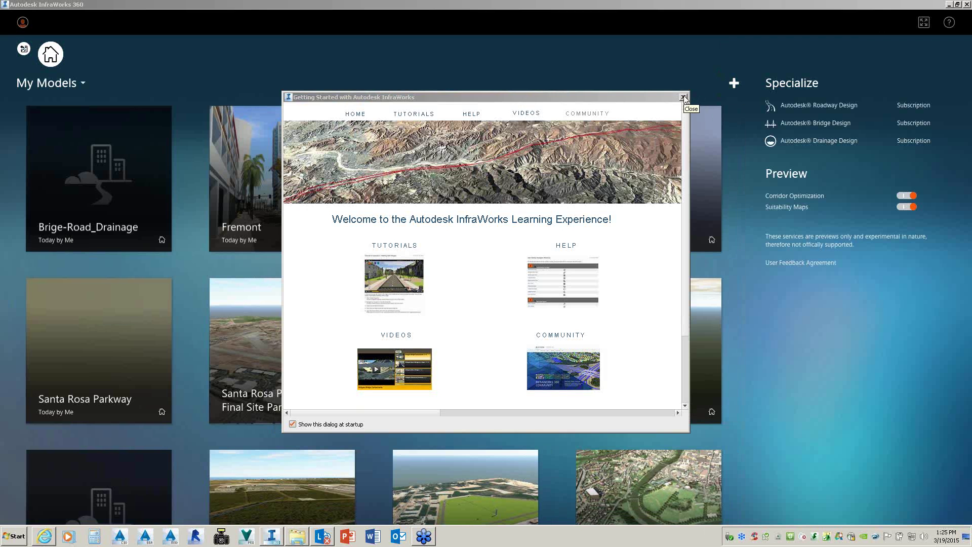
left_click(684, 97)
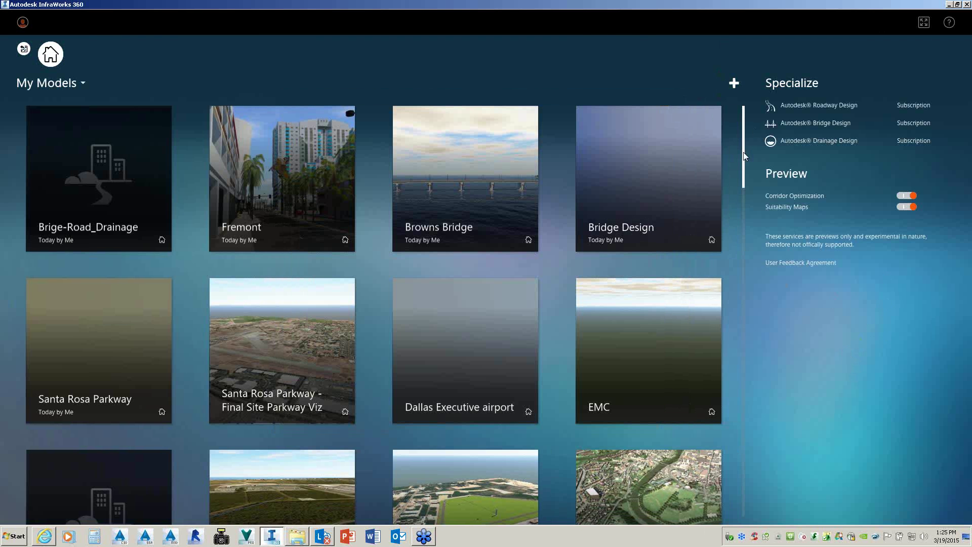
Step: Look through the My Models list and start opening an existing model from disk
left_click_drag(744, 156, 752, 123)
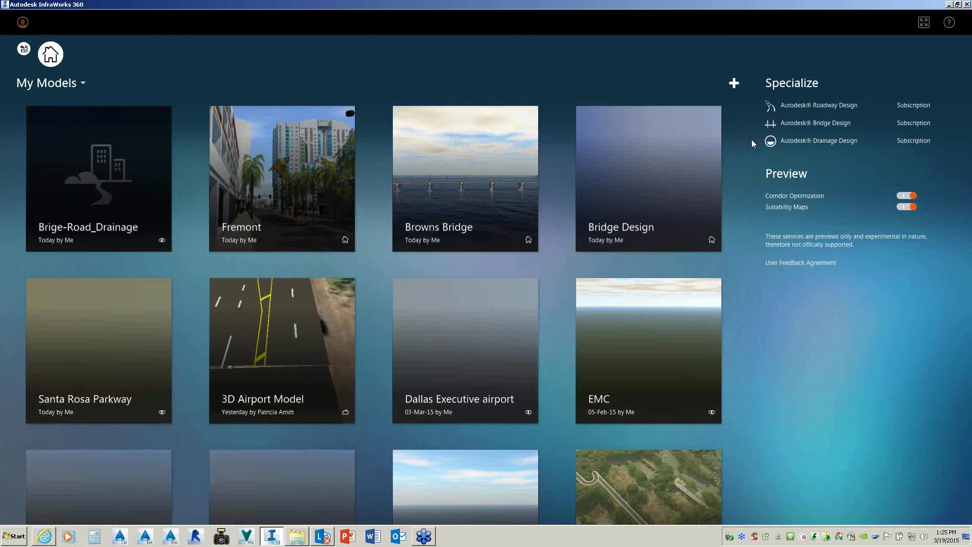
scroll(751, 145, "down", 5)
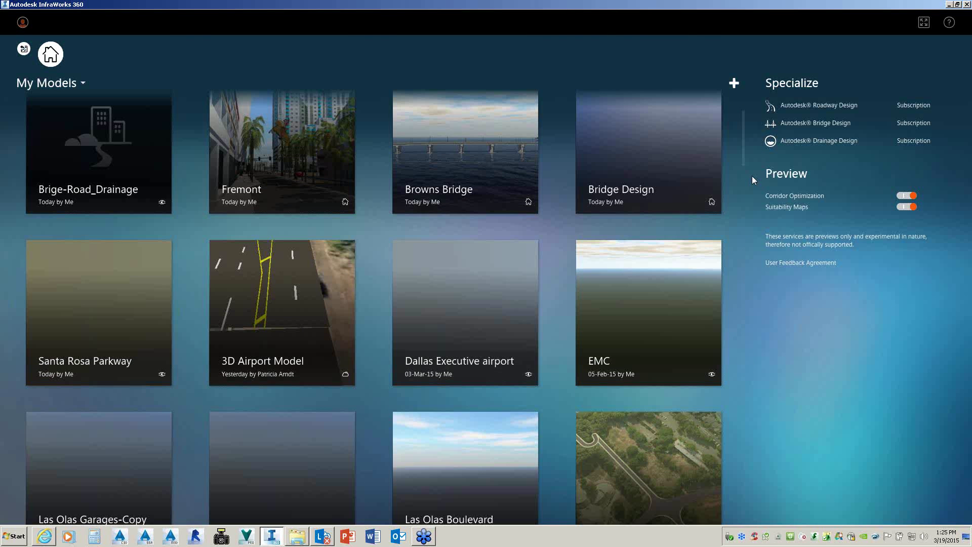
scroll(751, 196, "up", 5)
mouse_move(692, 91)
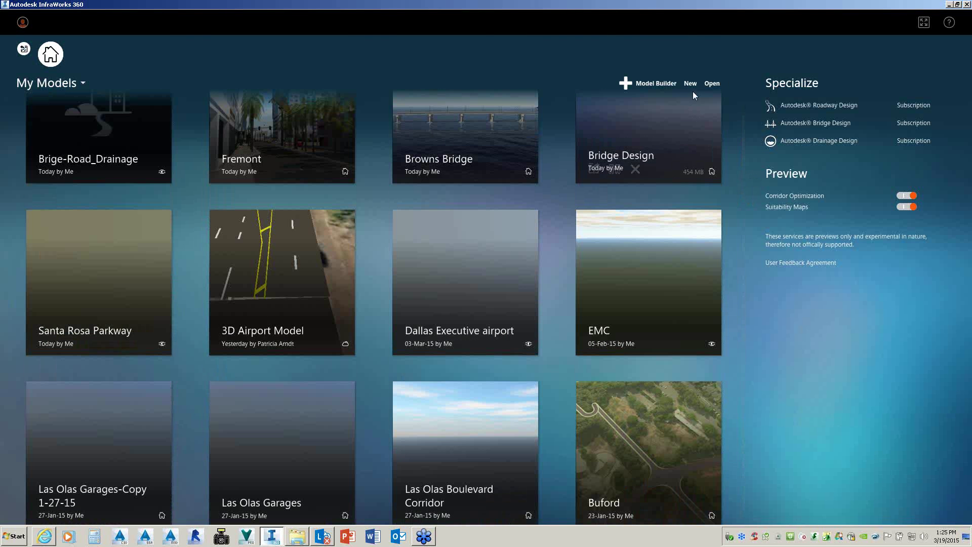
left_click(716, 98)
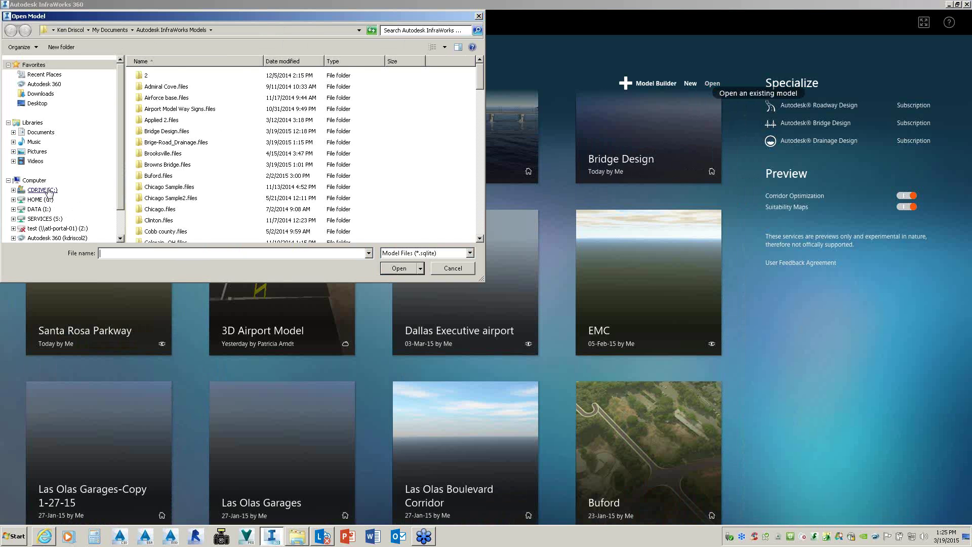
Step: Browse drive C to the Workshop folder inside Civil Infrastructure and InfraWorks
left_click(42, 190)
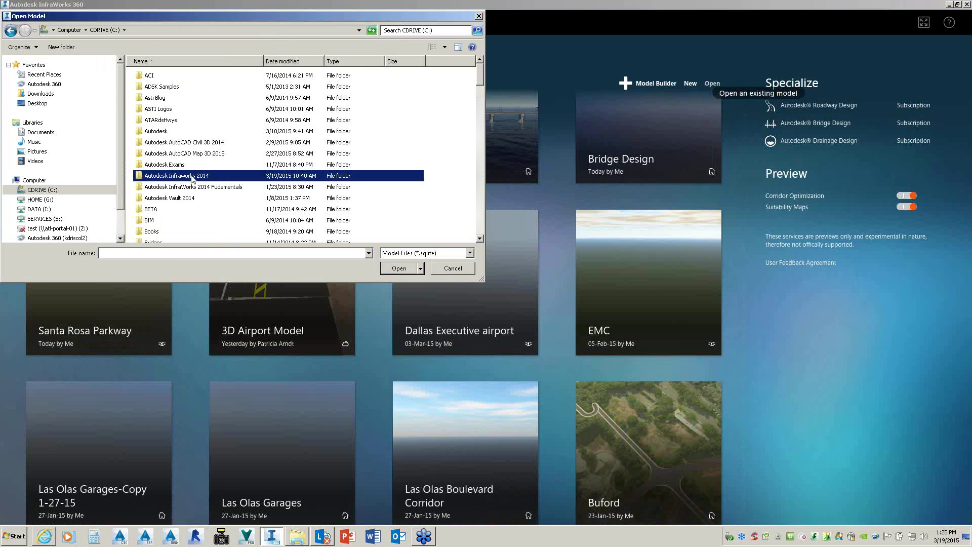
scroll(192, 177, "down", 5)
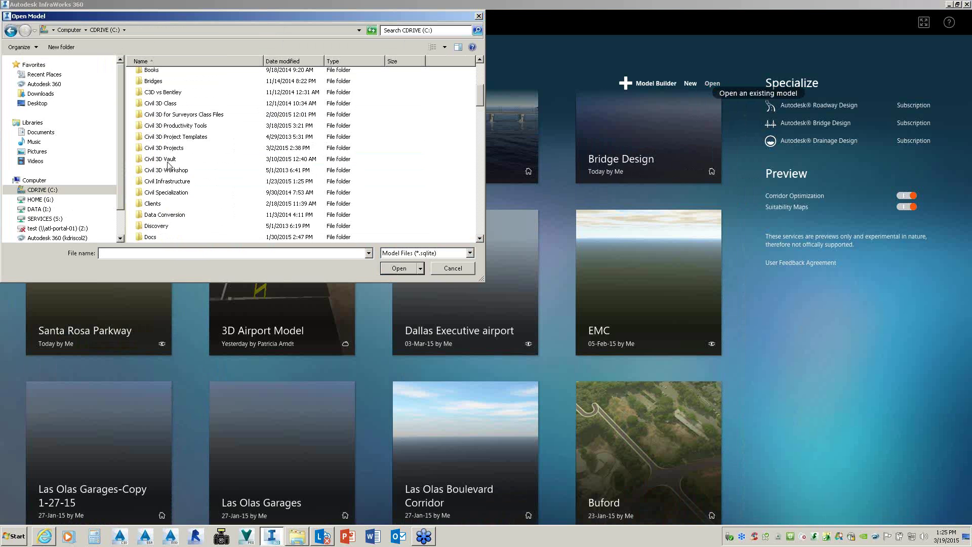
double_click(173, 183)
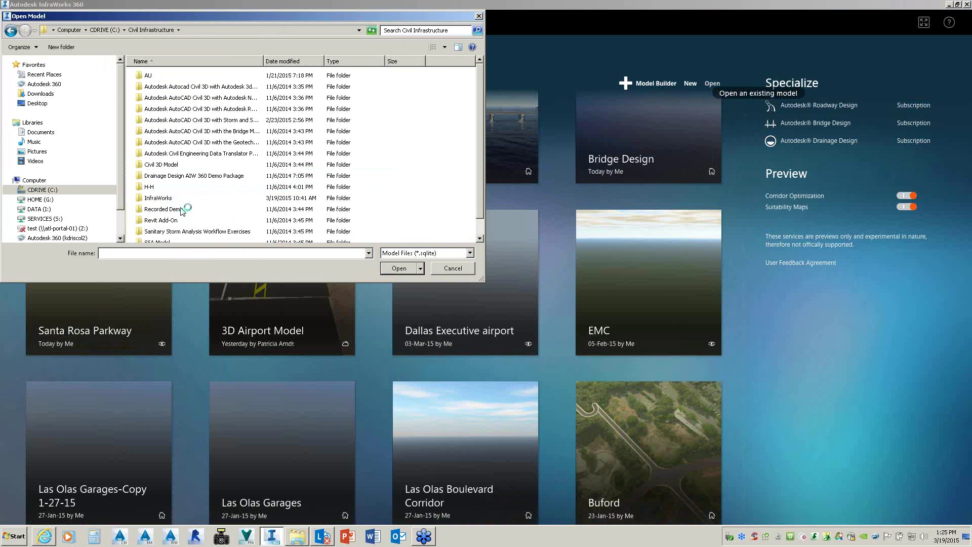
double_click(157, 198)
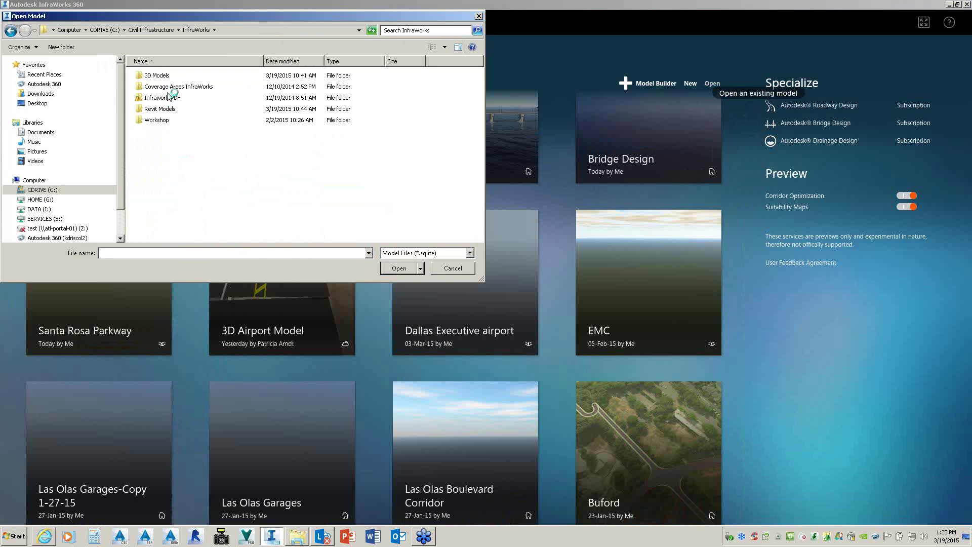
left_click(160, 121)
double_click(160, 120)
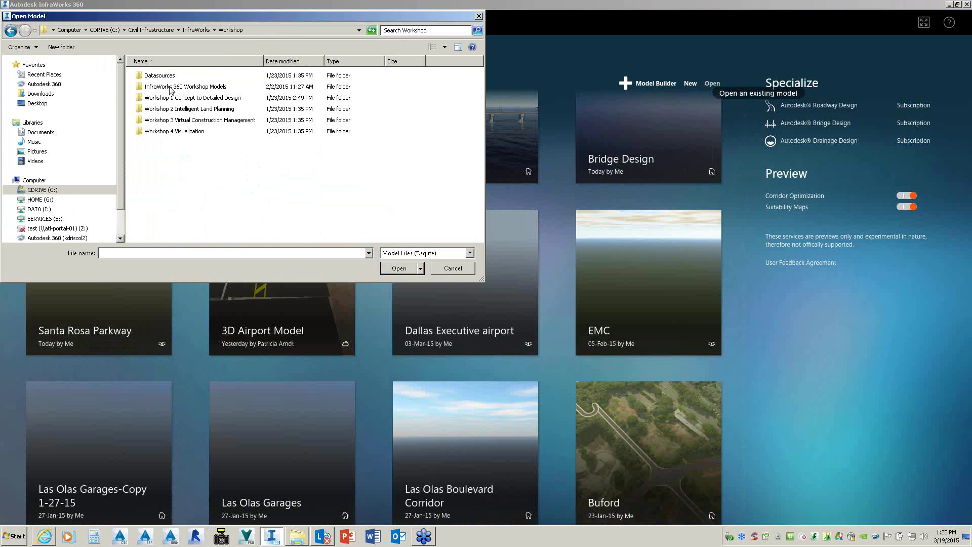
Step: Open the model Santa Rosa Parkway - Final Site Parkway Viz.sqlite from the Models folder of Workshop 1 Concept to Detailed Design
double_click(183, 98)
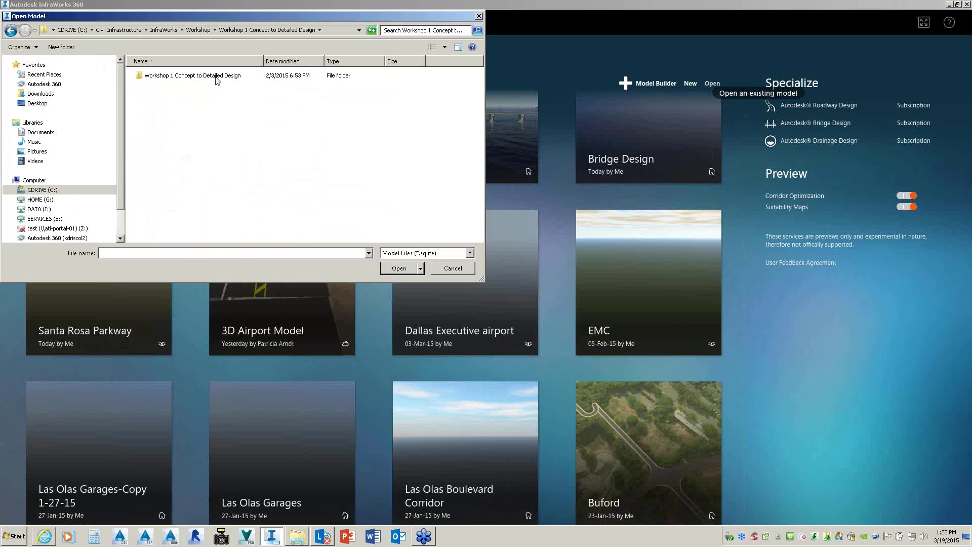
double_click(216, 77)
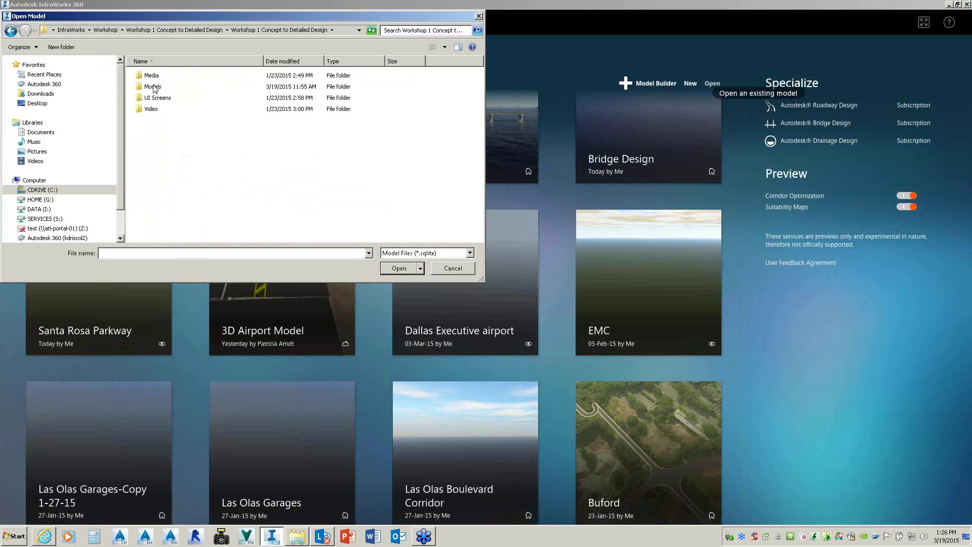
double_click(156, 89)
left_click(219, 122)
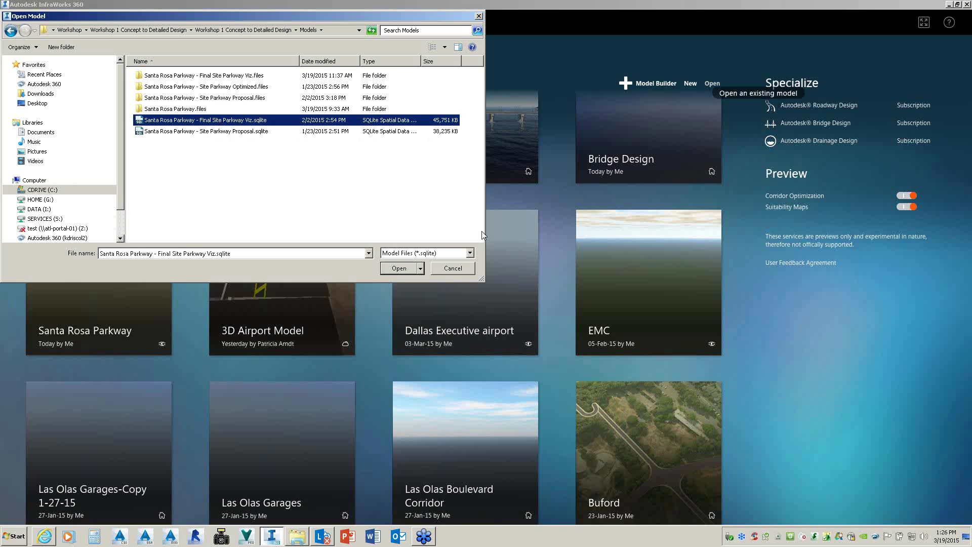
left_click(407, 270)
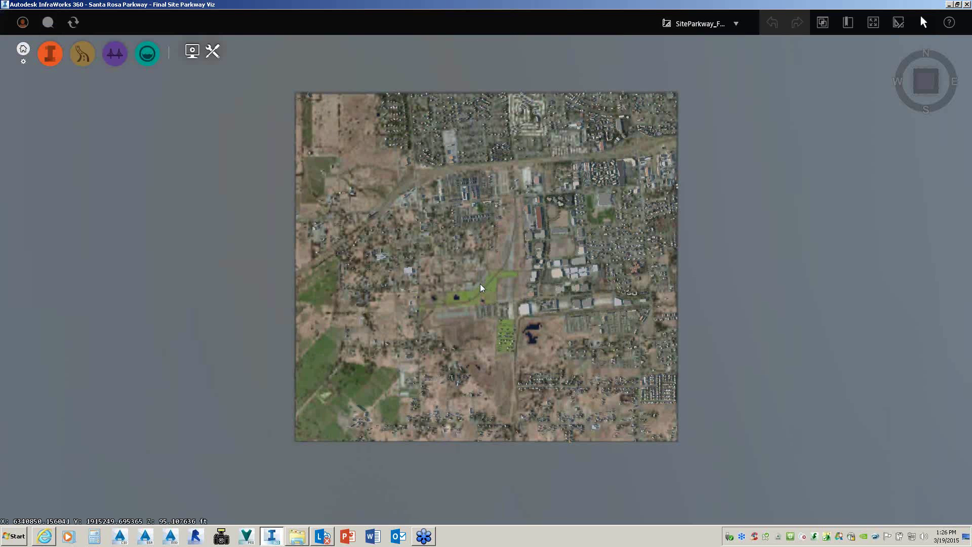
Step: Examine up close the road junction and open land just south of the highway in the Santa Rosa model
scroll(481, 288, "up", 1)
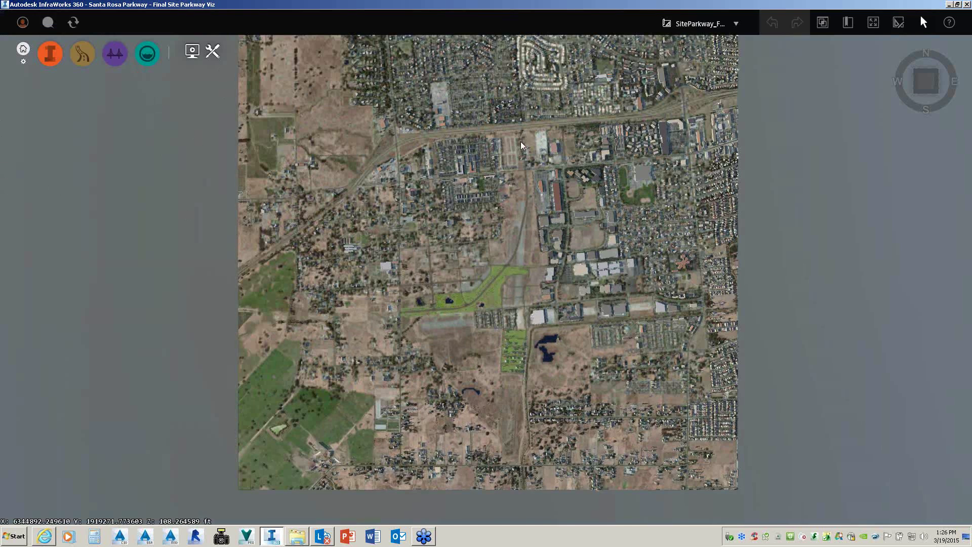
scroll(521, 146, "up", 3)
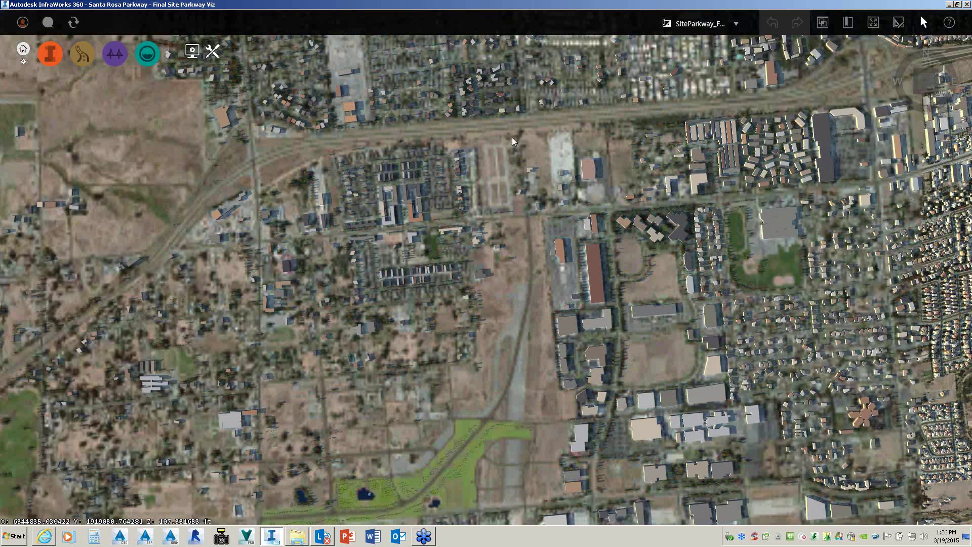
scroll(513, 141, "up", 2)
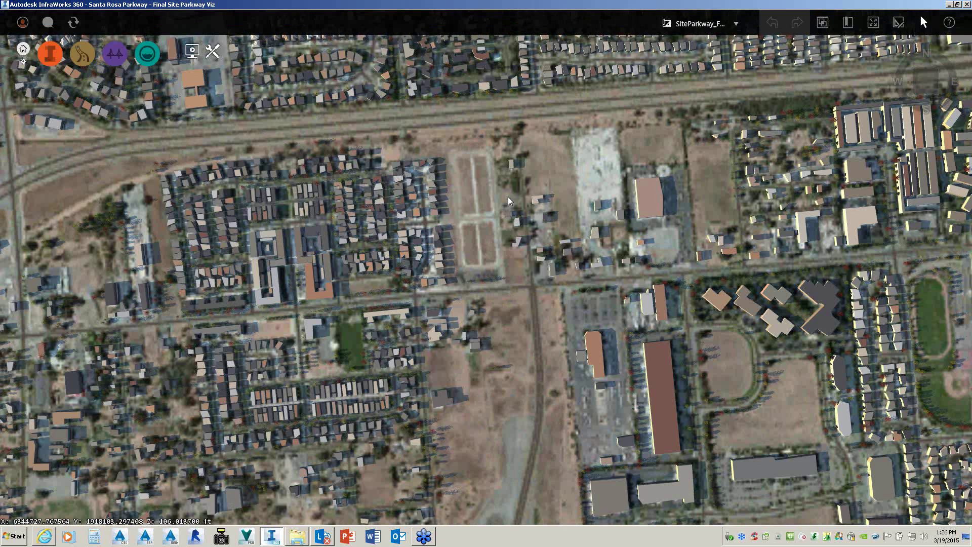
Step: Look over the parkway corridor and park area, and inspect the summary of the parkway intersection between the two green areas
left_click_drag(509, 201, 516, 94)
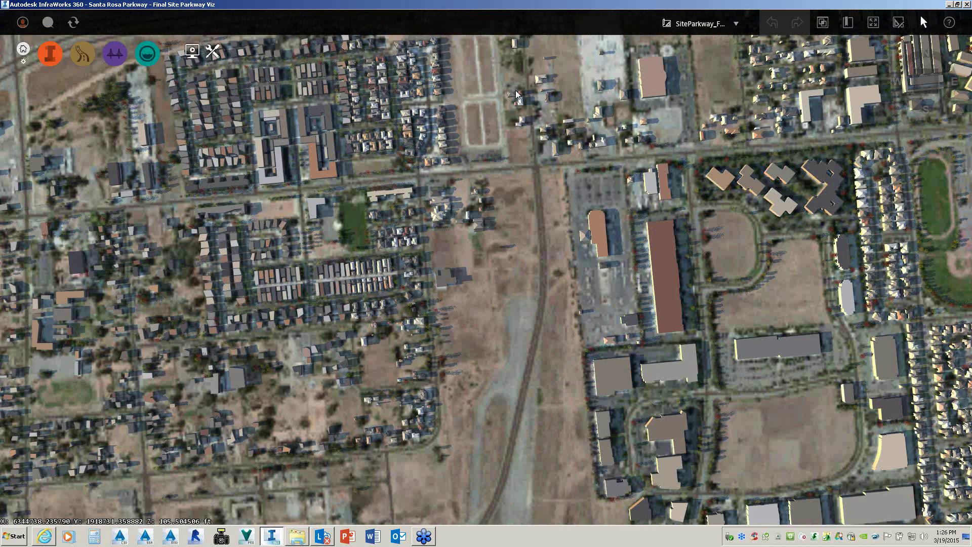
left_click_drag(558, 241, 570, 127)
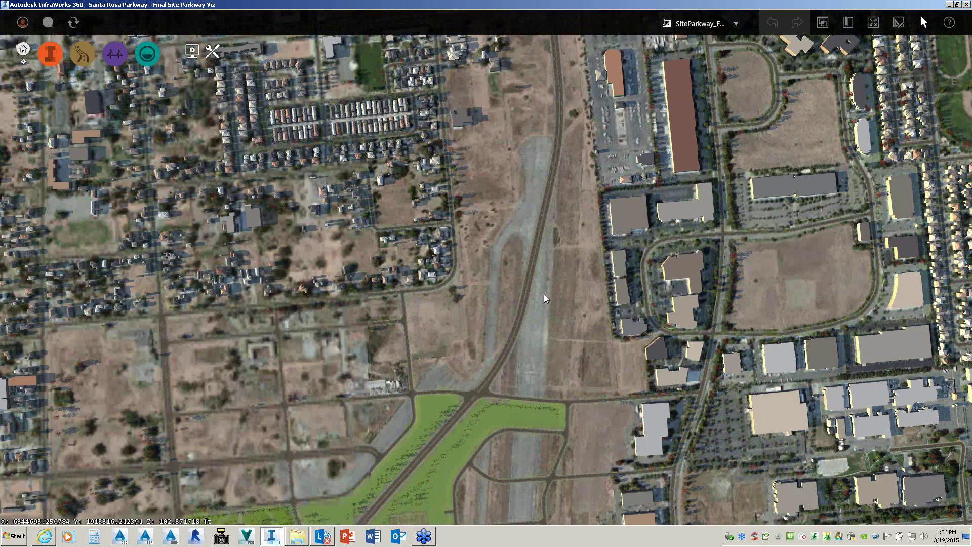
middle_click_drag(544, 299, 570, 165)
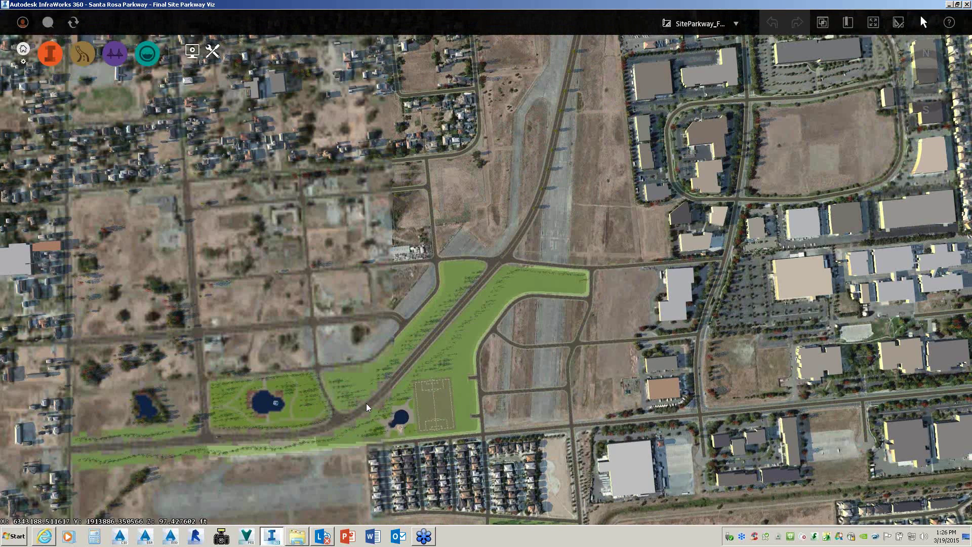
mouse_move(366, 404)
left_mouse_down()
mouse_move(396, 345)
mouse_move(400, 309)
mouse_move(363, 416)
left_mouse_up()
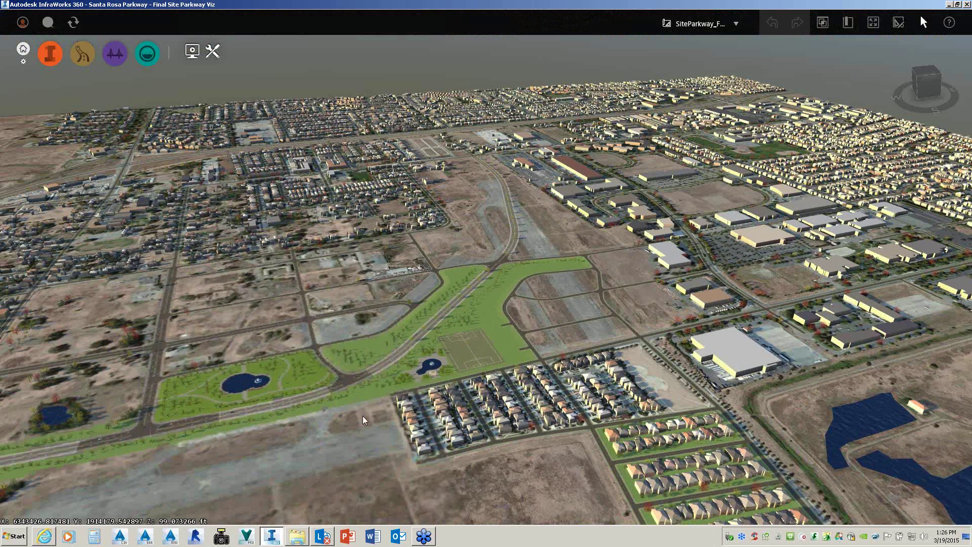
scroll(363, 420, "up", 3)
scroll(385, 354, "up", 2)
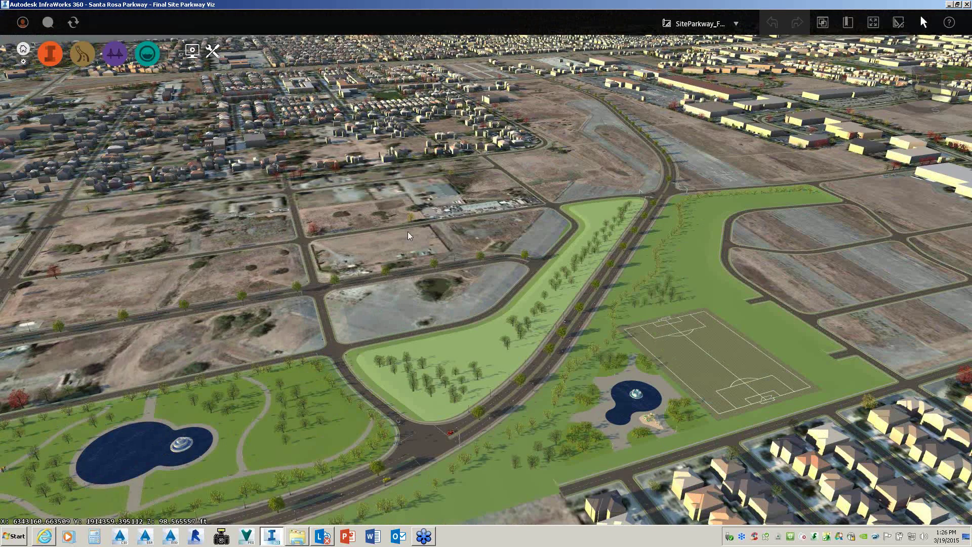
scroll(310, 356, "down", 3)
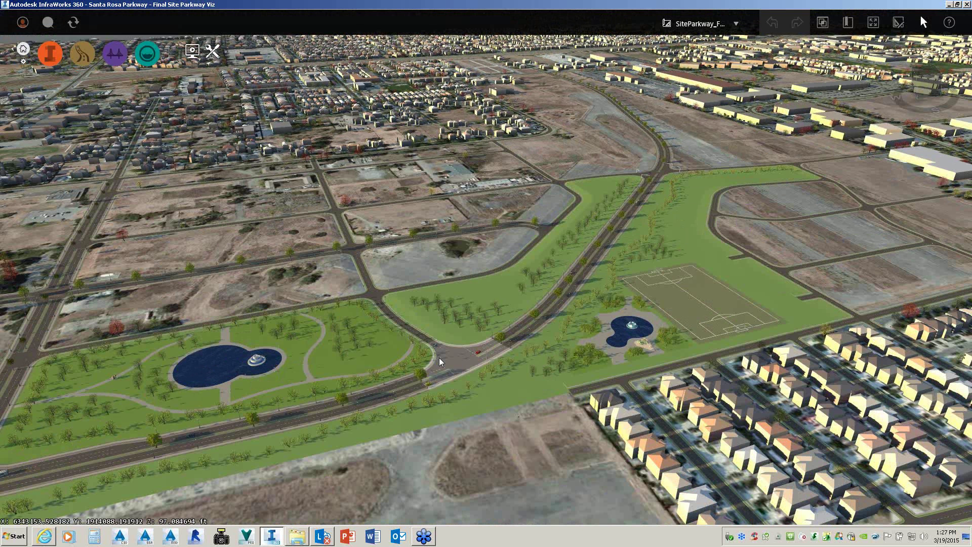
left_click(439, 362)
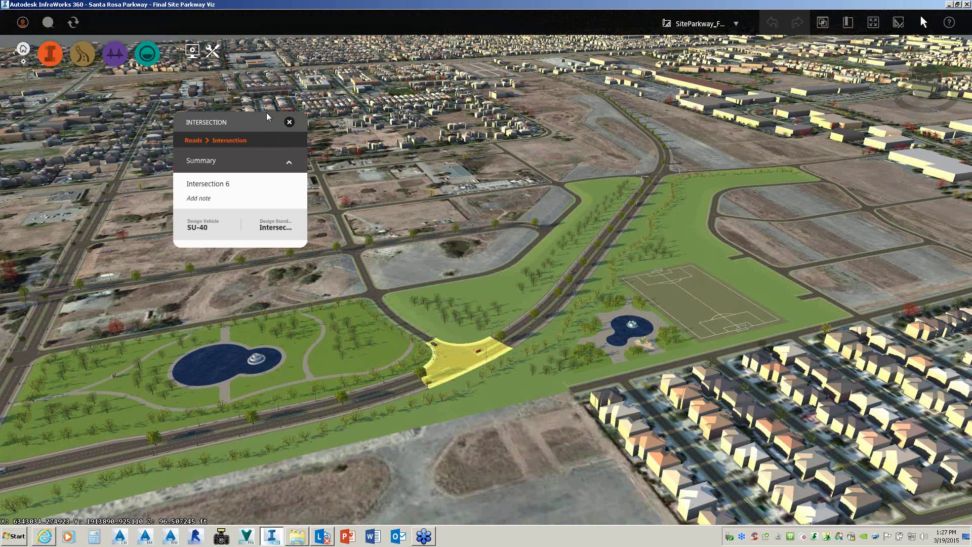
left_click(289, 122)
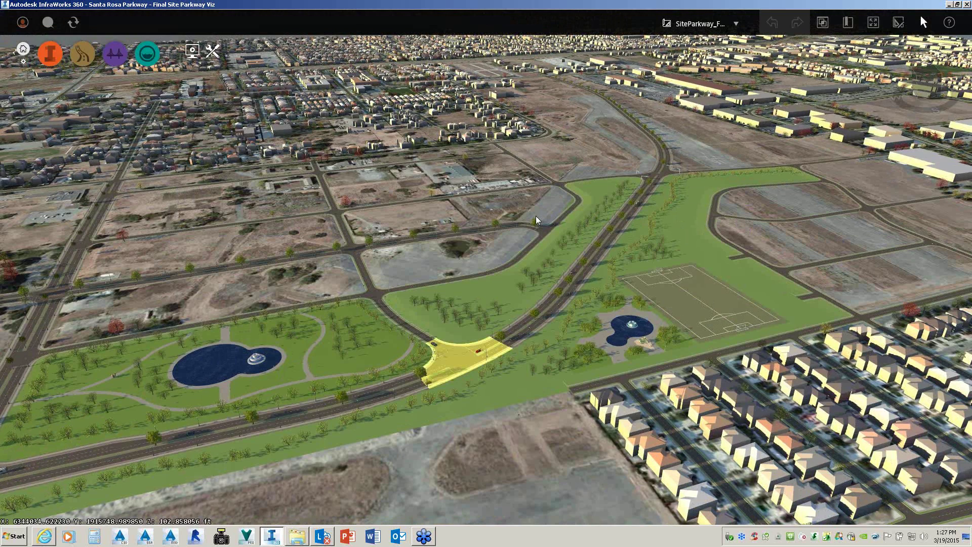
Step: Start a new local road in the Street/Sidewalk and Greenspace style for the vacant land along the parkway north of the park
scroll(537, 221, "up", 2)
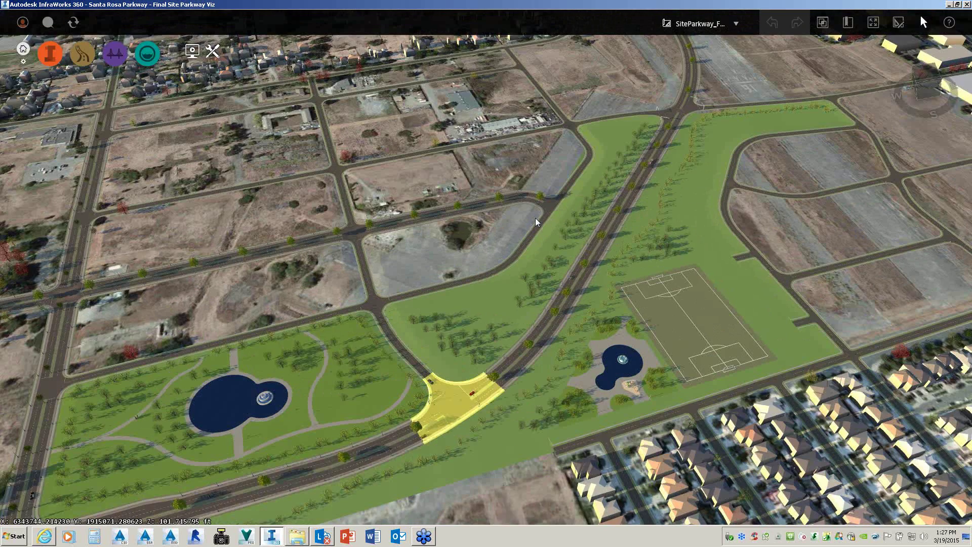
scroll(536, 221, "up", 2)
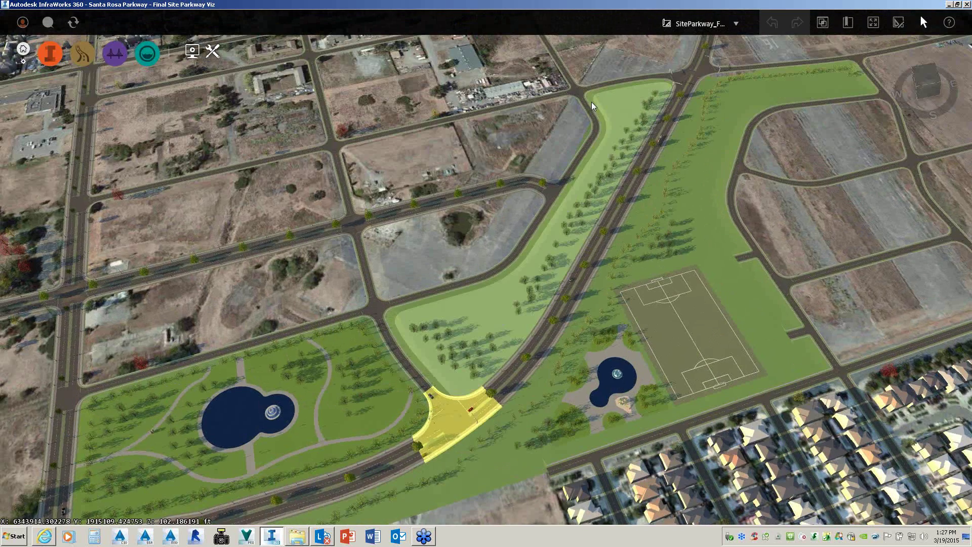
scroll(307, 353, "up", 2)
scroll(590, 81, "up", 2)
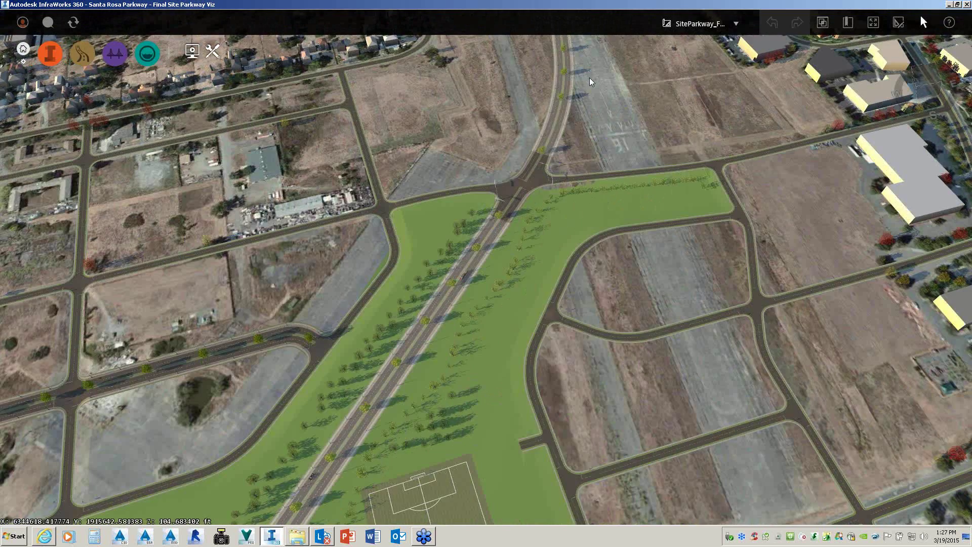
left_click_drag(590, 81, 536, 255)
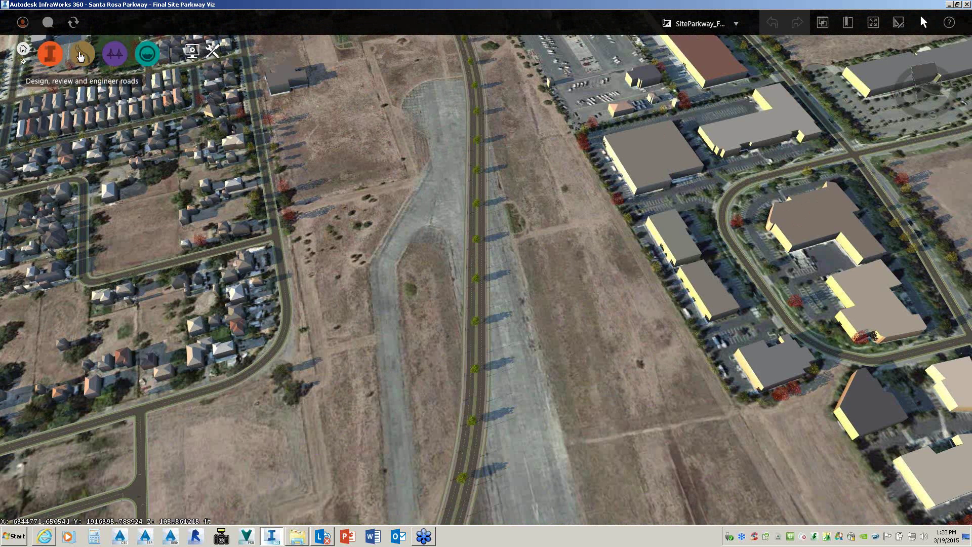
left_click(80, 55)
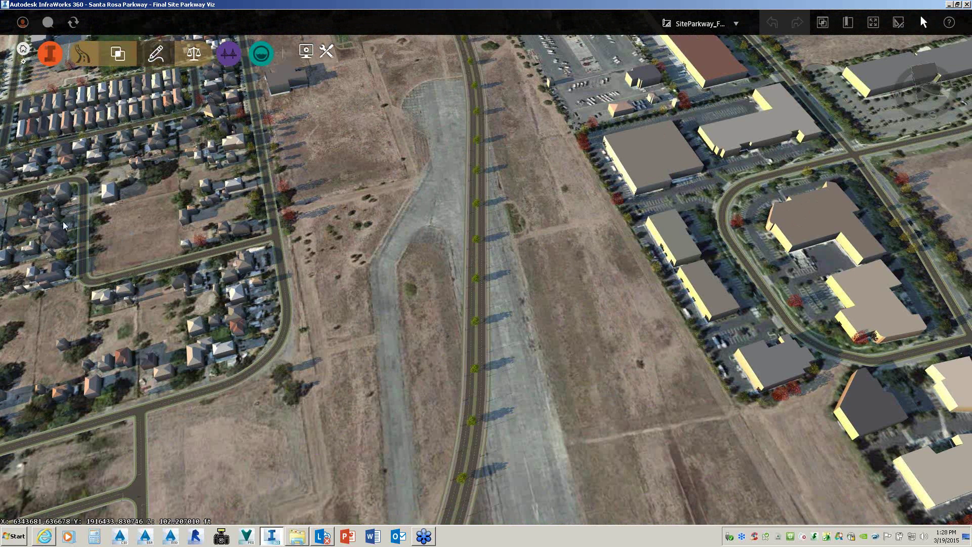
left_click(82, 53)
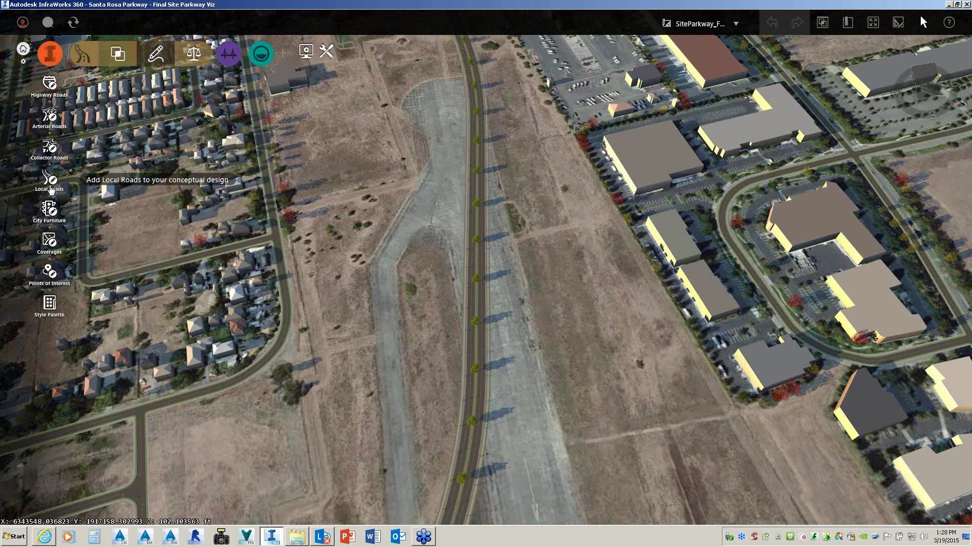
left_click(61, 188)
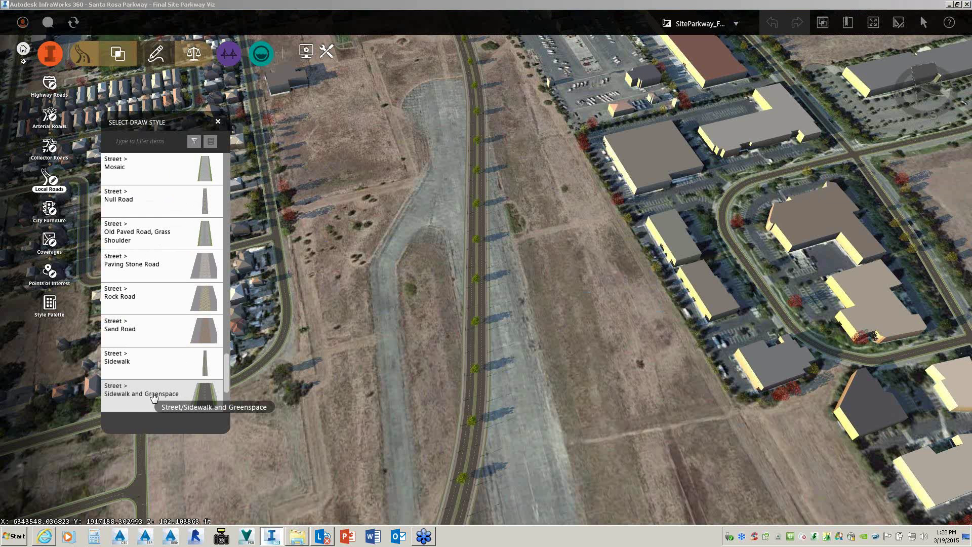
left_click(179, 390)
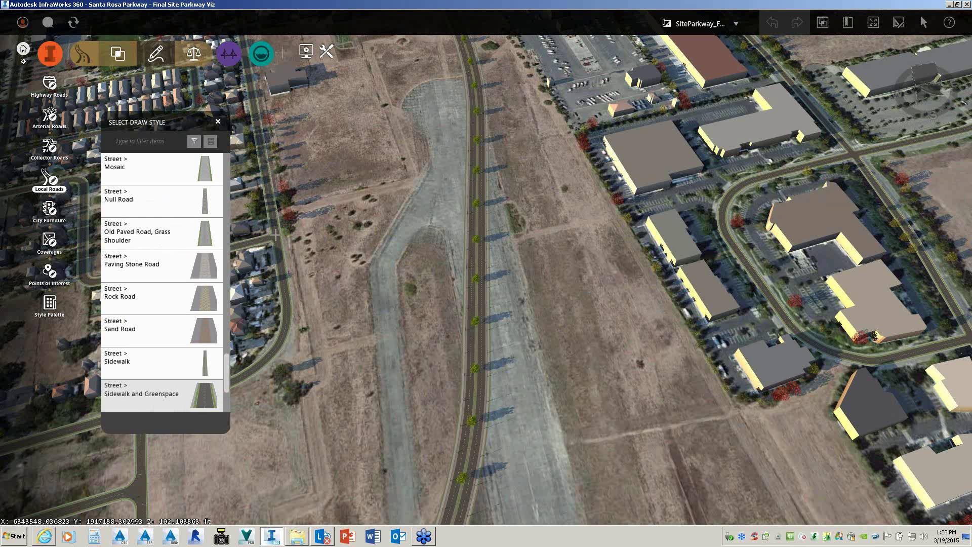
Step: Draw the local road from the residential street across the parkway, curving down to the cross street near the warehouses, about 2026 ft long
mouse_move(229, 244)
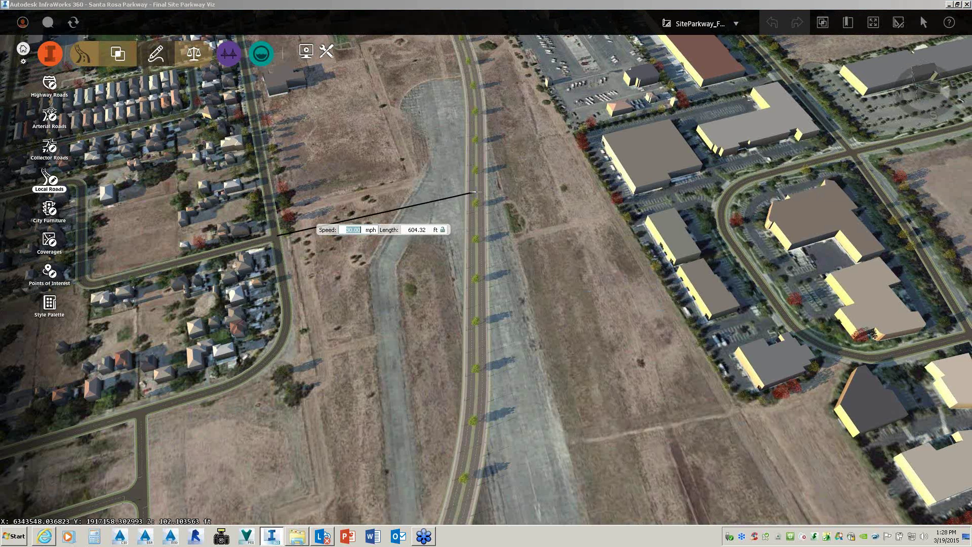
left_click(475, 193)
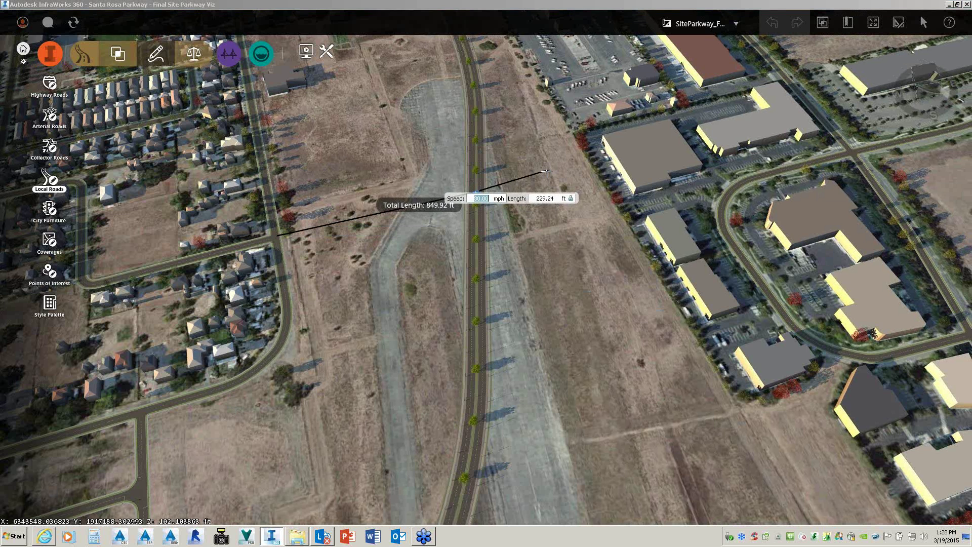
left_click(548, 170)
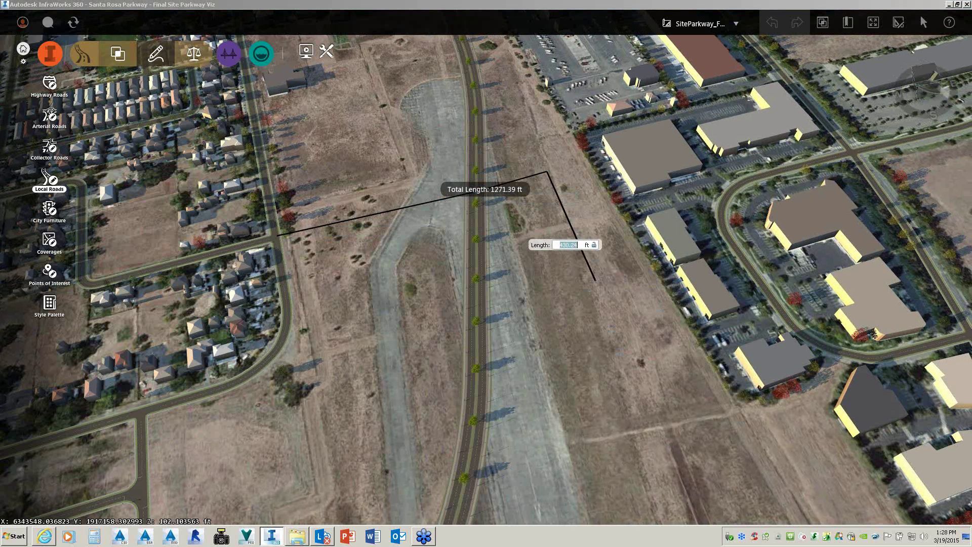
left_click(593, 269)
key("BackSpace")
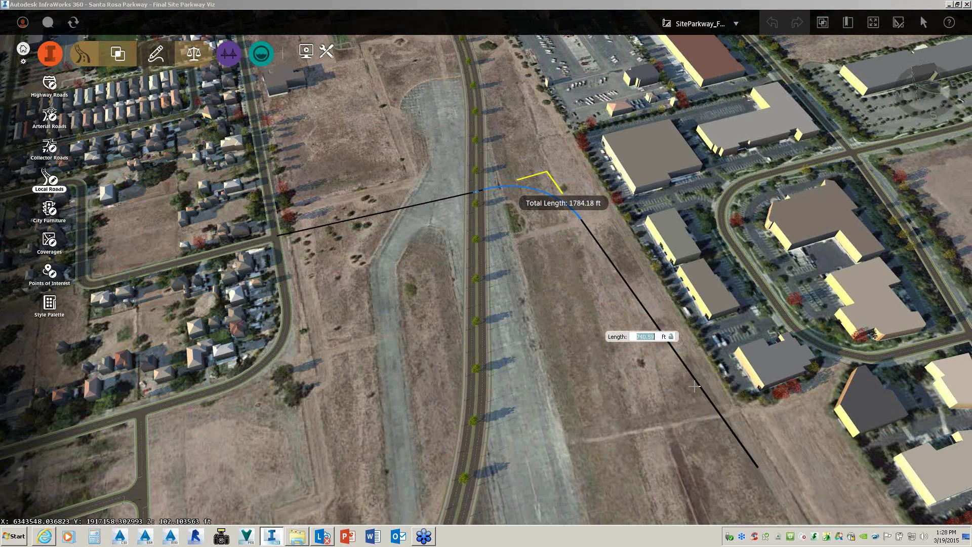
middle_click_drag(694, 386, 527, 205)
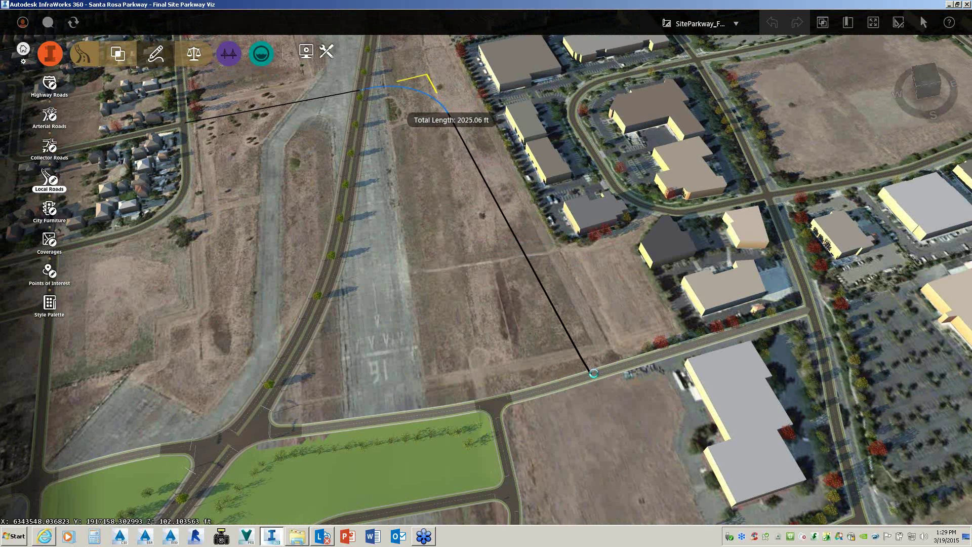
double_click(594, 373)
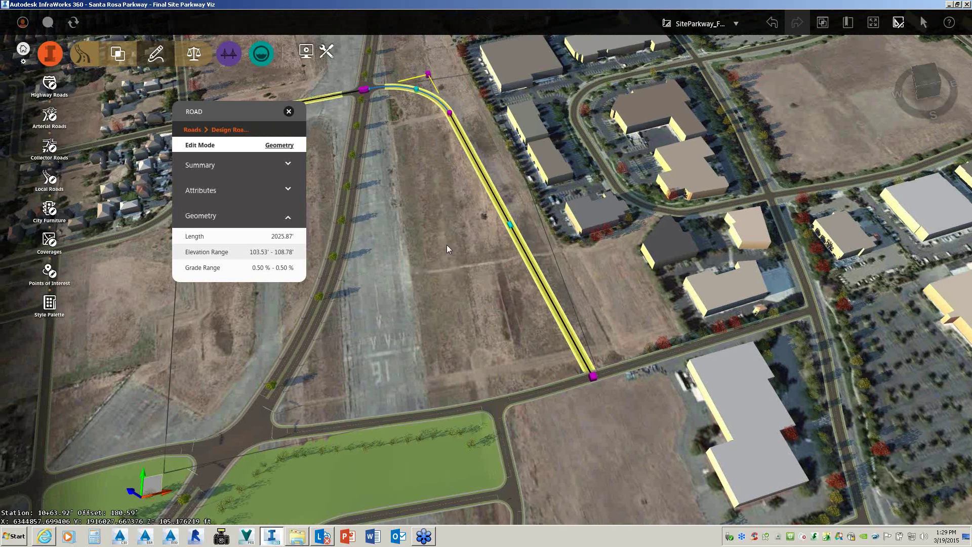
Step: Examine the crossing of the new local road with the parkway up close and deselect the road
left_click_drag(446, 244, 493, 524)
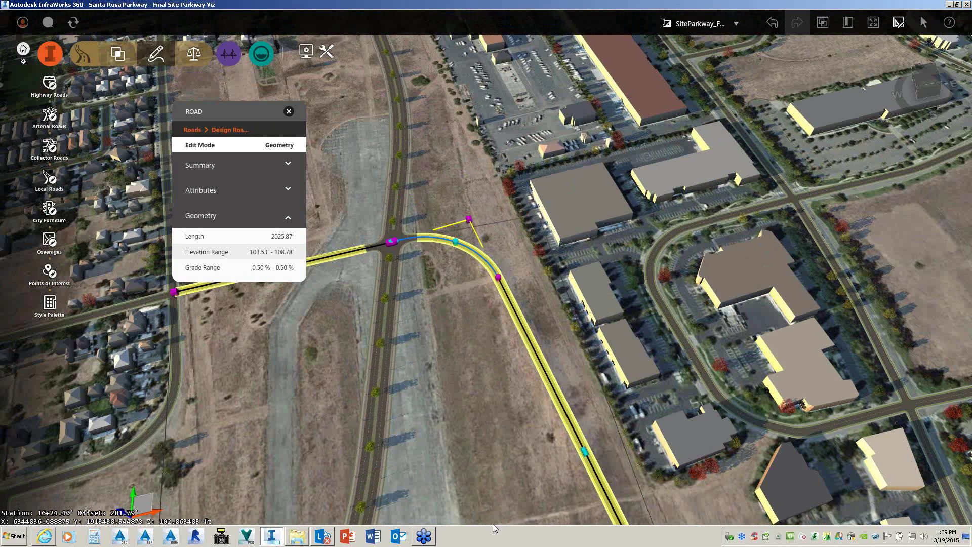
middle_click_drag(493, 523, 498, 542)
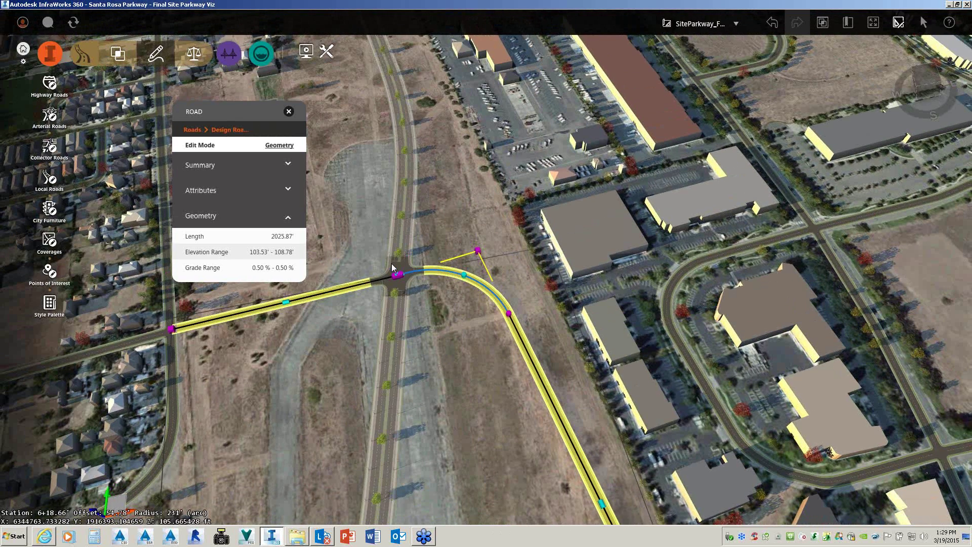
scroll(391, 263, "up", 5)
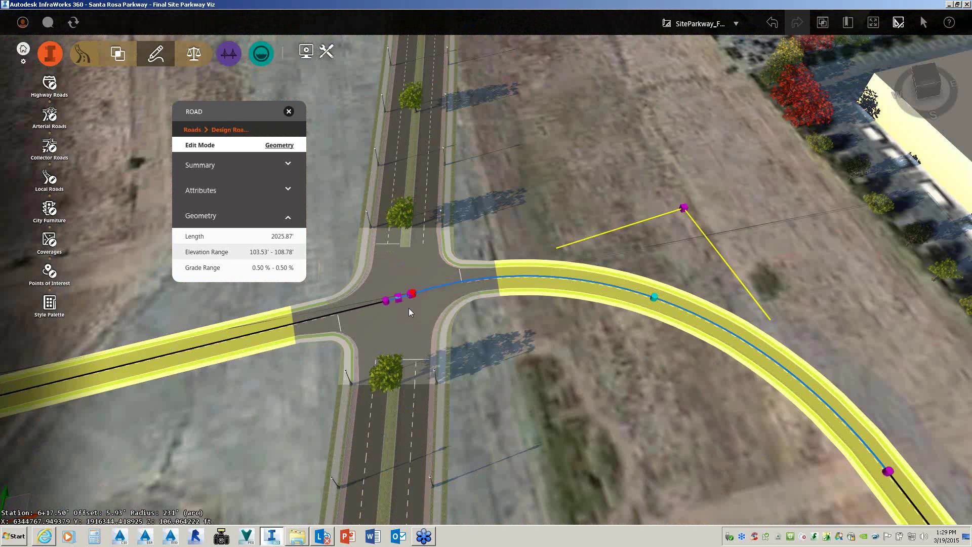
left_click(513, 220)
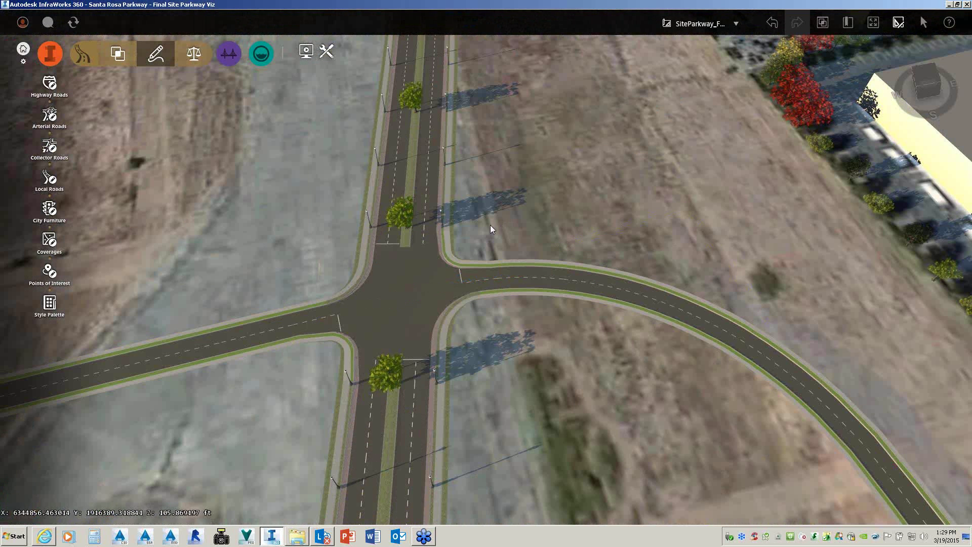
Step: Set the design vehicle of the new intersection between the local road and the parkway to WB-67
left_click(412, 291)
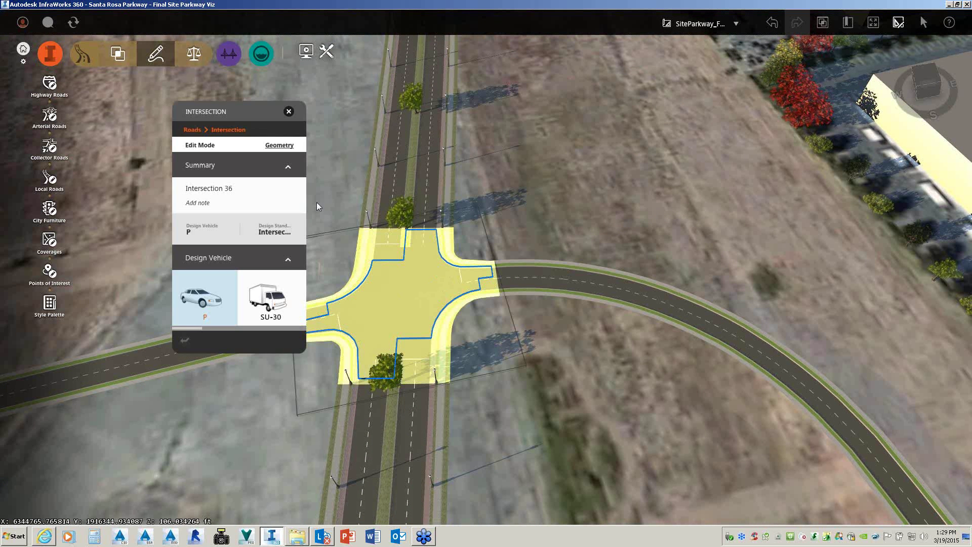
left_click_drag(259, 111, 192, 96)
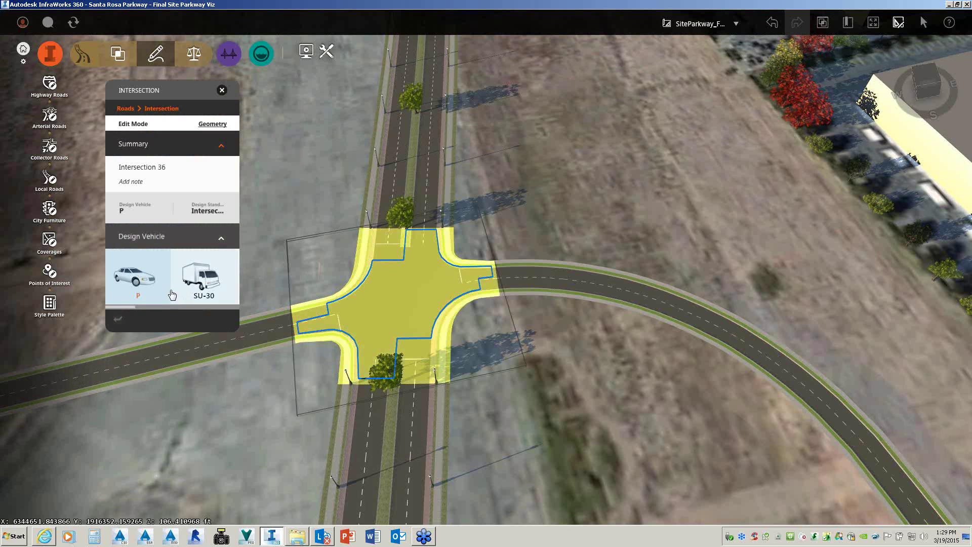
left_click(167, 306)
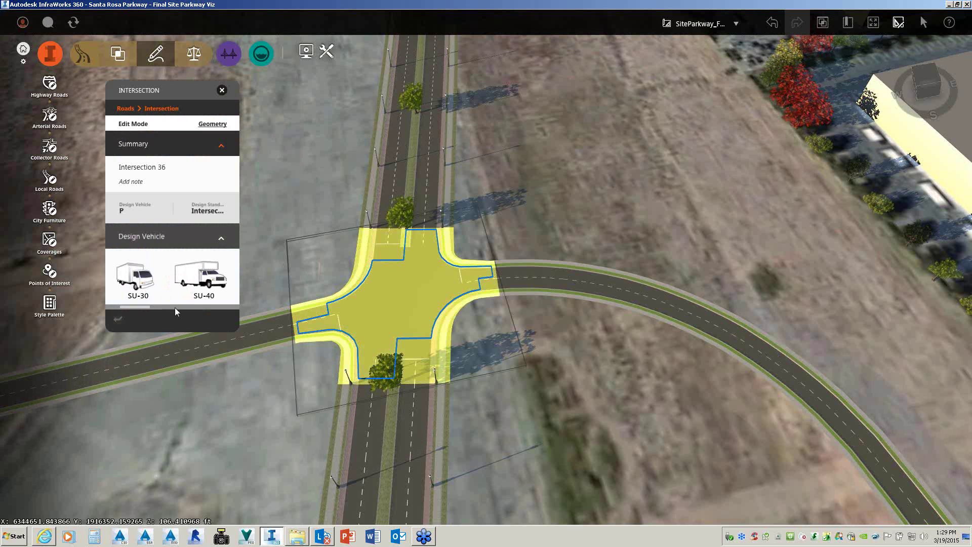
left_click(209, 307)
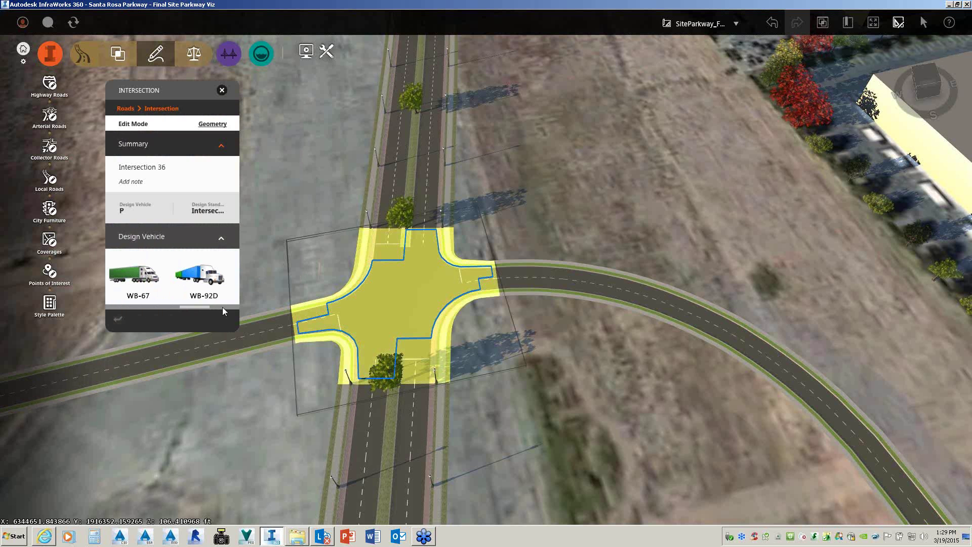
left_click(223, 307)
left_click(177, 308)
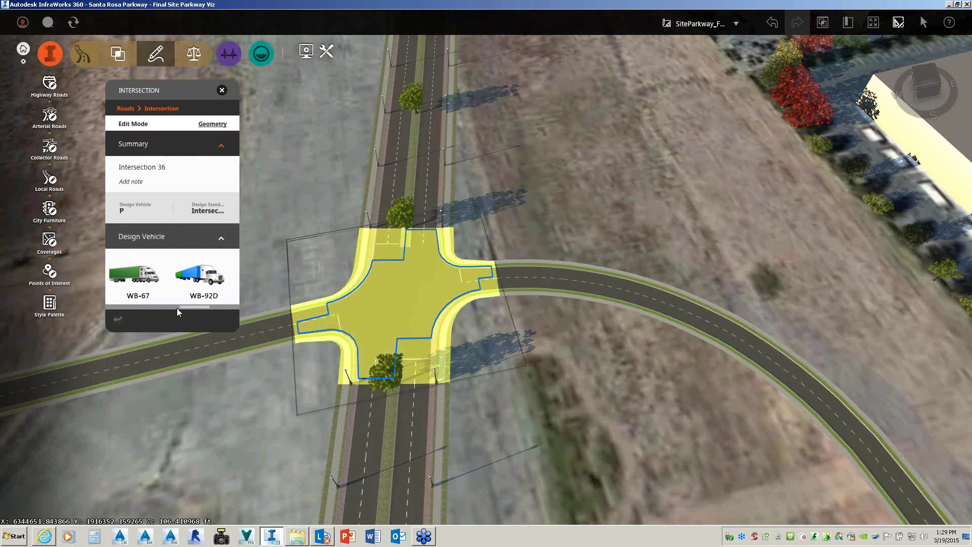
left_click(137, 282)
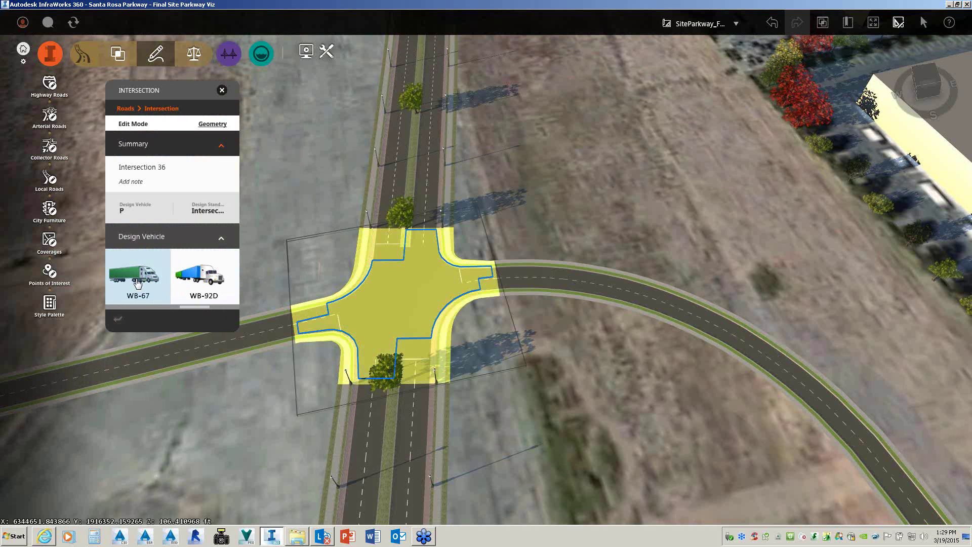
left_click(137, 282)
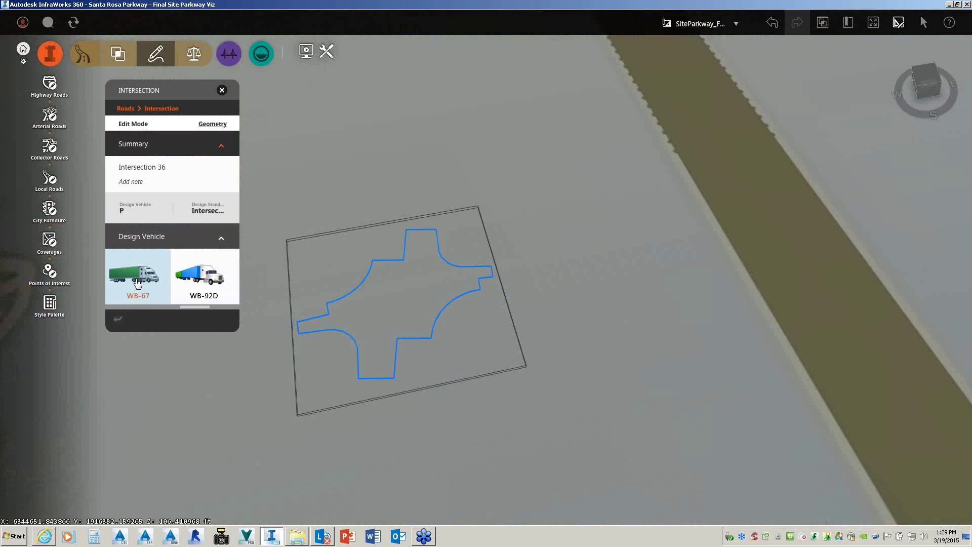
scroll(436, 278, "up", 5)
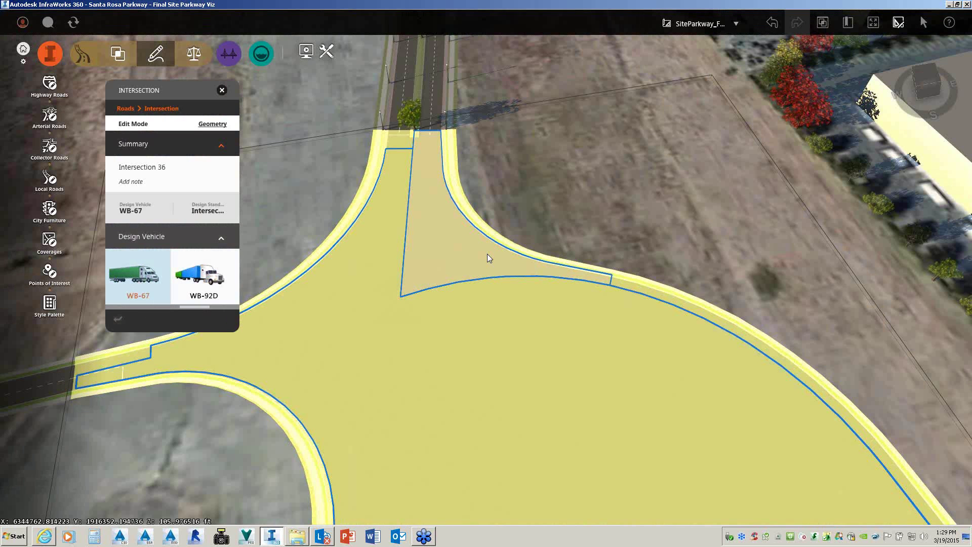
scroll(618, 230, "down", 5)
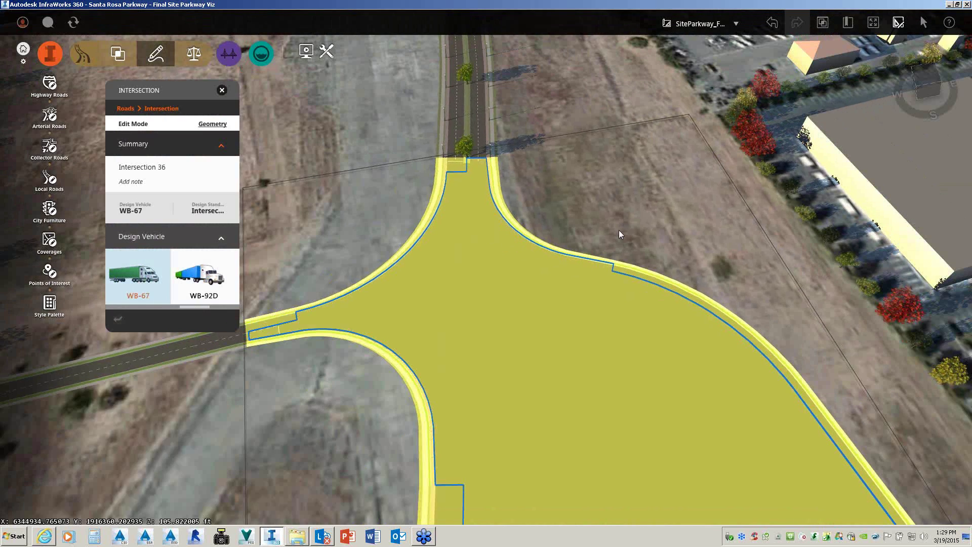
Step: Set the design vehicle of the intersection between the local road and the parkway to P and deselect the intersection
scroll(619, 230, "down", 3)
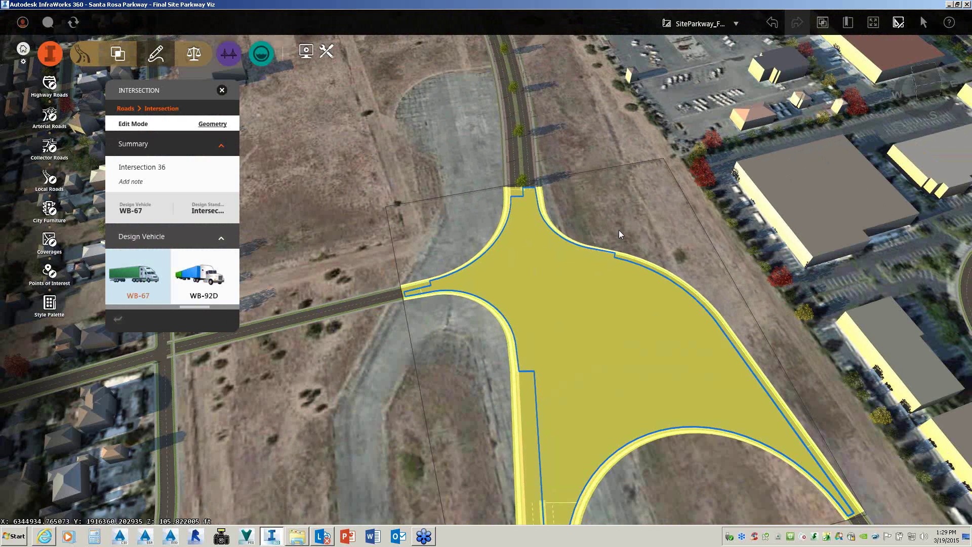
scroll(619, 231, "down", 2)
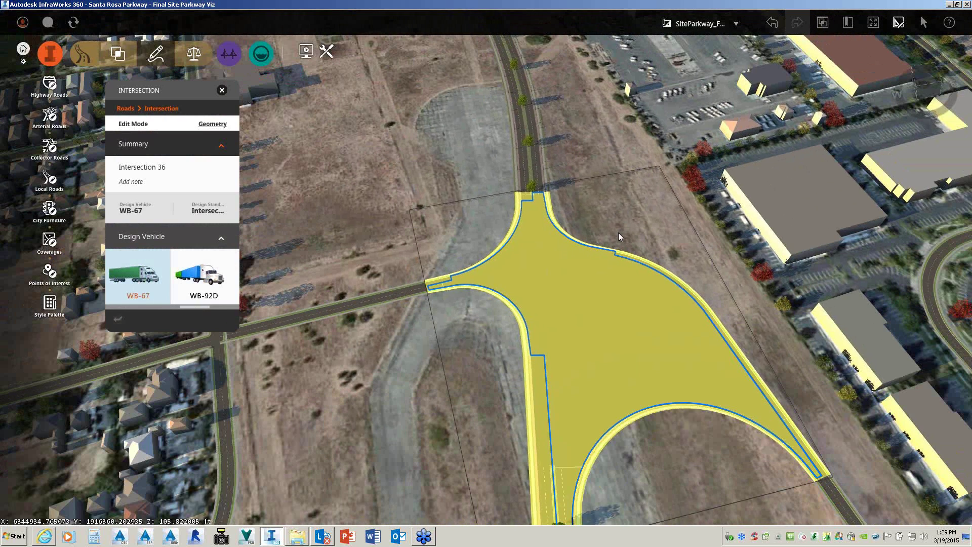
scroll(619, 232, "down", 2)
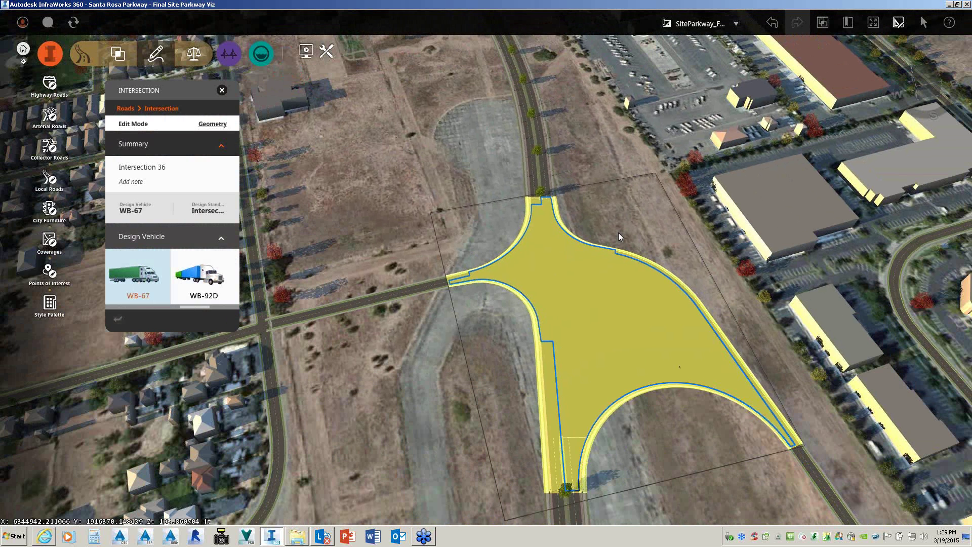
scroll(618, 233, "down", 1)
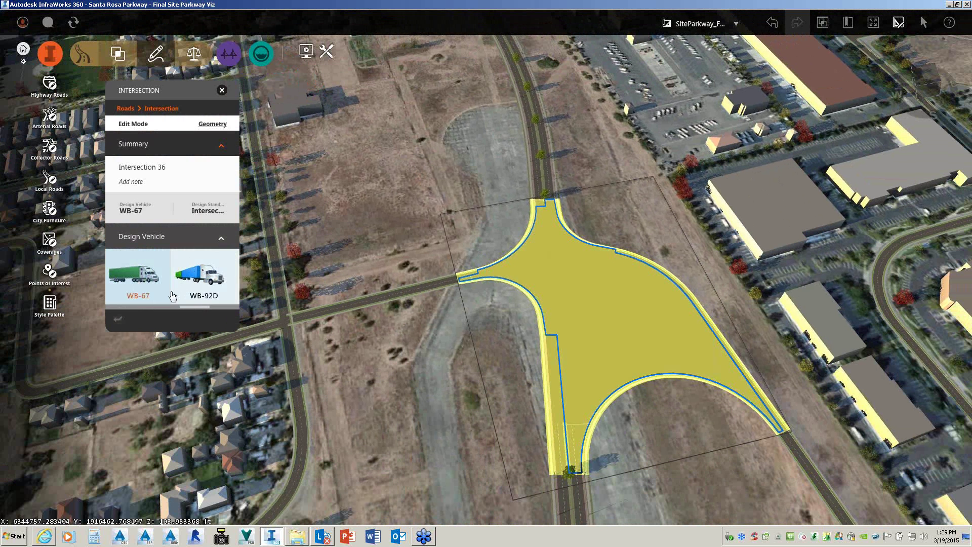
left_click(127, 307)
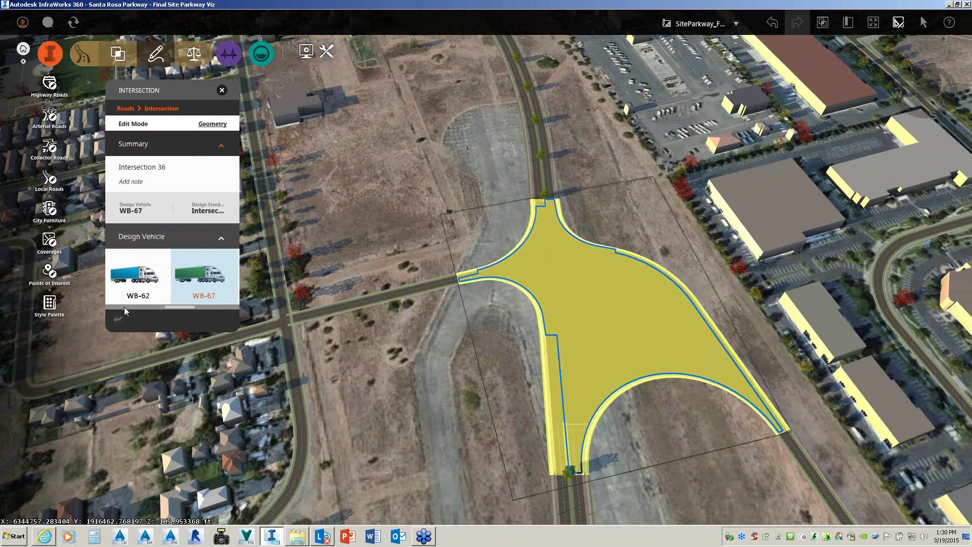
left_click(125, 308)
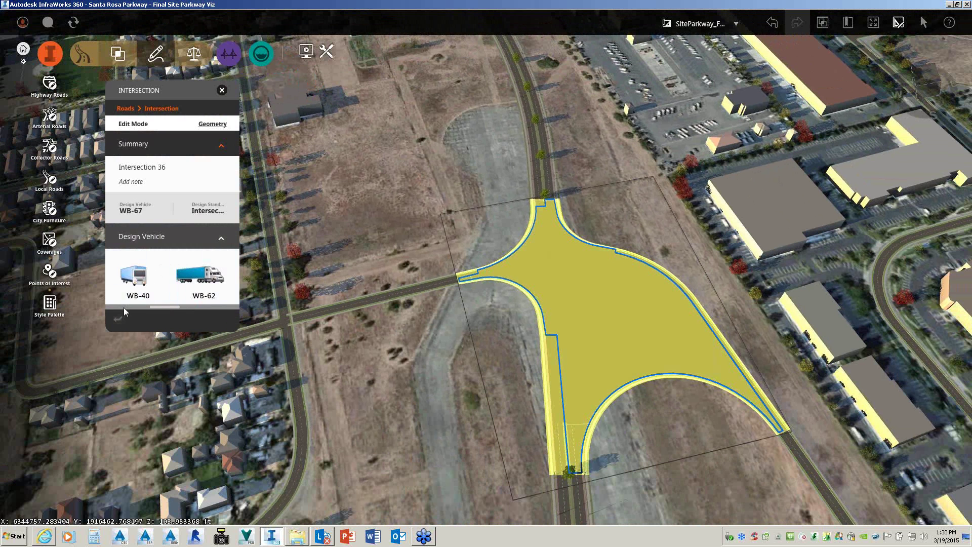
left_click(124, 308)
left_click(120, 307)
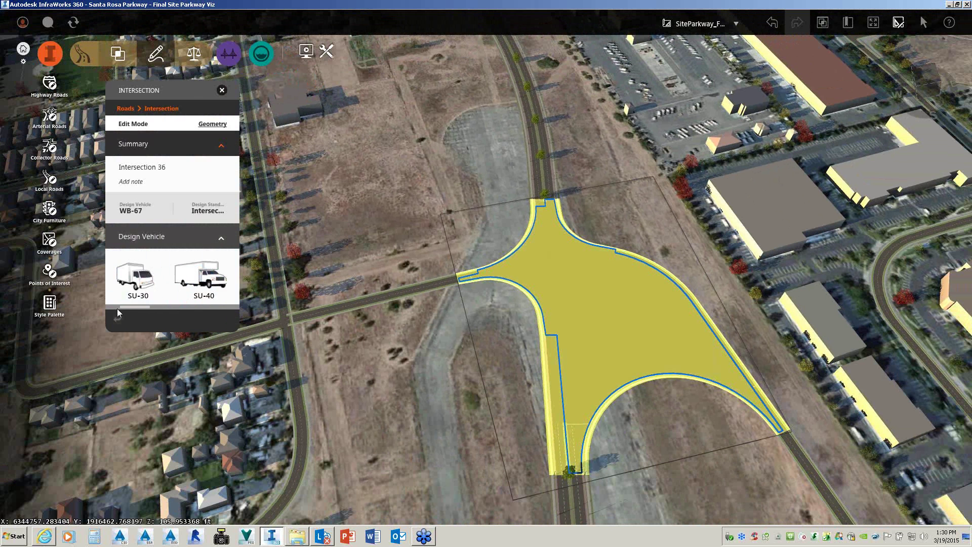
left_click(117, 308)
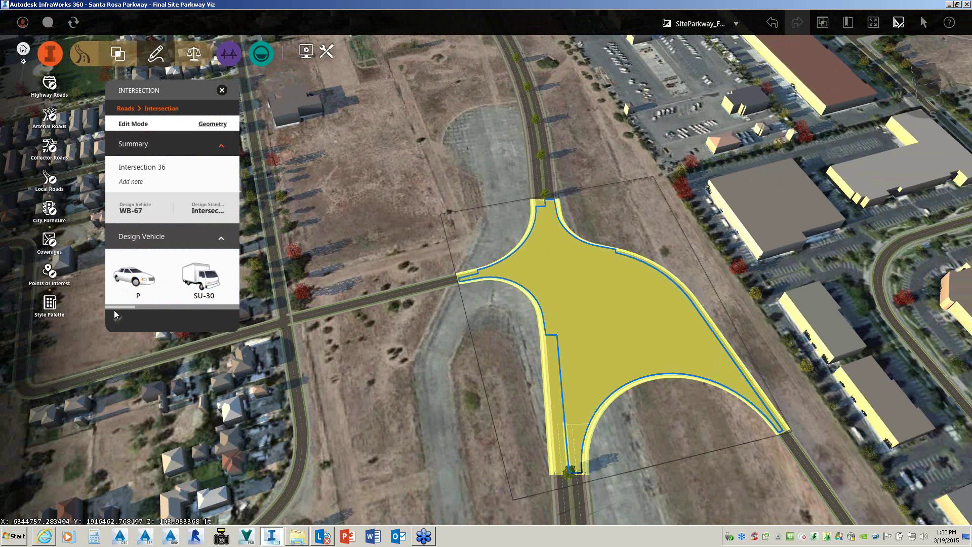
left_click(144, 276)
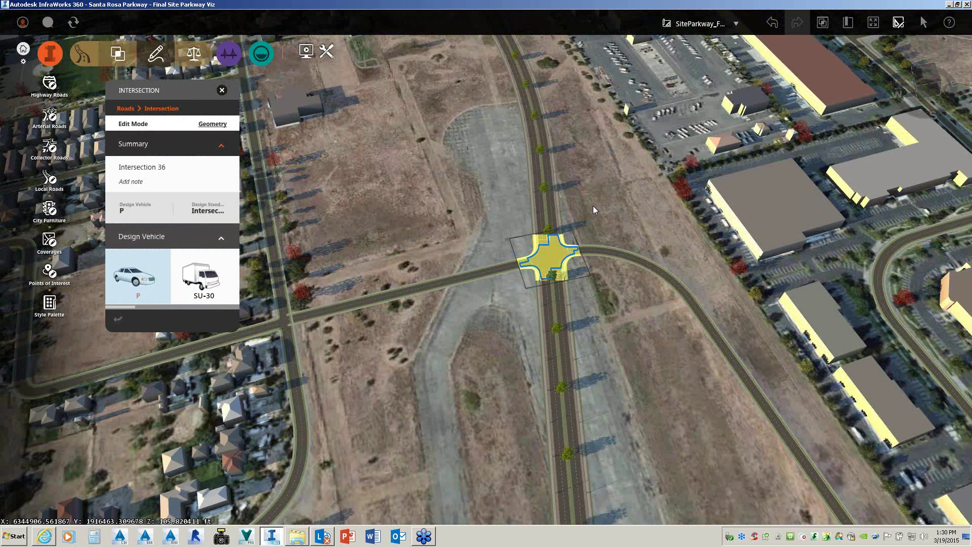
left_click(593, 206)
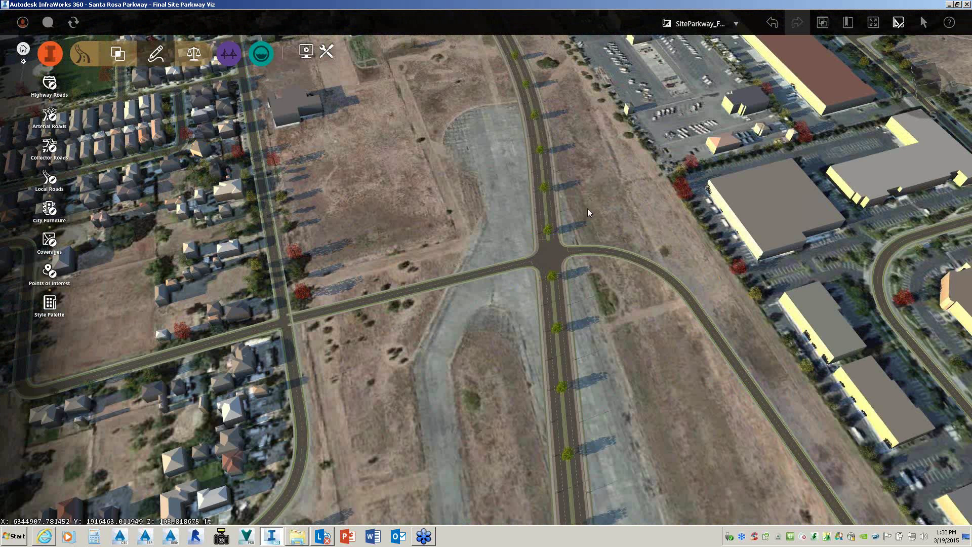
Step: Open the Civil 3D drawing sheet generation settings, review the road plan production options and cancel without creating drawings
scroll(568, 268, "up", 5)
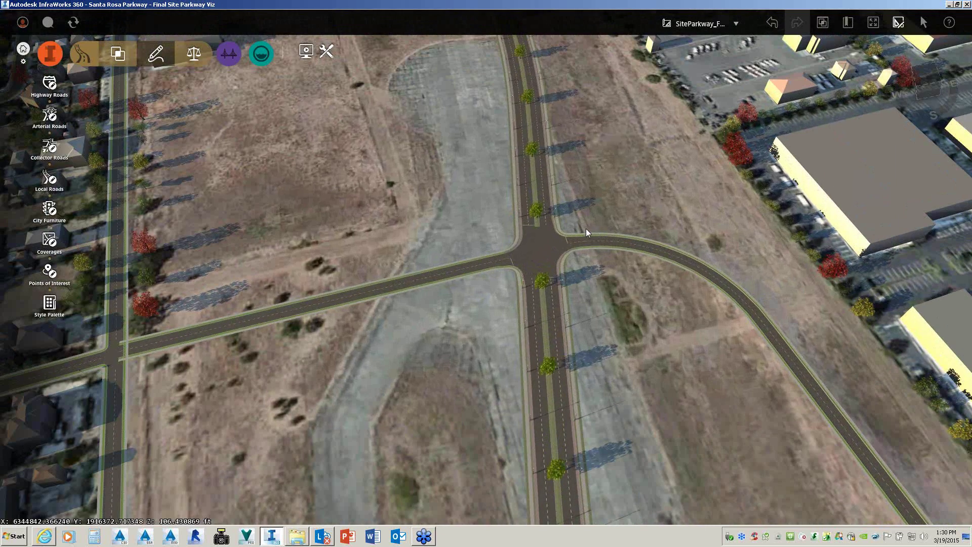
scroll(593, 219, "down", 2)
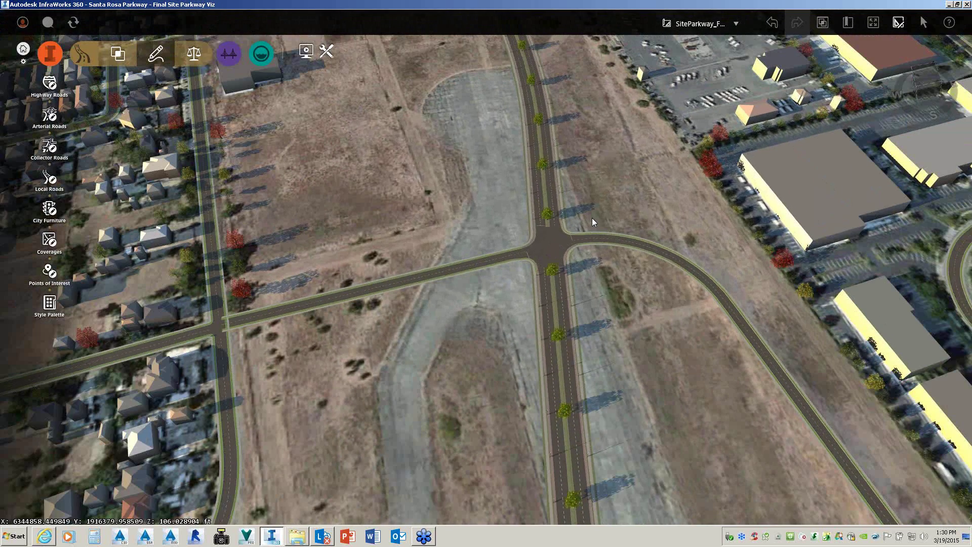
scroll(592, 218, "down", 2)
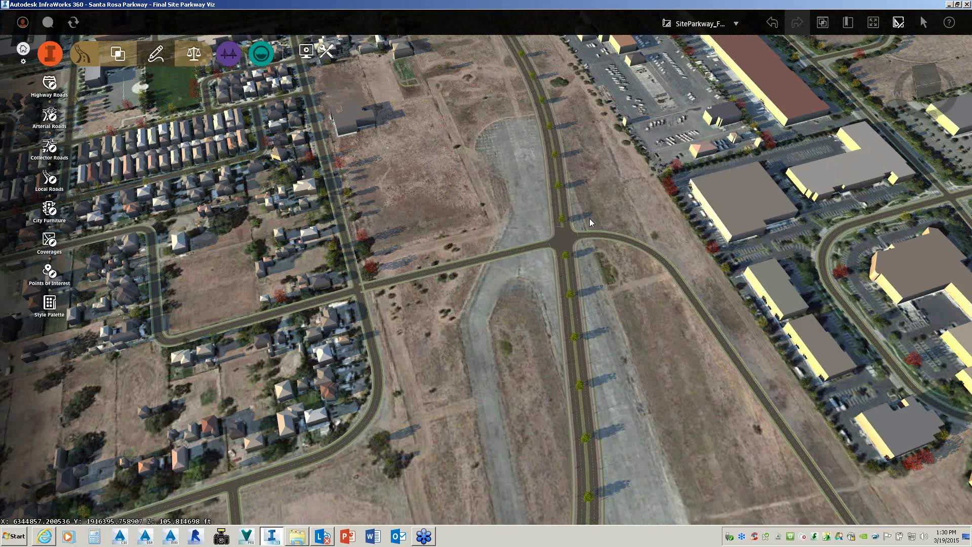
left_click_drag(641, 302, 621, 235)
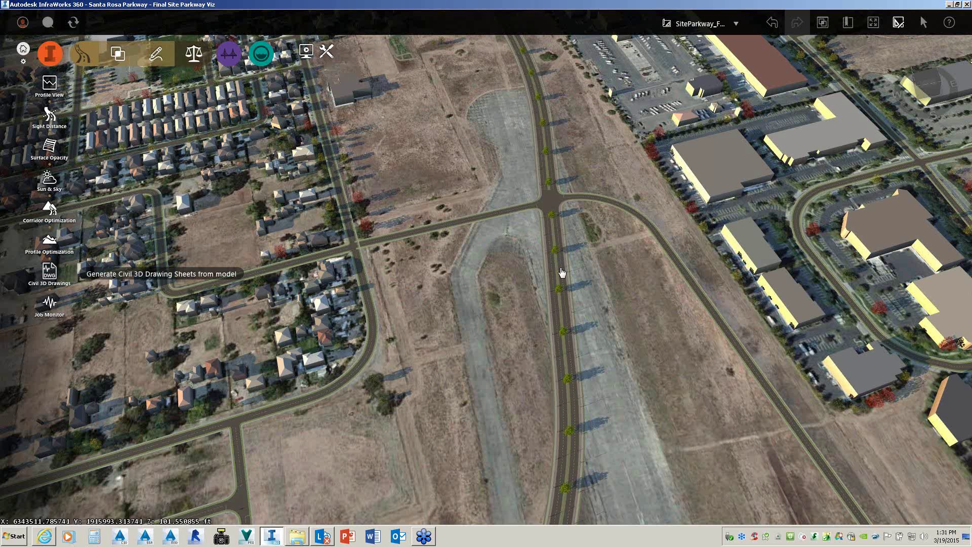
left_click(187, 286)
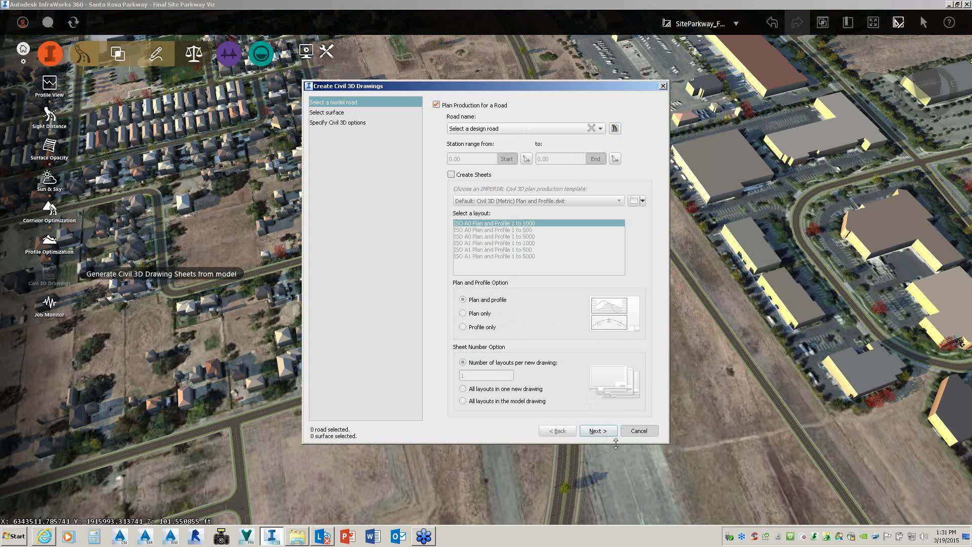
left_click(639, 431)
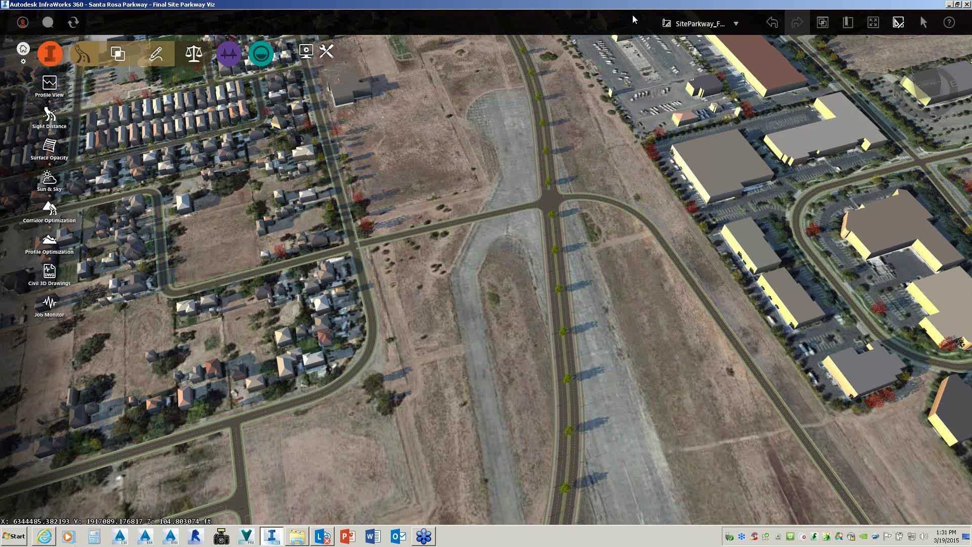
Step: Switch the active proposal to testcorridorincluded and examine the whole site around the park and the old runway
left_click(735, 23)
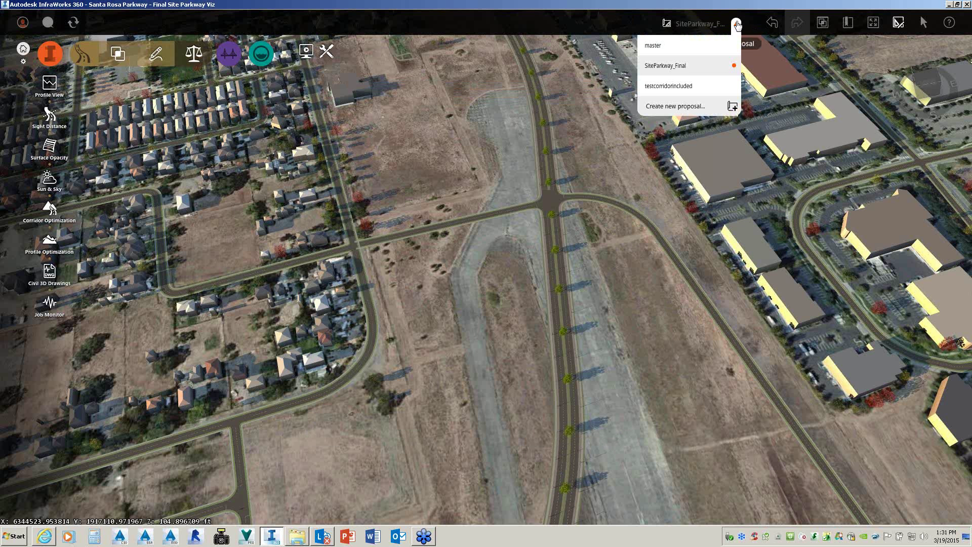
left_click(670, 86)
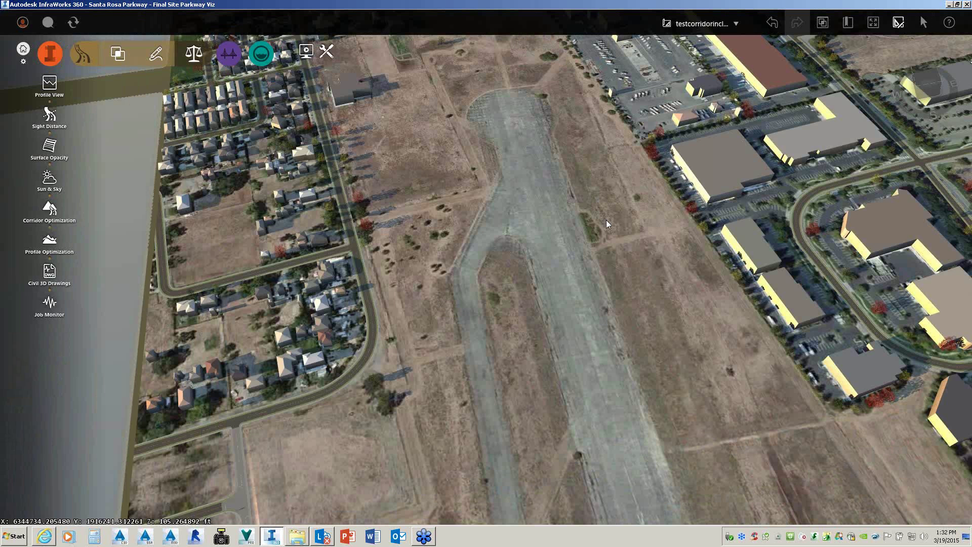
scroll(606, 220, "down", 2)
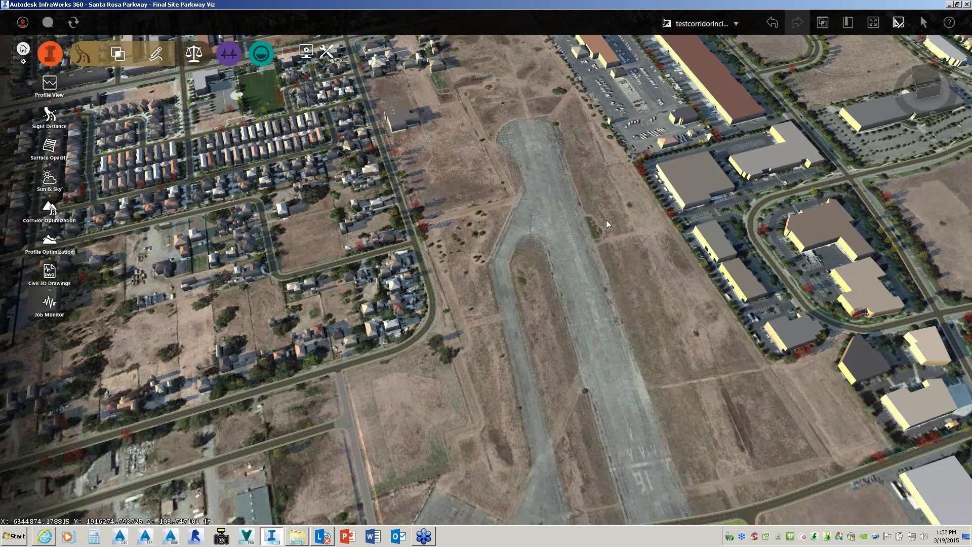
scroll(604, 220, "down", 1)
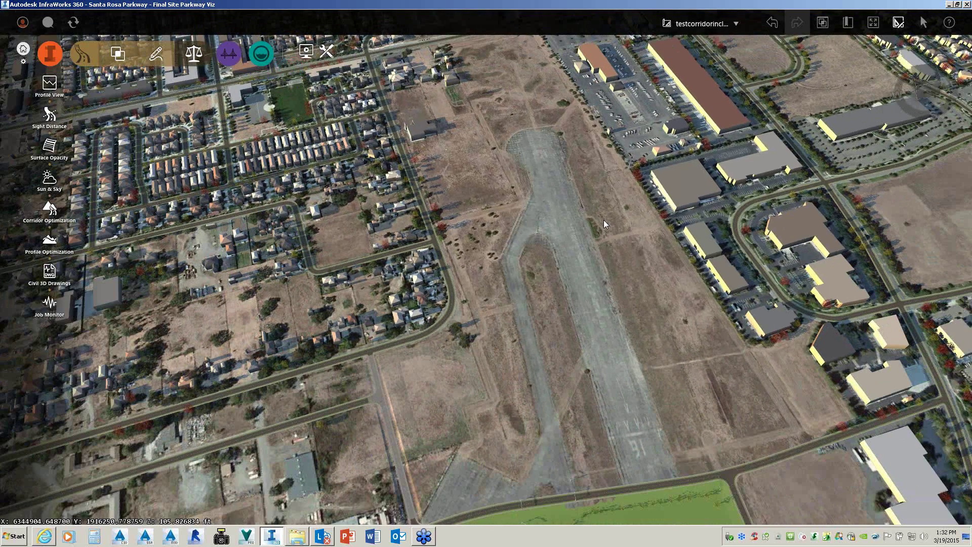
scroll(603, 220, "down", 1)
scroll(603, 220, "down", 1)
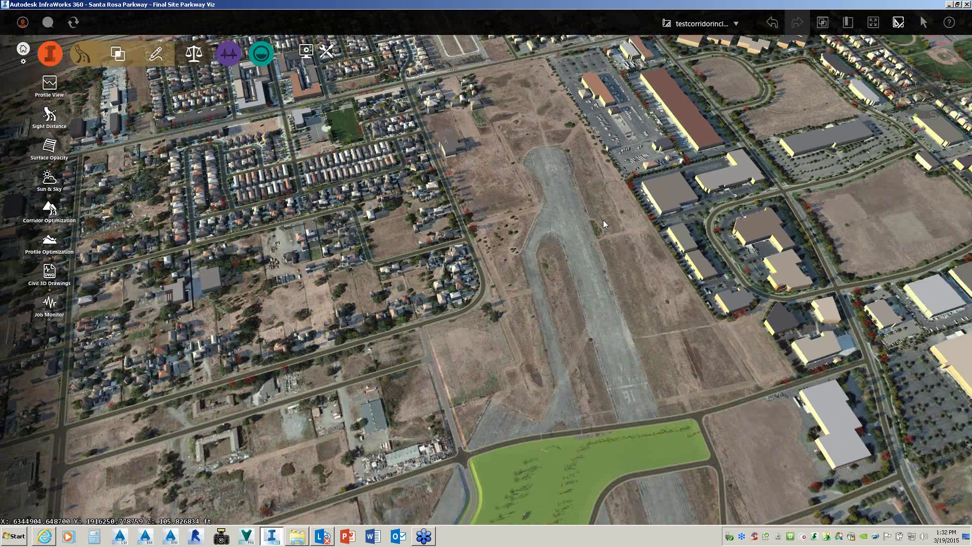
scroll(603, 220, "down", 1)
scroll(602, 220, "down", 1)
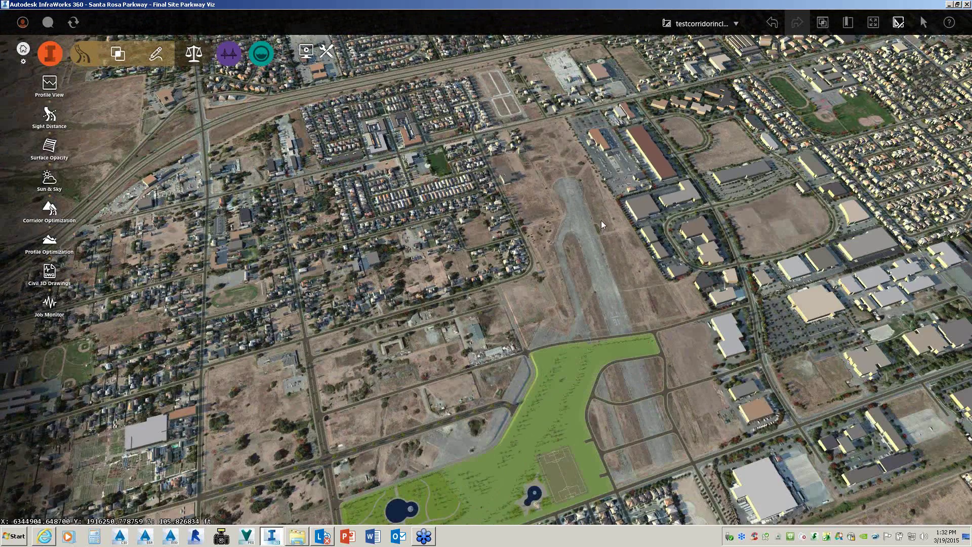
scroll(601, 220, "down", 1)
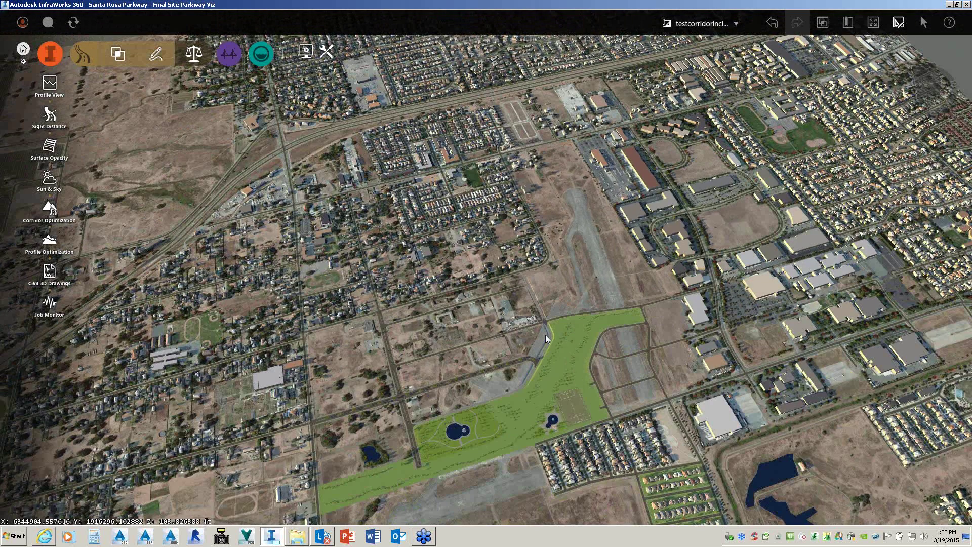
scroll(545, 335, "down", 1)
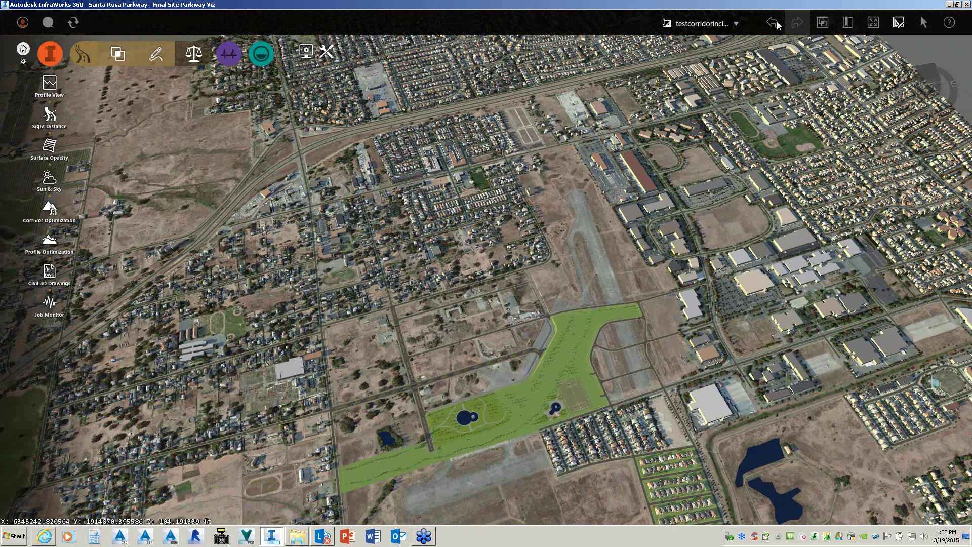
Step: Switch the active proposal back to SiteParkway_Final and clear the selection in the model
left_click(735, 25)
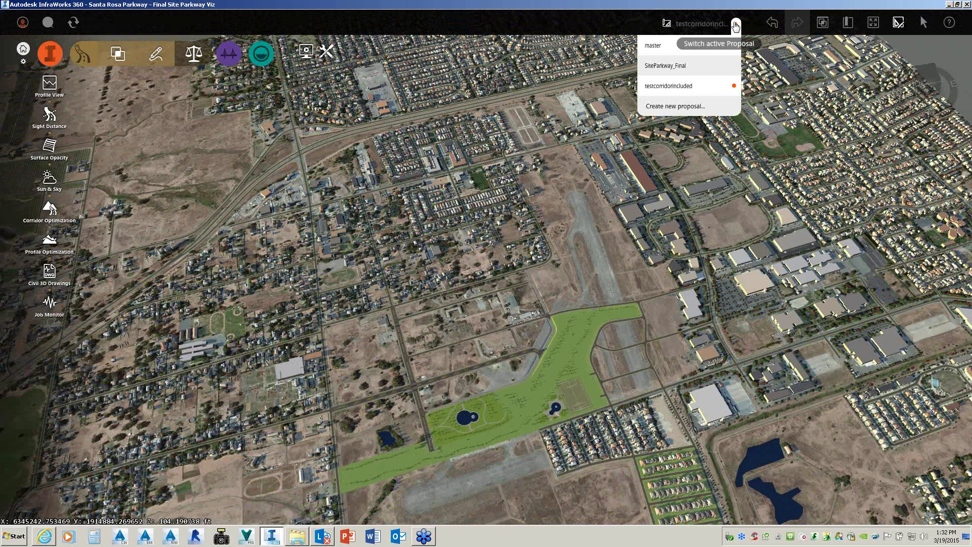
left_click(659, 66)
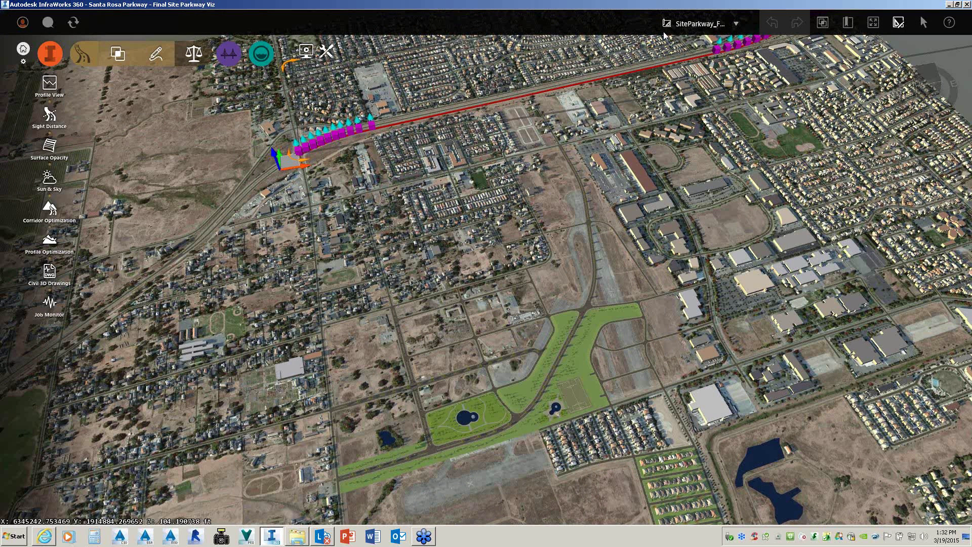
left_click(576, 132)
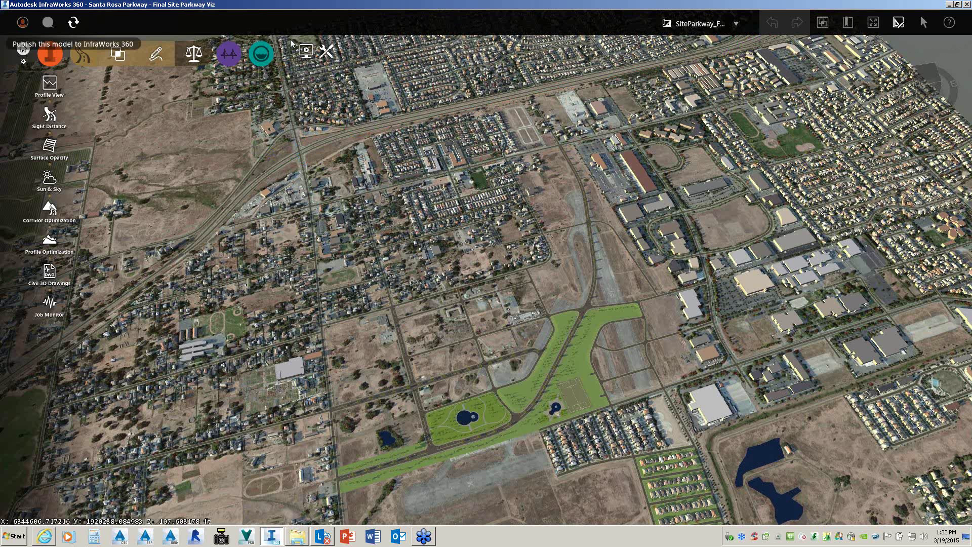
Step: Open the Storyboard Creator and play New Storyboard through to its end, pausing it once partway
left_click(313, 57)
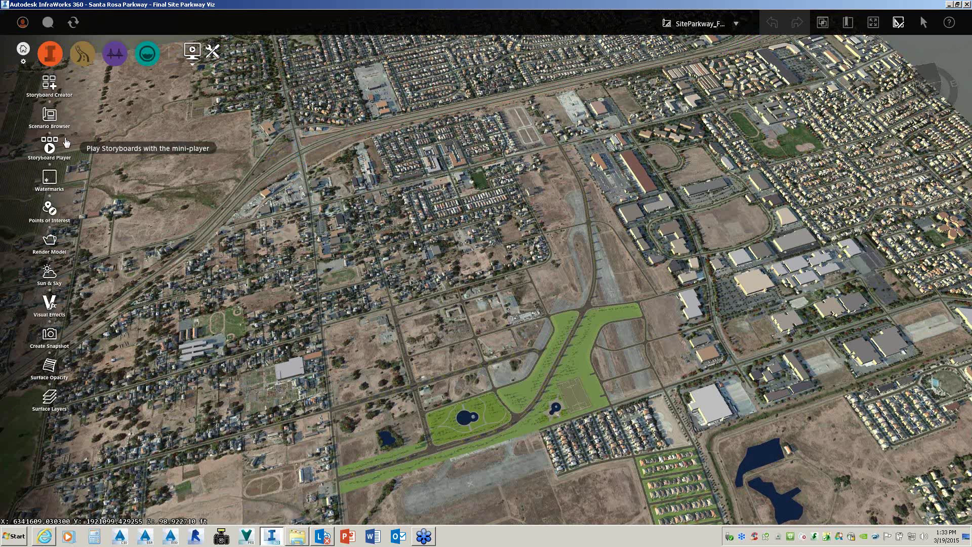
left_click(54, 85)
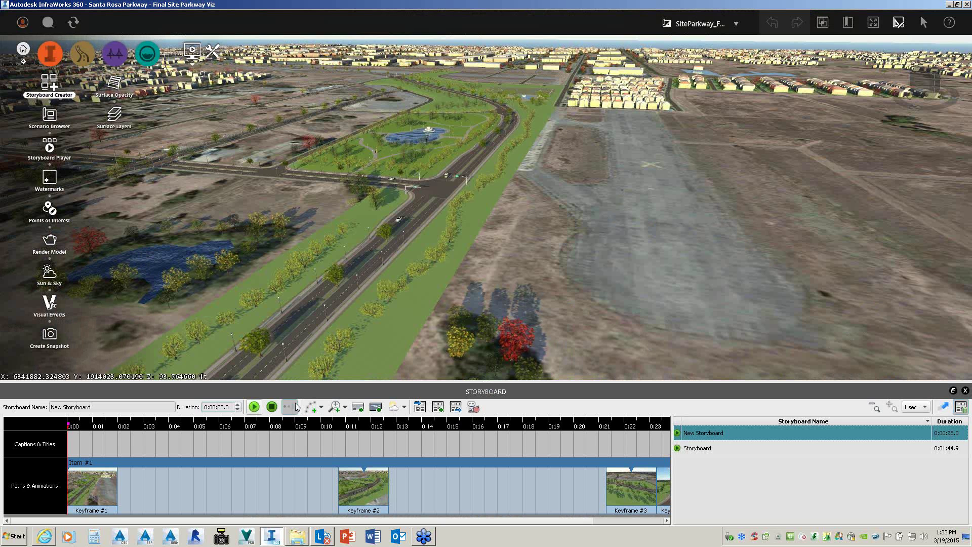
left_click(254, 407)
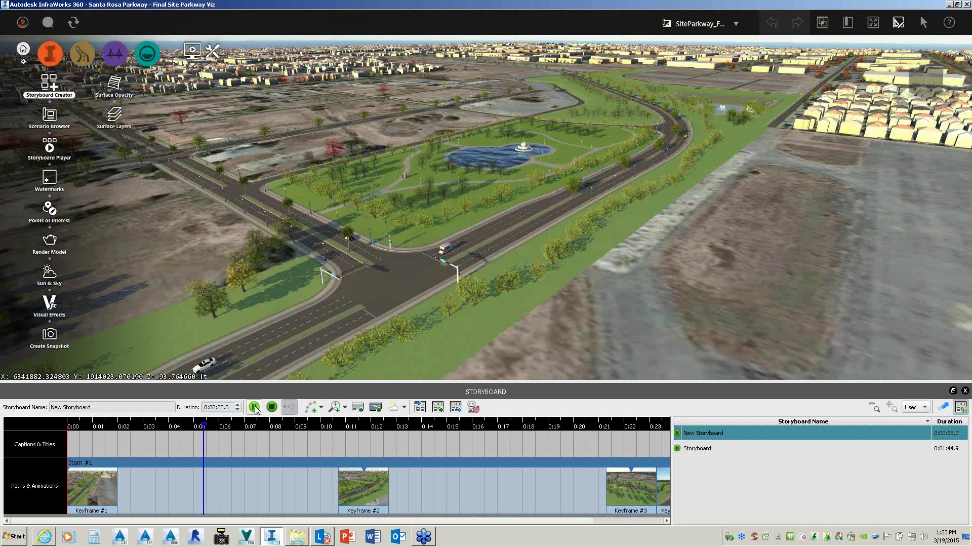
left_click(254, 407)
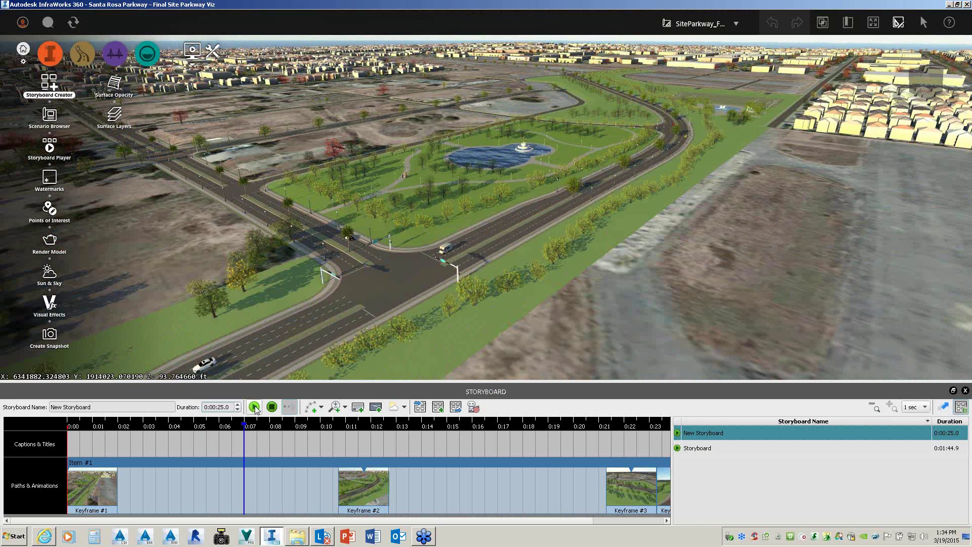
left_click(255, 407)
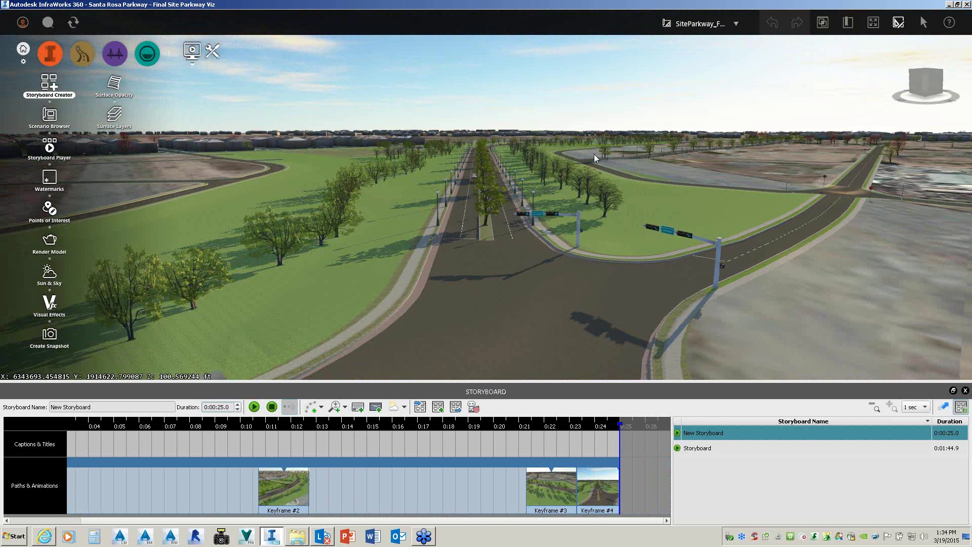
Step: View the signalized parkway intersection from farther back and close the storyboard editor
scroll(521, 184, "down", 3)
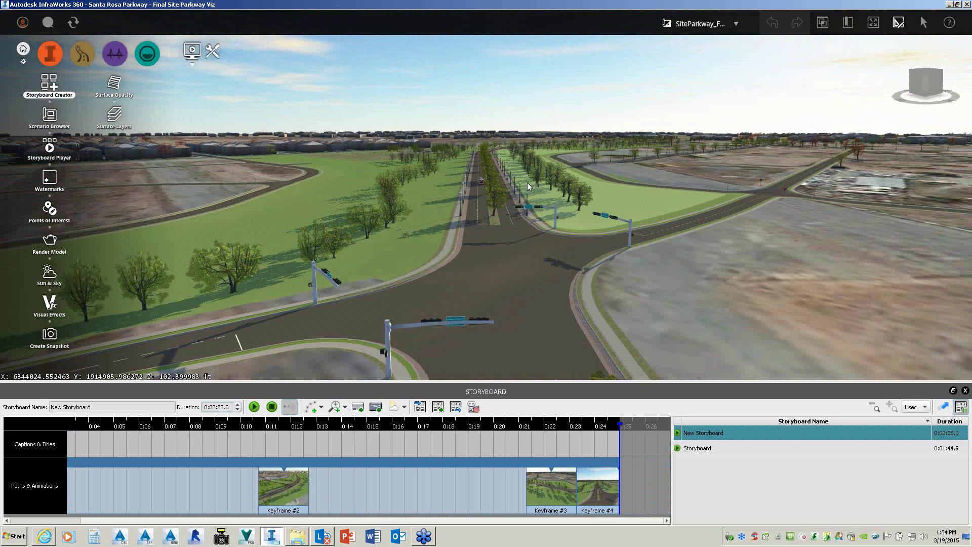
scroll(527, 184, "down", 2)
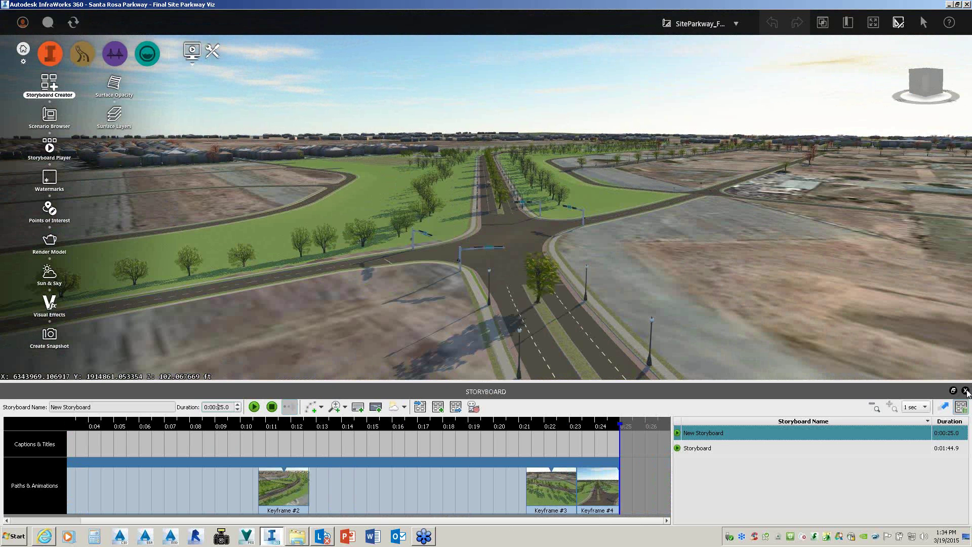
left_click(965, 390)
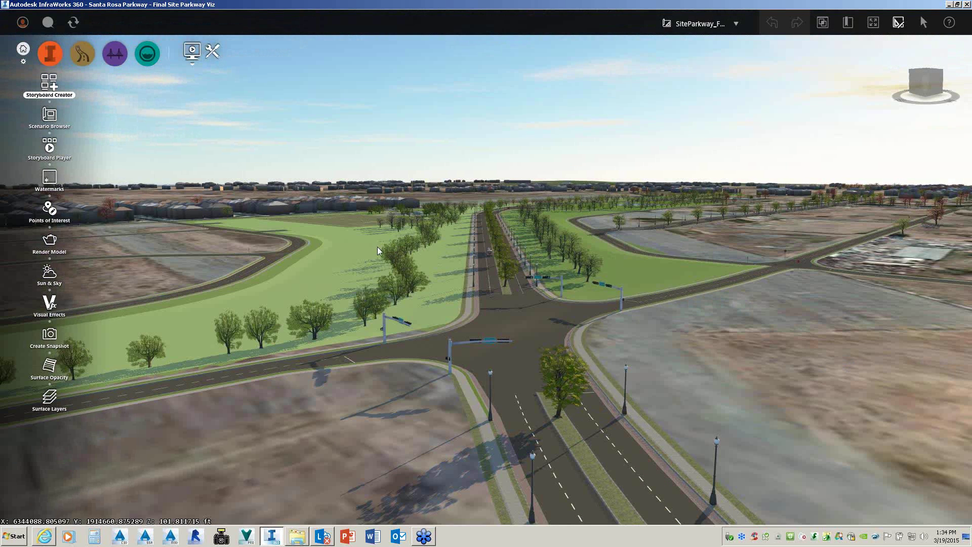
Step: Try a time of day of 18:15 in the sun settings, set the date to 5/2/2015, and bring the scene back to bright daylight
scroll(372, 245, "down", 4)
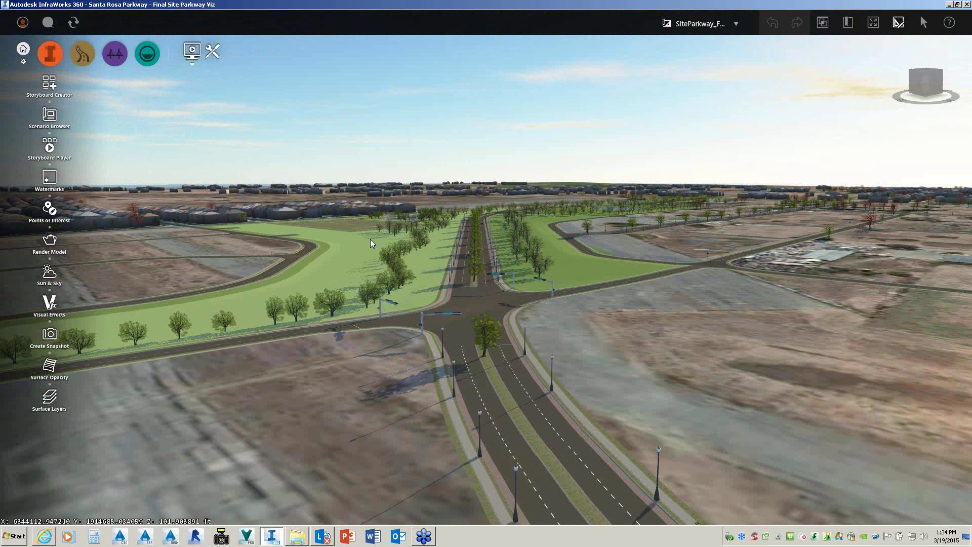
scroll(369, 239, "up", 3)
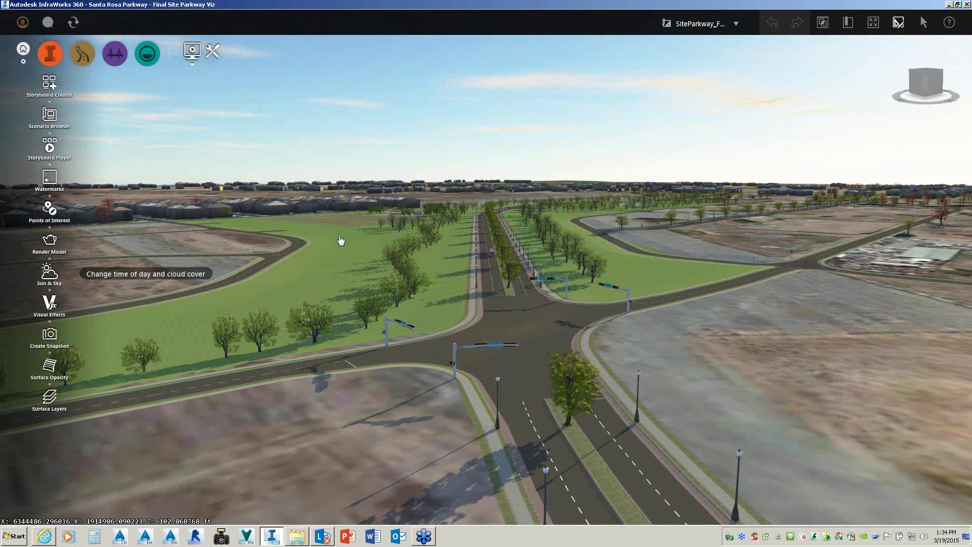
scroll(327, 196, "up", 3)
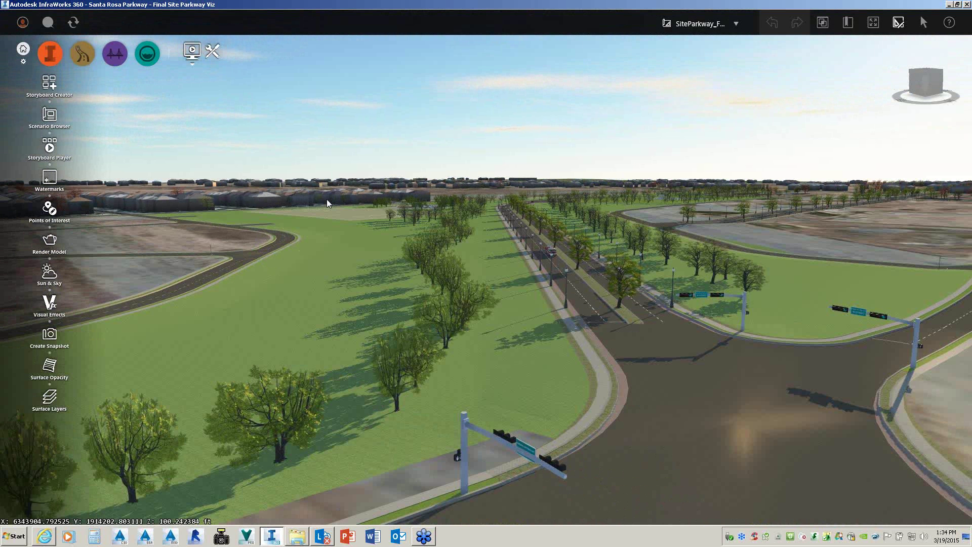
middle_click_drag(499, 332, 573, 361)
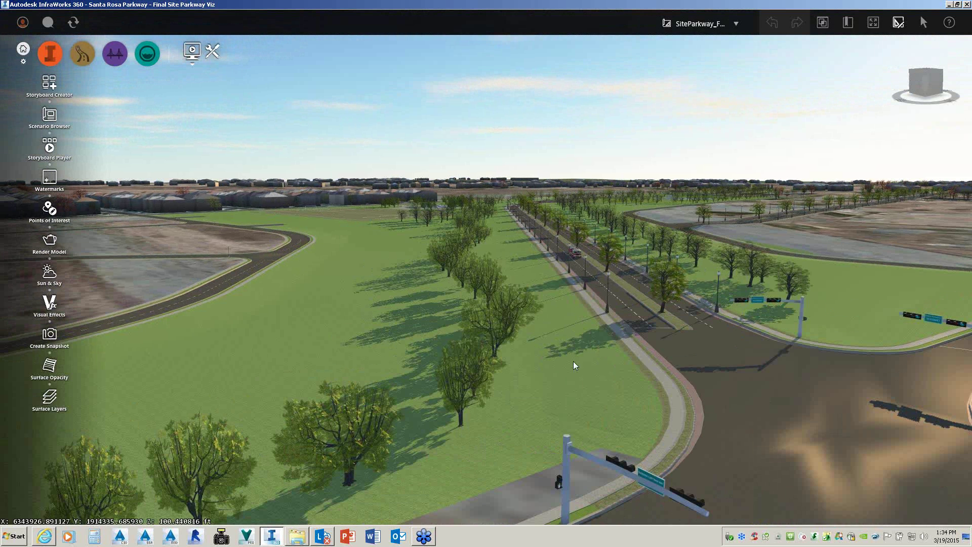
middle_click_drag(370, 211, 534, 241)
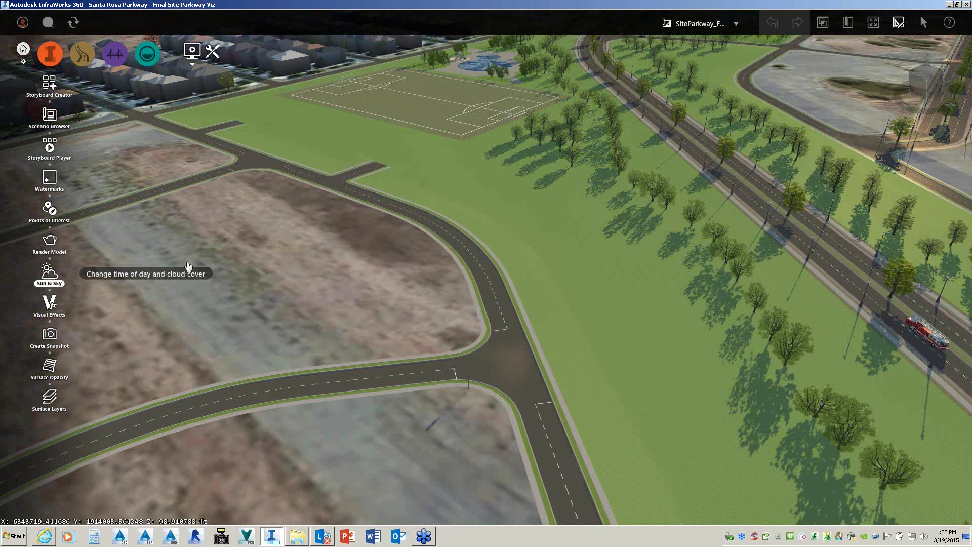
left_click(49, 274)
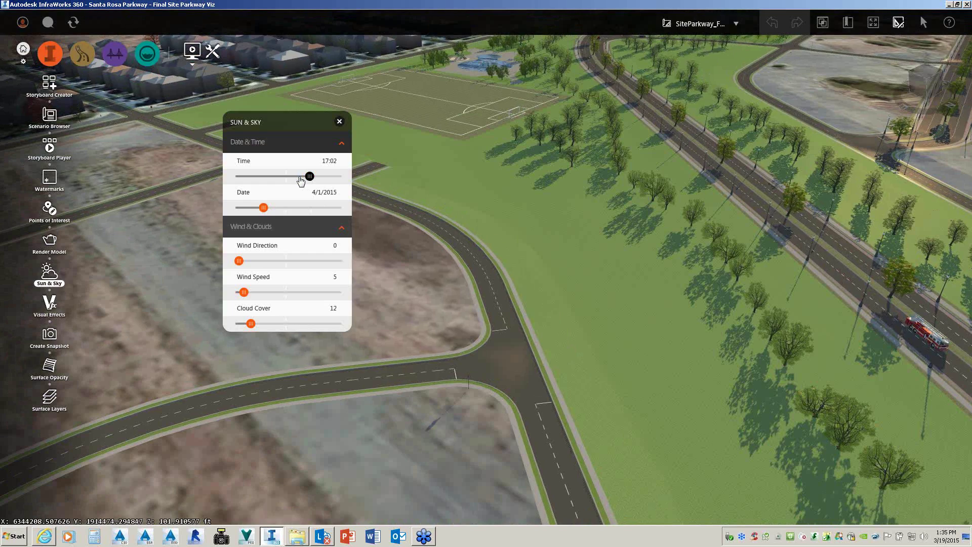
left_click_drag(301, 180, 325, 182)
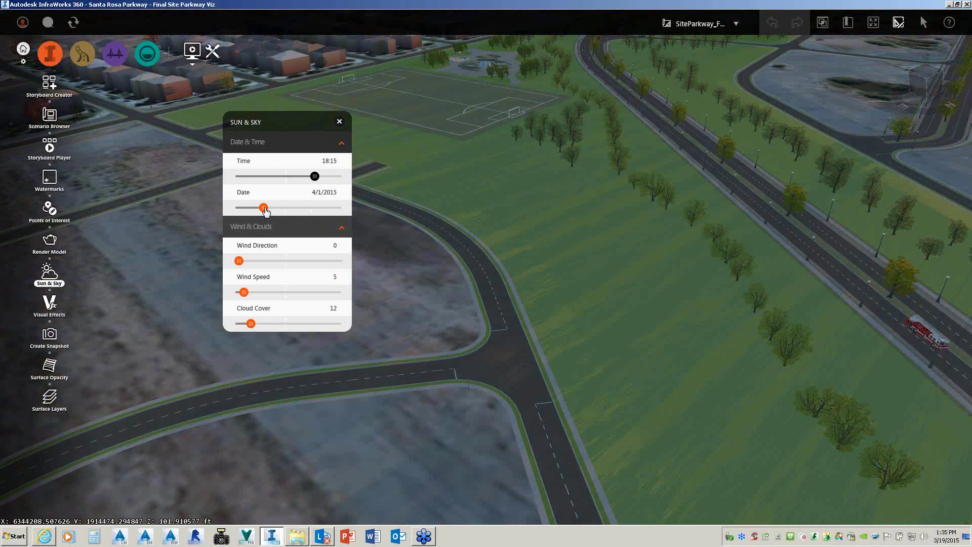
mouse_move(264, 207)
left_mouse_down()
mouse_move(304, 208)
mouse_move(271, 208)
left_mouse_up()
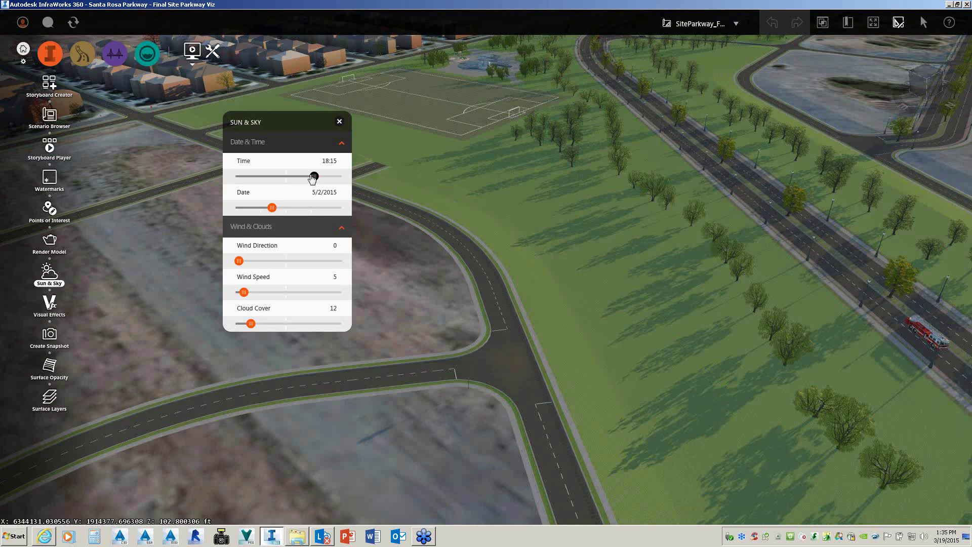
mouse_move(313, 178)
left_mouse_down()
mouse_move(289, 177)
mouse_move(311, 176)
left_mouse_up()
left_click(339, 121)
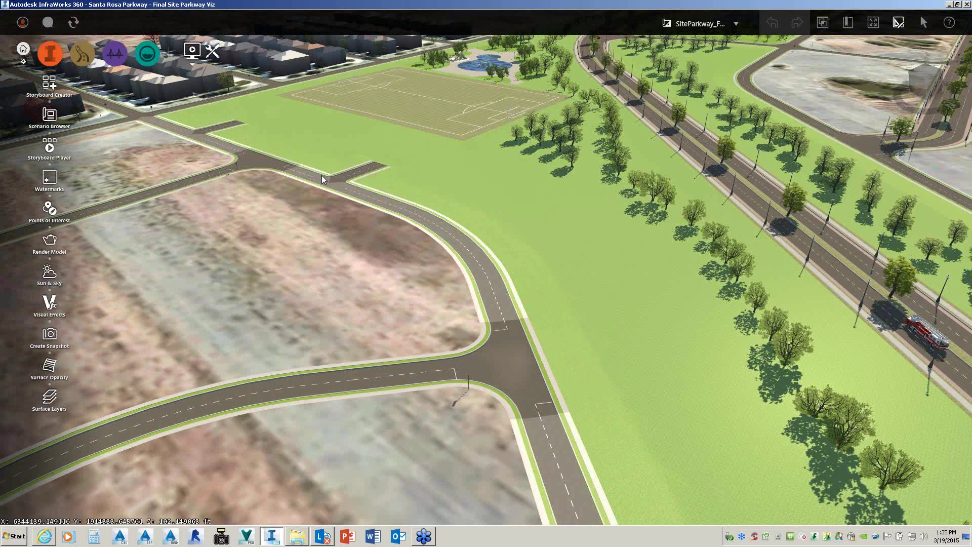
Step: Toggle the surface opacity between 50% and 100% and back while viewing the whole parkway site from above
scroll(322, 178, "down", 2)
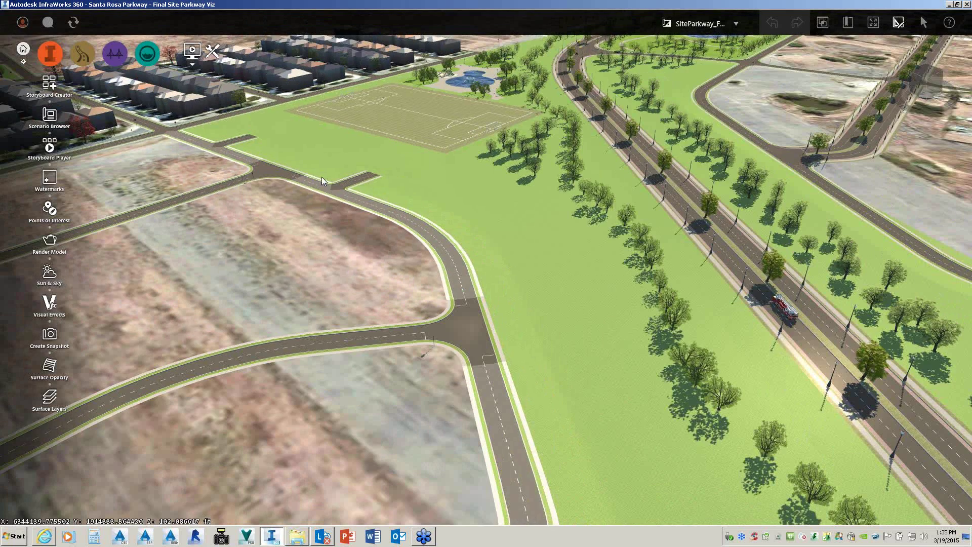
scroll(324, 179, "down", 2)
scroll(329, 177, "down", 2)
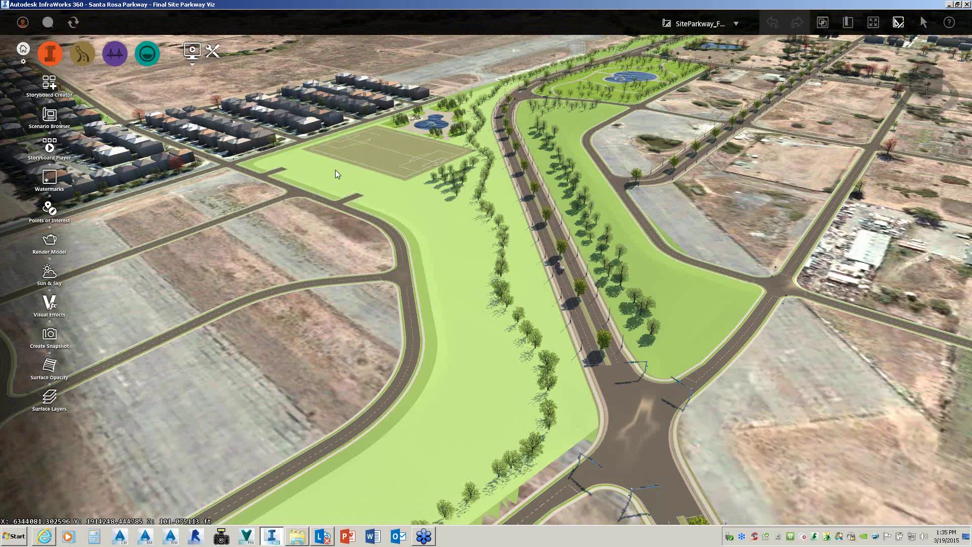
scroll(335, 172, "down", 2)
scroll(432, 162, "down", 2)
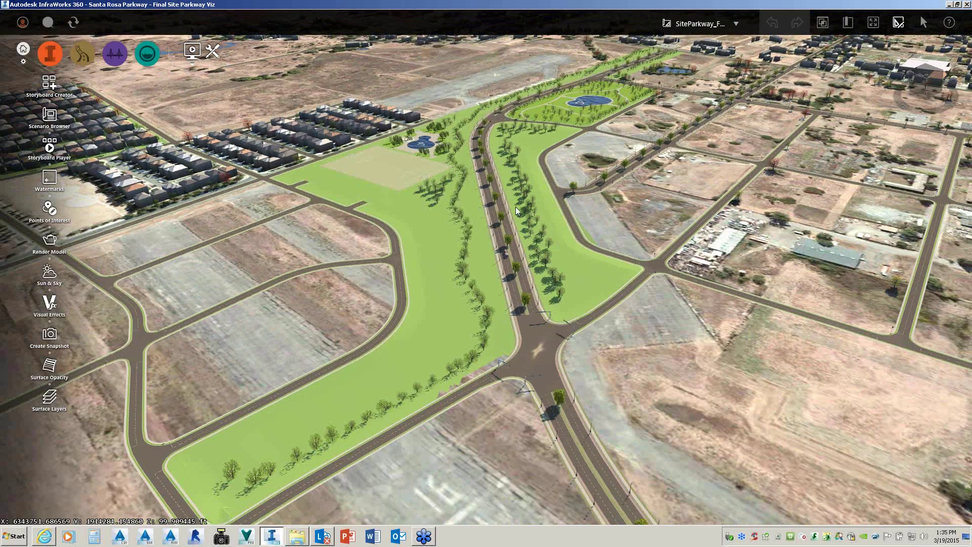
scroll(516, 210, "down", 2)
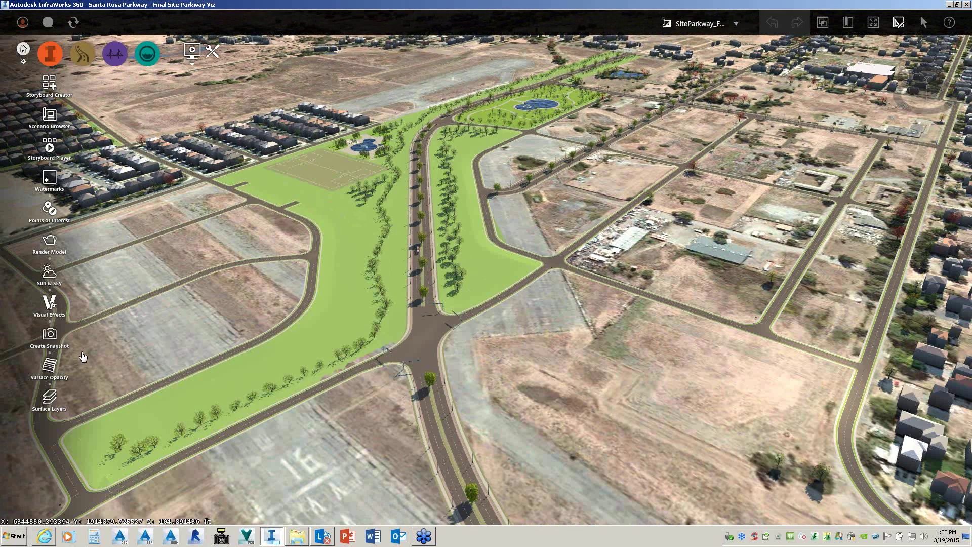
left_click(53, 370)
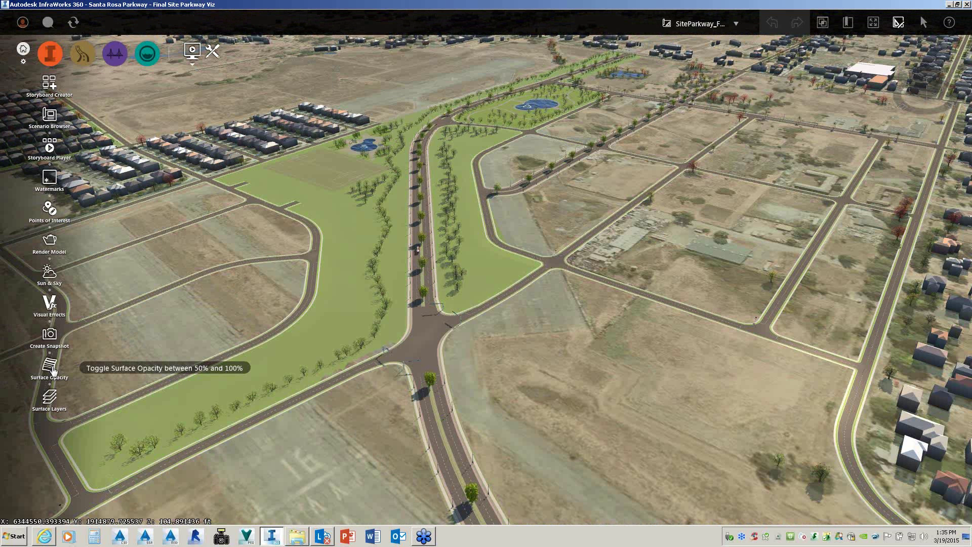
left_click(53, 370)
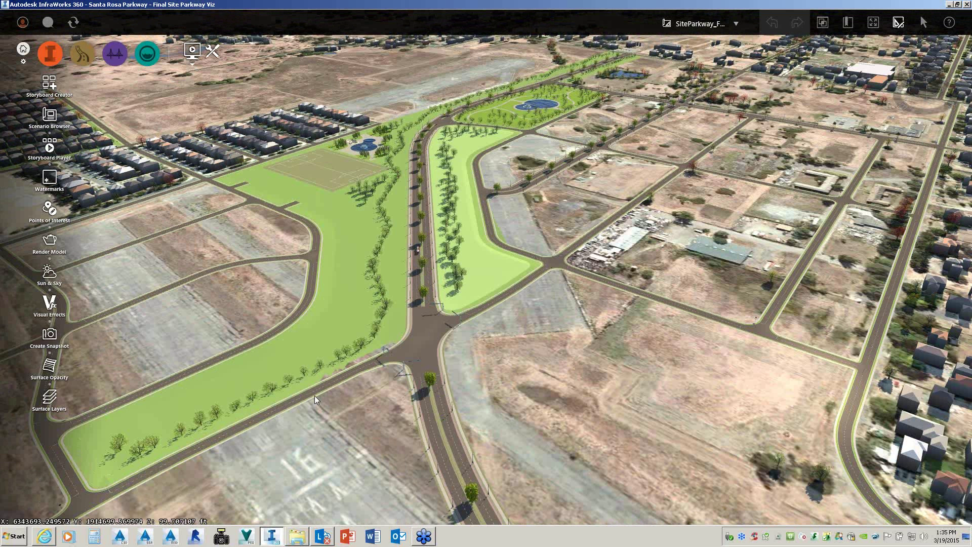
Step: Add pavement drainage along the local road crossing the parkway, keeping rectangular inlets at 200' maximum spacing, circular manholes and 20 in pipelines
left_click(264, 418)
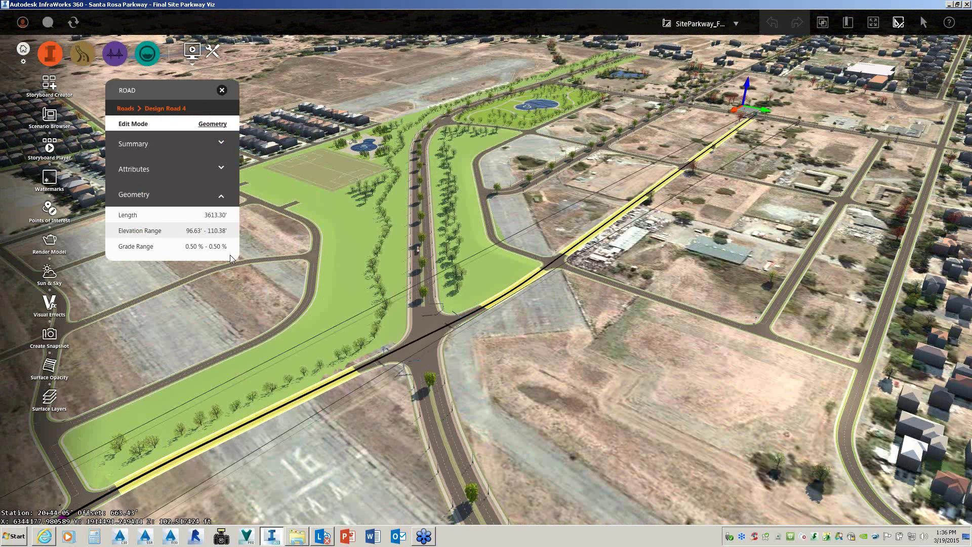
right_click(330, 384)
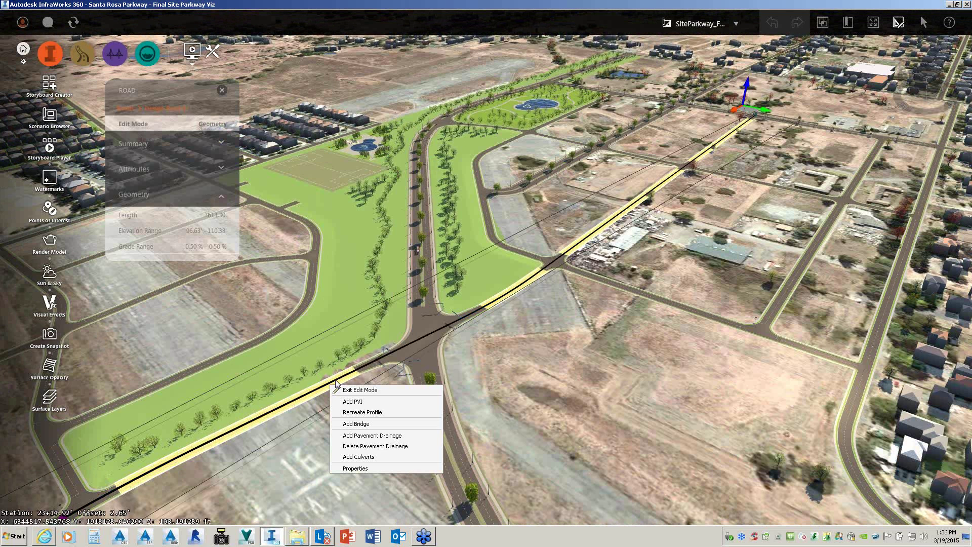
left_click(372, 436)
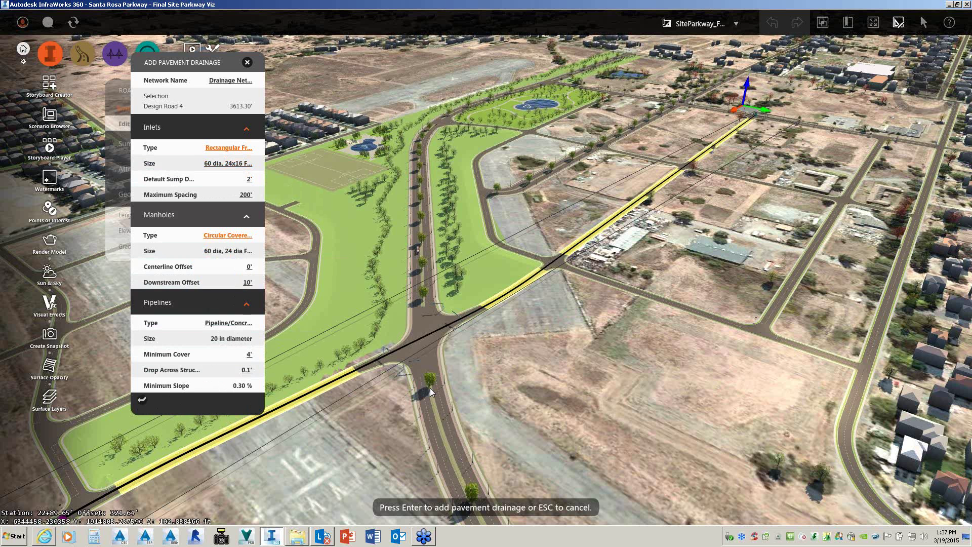
key("Return")
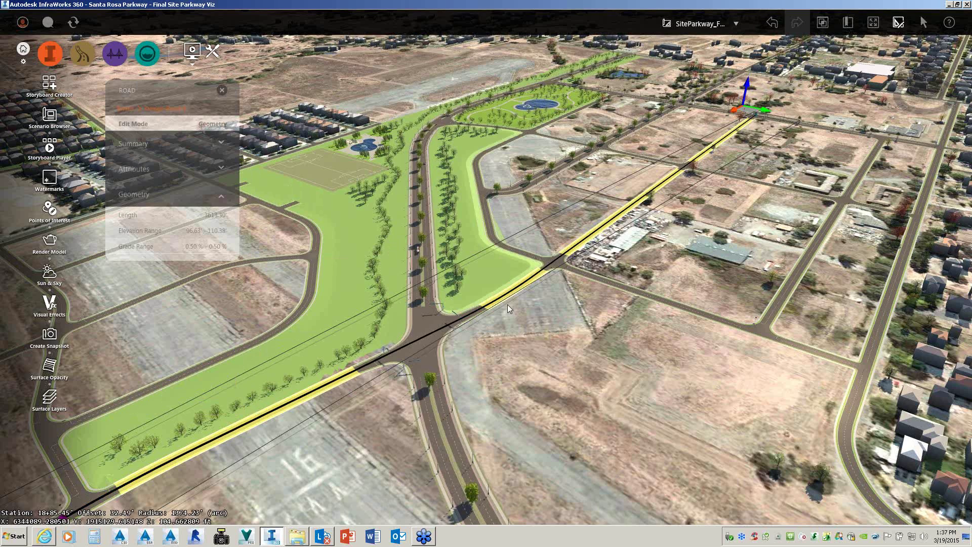
Step: Clear the road selection and examine the local road between the parkway intersection and the next side street for drainage structures
scroll(507, 305, "up", 3)
scroll(511, 311, "up", 2)
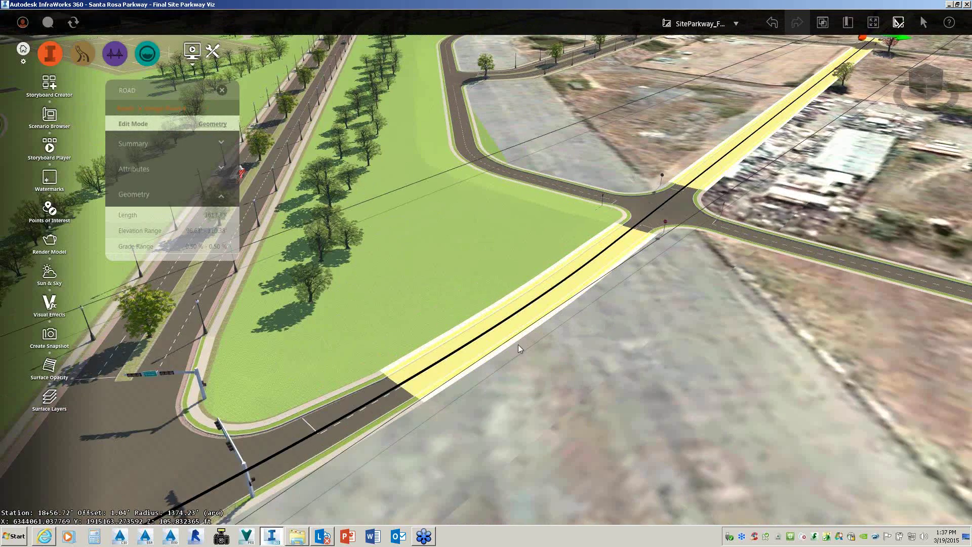
scroll(518, 344, "up", 2)
left_click_drag(571, 365, 499, 277)
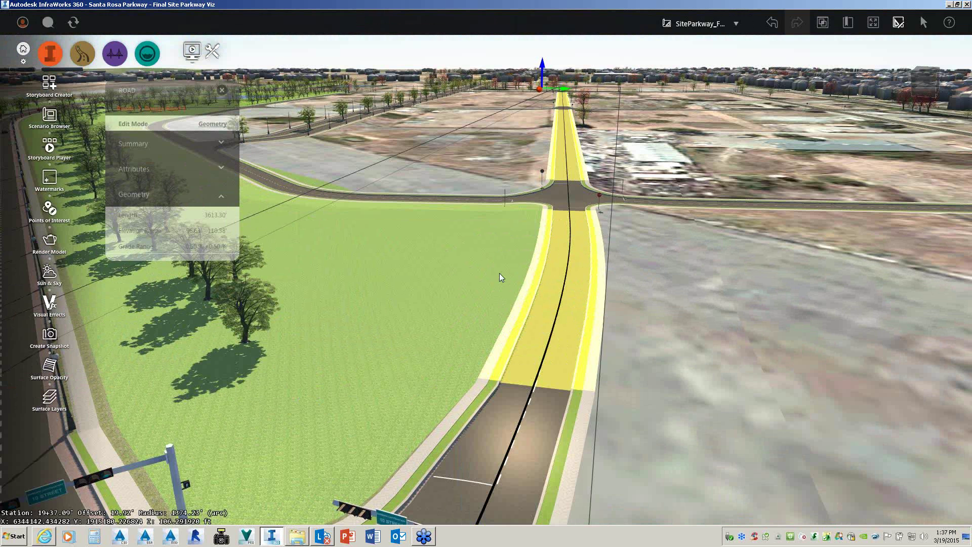
left_click(631, 127)
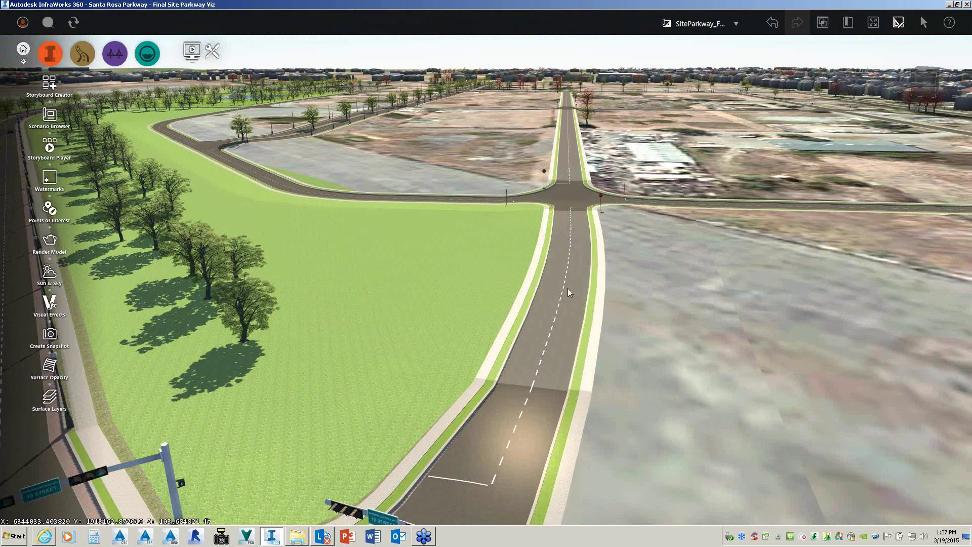
left_click_drag(567, 288, 572, 268)
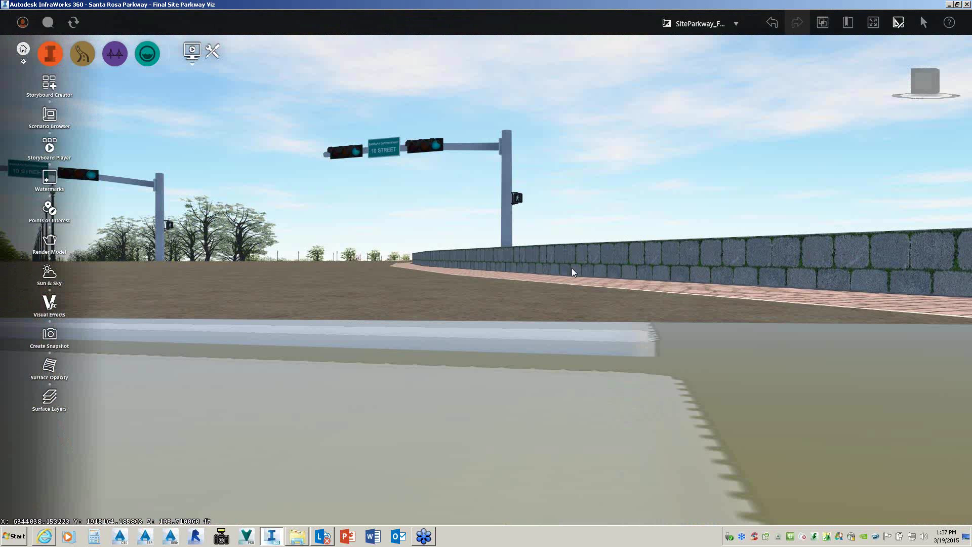
scroll(572, 272, "up", 2)
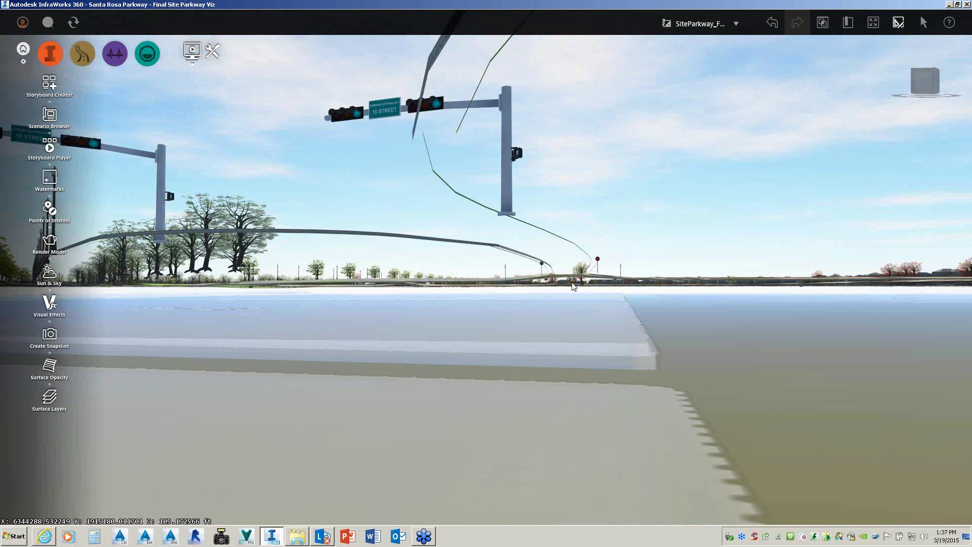
scroll(572, 282, "down", 3)
left_click_drag(572, 281, 587, 302)
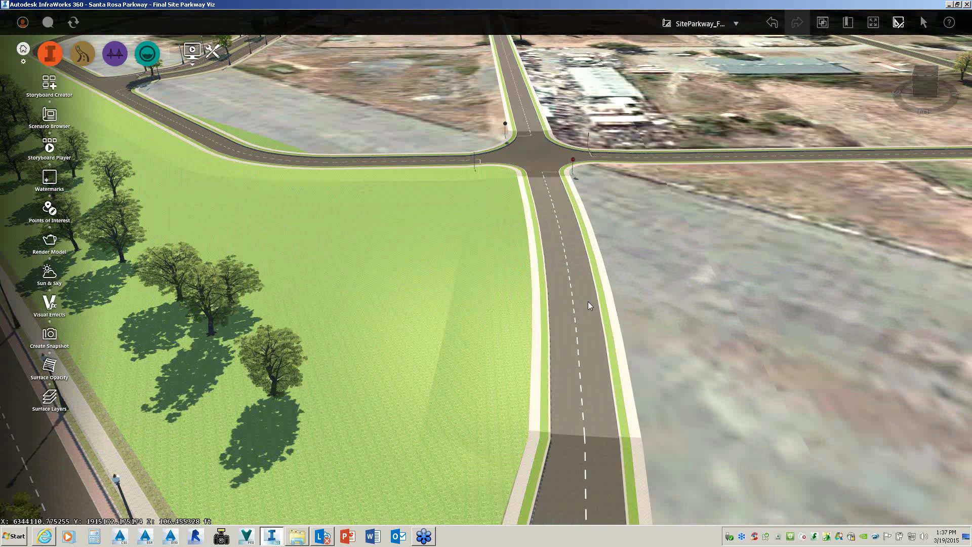
left_click(581, 269)
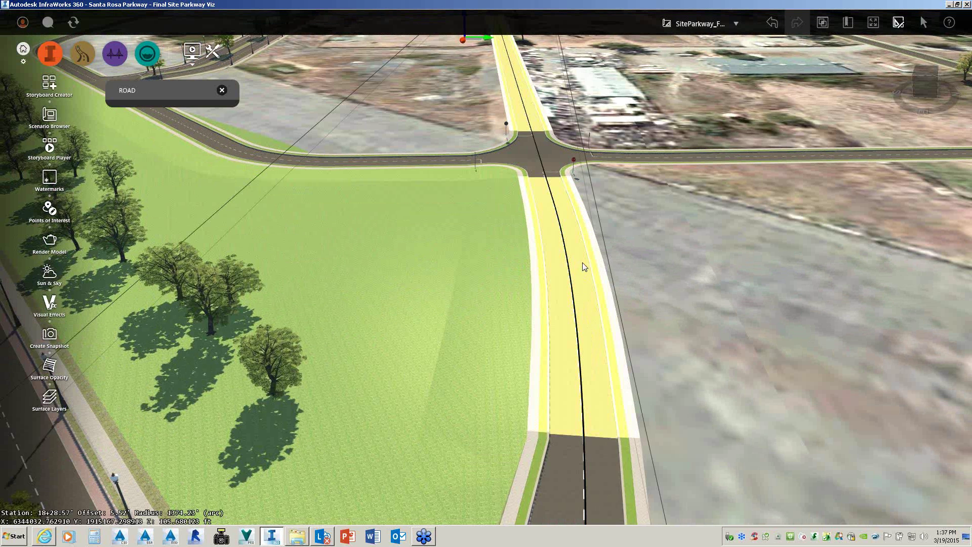
right_click(584, 267)
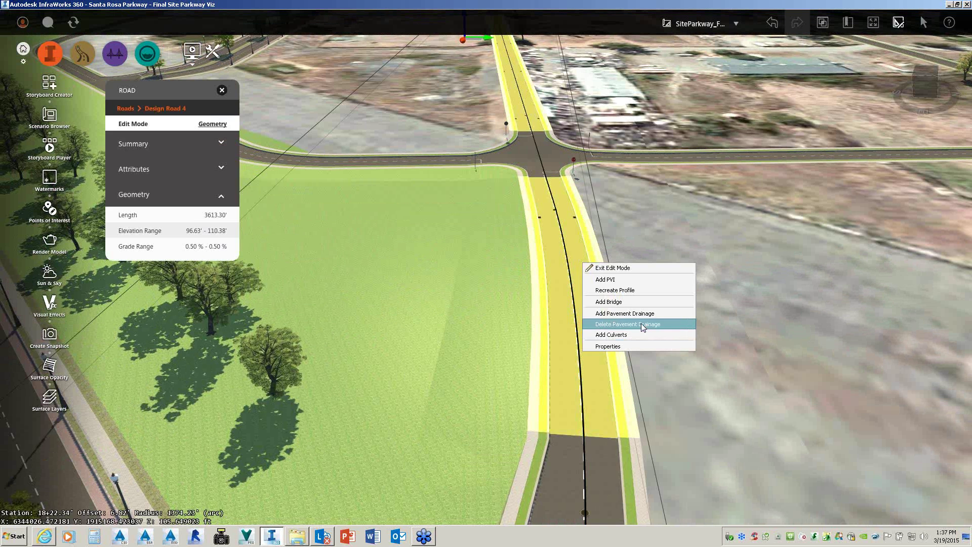
left_click(612, 336)
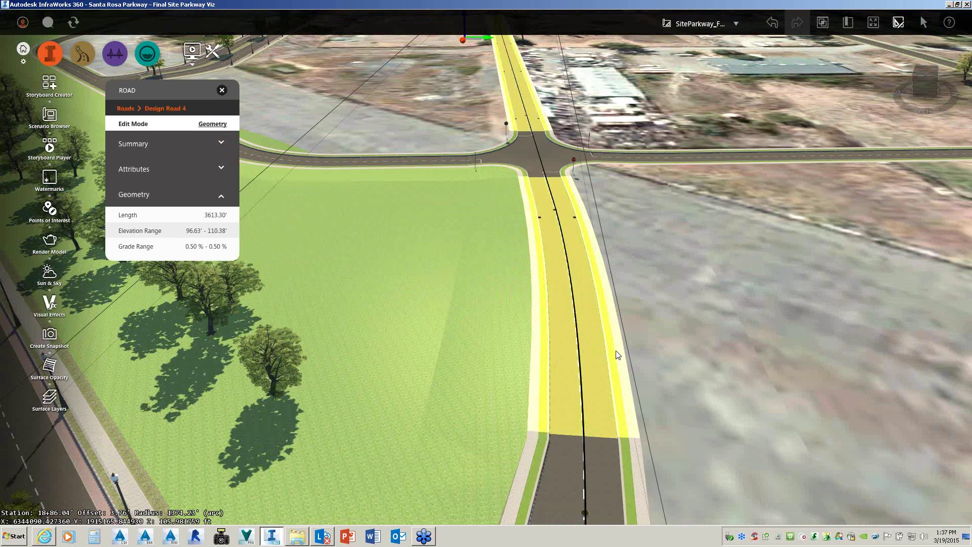
middle_click_drag(573, 380, 442, 373)
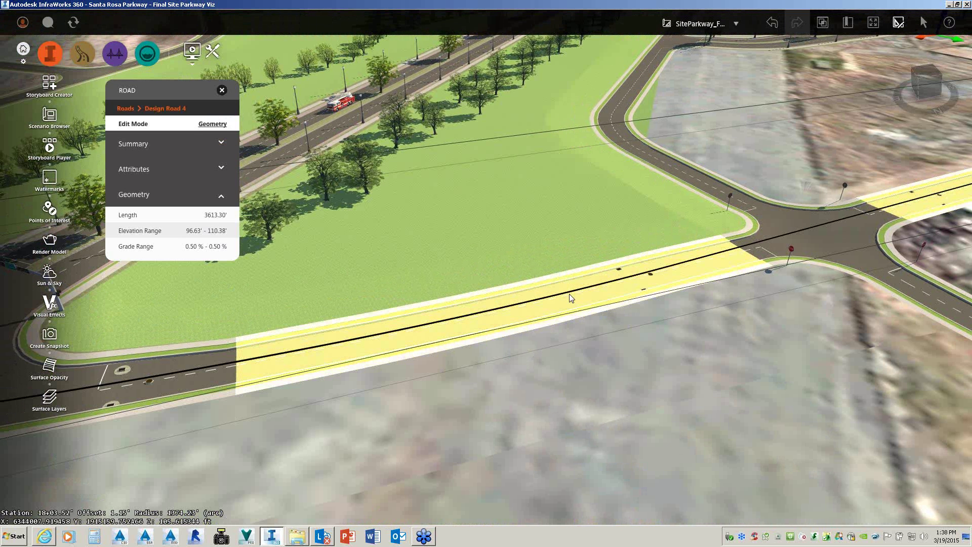
key("Escape")
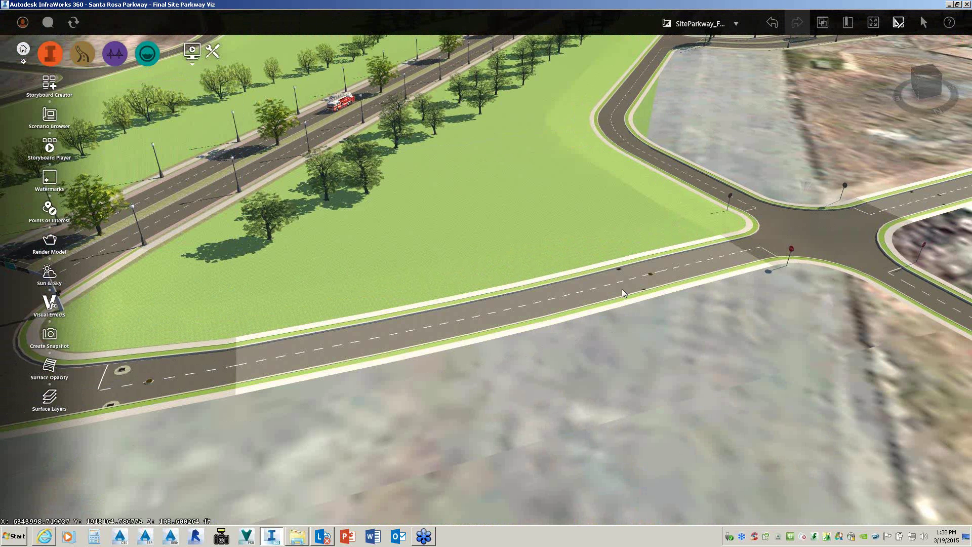
Step: Examine the inlets at both curbs and the centerline manhole on the local road up close
scroll(631, 286, "up", 1)
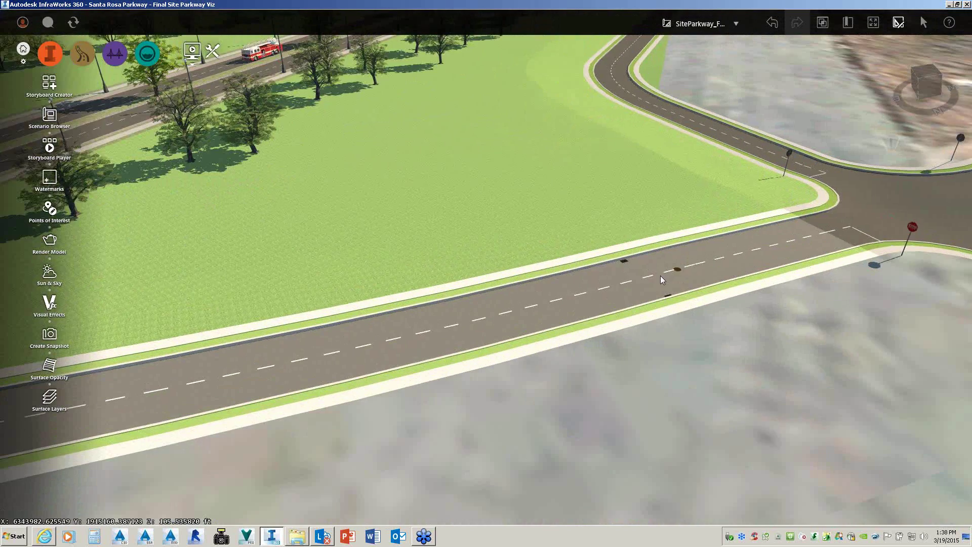
scroll(660, 276, "up", 2)
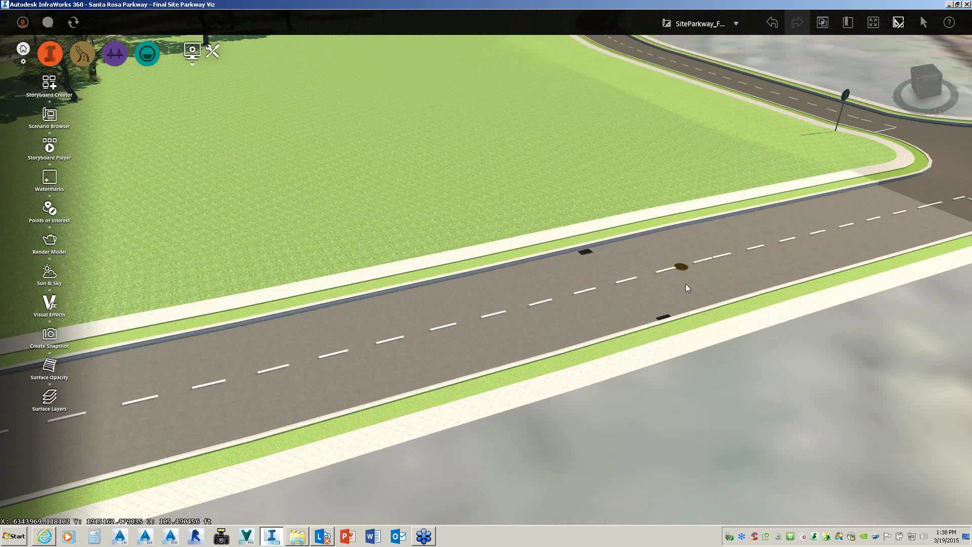
scroll(673, 296, "up", 2)
scroll(671, 303, "up", 1)
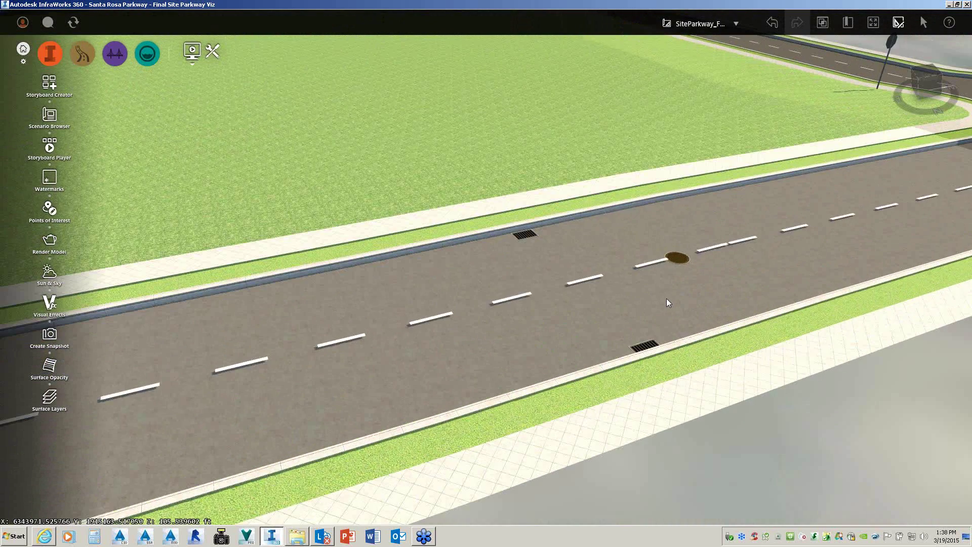
scroll(668, 299, "up", 2)
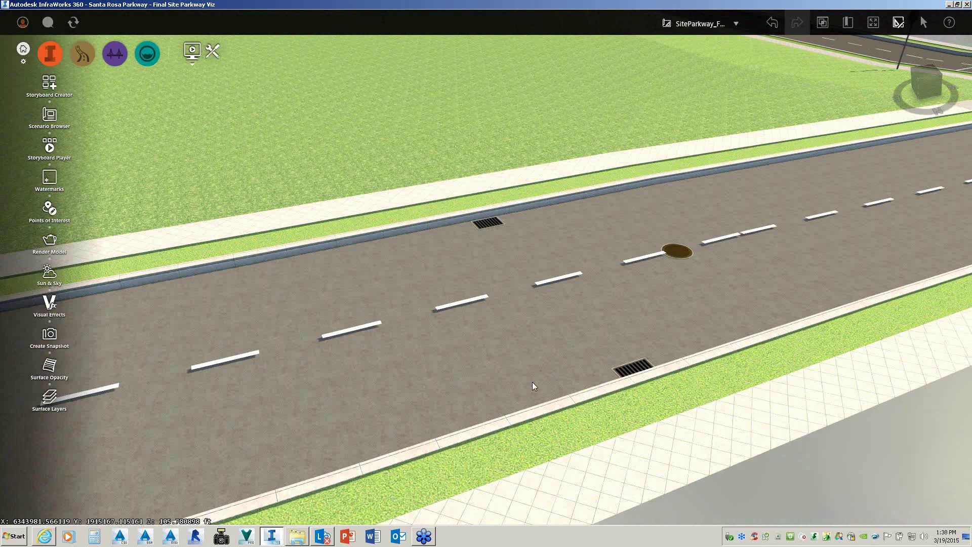
scroll(532, 383, "down", 3)
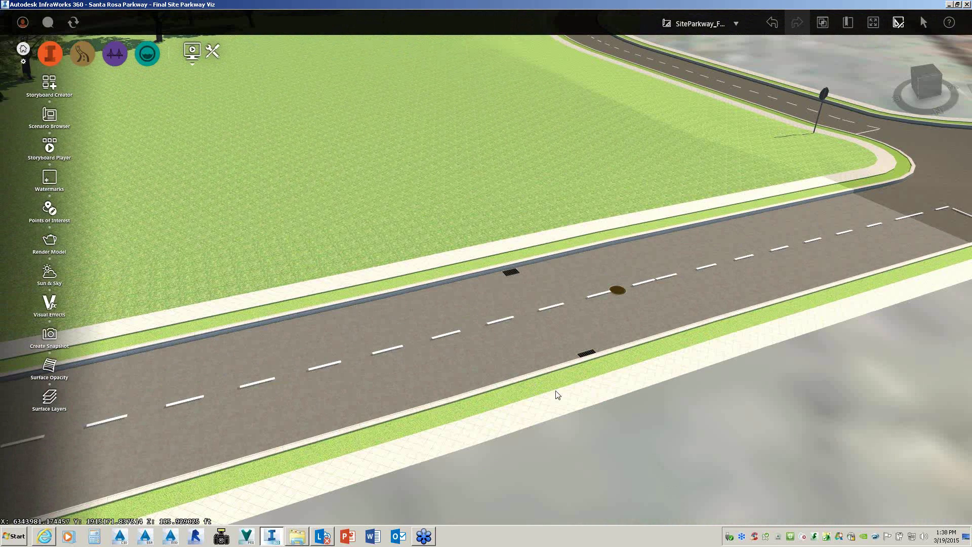
Step: View the drainage network from below ground and inspect the attributes of one curb inlet
middle_click_drag(557, 394, 687, 255, "shift")
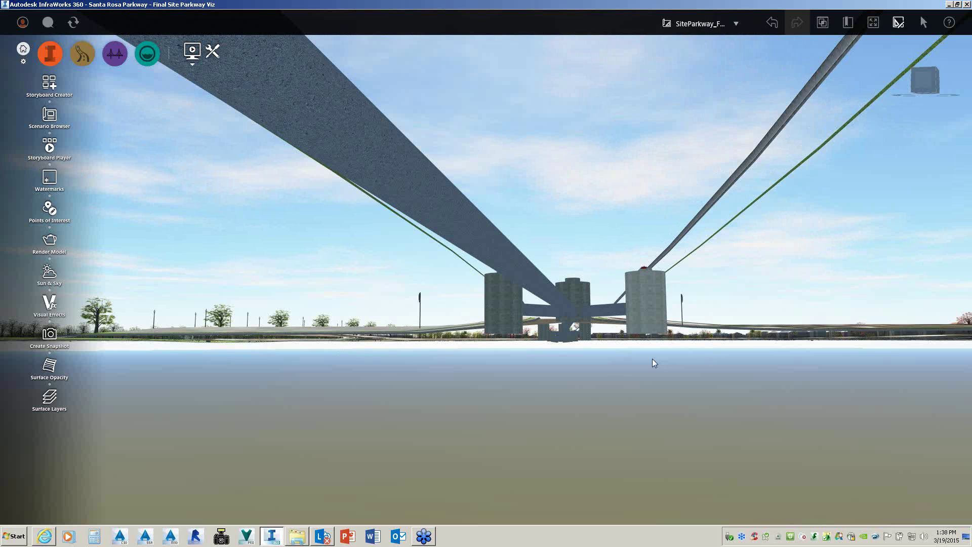
left_click(646, 324)
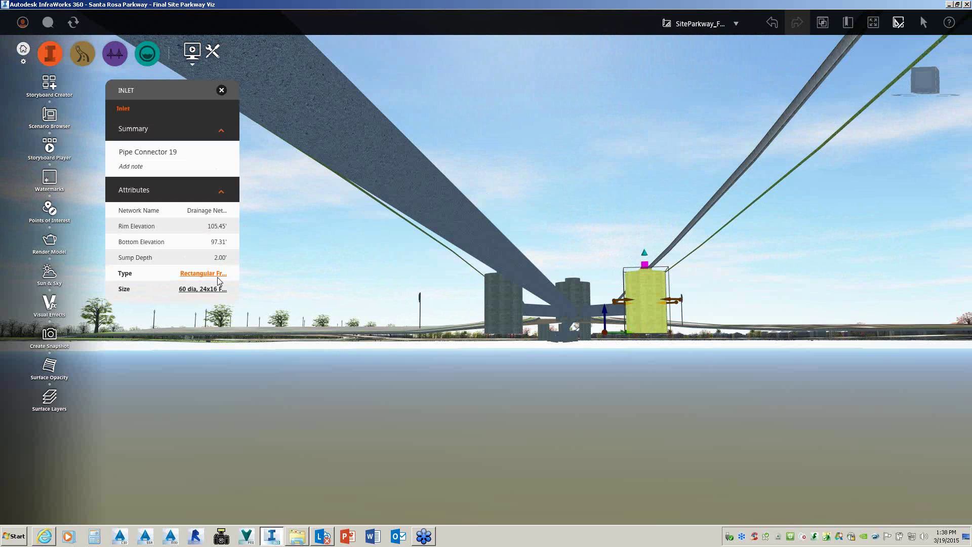
left_click(221, 90)
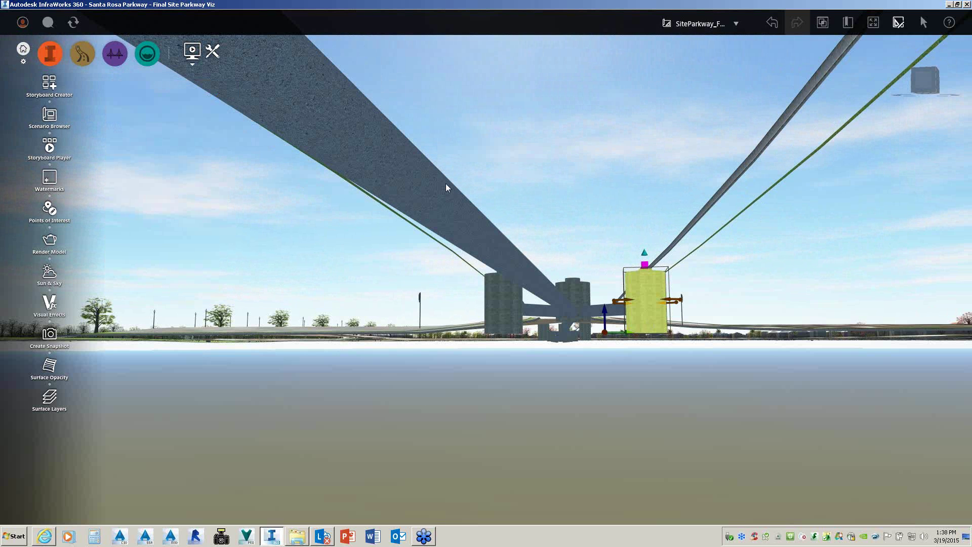
Step: Inspect the properties of the concrete pipeline leading into the underground manhole and return to the view above the road
left_click(429, 199)
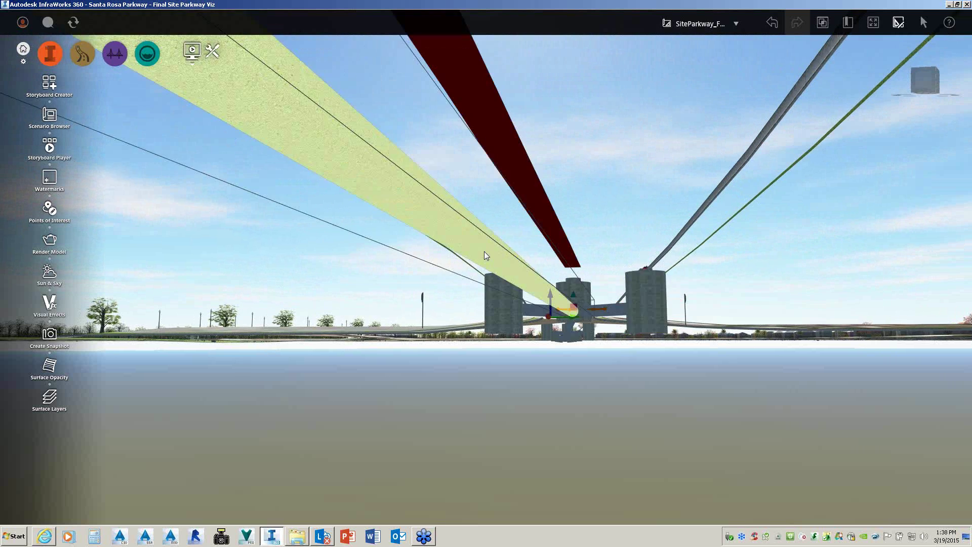
right_click(456, 238)
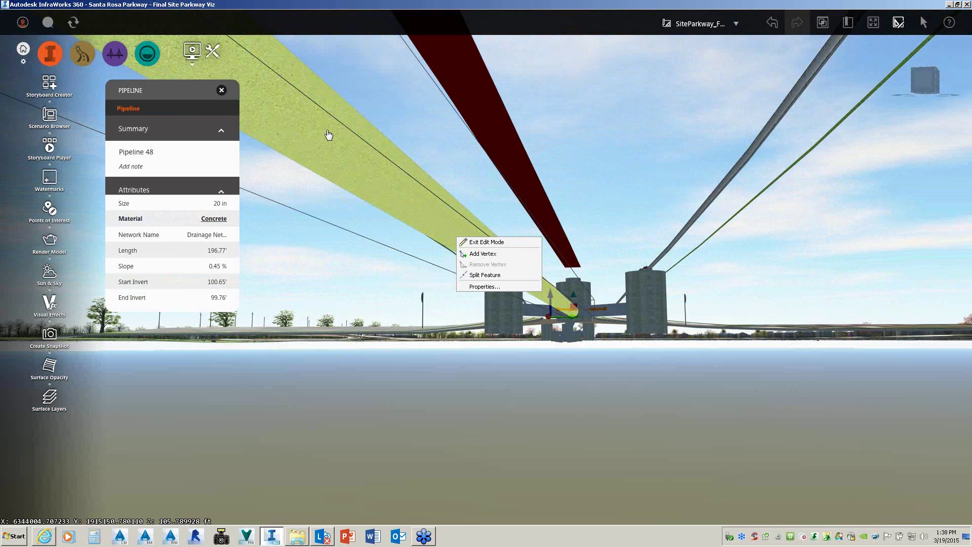
left_click(543, 209)
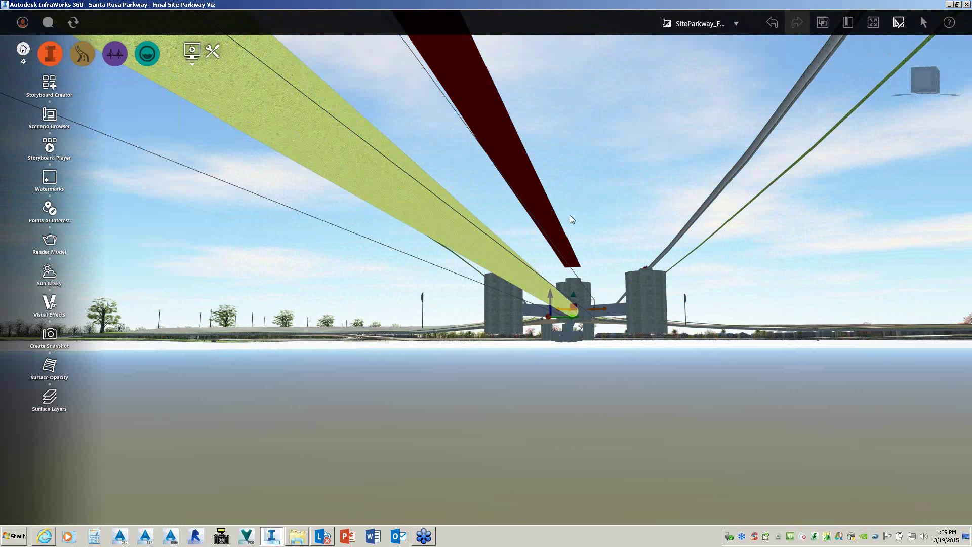
left_click_drag(570, 215, 576, 271)
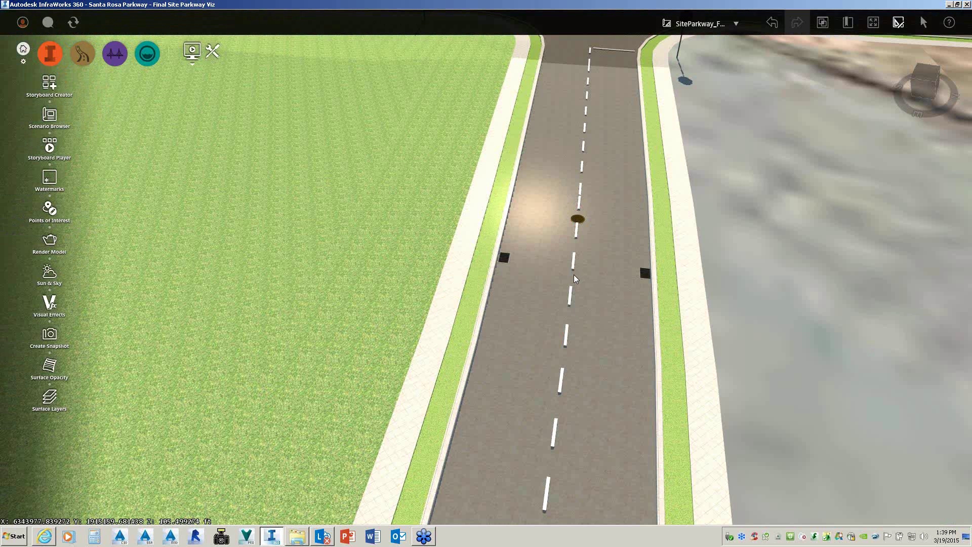
Step: Examine the local street grid and the undeveloped land beyond the parkway intersection
scroll(573, 275, "down", 3)
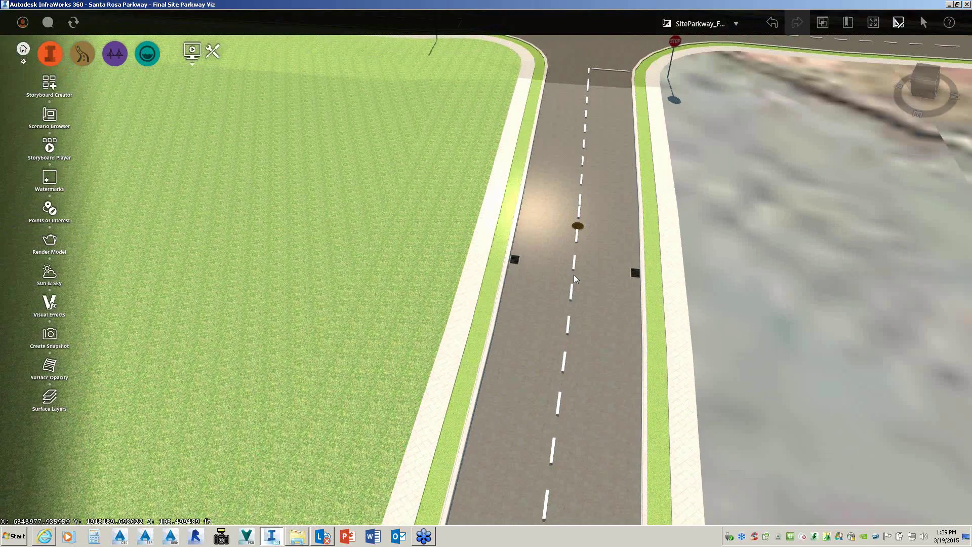
scroll(572, 275, "down", 3)
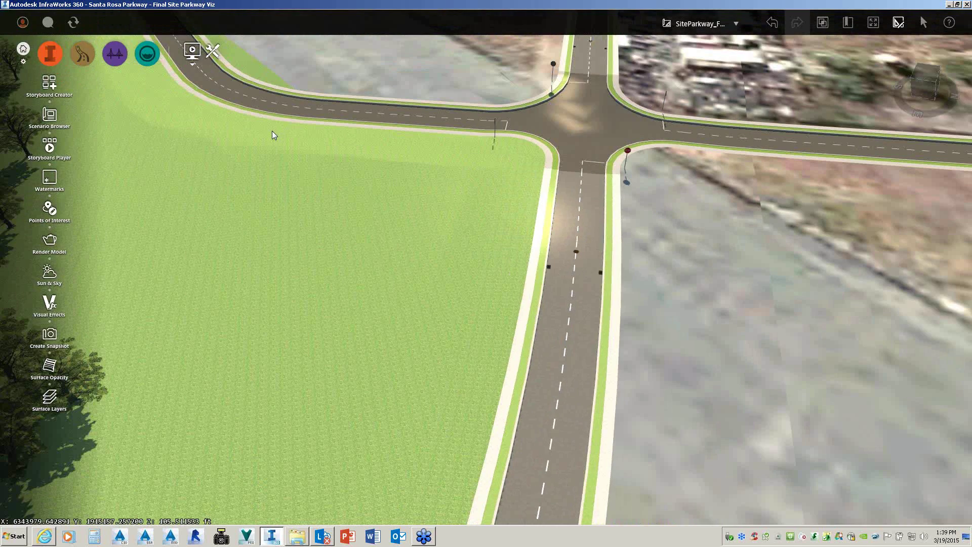
scroll(611, 234, "down", 3)
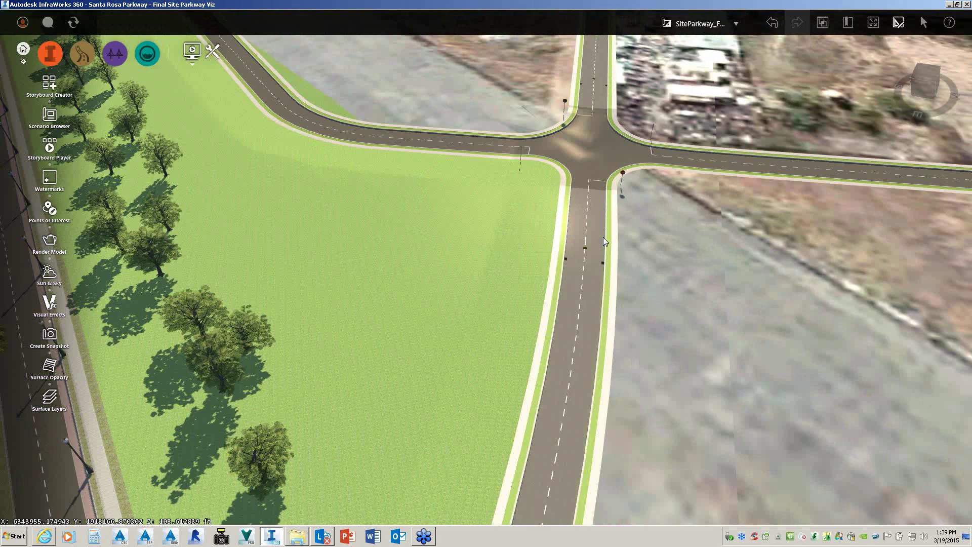
scroll(568, 228, "down", 3)
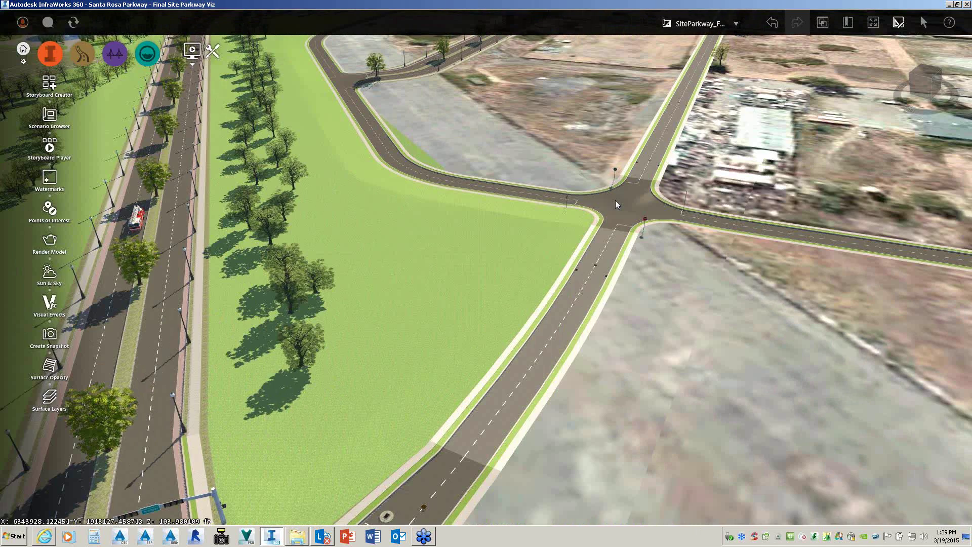
scroll(343, 259, "down", 2)
scroll(539, 99, "up", 2)
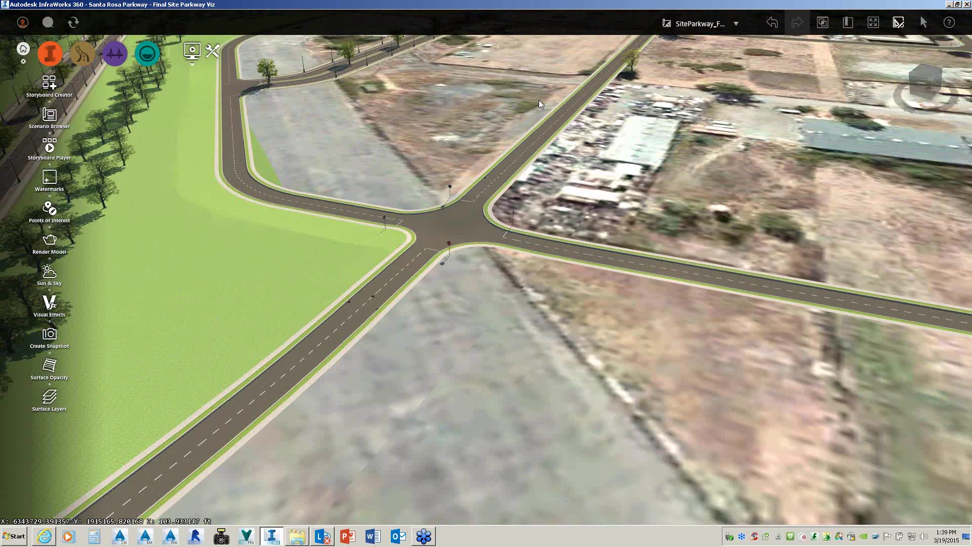
scroll(524, 85, "up", 2)
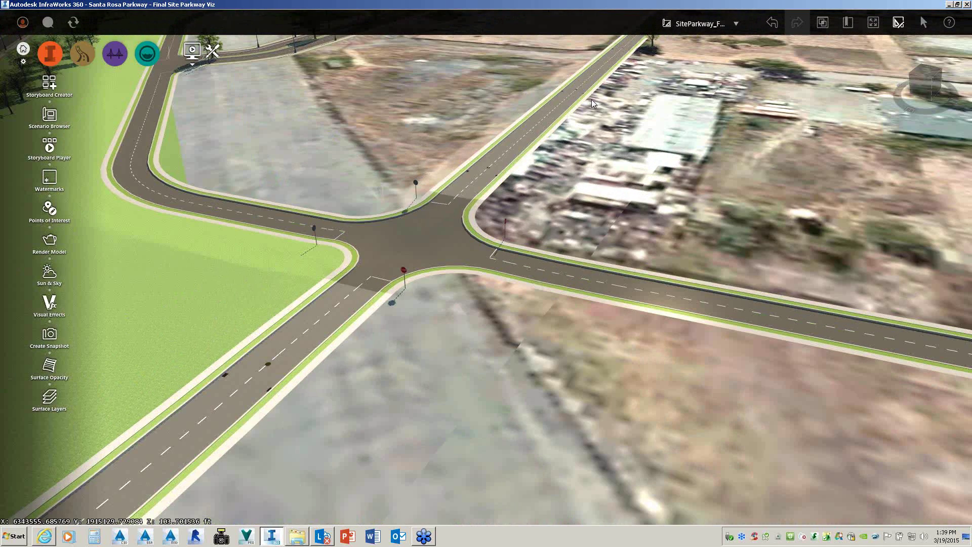
scroll(589, 103, "down", 2)
scroll(588, 108, "down", 2)
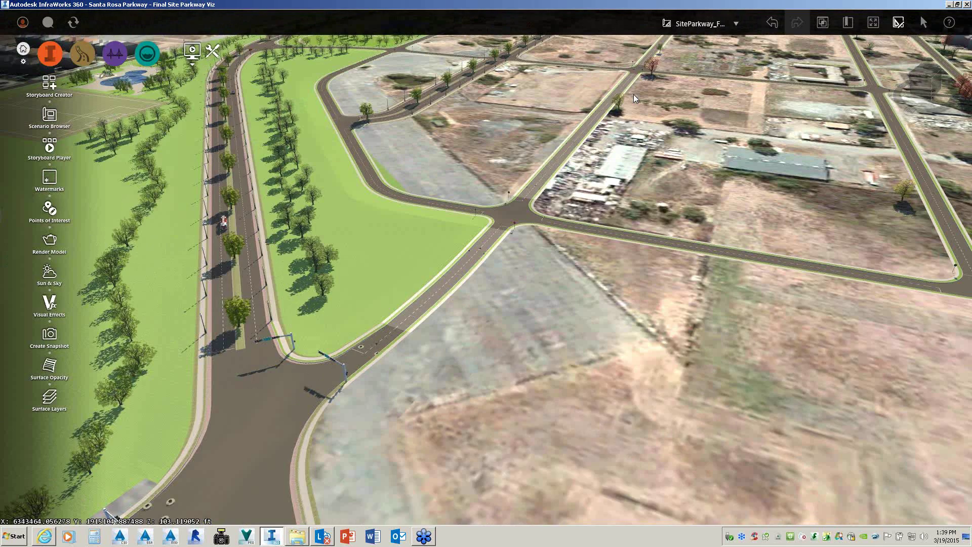
scroll(610, 94, "down", 2)
scroll(451, 114, "down", 2)
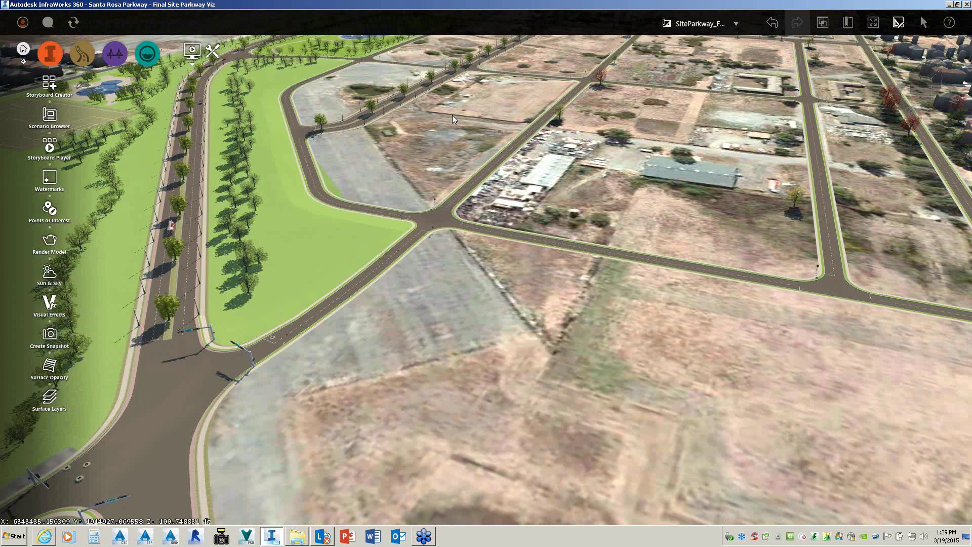
scroll(438, 102, "down", 2)
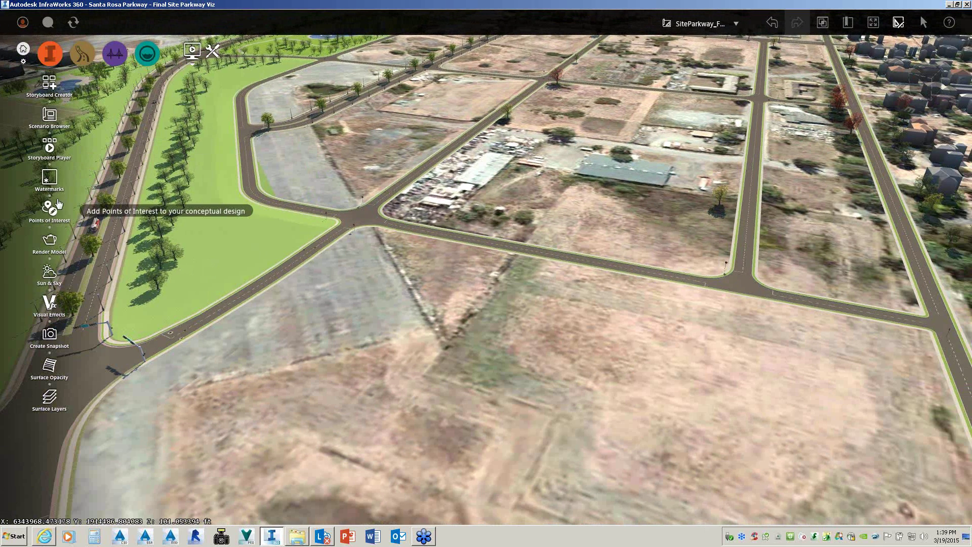
Step: Start a new local road using the Street > Sidewalk and Greenspace style over the undeveloped blocks
left_click(81, 55)
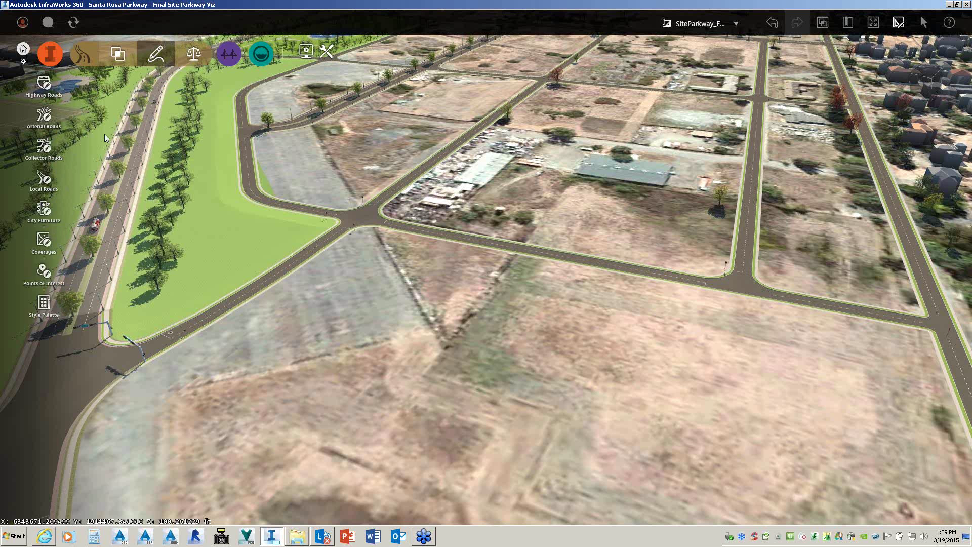
left_click(45, 183)
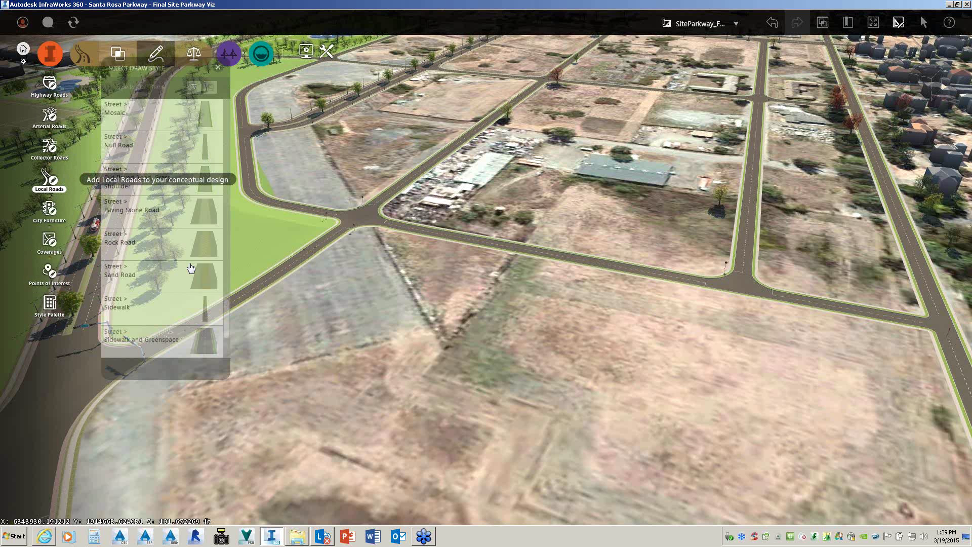
left_click(135, 340)
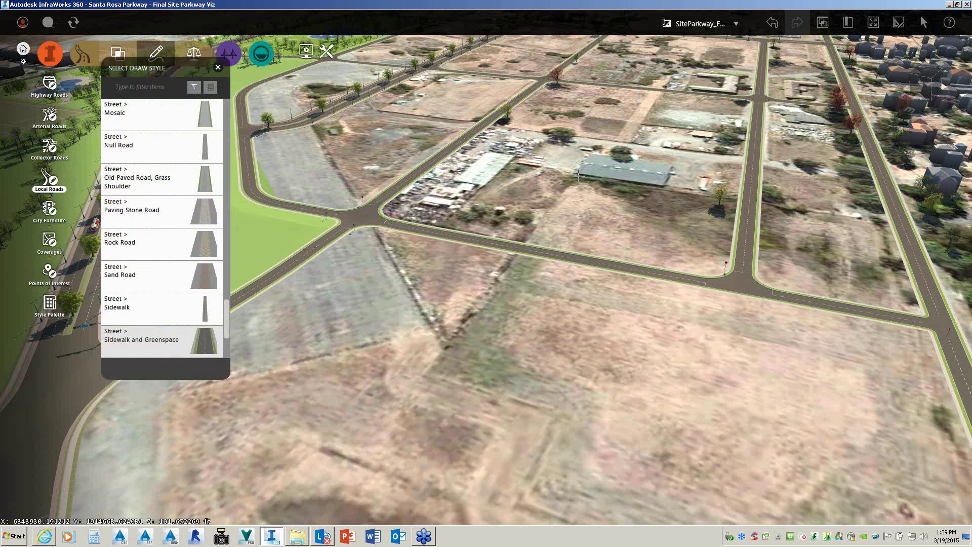
middle_click_drag(547, 239, 542, 244)
scroll(557, 140, "up", 3)
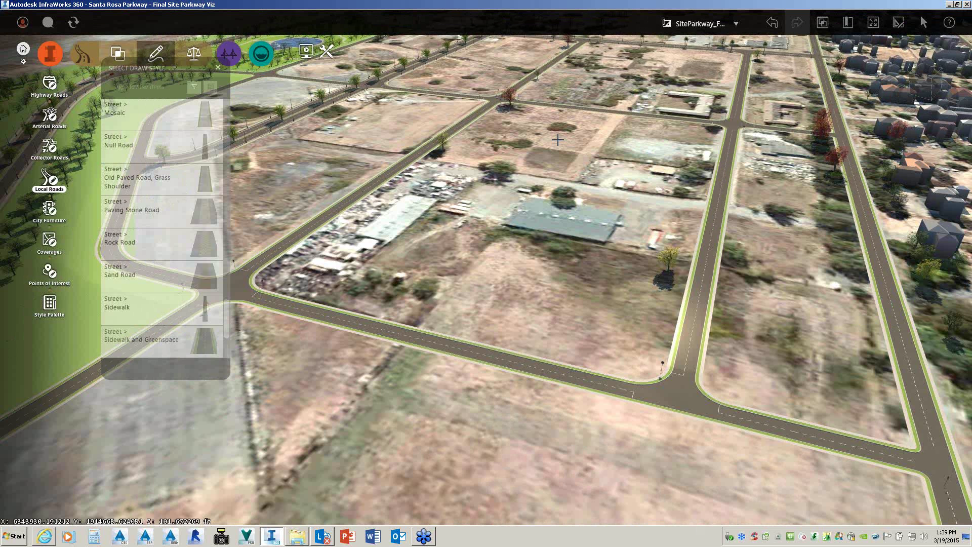
scroll(558, 140, "down", 1)
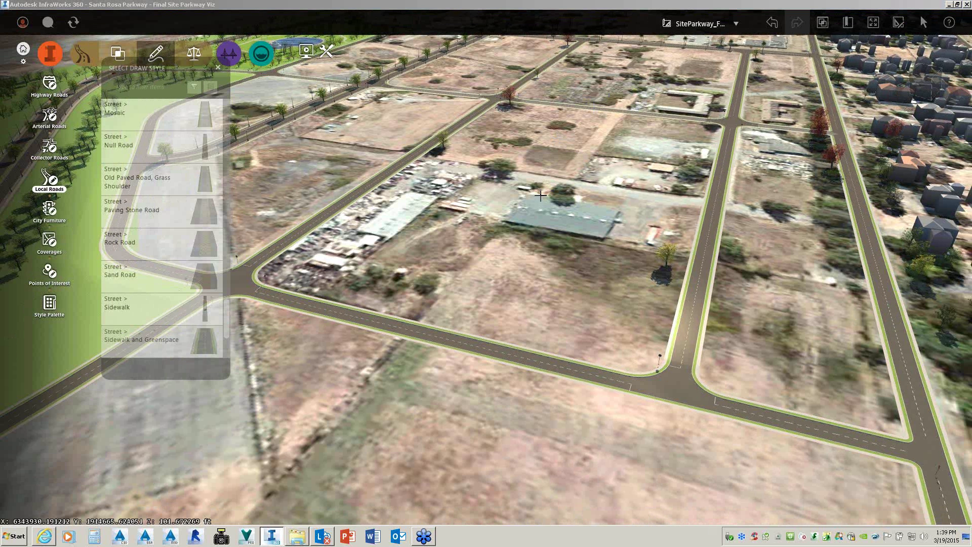
Step: Draw a local road about 2,117 ft long from the far cross street, across the side street, curving through the field to the residential street
left_click(296, 485)
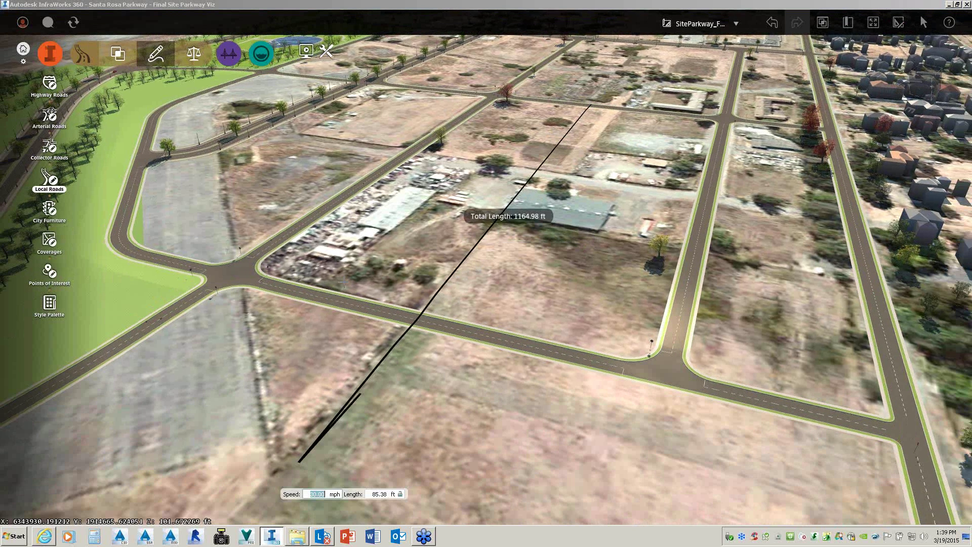
middle_click_drag(307, 456, 318, 333)
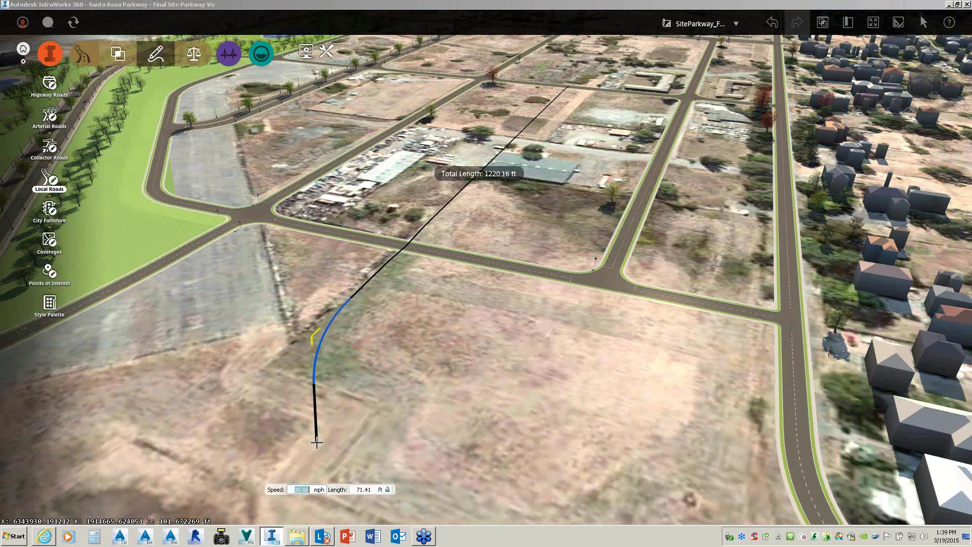
left_click(316, 442)
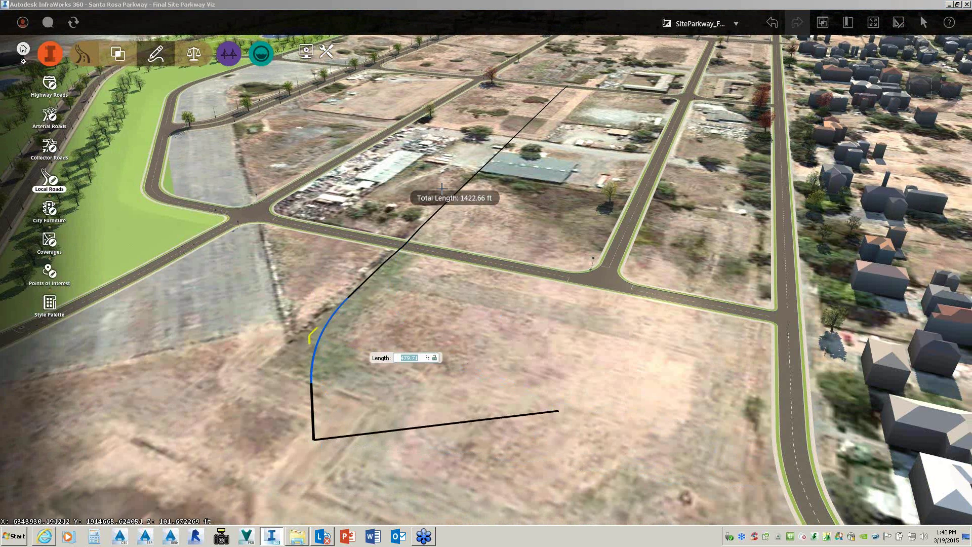
scroll(442, 188, "down", 3)
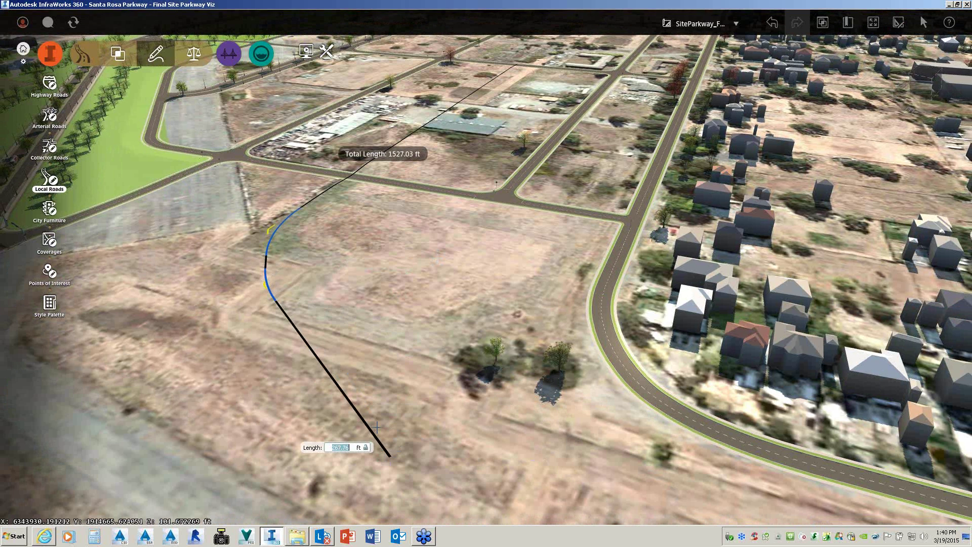
scroll(341, 231, "down", 2)
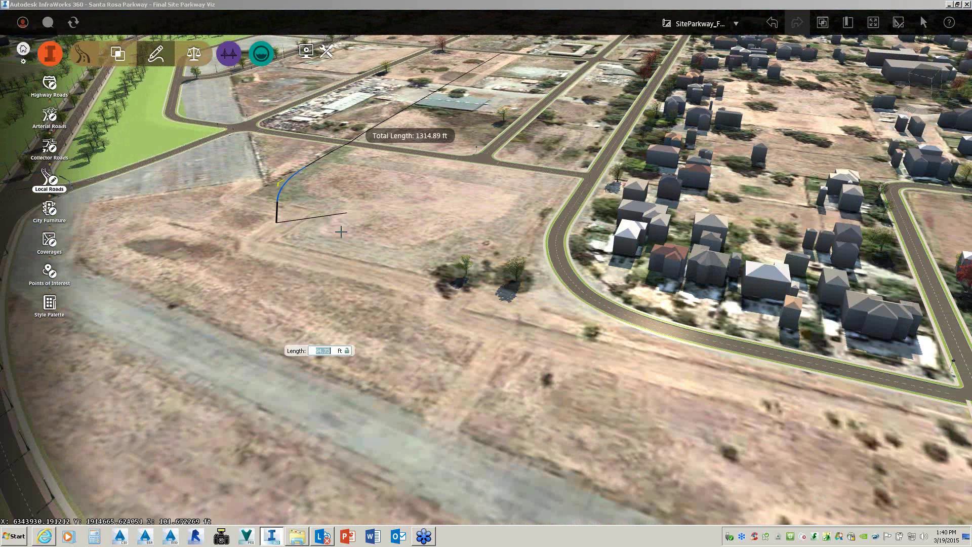
scroll(340, 231, "down", 1)
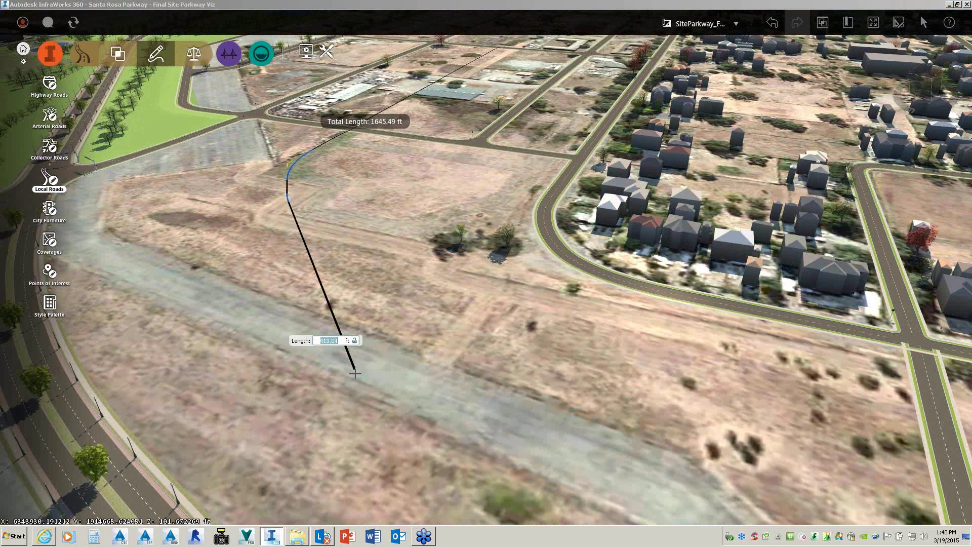
left_click(355, 373)
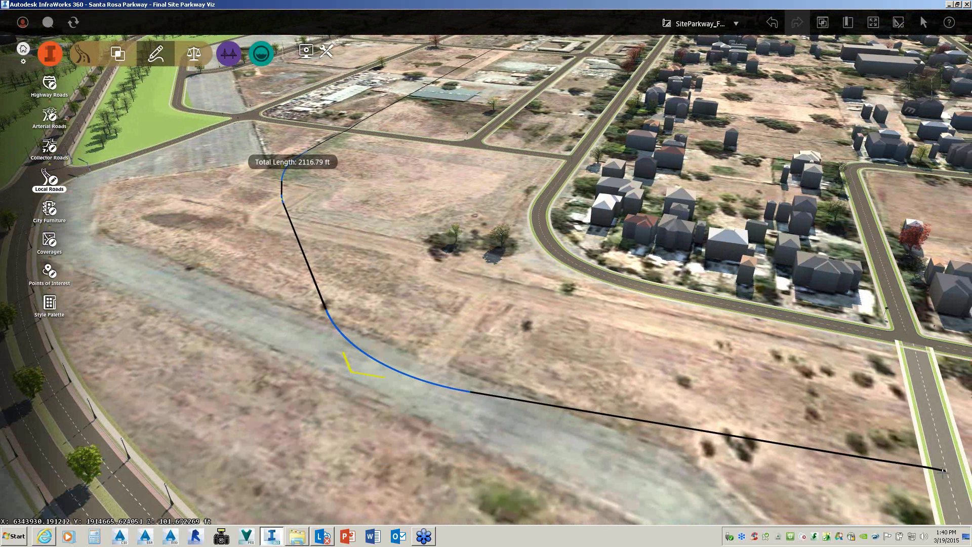
double_click(943, 470)
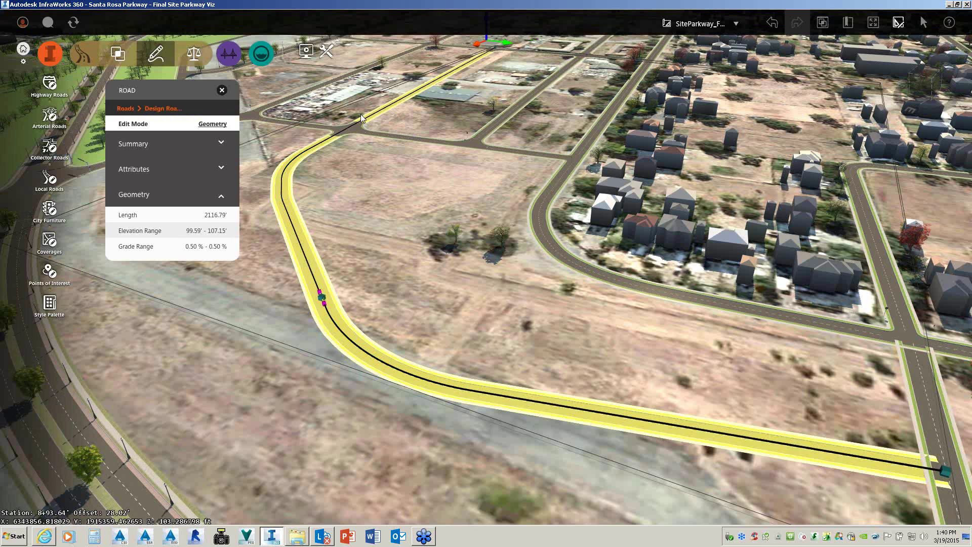
Step: Add a bridge about 180 ft long to the new local road, spanning its crossing with the side street
scroll(360, 114, "up", 3)
scroll(387, 163, "up", 3)
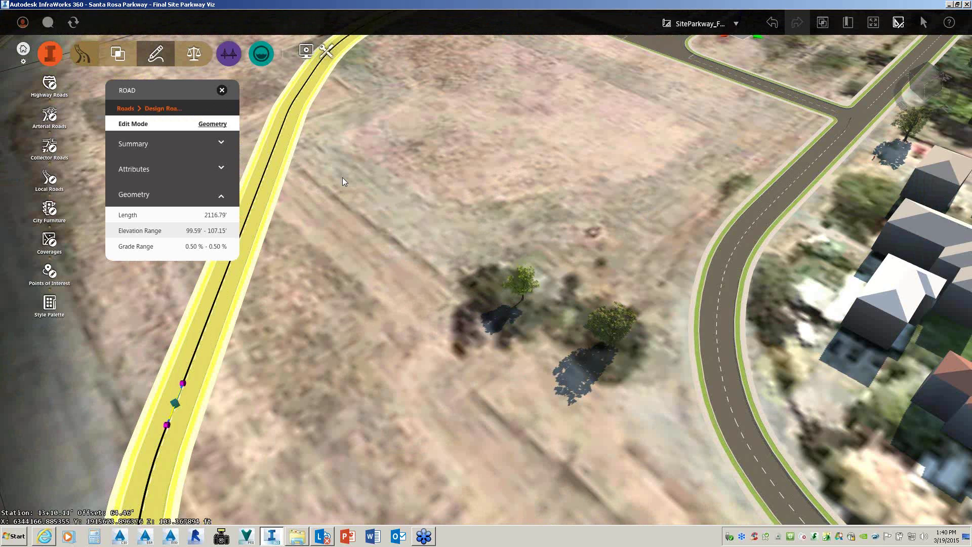
left_click_drag(489, 99, 330, 372)
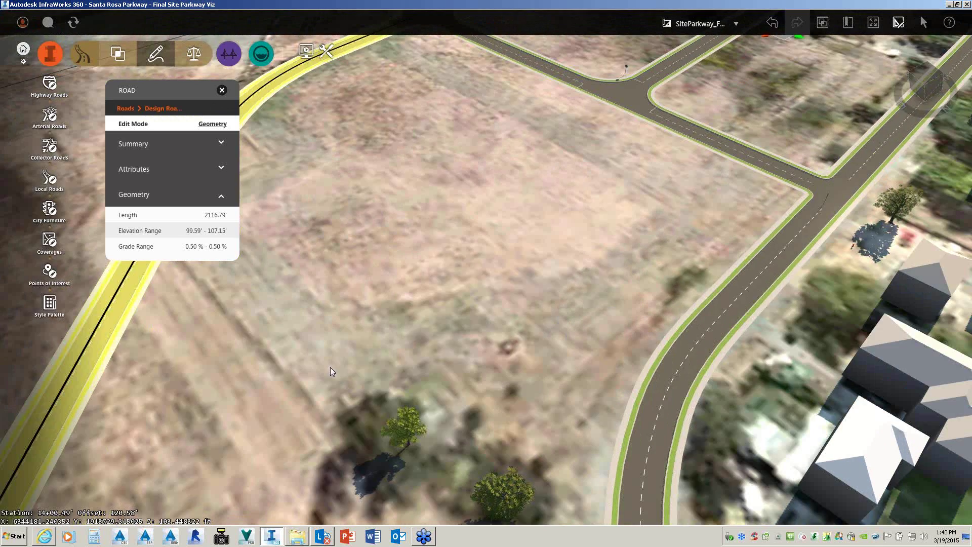
left_click_drag(487, 60, 358, 387)
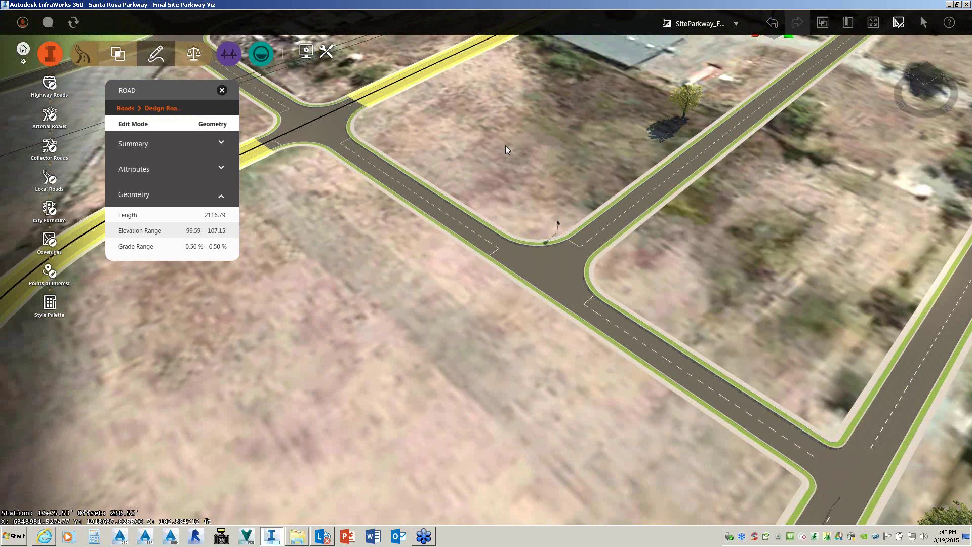
middle_click_drag(505, 145, 409, 131)
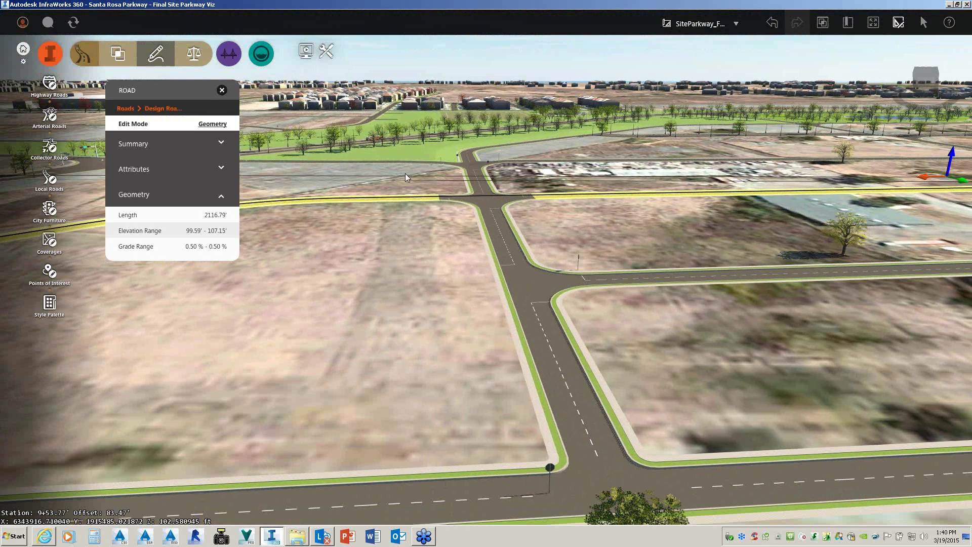
right_click(412, 200)
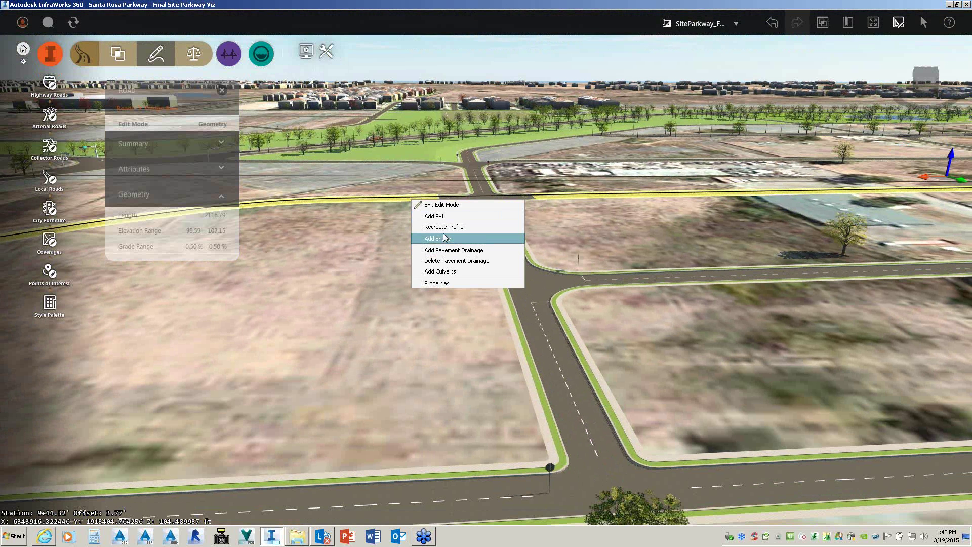
left_click(444, 238)
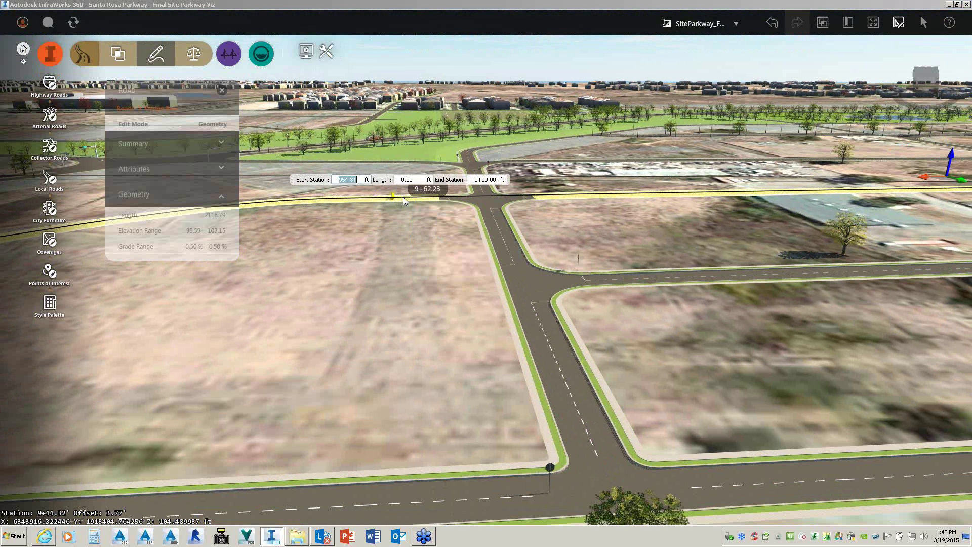
left_click(460, 196)
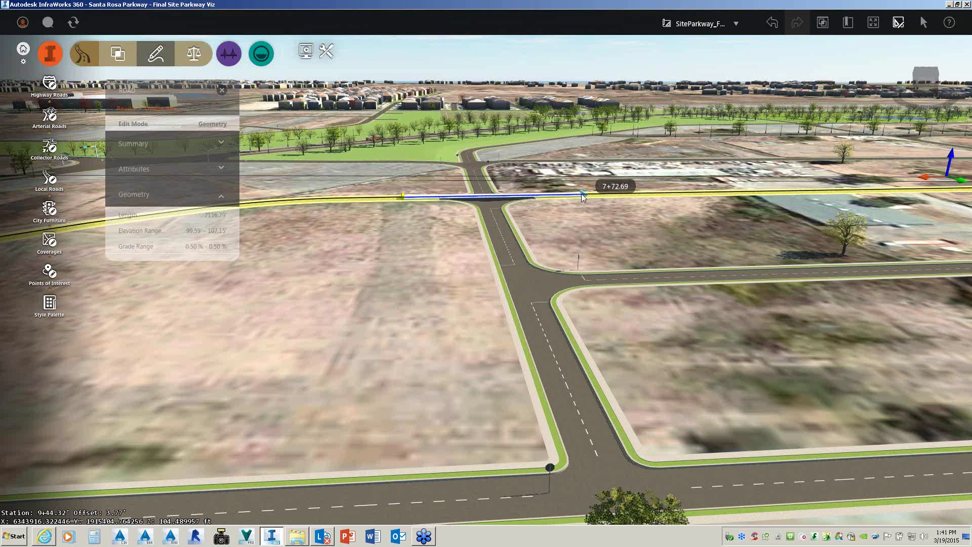
left_click(581, 193)
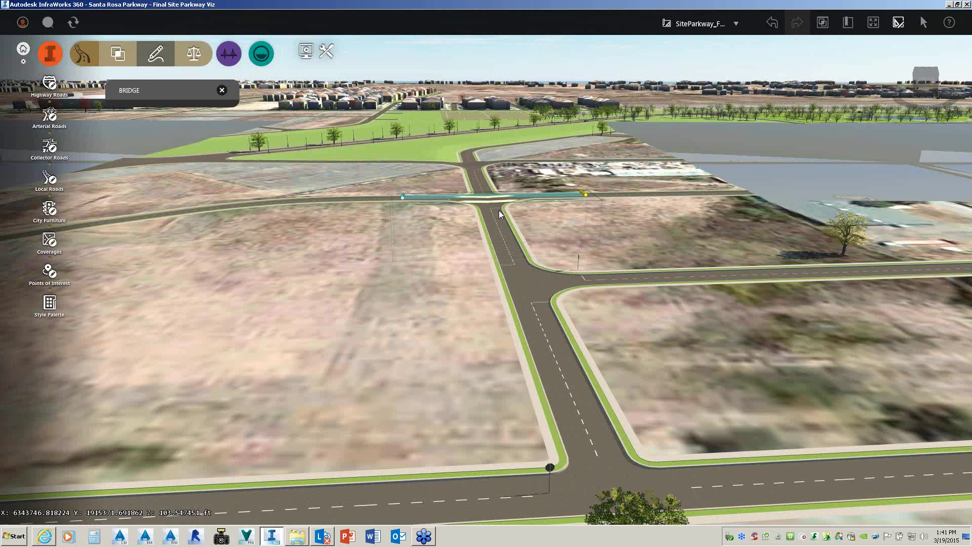
scroll(499, 212, "up", 2)
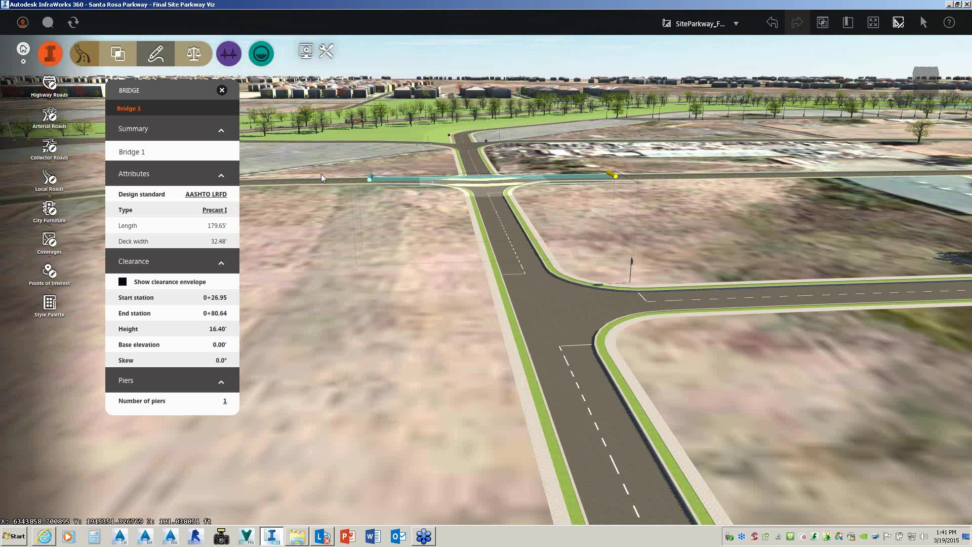
Step: Select the new local road again and open its profile view
left_click(347, 181)
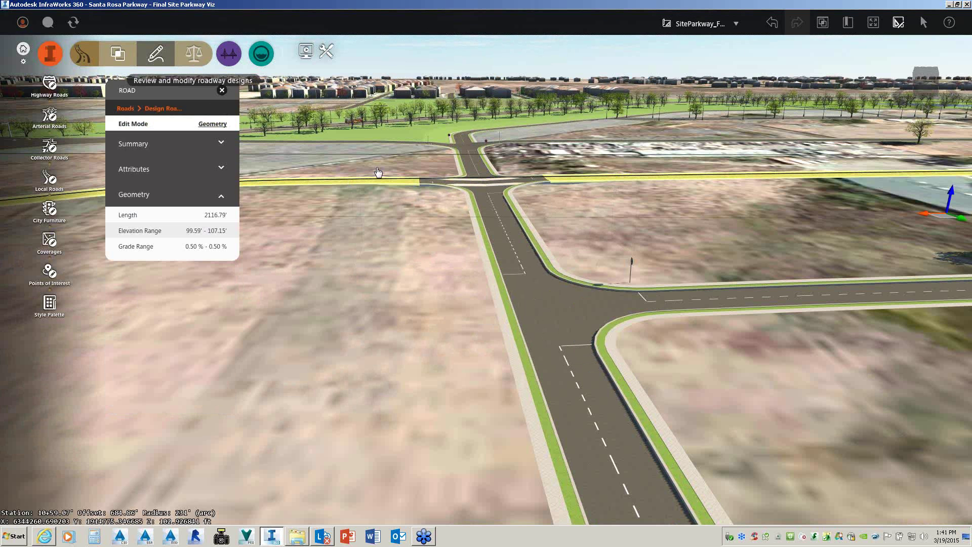
left_click(194, 56)
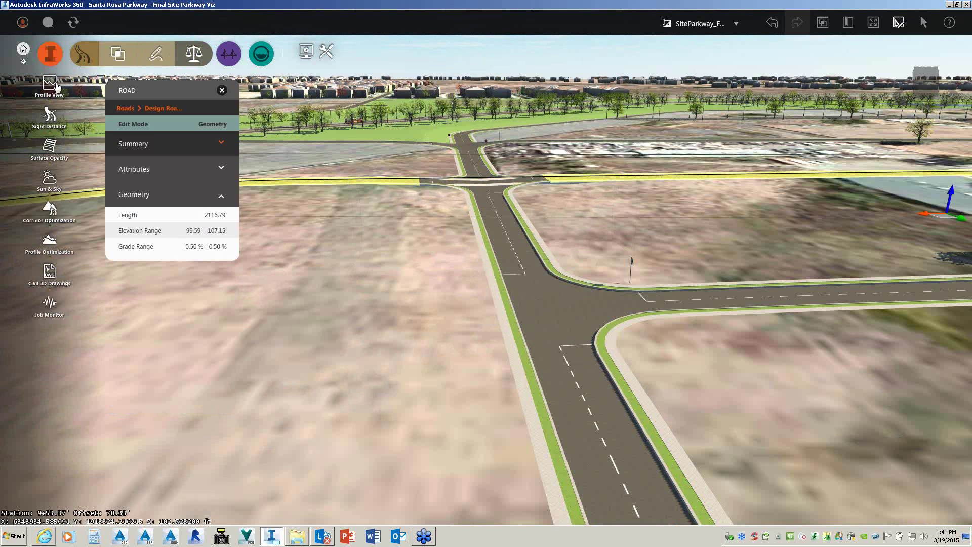
left_click(44, 85)
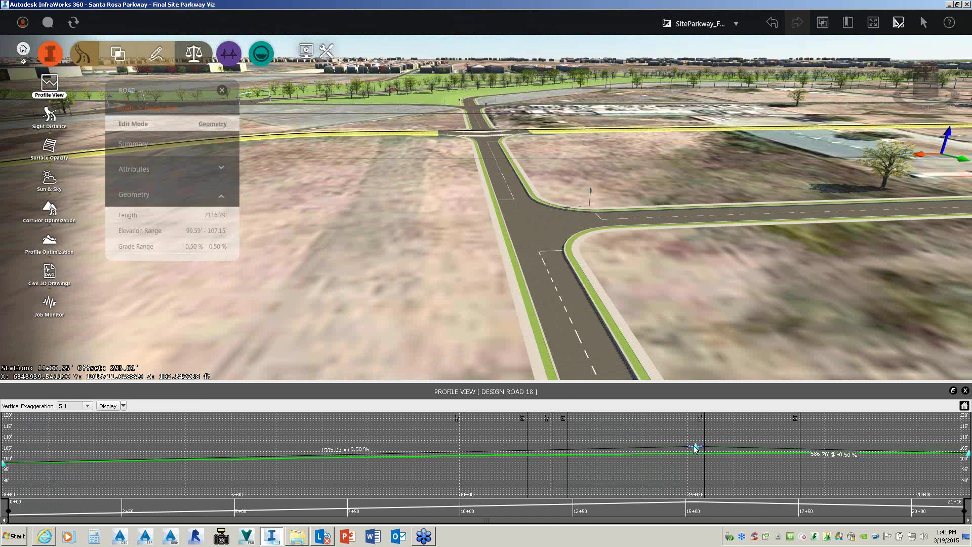
Step: Move the profile's PVI to the side street crossing and raise it to an elevation of about 112.6 ft
left_click(696, 446)
left_click_drag(697, 450, 746, 439)
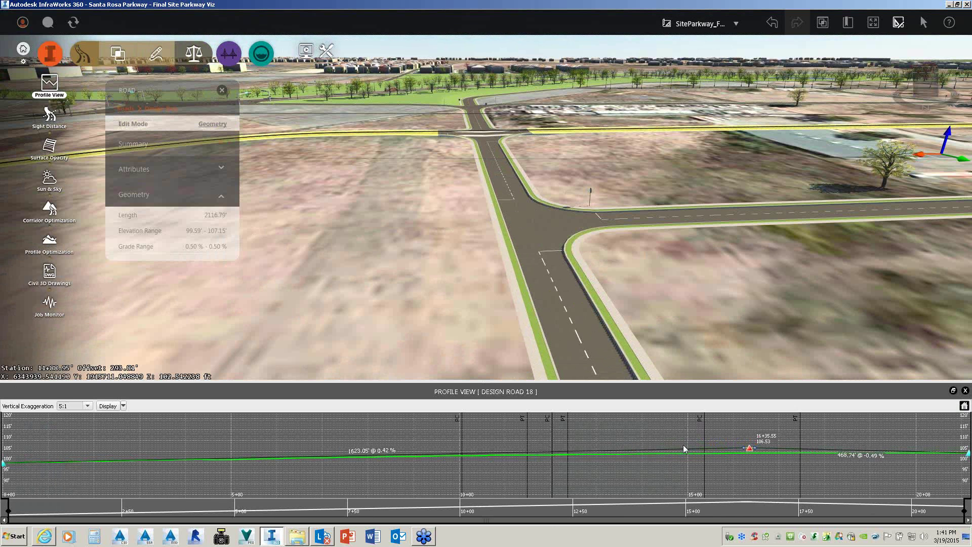
key("ctrl+z")
key("ctrl+z")
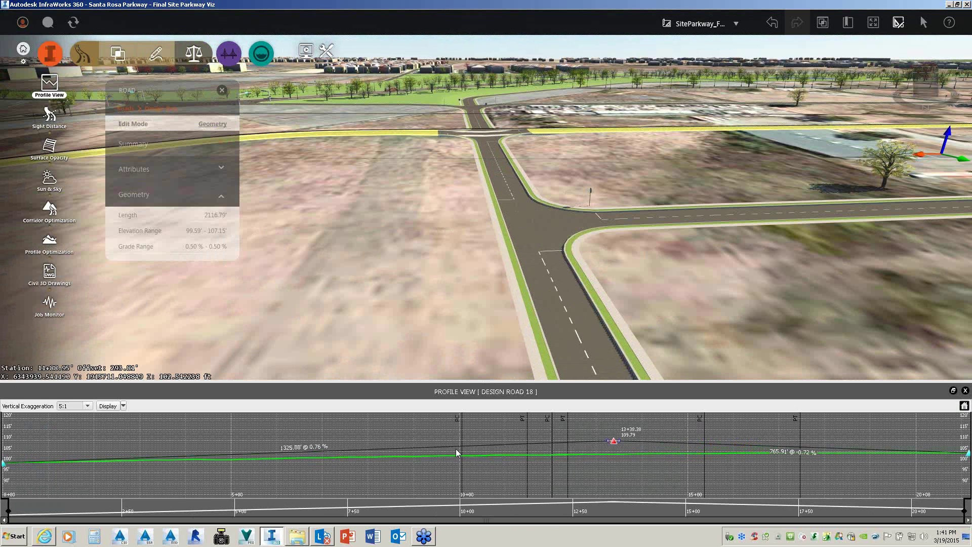
key("ctrl+z")
key("ctrl+z")
key("ctrl+z")
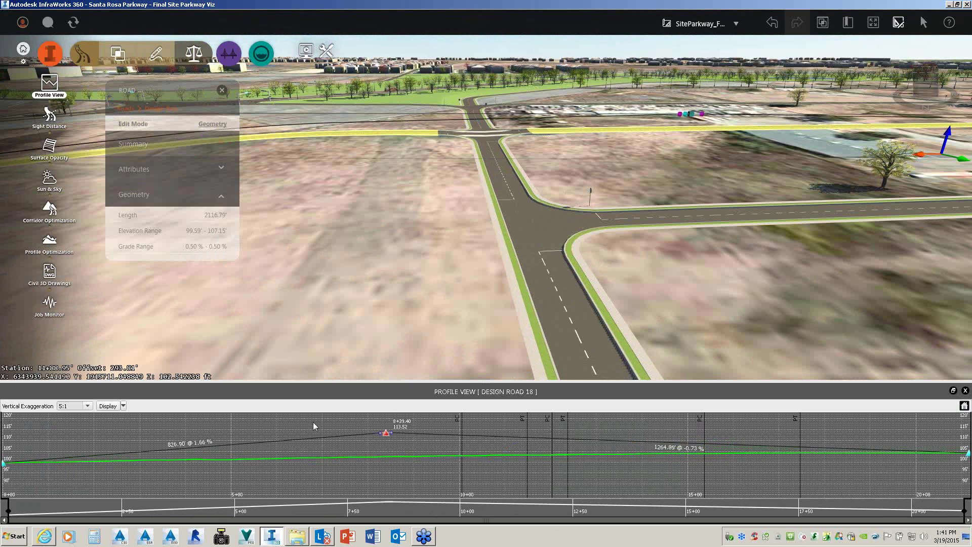
left_click_drag(330, 429, 411, 440)
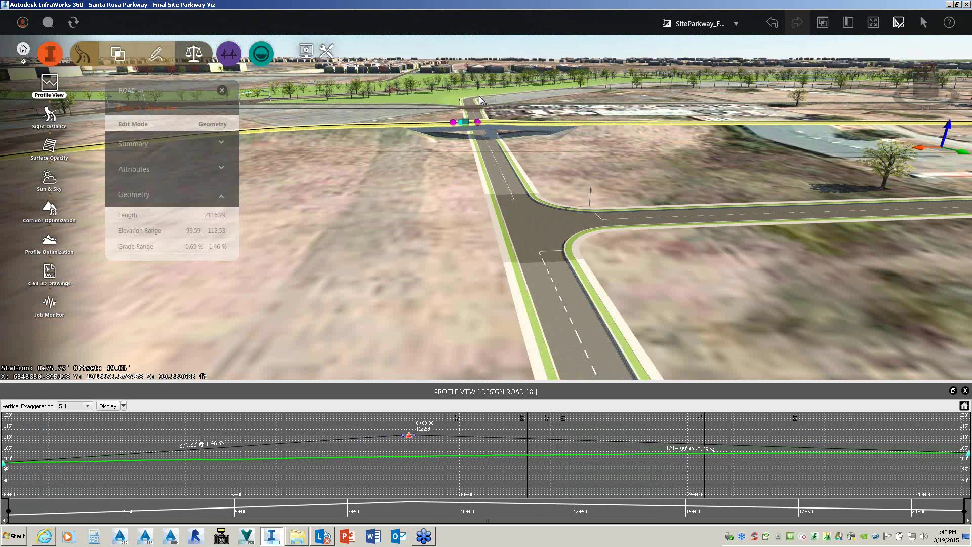
Step: Leave the road's edit mode and inspect the bridge over the side street, including its properties and pier
scroll(479, 99, "up", 2)
scroll(480, 99, "up", 1)
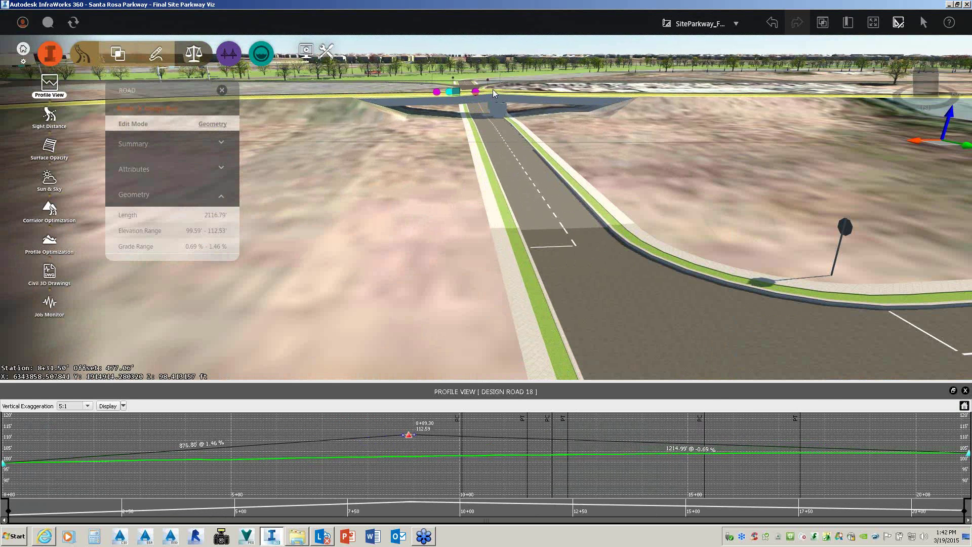
middle_click_drag(478, 219, 466, 396)
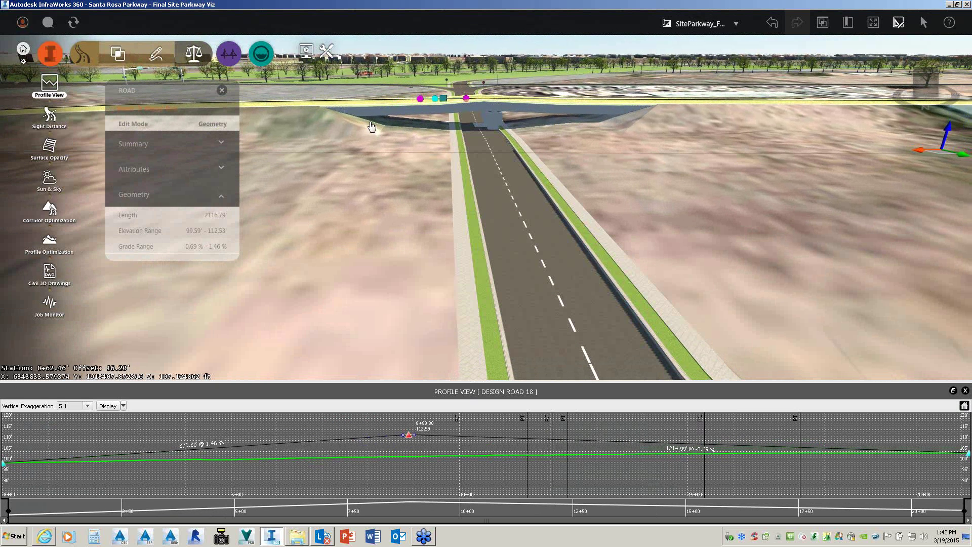
right_click(402, 99)
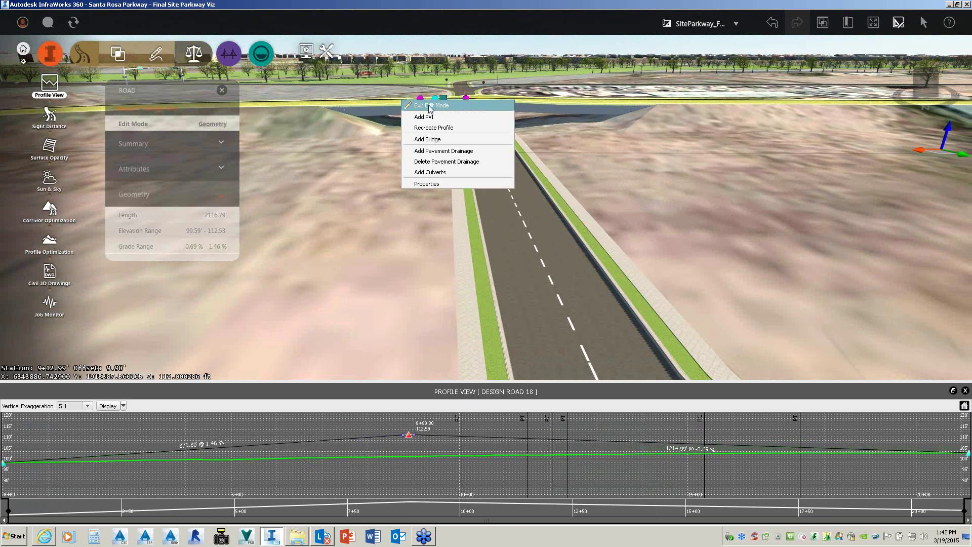
key("Return")
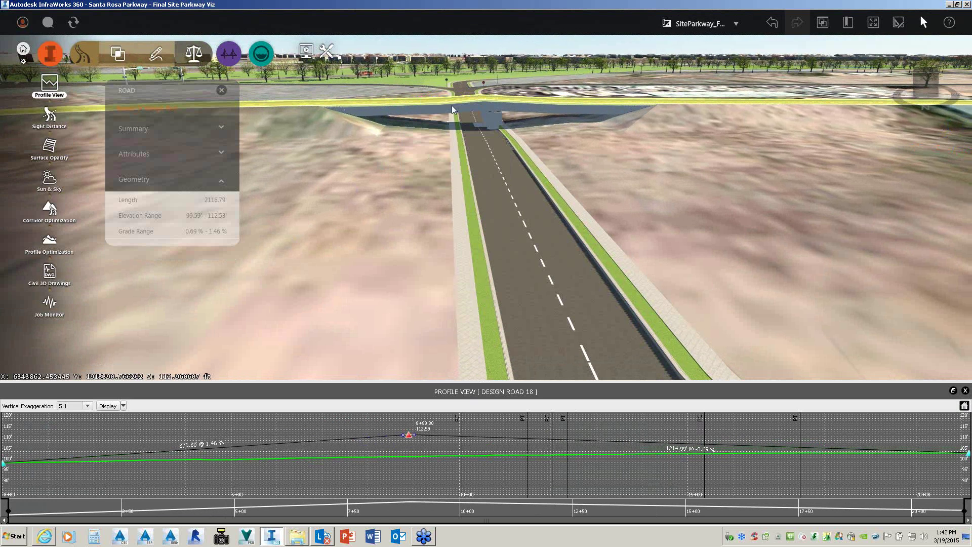
left_click(379, 181)
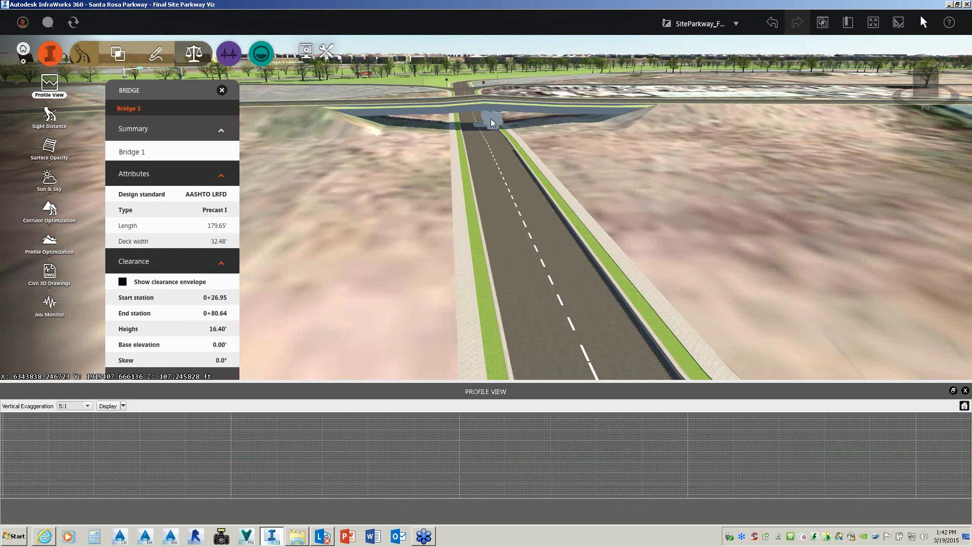
key("Escape")
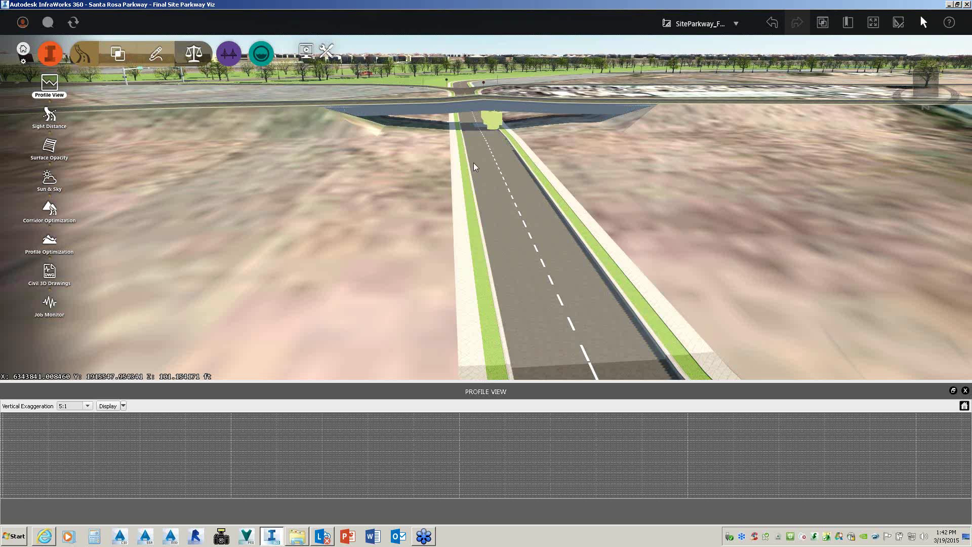
left_click_drag(474, 163, 458, 253)
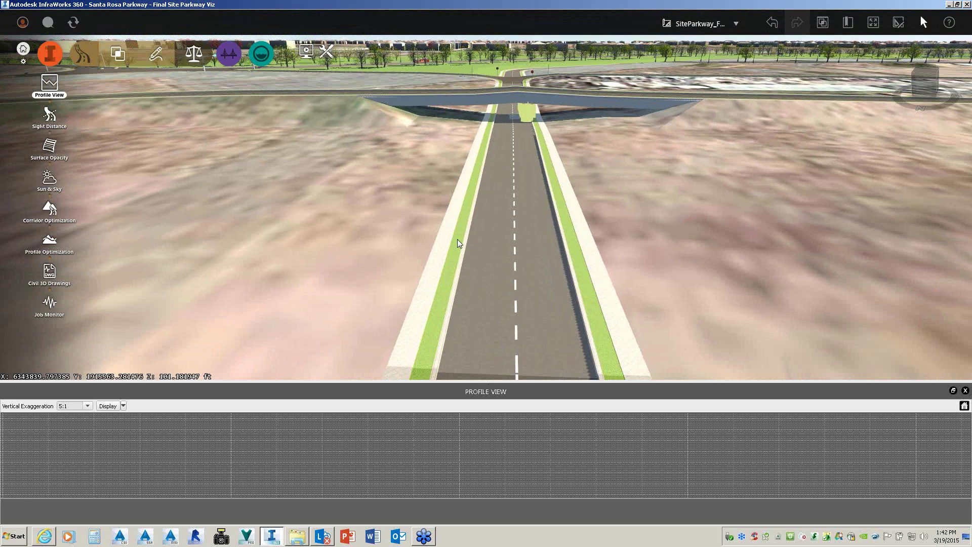
Step: Put the bridged local road into edit mode and remove the PVI from its profile
left_click(338, 93)
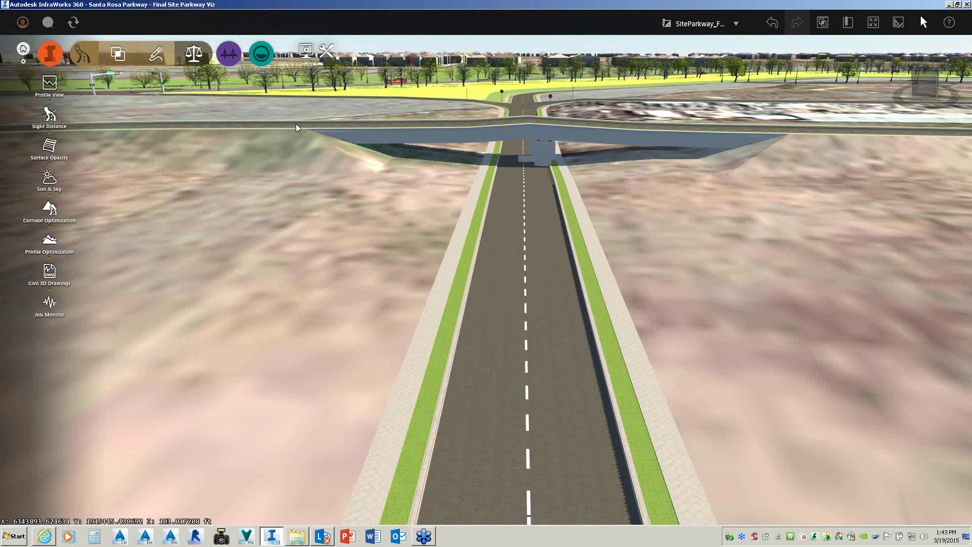
left_click(346, 175)
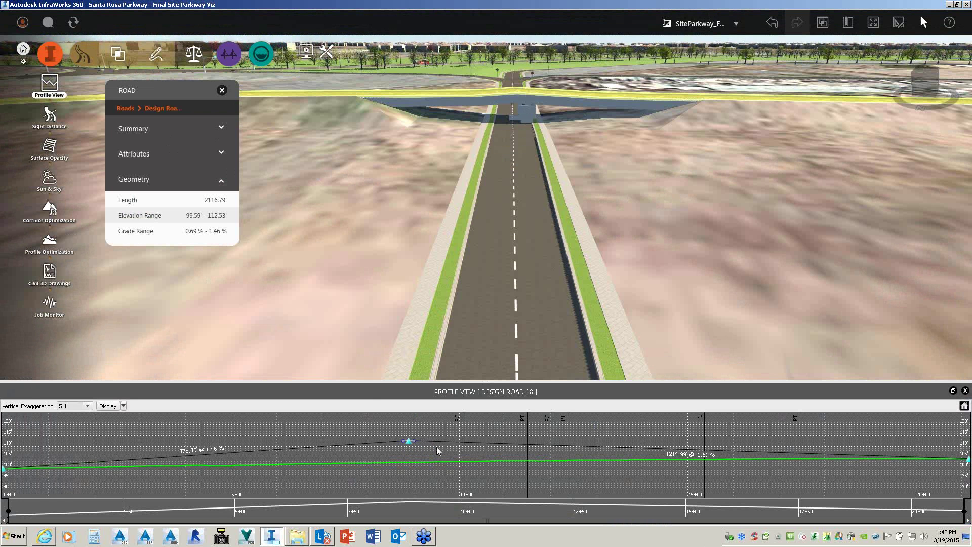
right_click(465, 97)
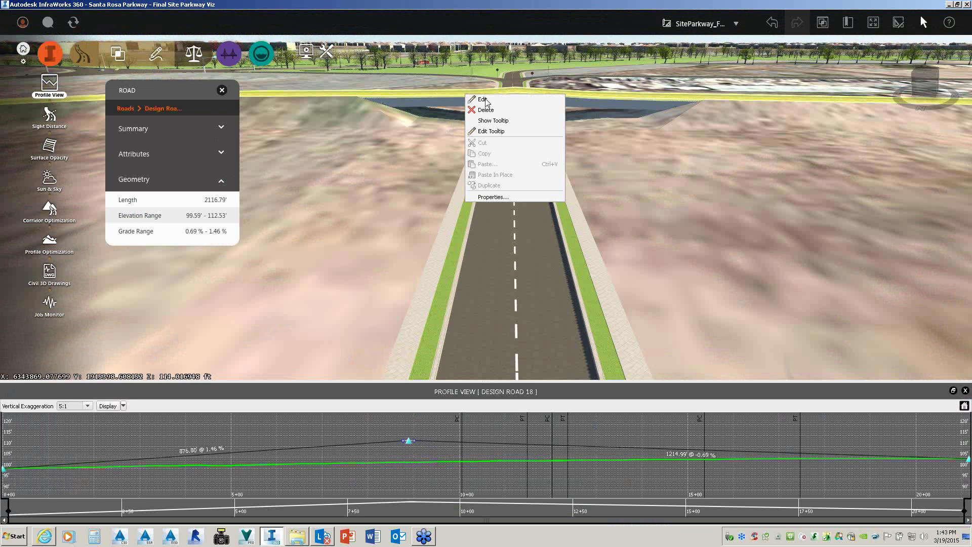
key("Return")
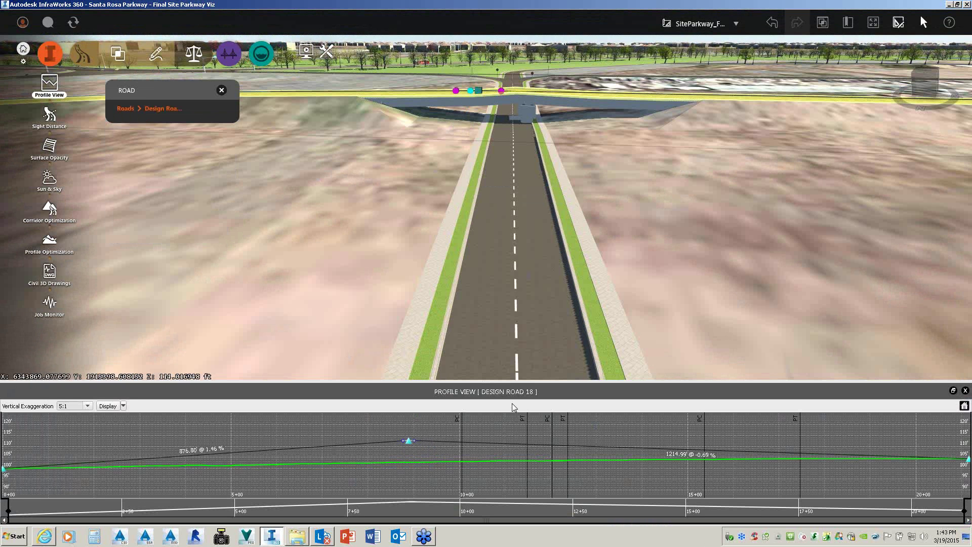
left_click(410, 442)
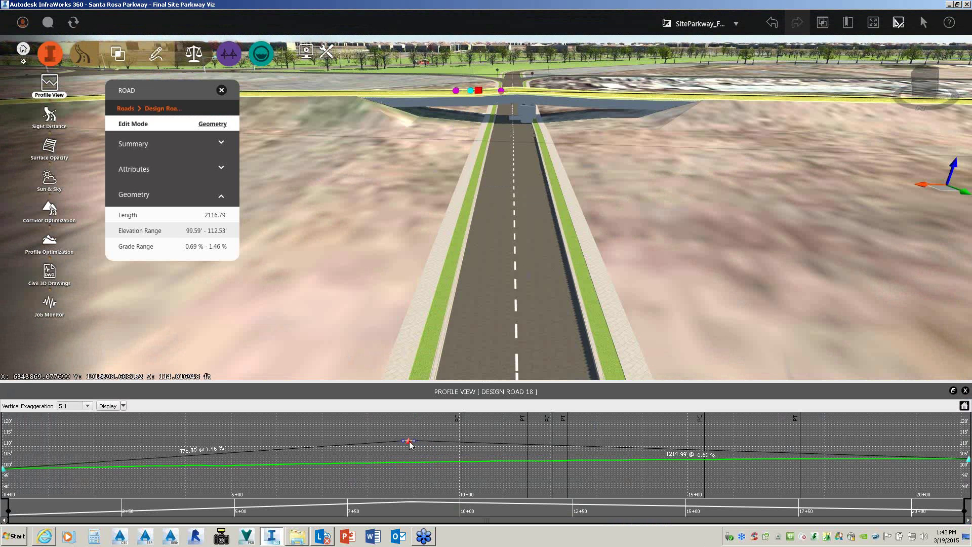
right_click(410, 445)
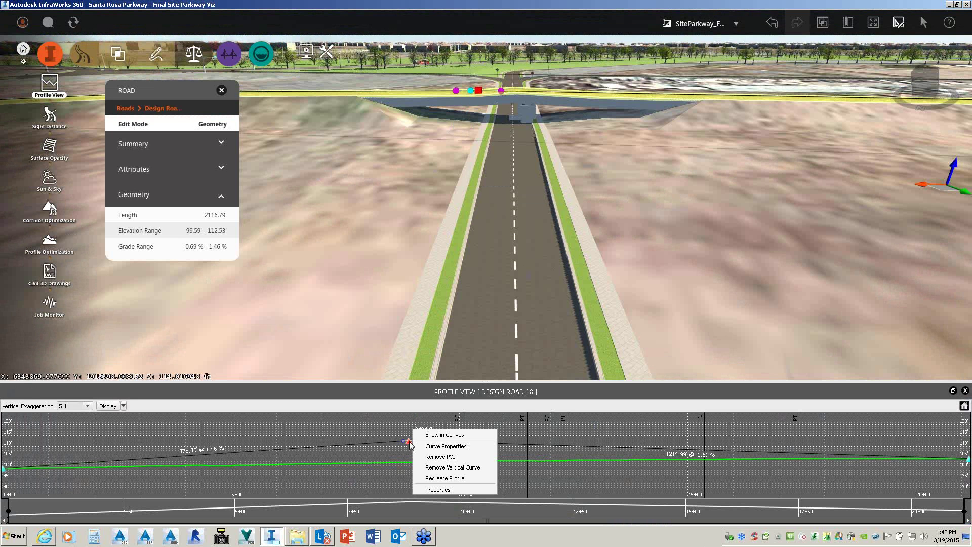
left_click(450, 458)
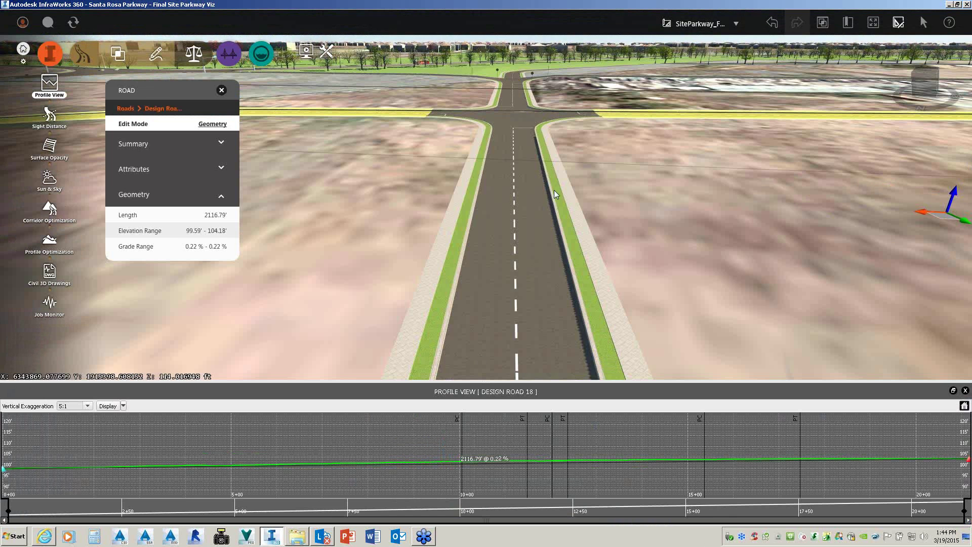
Step: Add a PVI to the road profile near station 10+00 and raise it to an elevation of about 115 ft
right_click(464, 463)
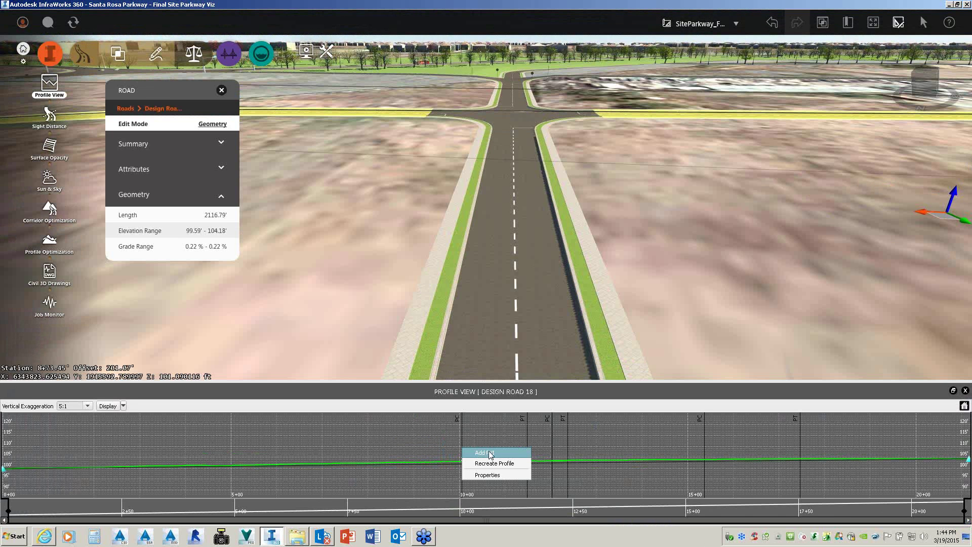
left_click(488, 451)
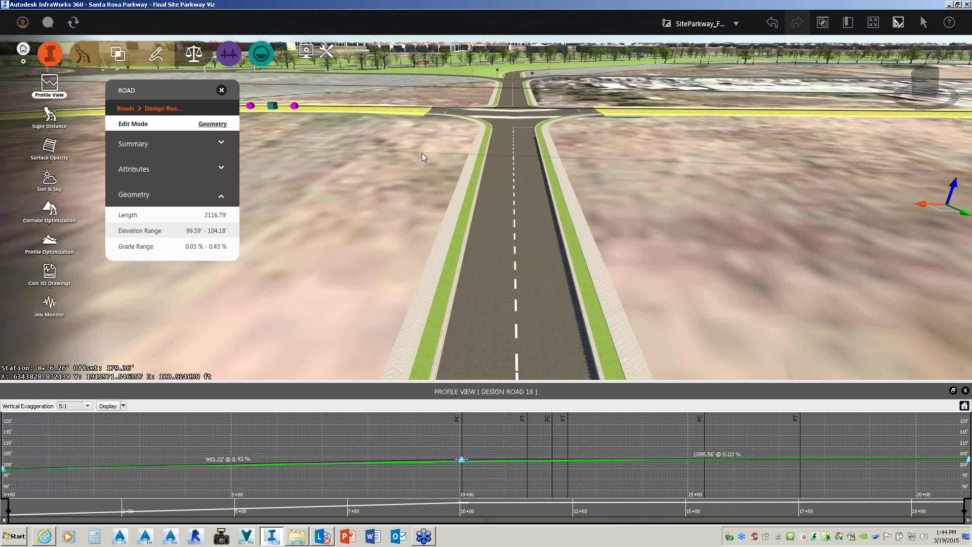
left_click(462, 460)
left_click_drag(462, 460, 463, 436)
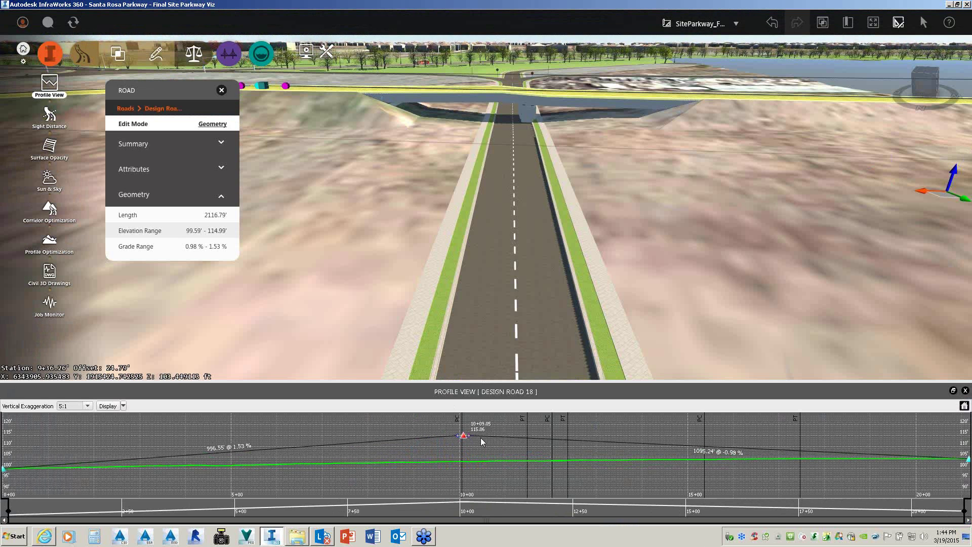
left_click_drag(491, 440, 533, 444)
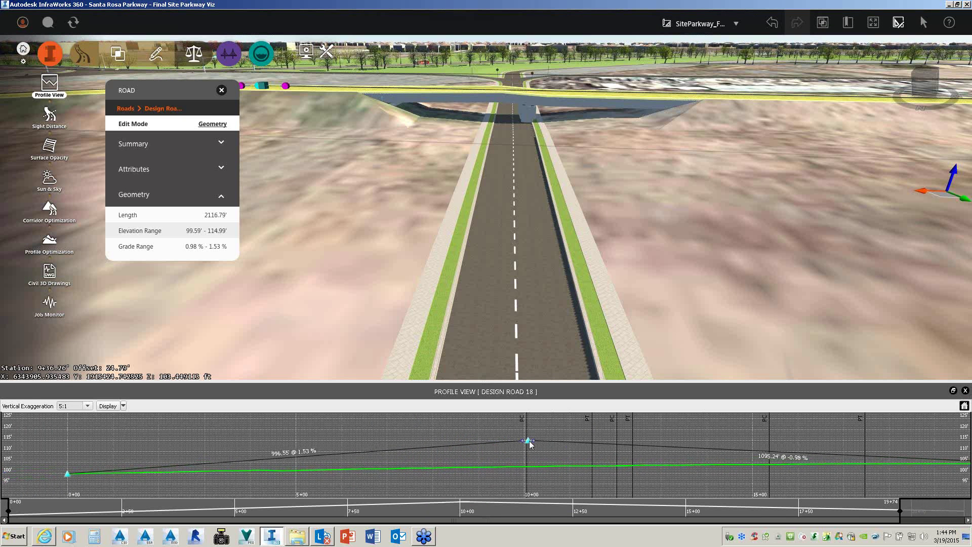
left_click(529, 441)
left_click(528, 442)
left_click_drag(516, 240, 523, 263)
scroll(524, 260, "down", 4)
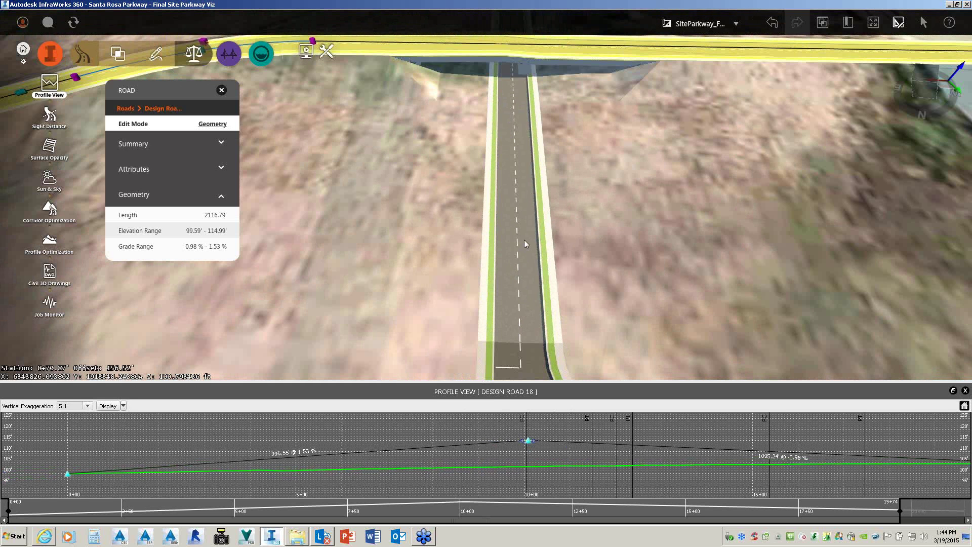
Step: Check the curve properties of the vertical curve at the raised PVI, including its high point station and elevation
scroll(524, 243, "down", 2)
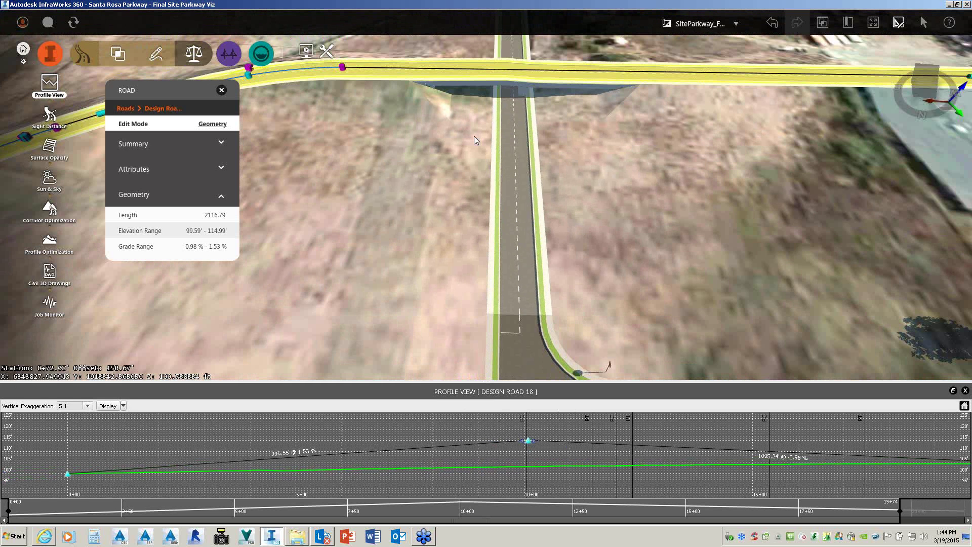
right_click(528, 443)
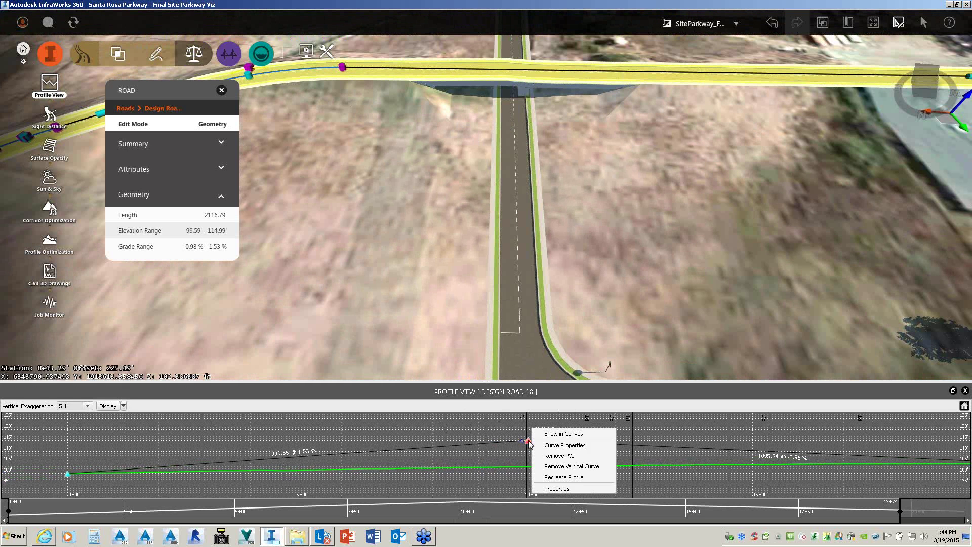
left_click(558, 446)
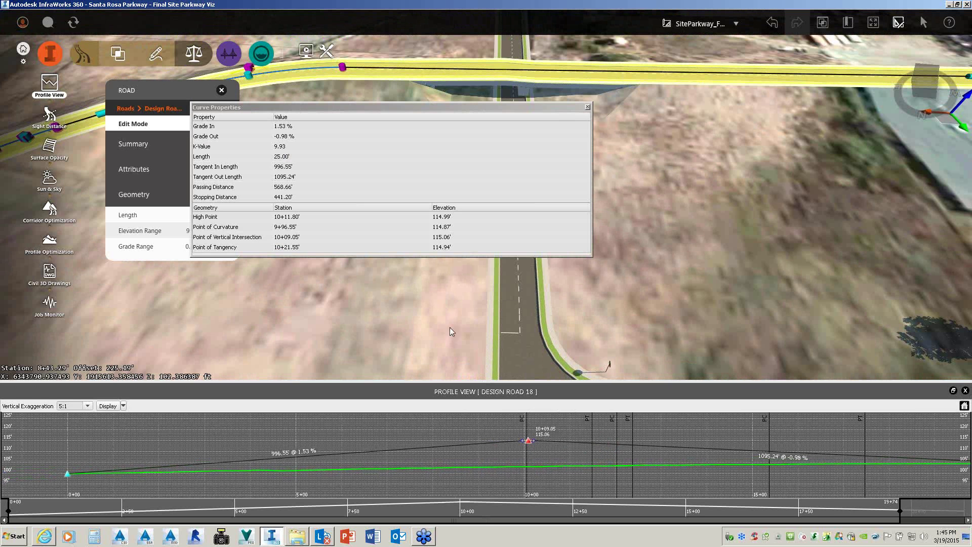
left_click(285, 167)
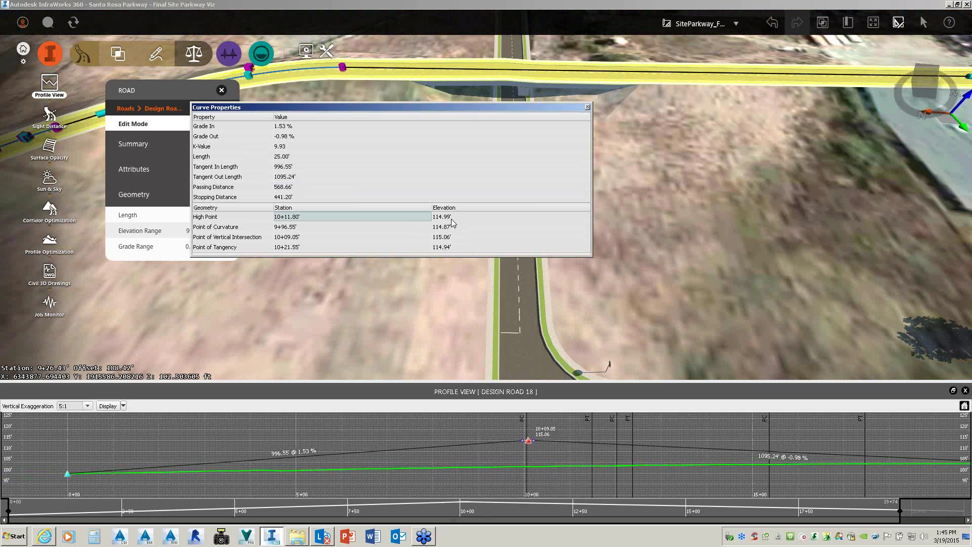
left_click(588, 107)
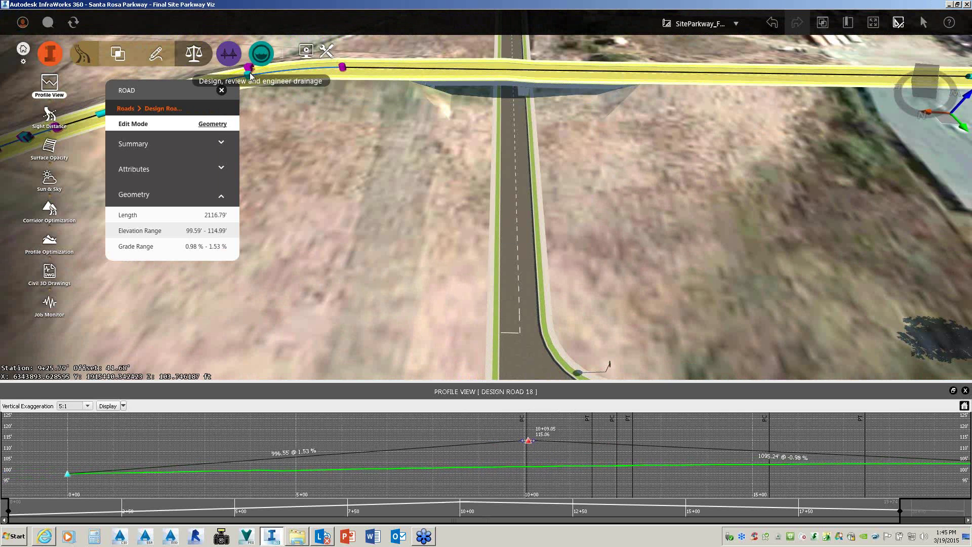
Step: Move the local road's horizontal curve point along the alignment closer to the bridge over the side street
left_click_drag(249, 76, 372, 113)
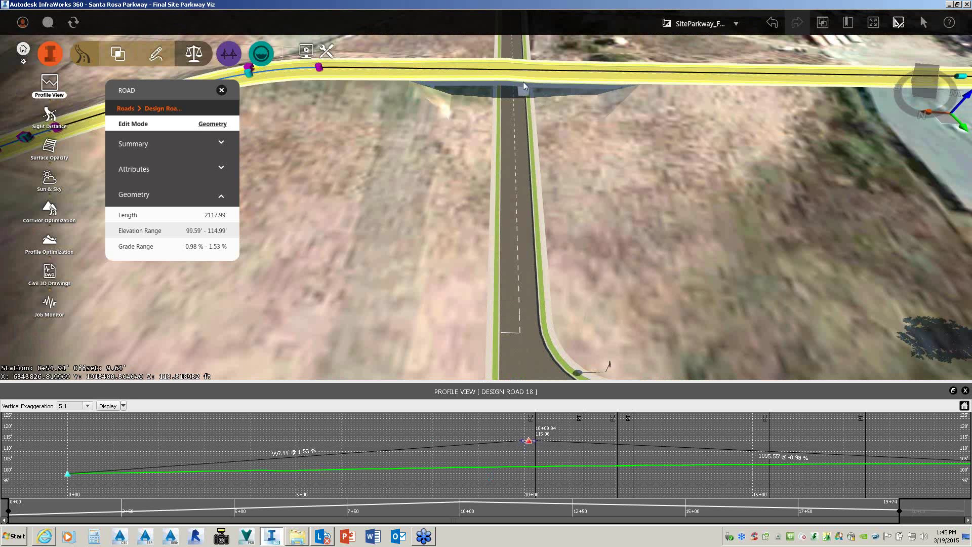
mouse_move(520, 78)
middle_mouse_down()
mouse_move(519, 54)
mouse_move(521, 78)
middle_mouse_up()
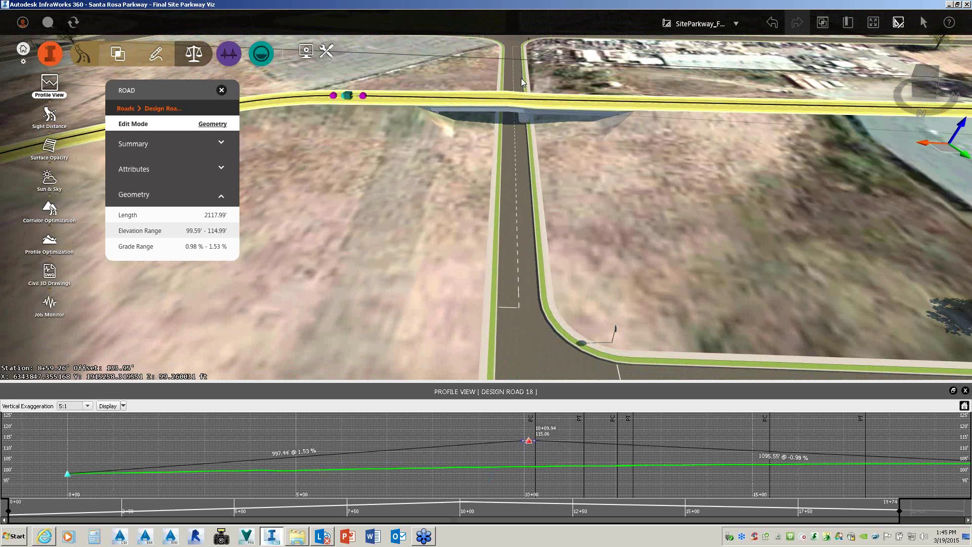
Step: Select the bridge over the side street and change its type from Precast I to Steel Plate
left_click(537, 123)
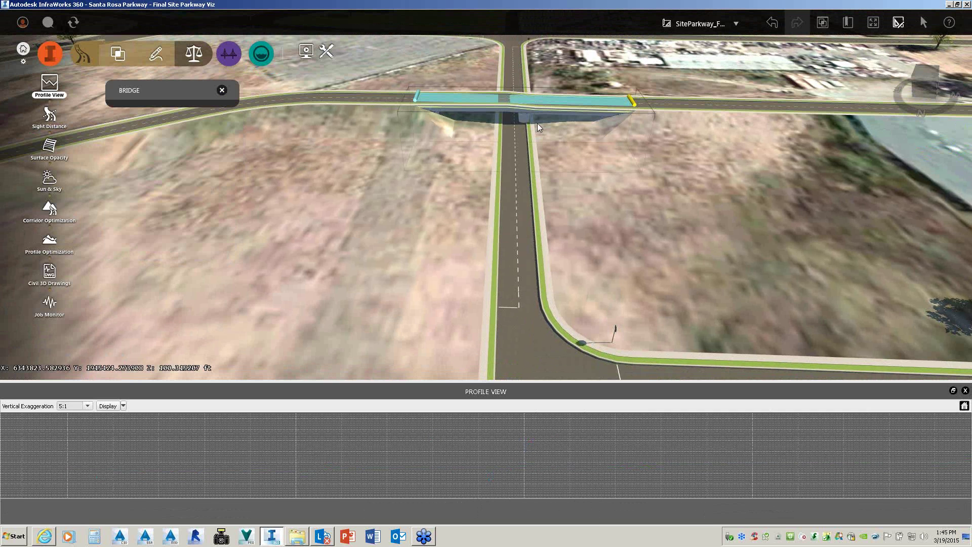
right_click(536, 123)
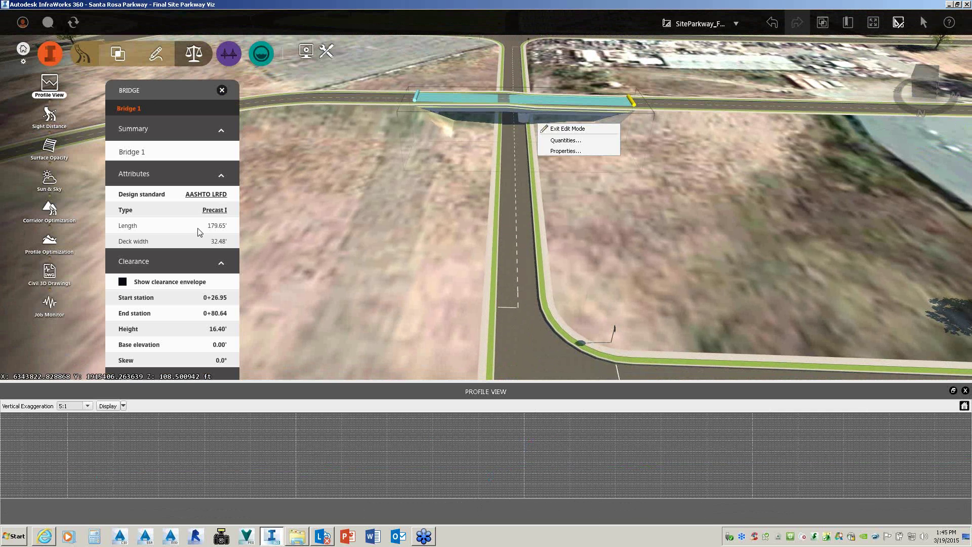
left_click(214, 209)
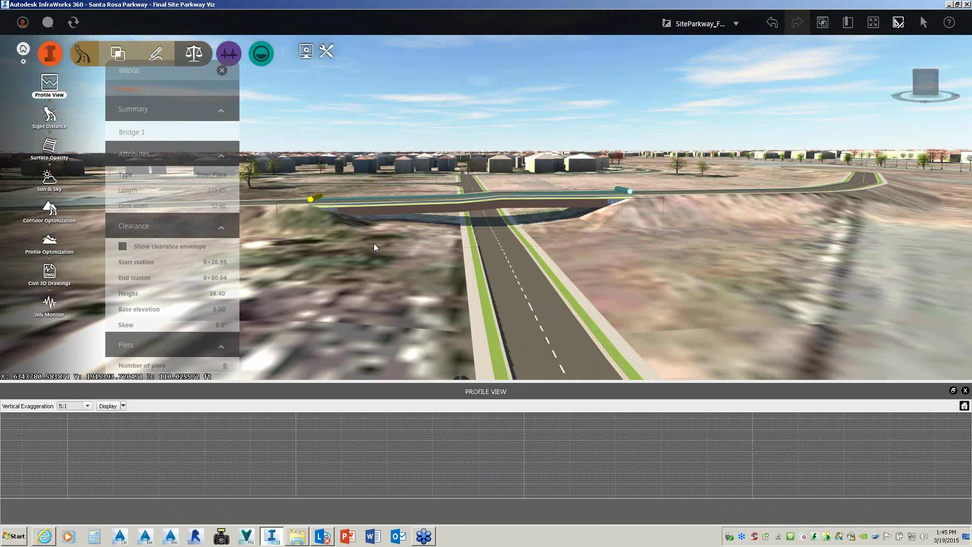
Step: Review the bridge's concrete and steel quantities, close the report and deselect the bridge
right_click(415, 200)
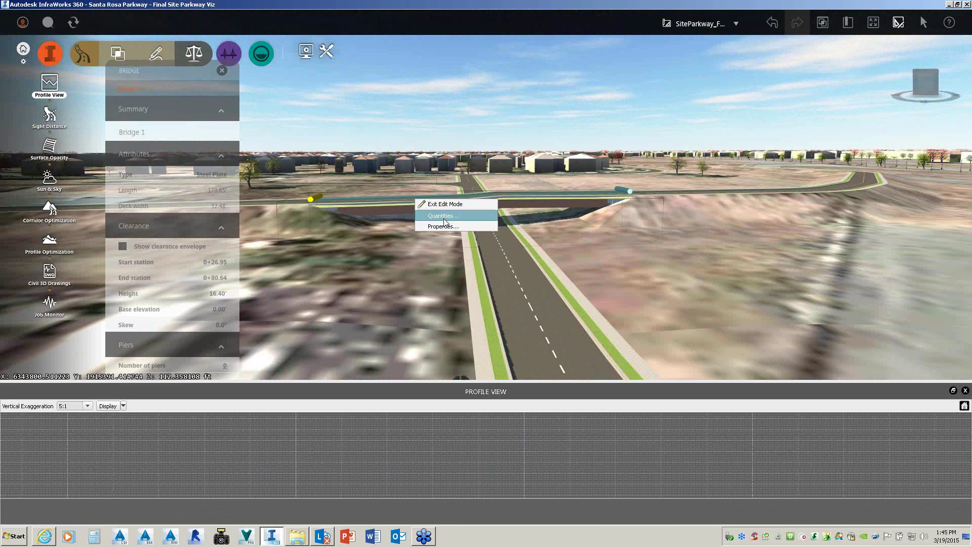
left_click(444, 218)
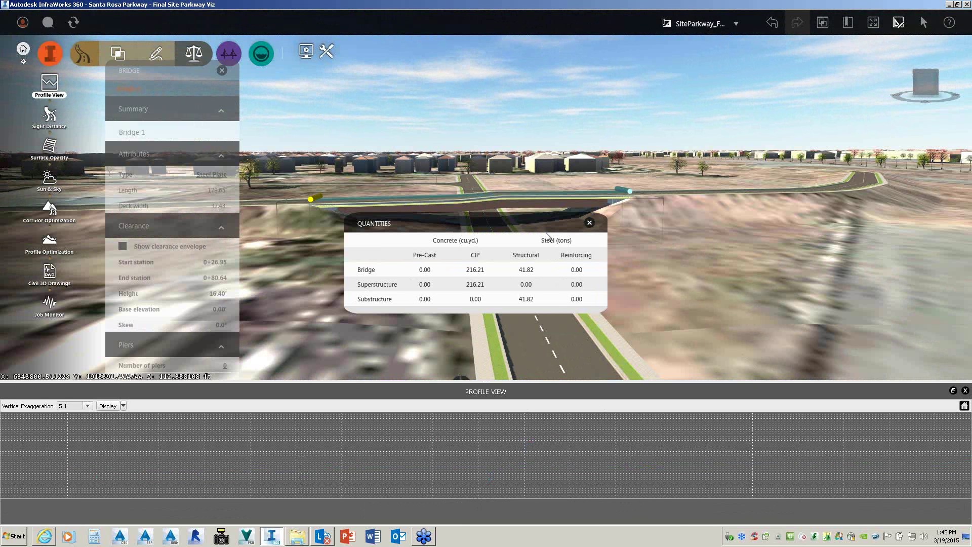
left_click(590, 224)
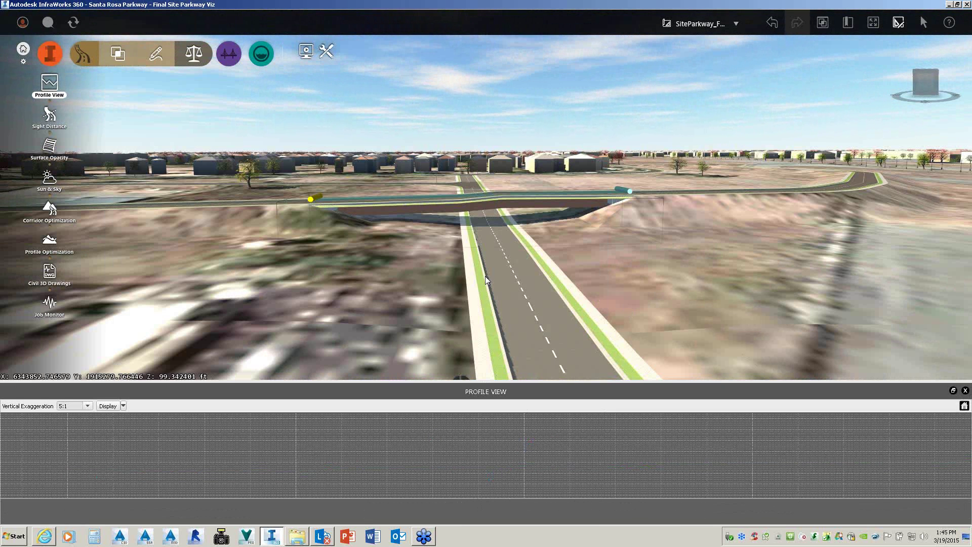
left_click(401, 229)
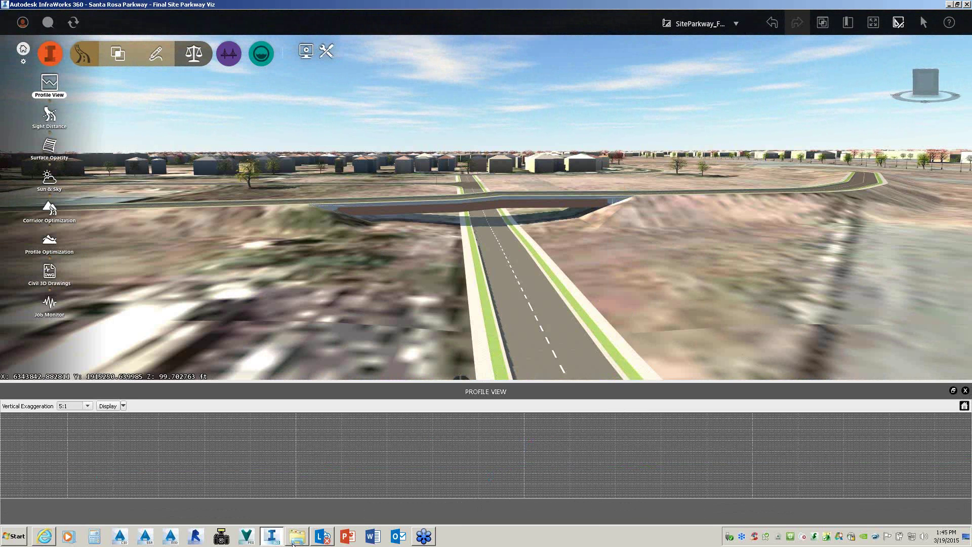
Step: Switch to Windows Explorer and open the InfraWorks folder inside Civil Infrastructure on the C drive, widening the file list
left_click(295, 535)
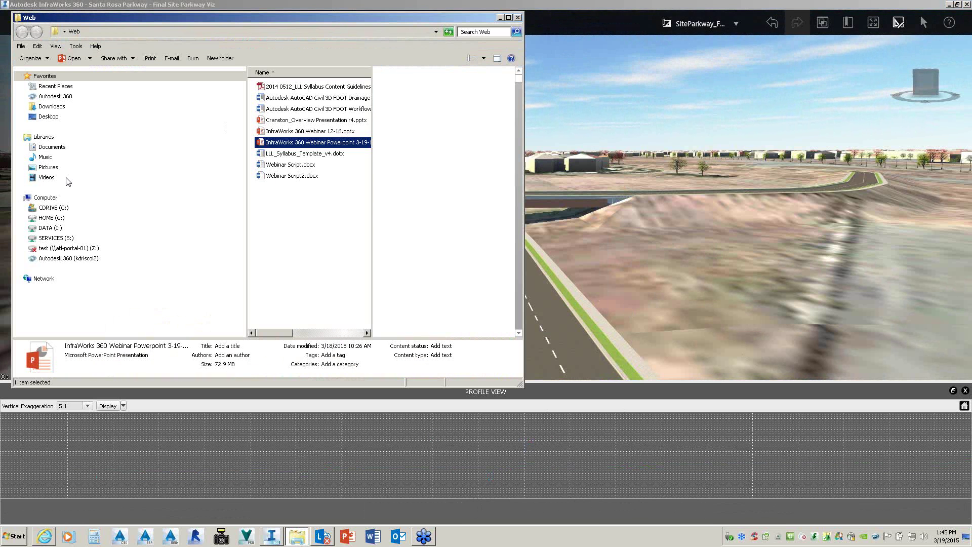
left_click(49, 209)
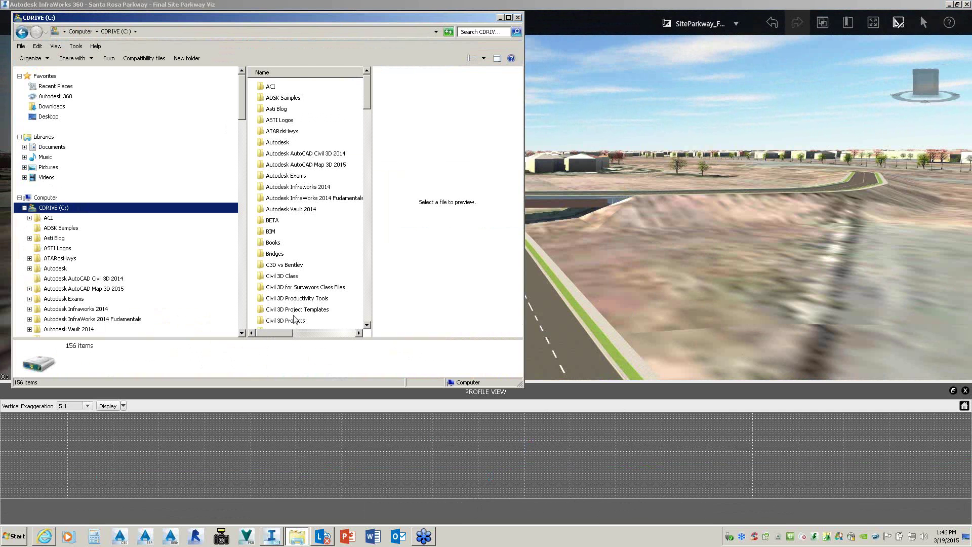
left_click(297, 310)
scroll(306, 303, "down", 3)
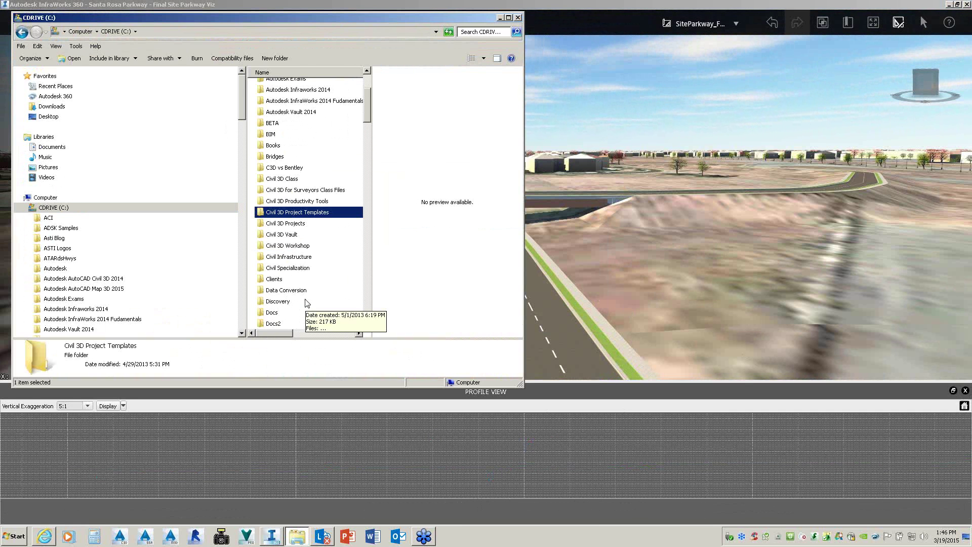
double_click(287, 256)
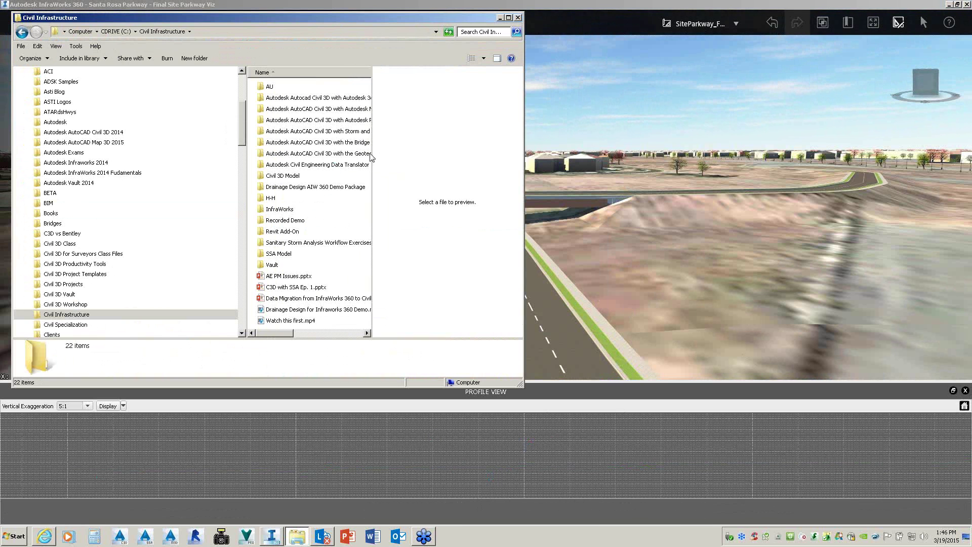
left_click_drag(372, 152, 462, 148)
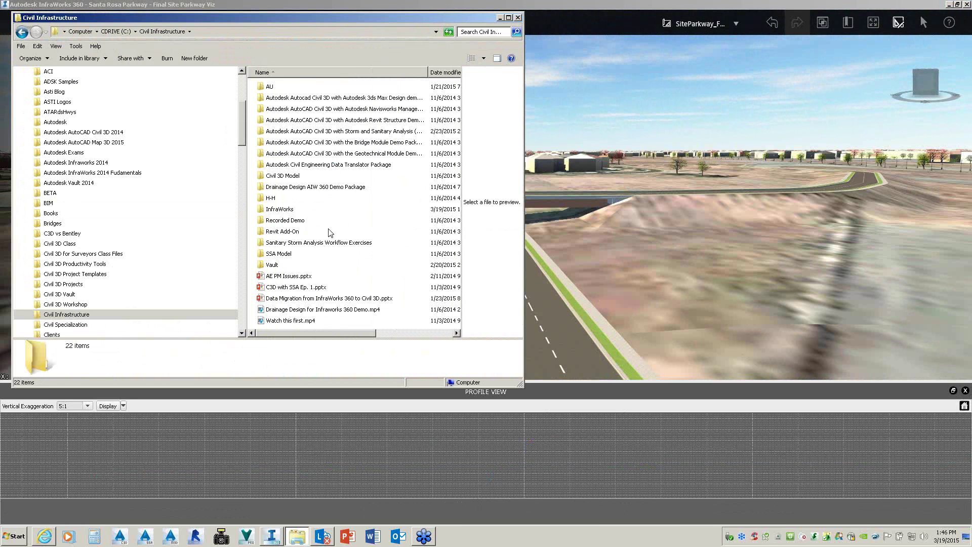
double_click(280, 209)
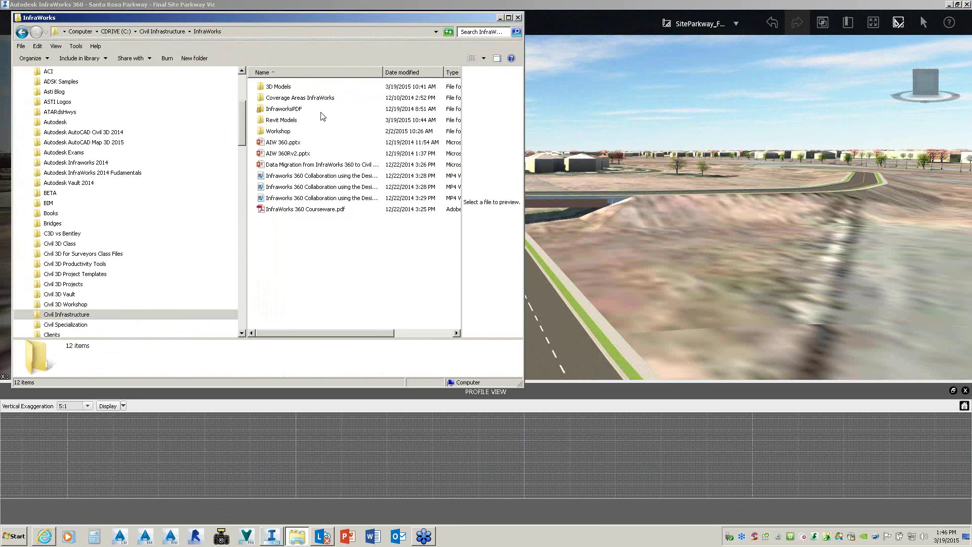
Step: Browse the Workshop 1 Concept to Detailed Design materials and their Media folder, and return to the Workshop folder
double_click(280, 132)
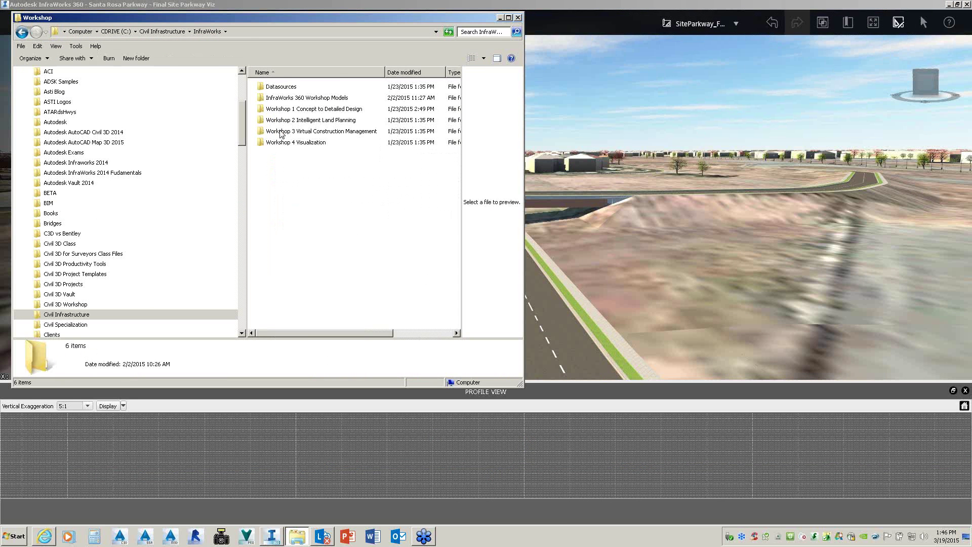
double_click(314, 109)
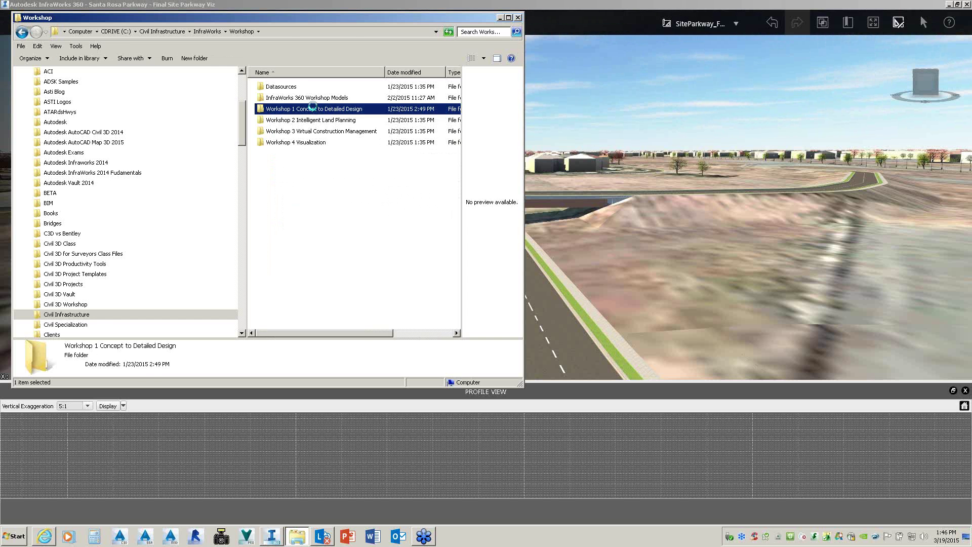
left_click(338, 89)
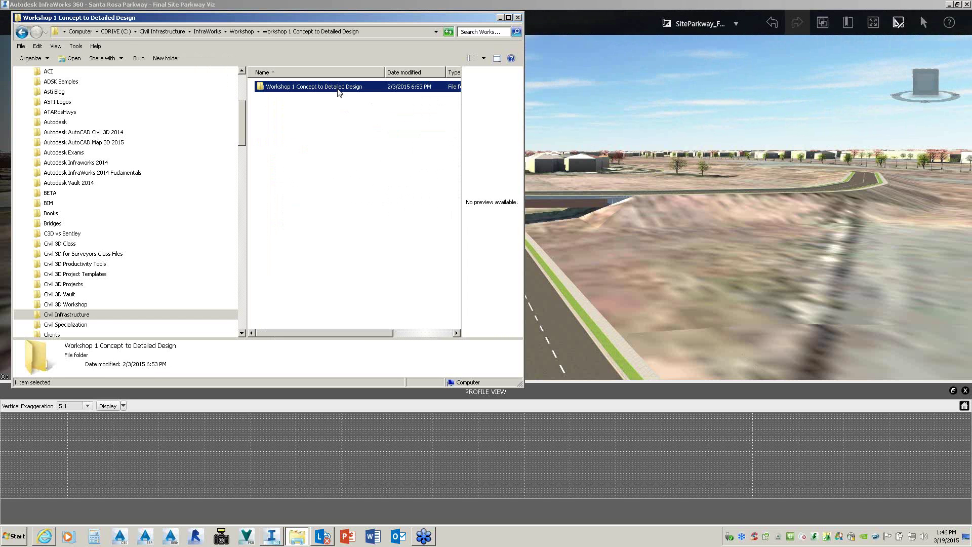
double_click(339, 90)
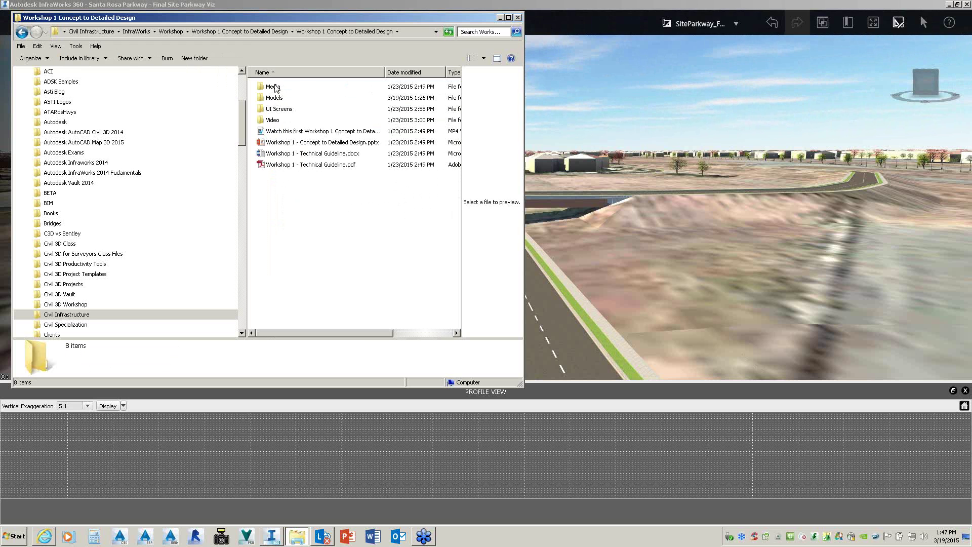
double_click(274, 87)
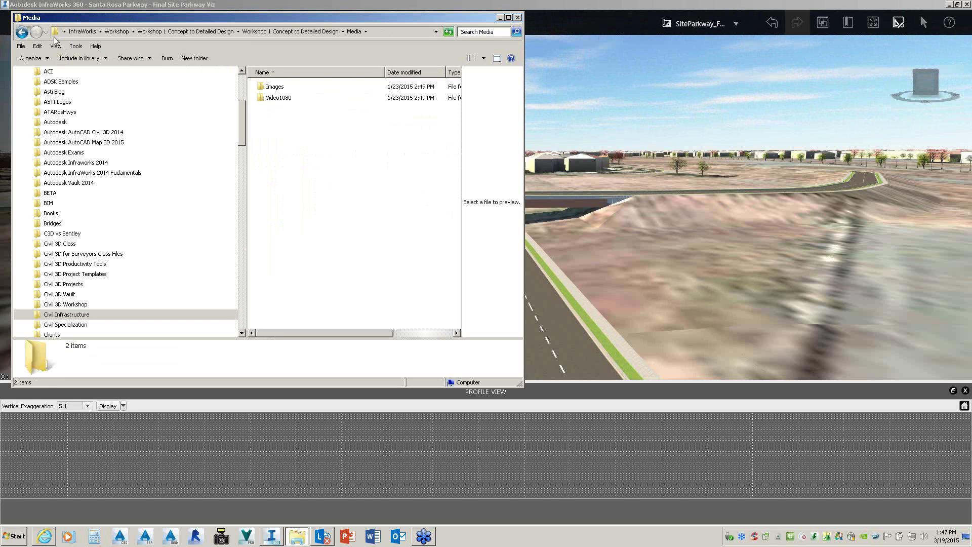
left_click(22, 33)
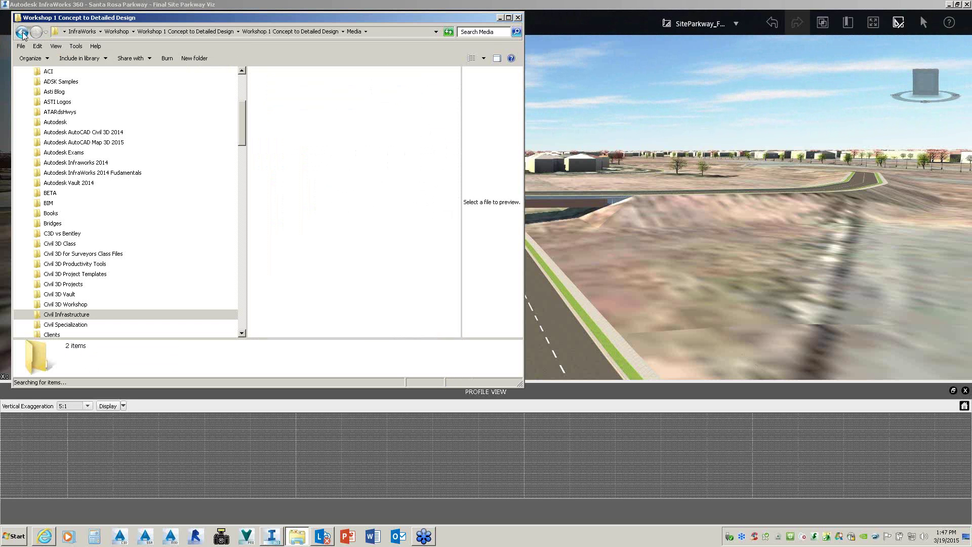
left_click(22, 33)
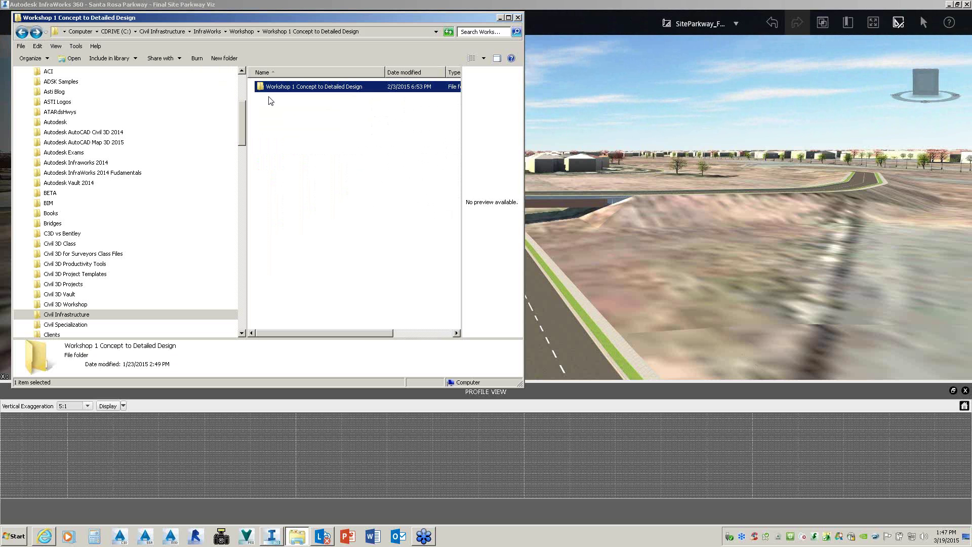
left_click(20, 33)
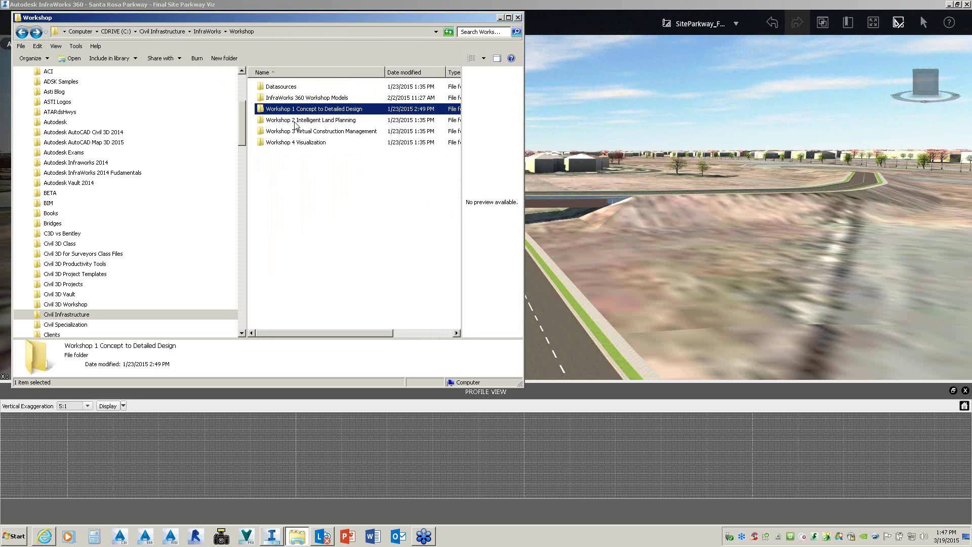
Step: Open the nested Workshop 2 Intelligent Land Planning folder and look inside its Models folder
double_click(295, 122)
left_click(320, 89)
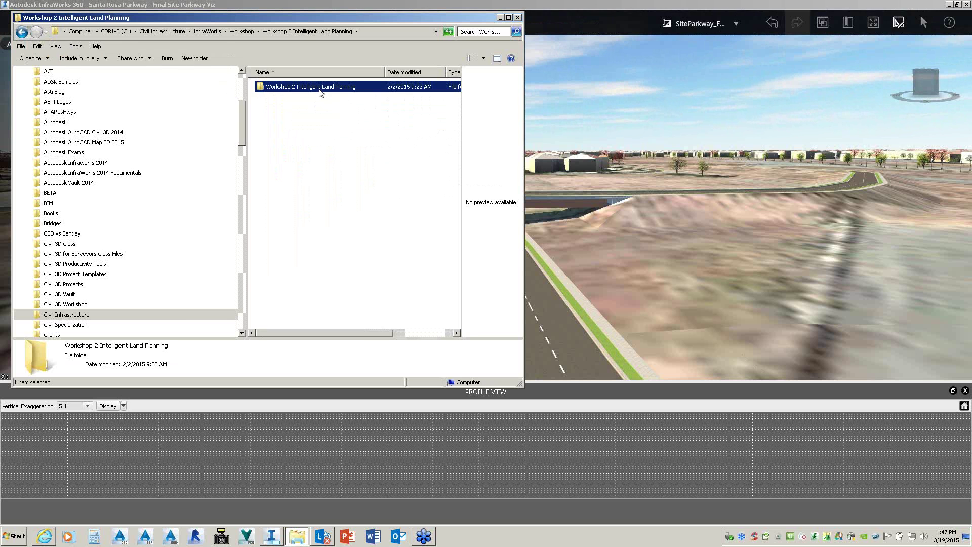
double_click(321, 90)
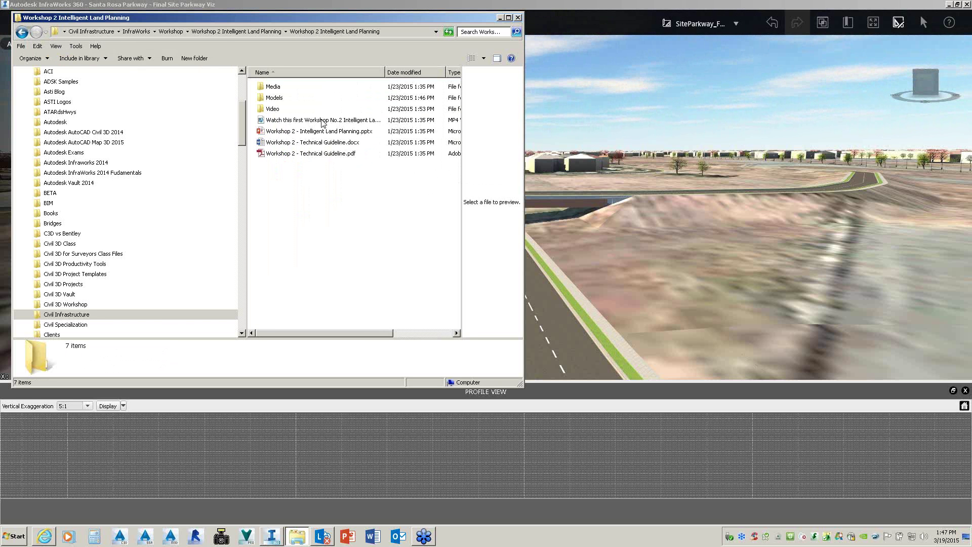
double_click(274, 98)
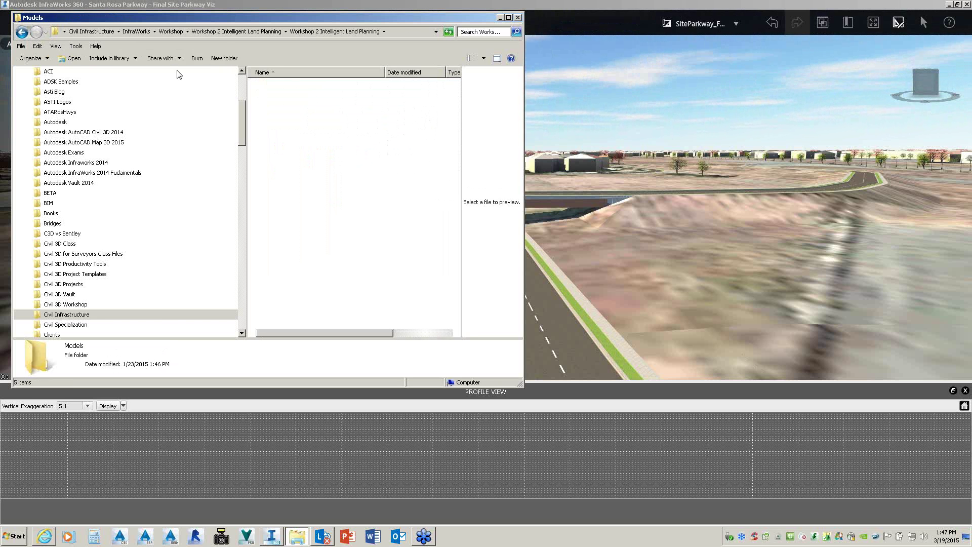
Step: Go back up from the Workshop 2 Models folder to the Civil Infrastructure folder
left_click(22, 33)
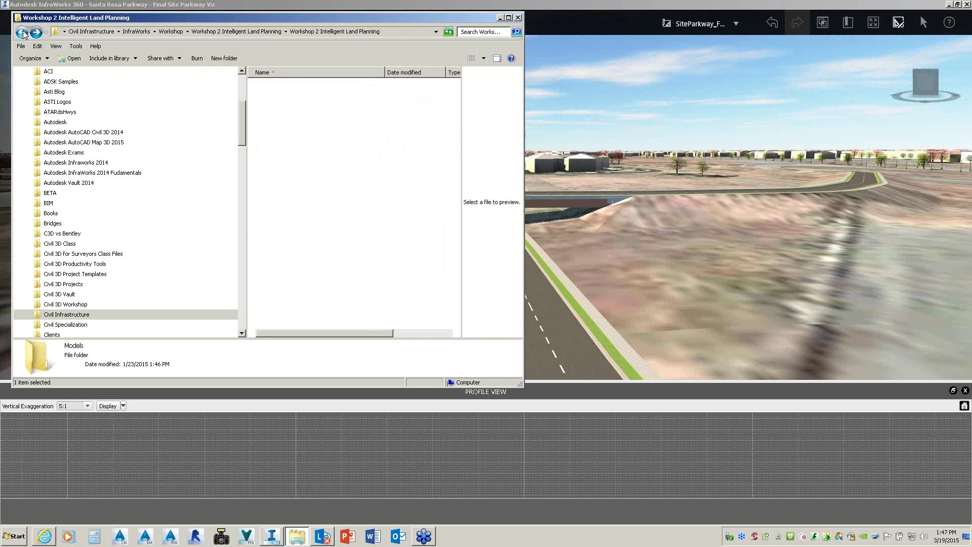
left_click(22, 32)
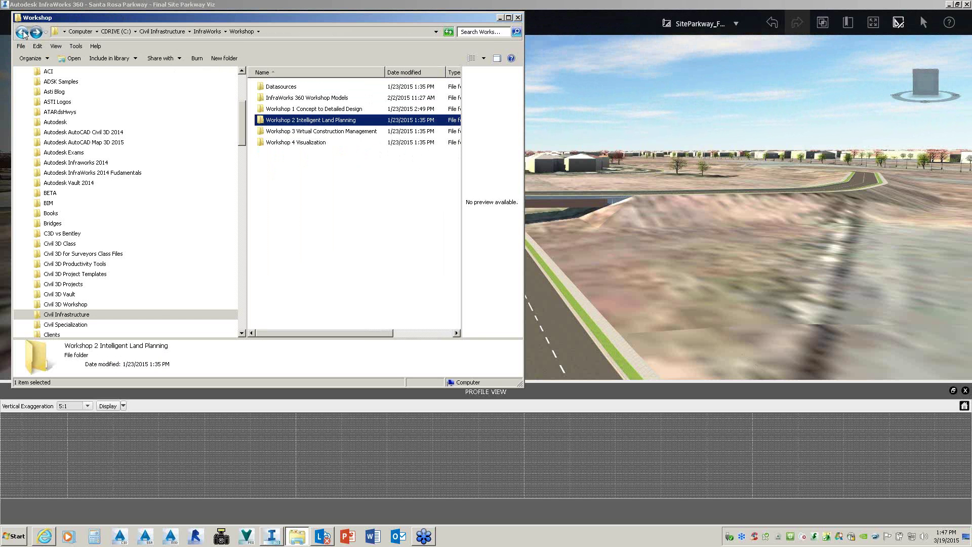
left_click(22, 33)
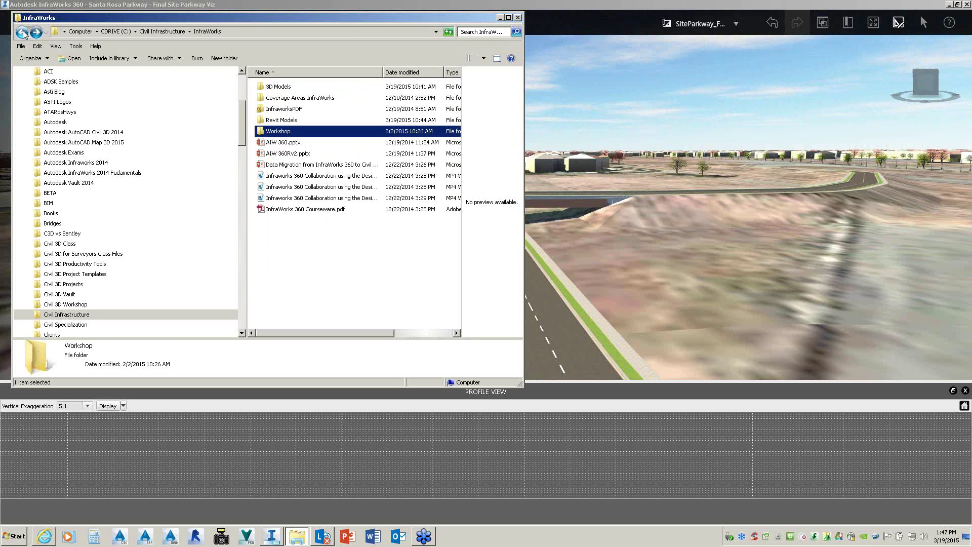
left_click(23, 33)
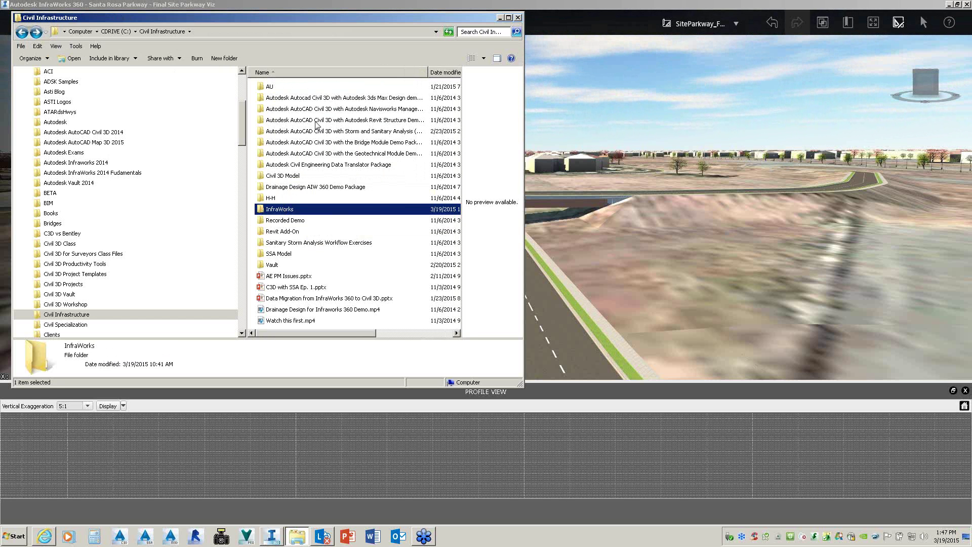
Step: Minimize the Civil Infrastructure folder window and return to the Santa Rosa Parkway model in InfraWorks 360
left_click(508, 18)
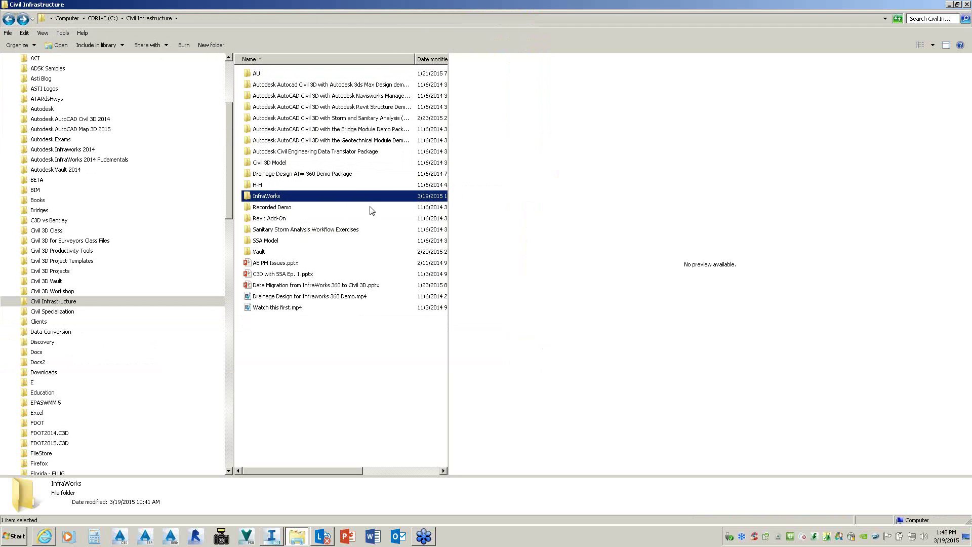
left_click(949, 5)
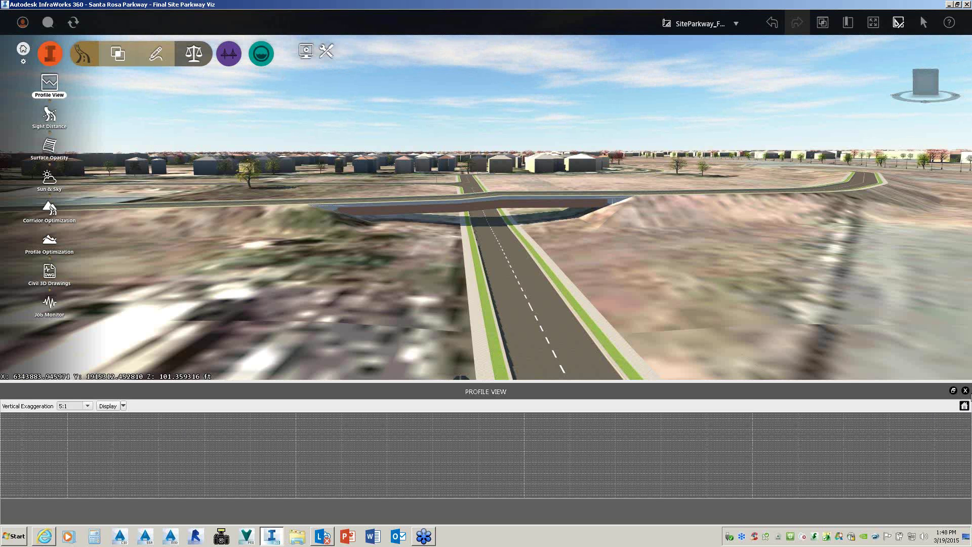
Step: Examine the whole site from above, and inspect the parkway, park ponds and sports field up close in a tilted perspective view
mouse_move(968, 44)
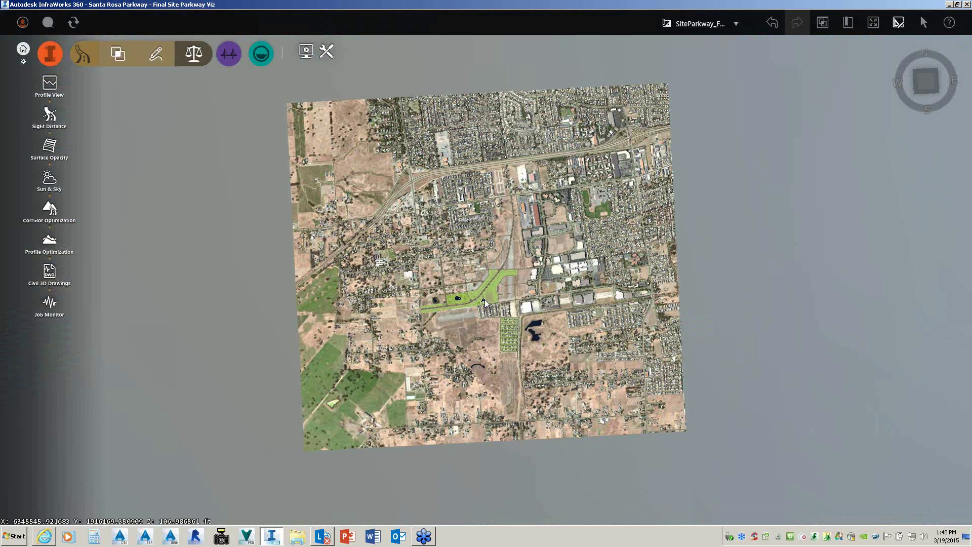
scroll(484, 299, "up", 3)
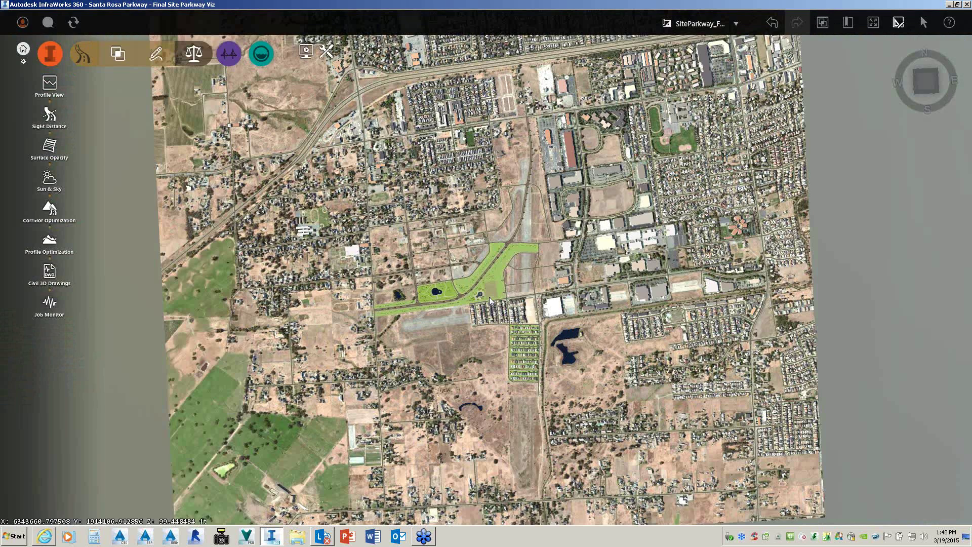
scroll(489, 296, "up", 5)
scroll(484, 274, "up", 3)
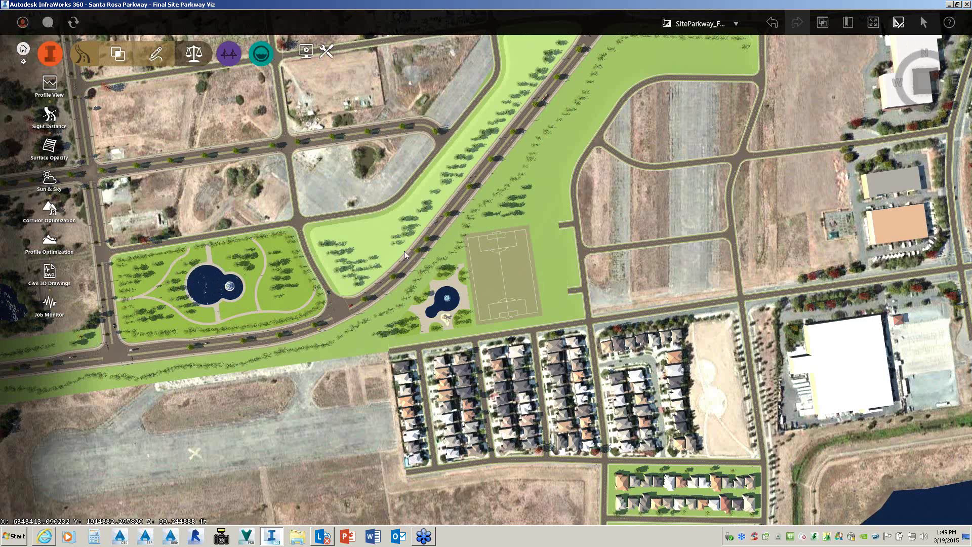
left_click_drag(404, 251, 445, 171)
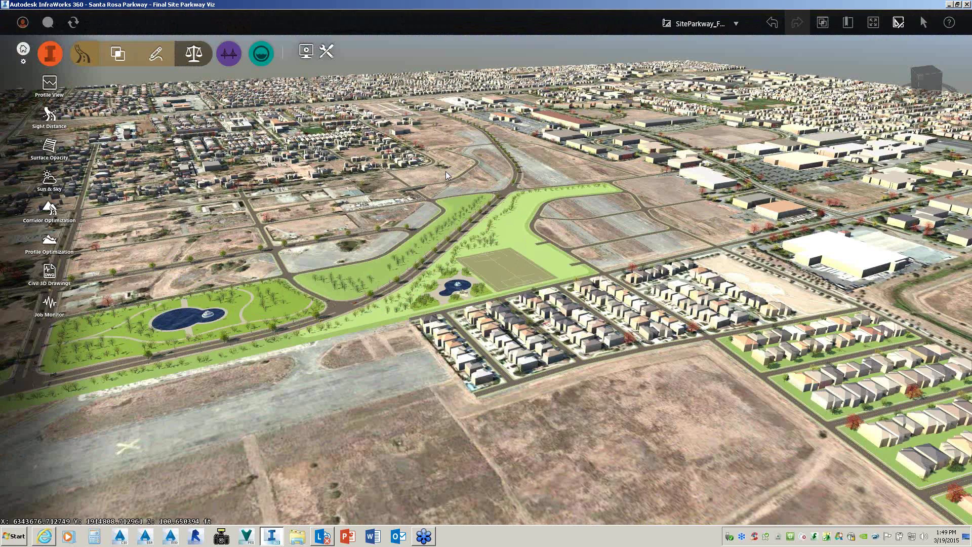